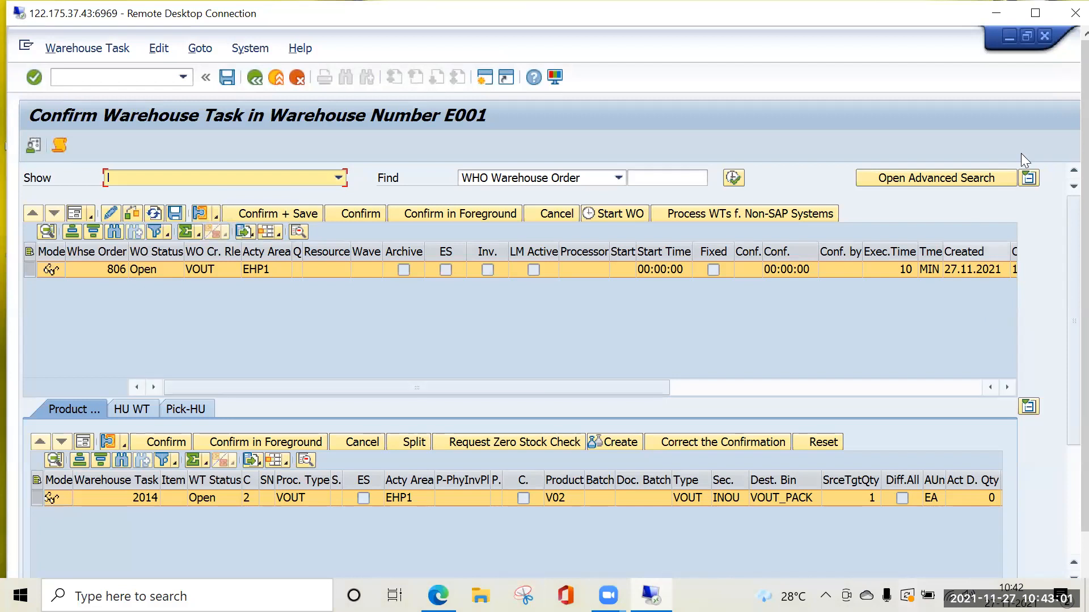
Switch to the Additional Attributes for the Activity Area view and check the starting point for area EHP1, activity PICK.
left_click(1034, 13)
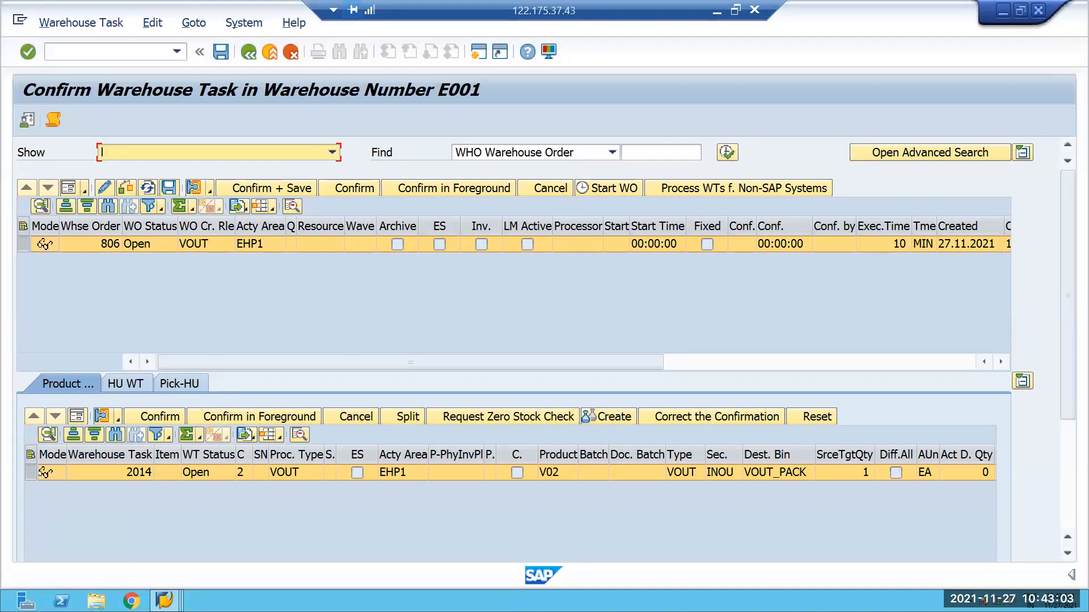
left_click(164, 600)
left_click(370, 550)
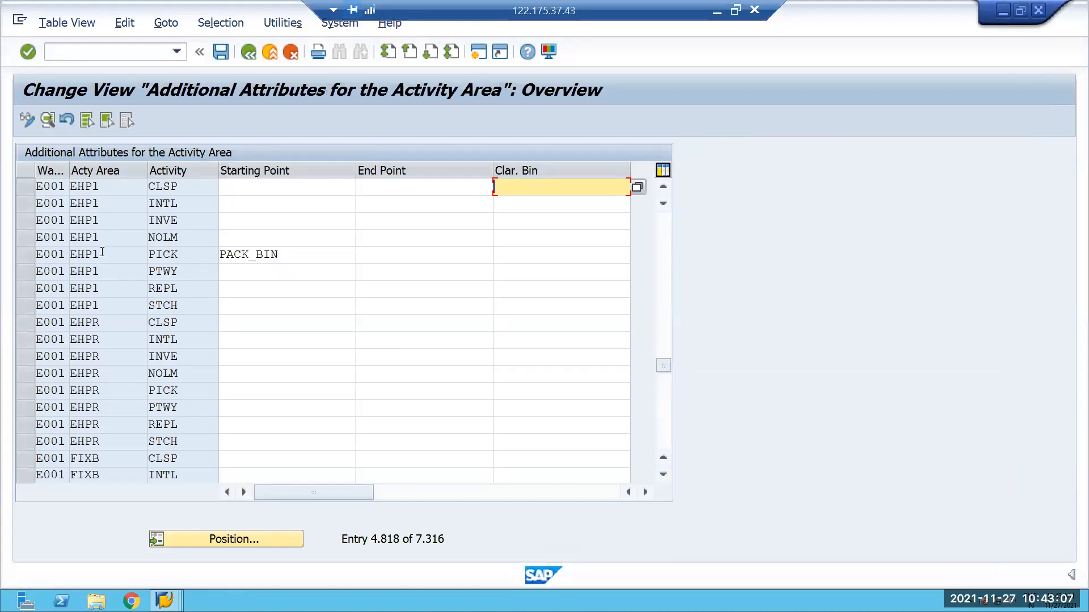
left_click_drag(102, 253, 63, 254)
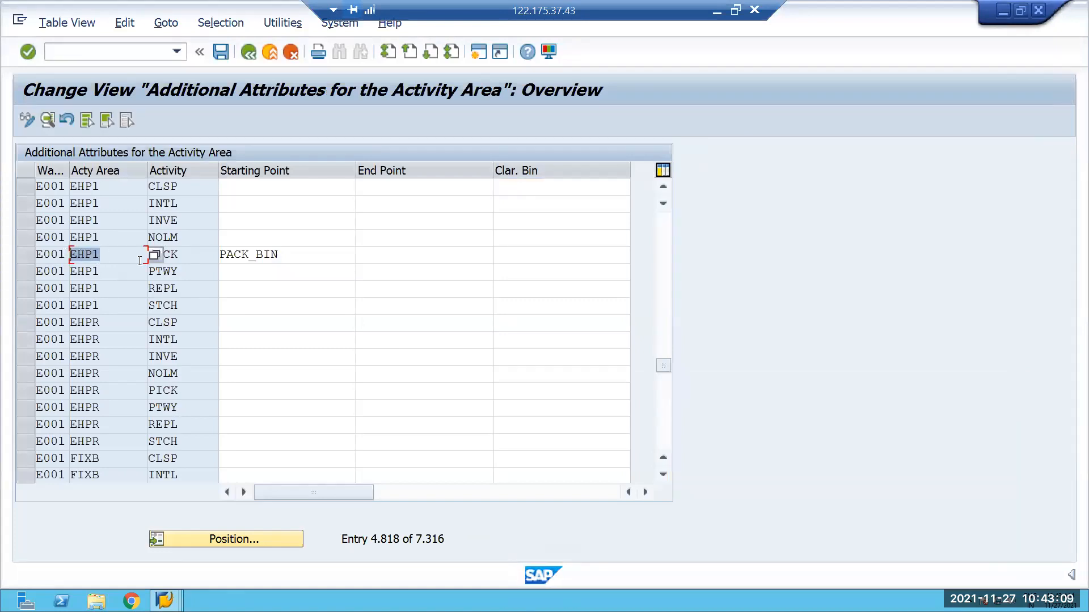
left_click(187, 259)
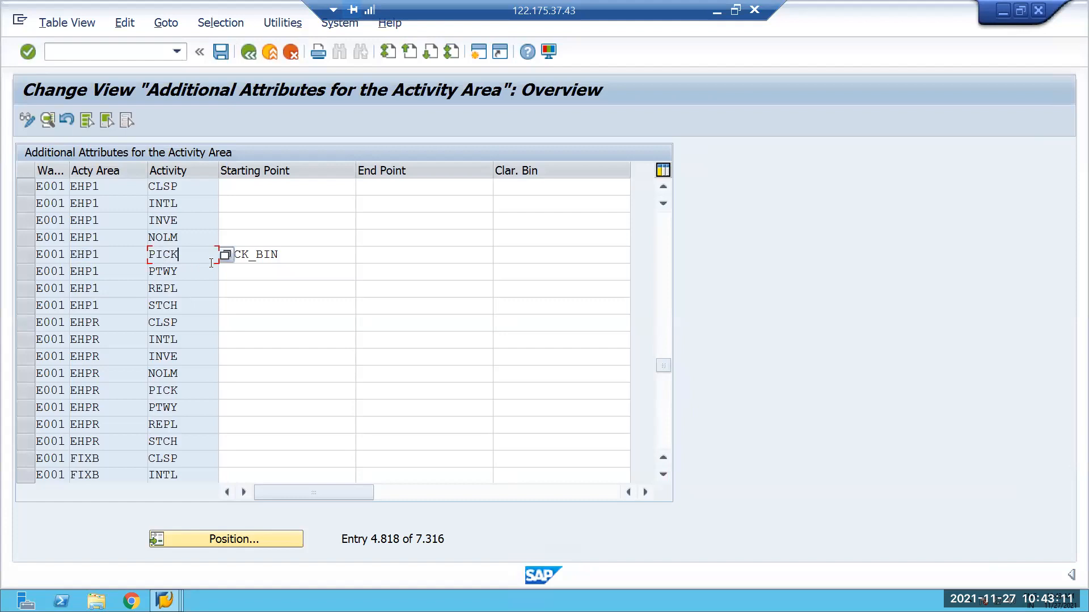
left_click(304, 257)
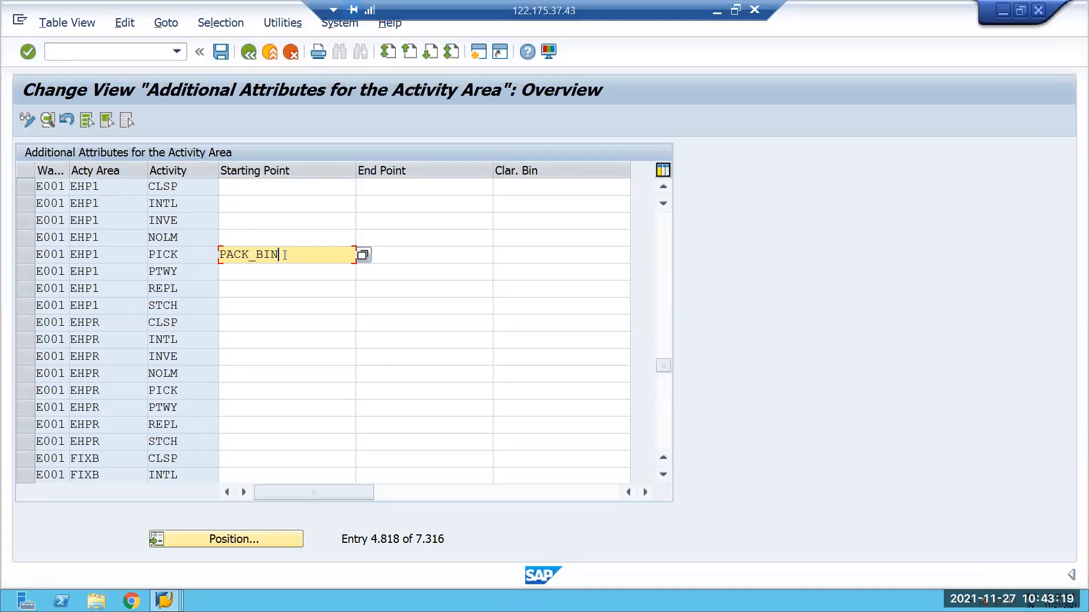
left_click_drag(279, 254, 216, 253)
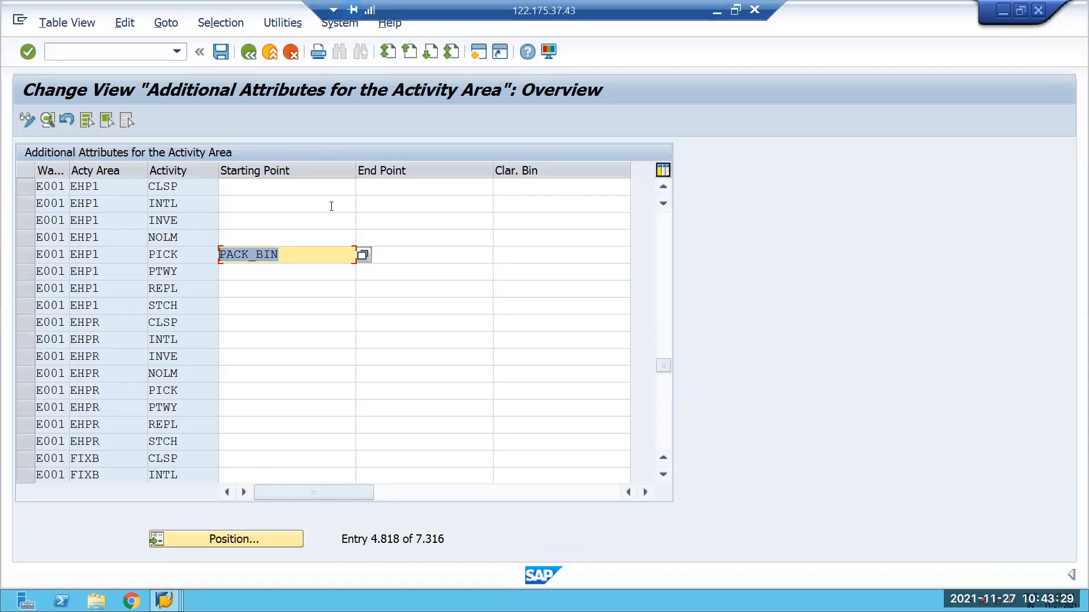
Switch to the warehouse task confirmation for E001 and compare the pick-HU's storage bin with the product task's destination bin.
left_click(164, 599)
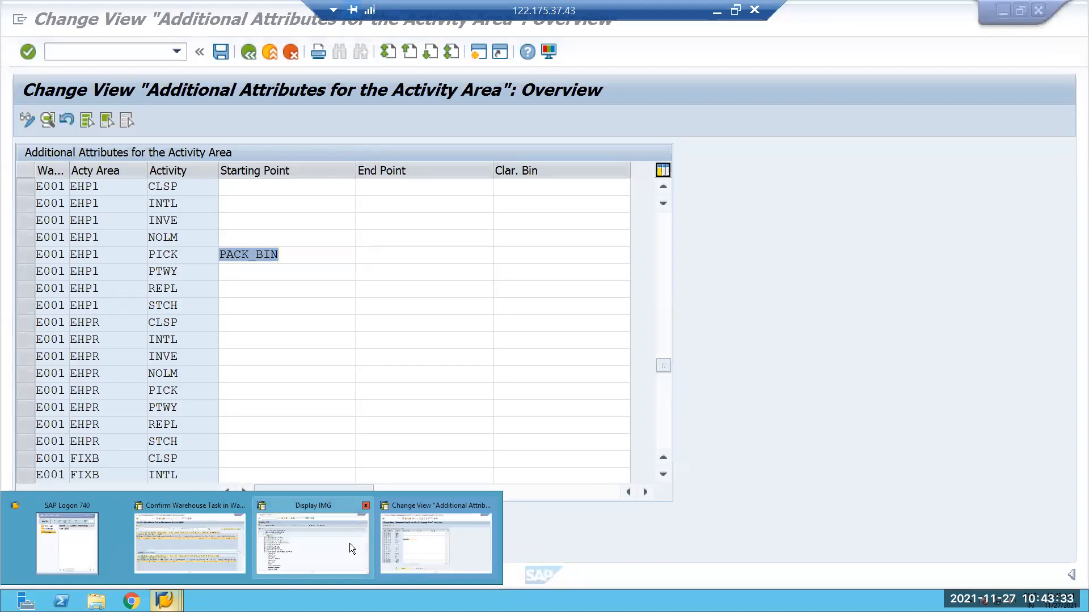
left_click(179, 538)
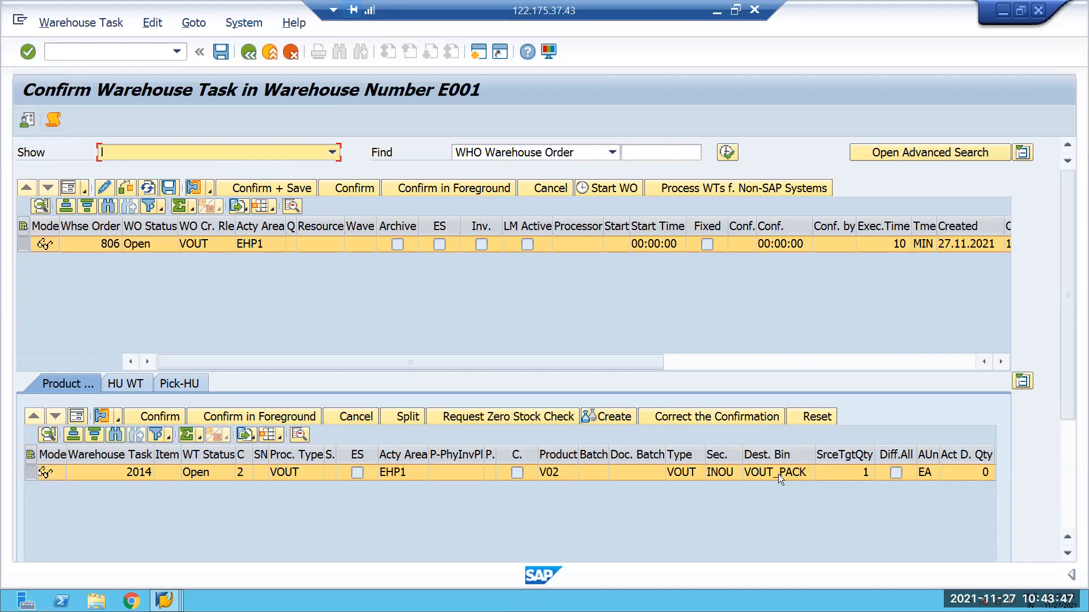
left_click(188, 377)
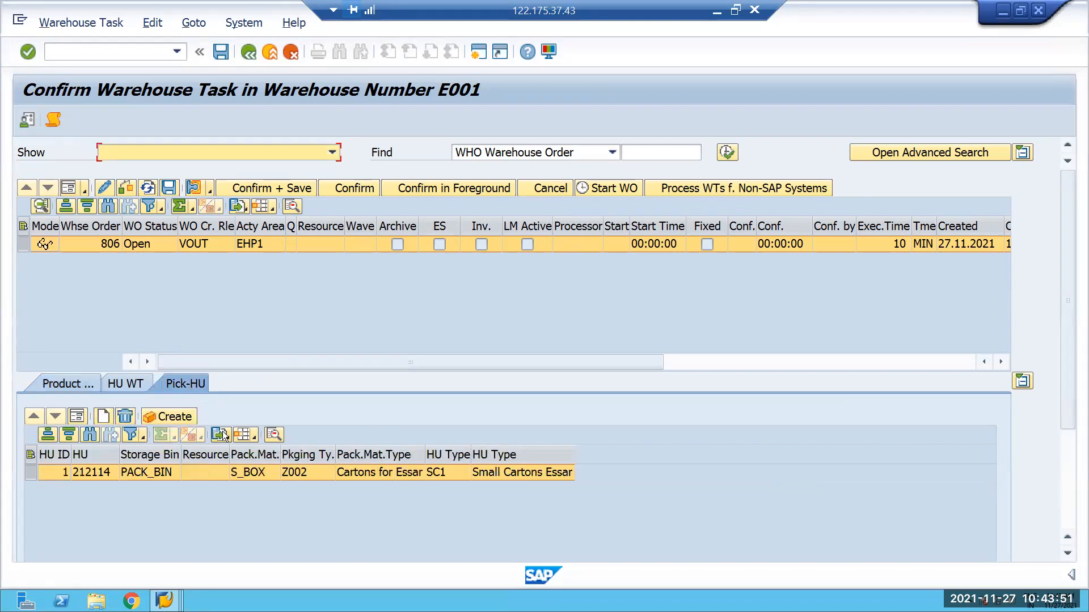
left_click(78, 386)
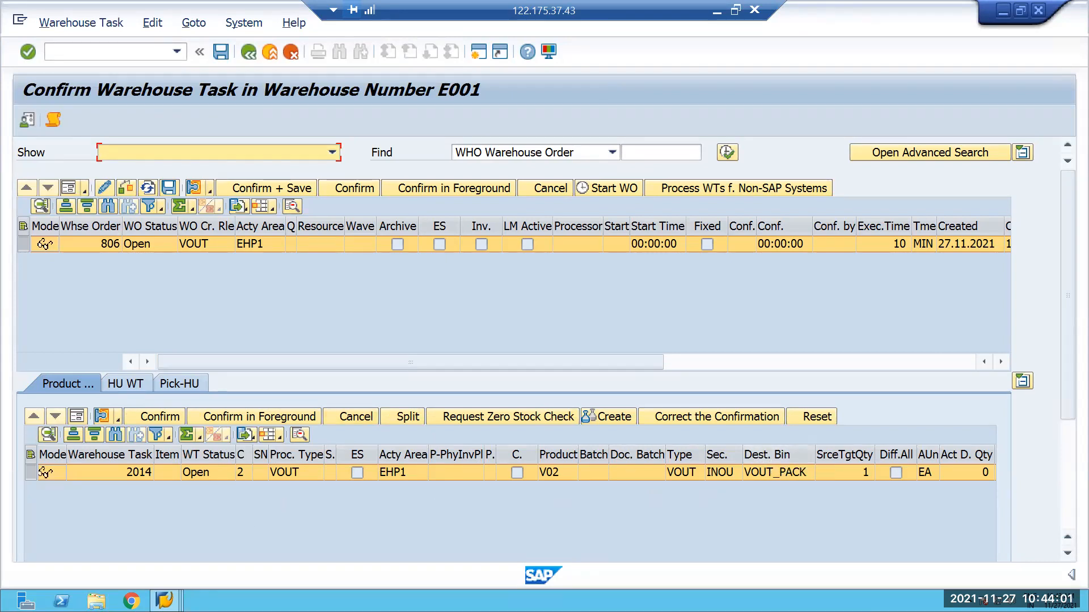
Return to the activity area attributes and recheck the PICK starting point of area EHP1.
mouse_move(165, 600)
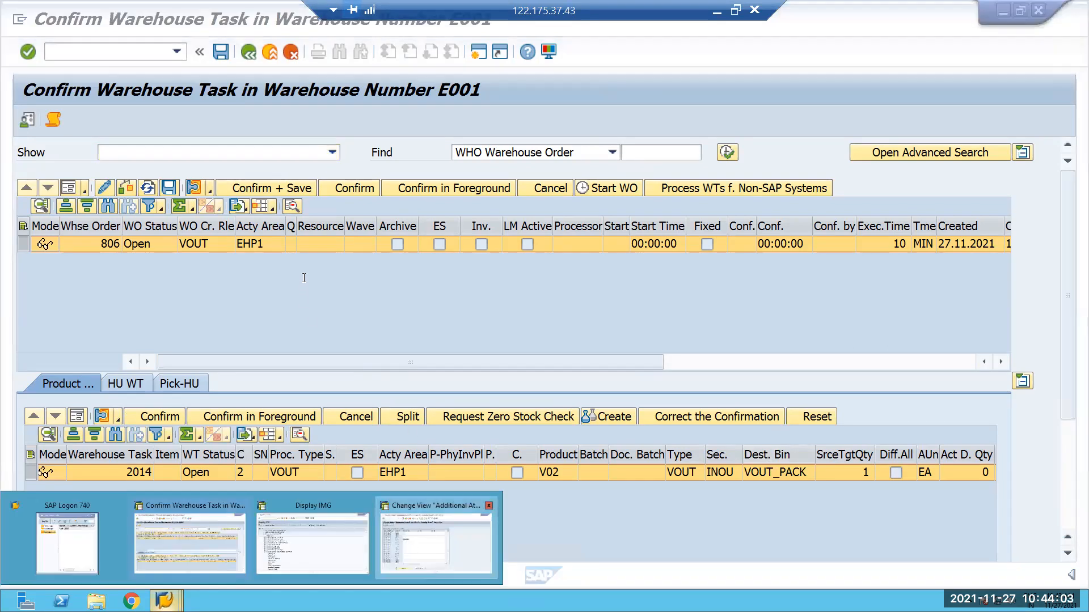
left_click(436, 543)
left_click(288, 254)
left_click_drag(228, 253, 211, 258)
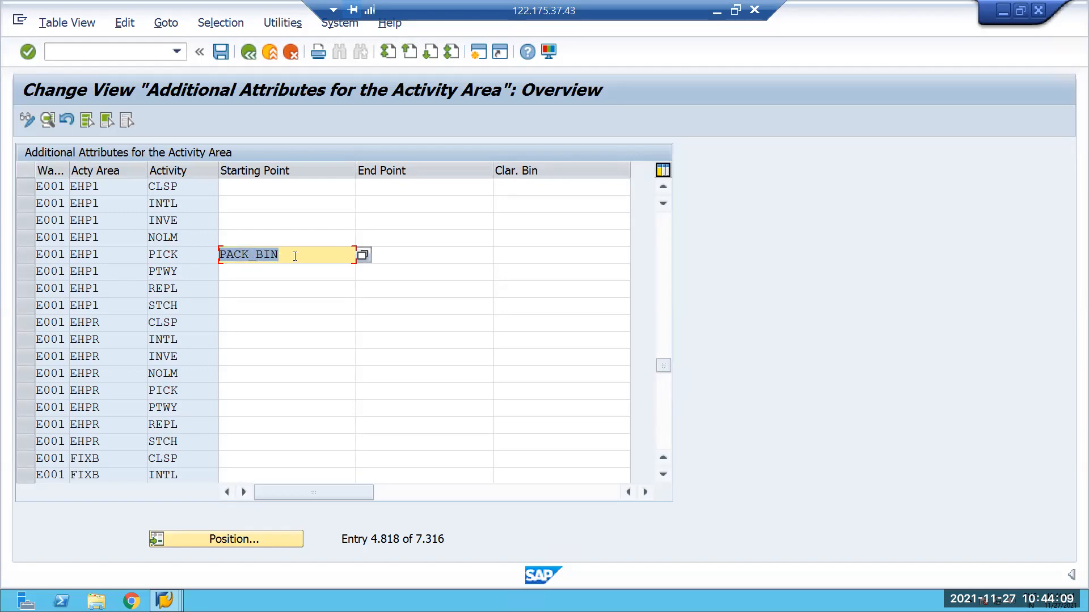
left_click(1002, 11)
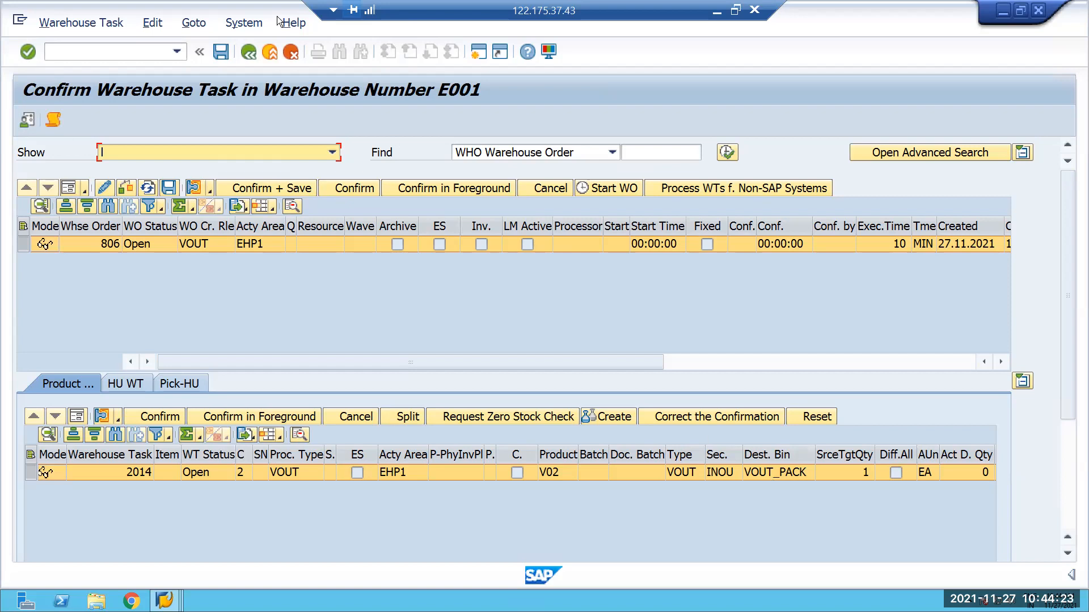
Run /n/scwm/tworkst in a new session and examine the storage bin assigned to work center VOUT.
left_click(482, 55)
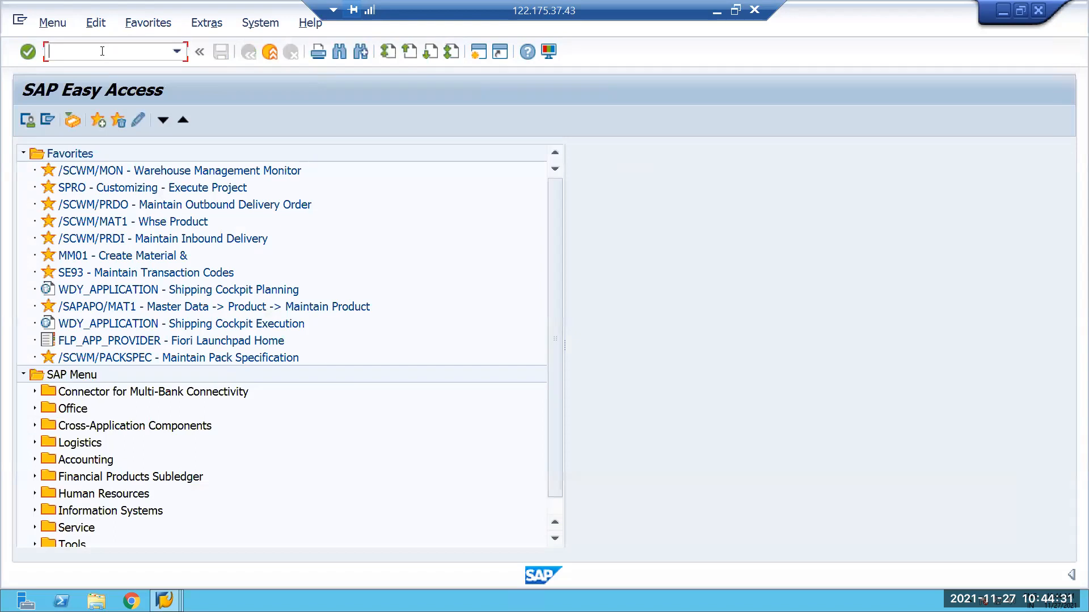
type("/n/scwm/tworkst")
key("Return")
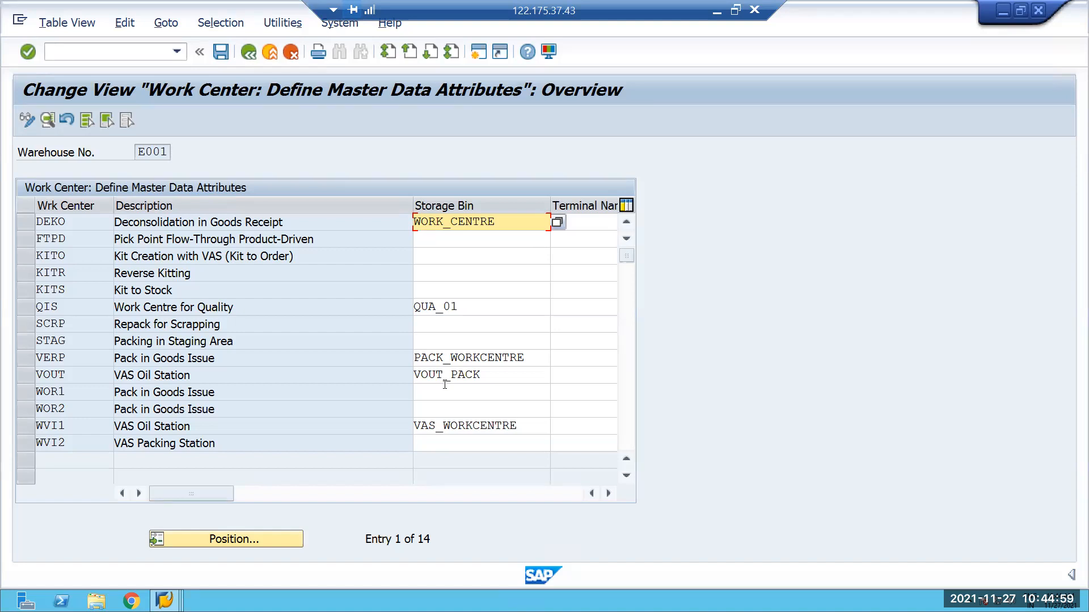
left_click_drag(482, 375, 117, 347)
left_click_drag(66, 374, 35, 374)
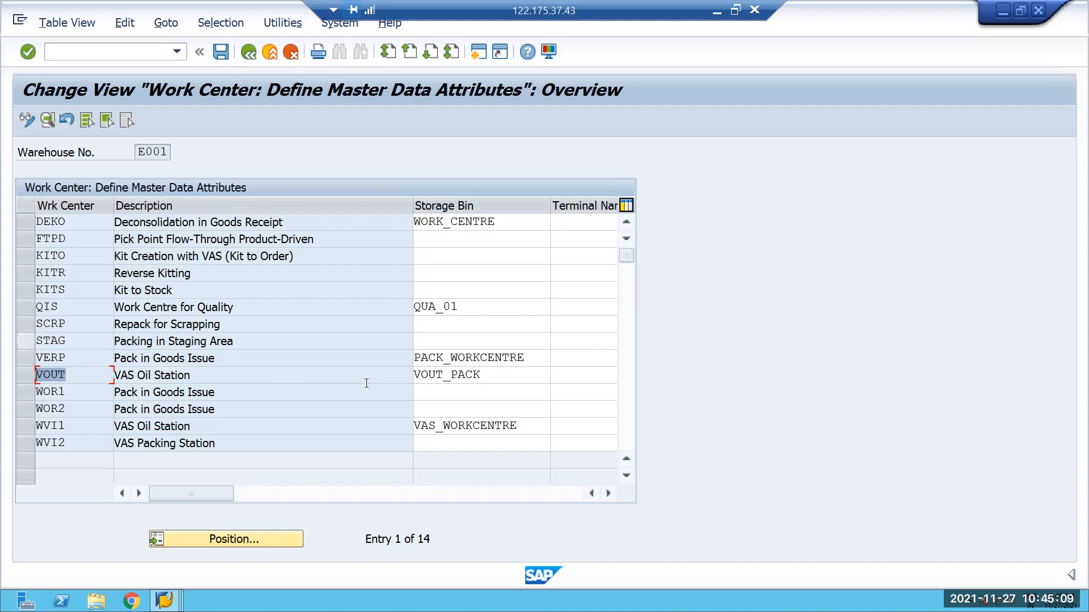
Go back to the activity area attributes and review the starting point bin for EHP1 picking against the work center bin.
left_click(165, 599)
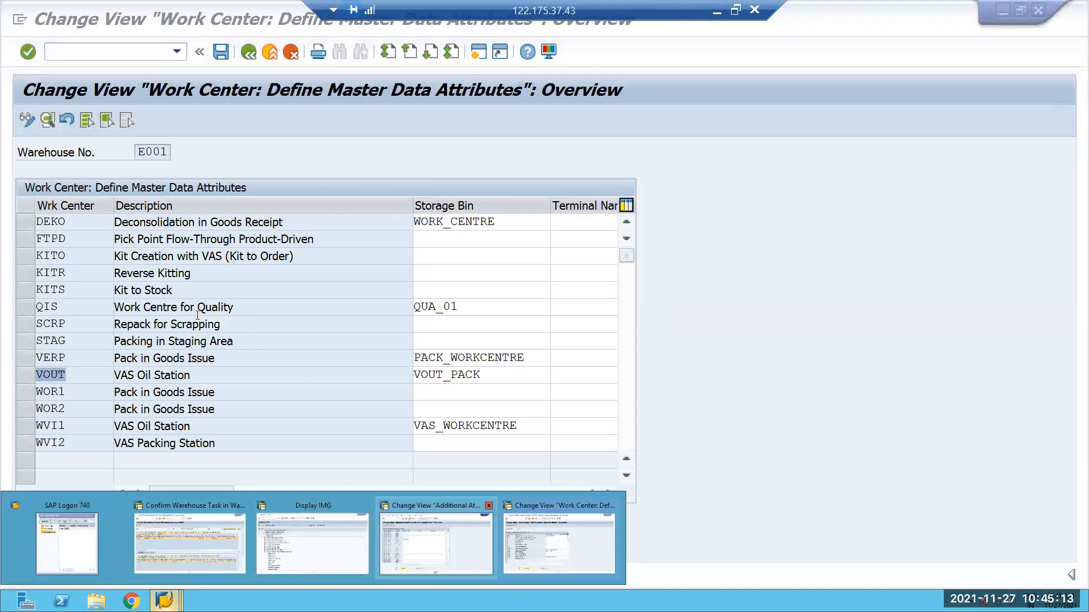
left_click(396, 545)
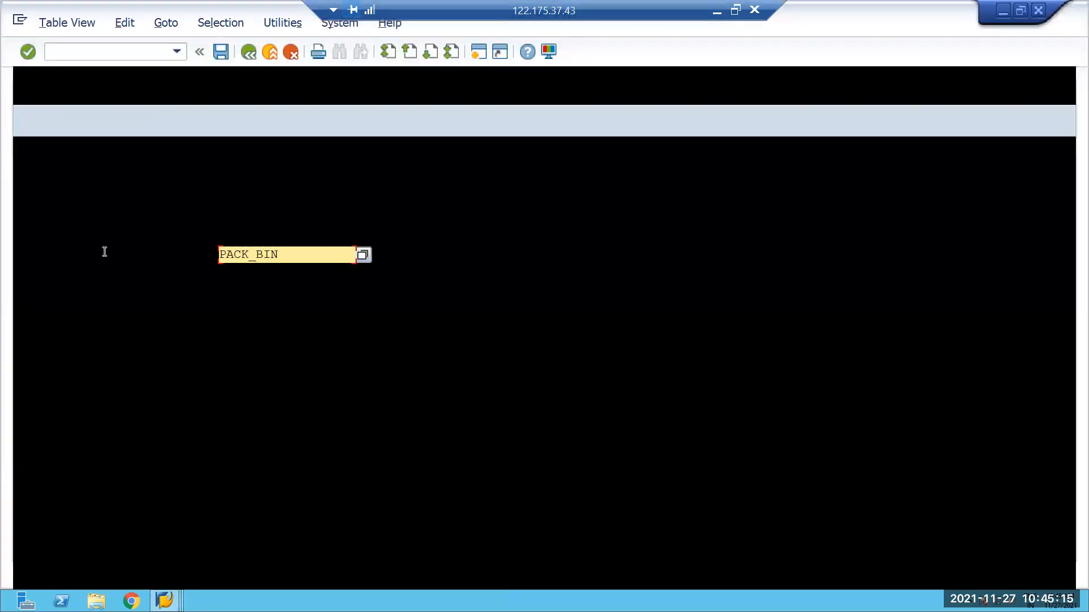
key("End")
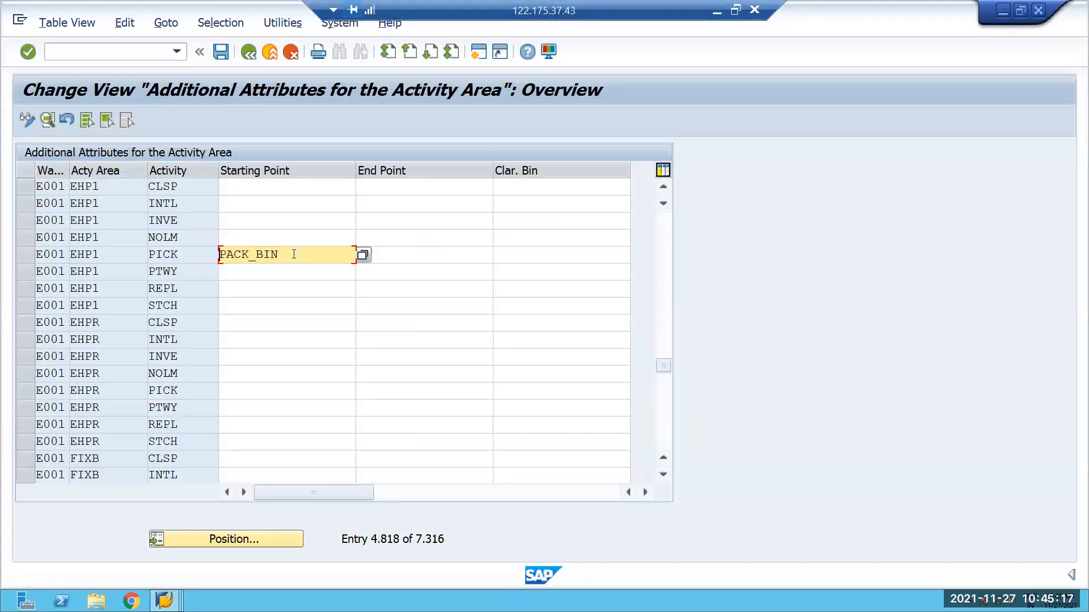
left_click_drag(279, 254, 215, 249)
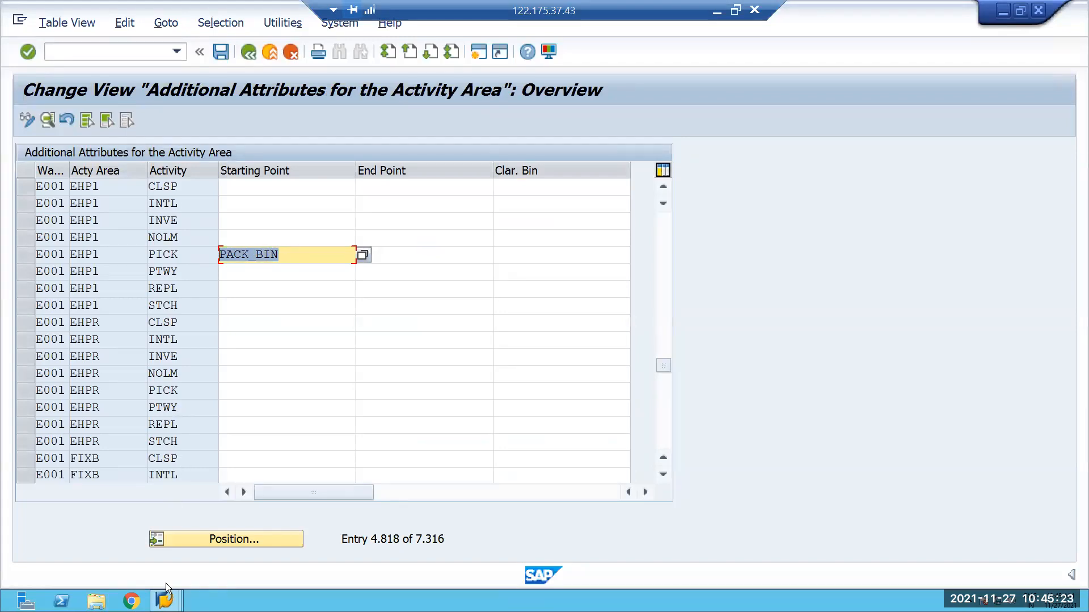
Switch to the warehouse task confirmation and inspect the storage bin of the pick-HU.
left_click(164, 600)
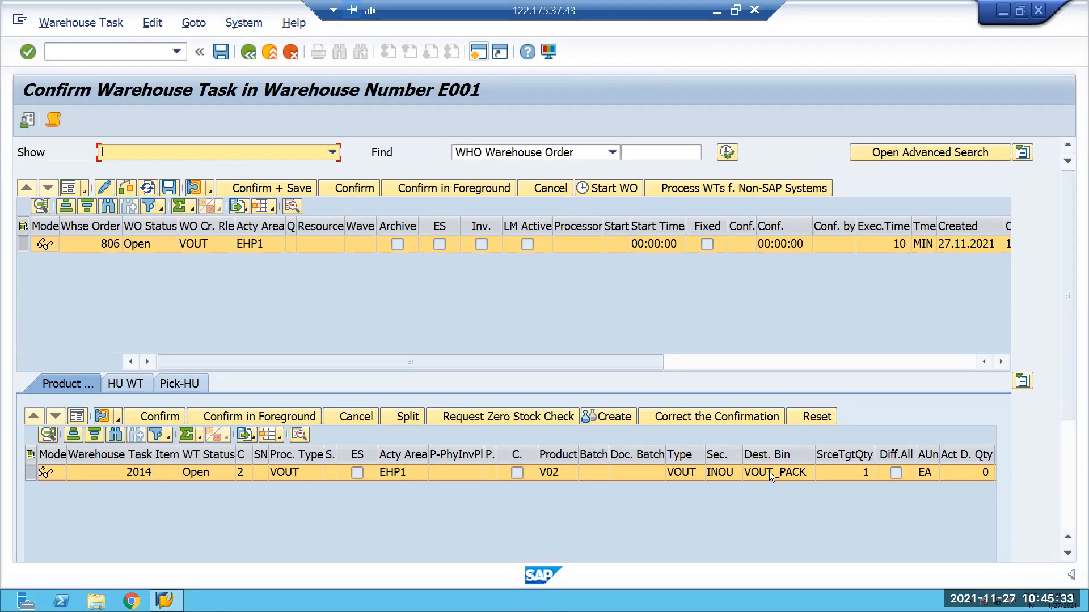
left_click(179, 384)
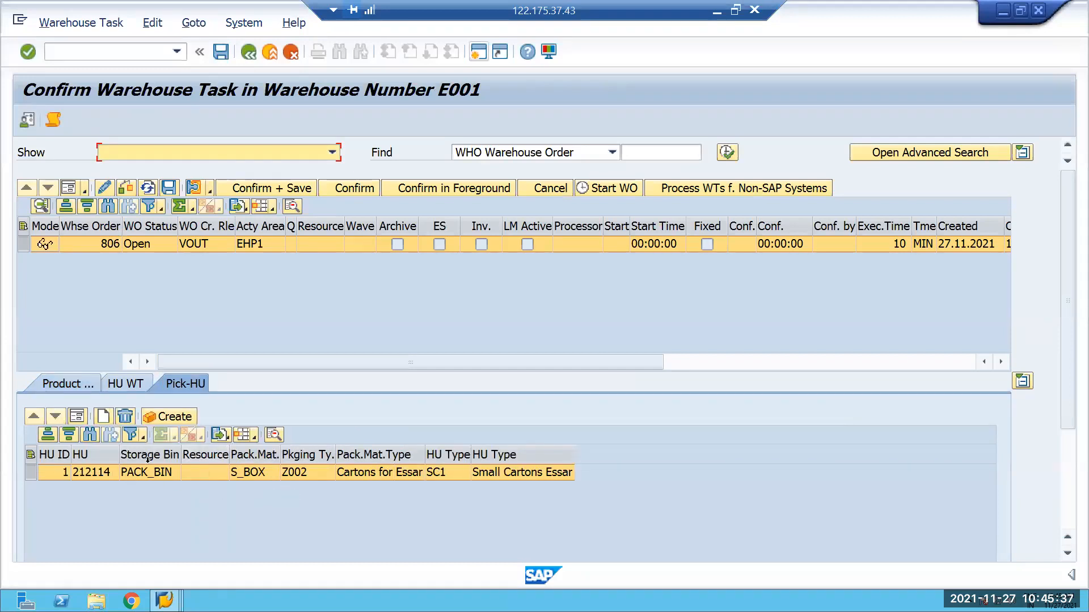
left_click(146, 473)
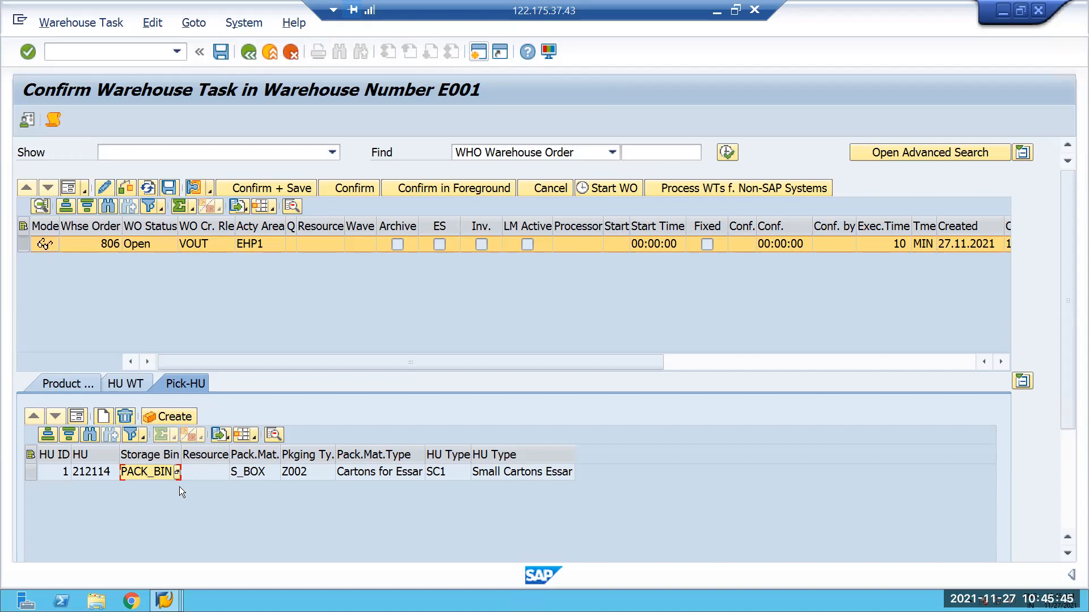
left_click(30, 471)
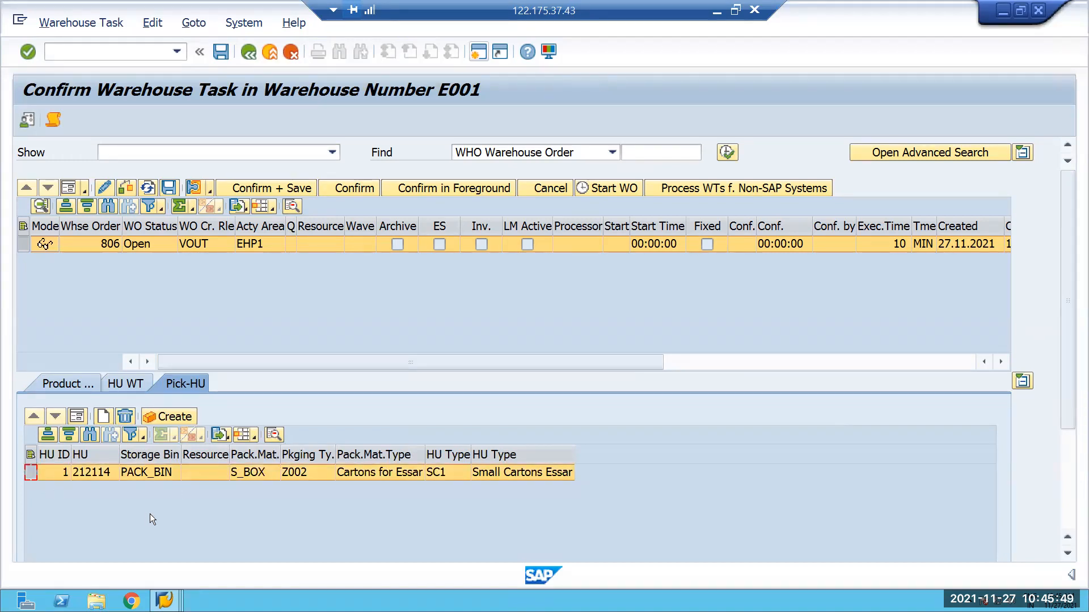
left_click(164, 600)
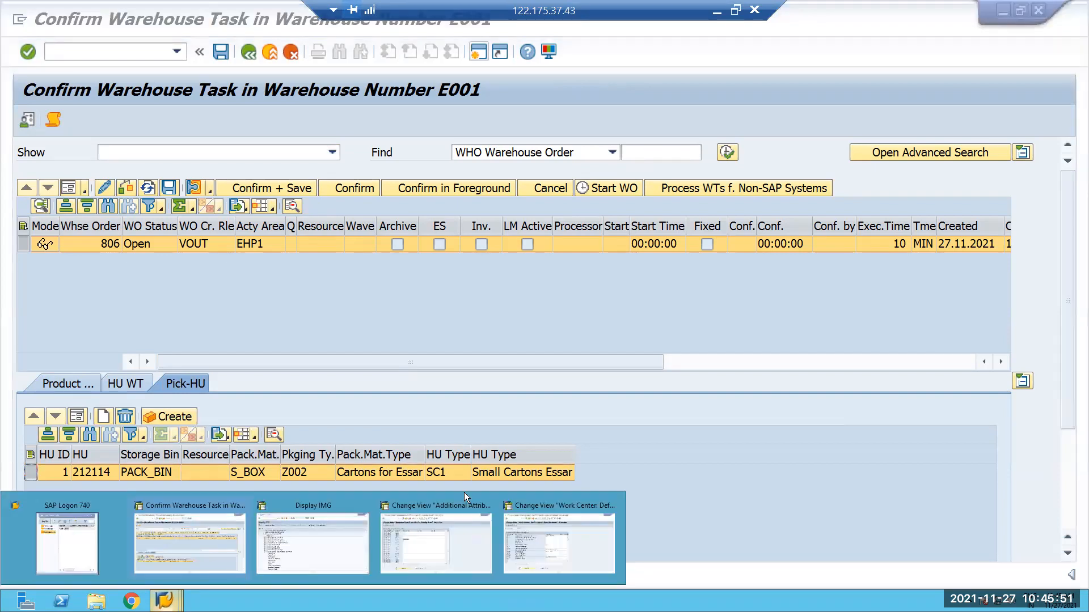
left_click(309, 543)
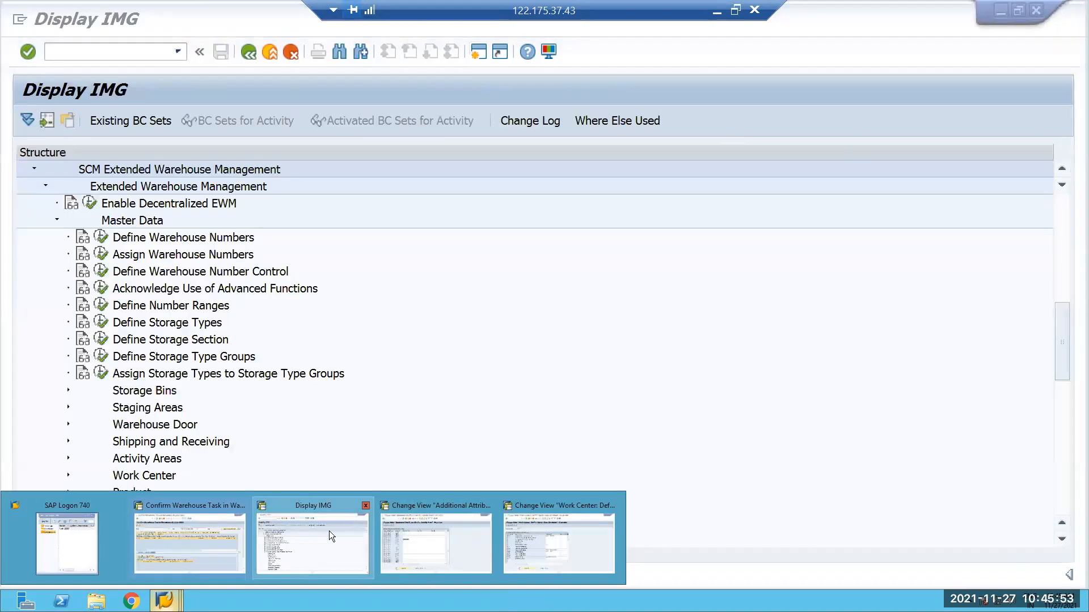
key("alt+Tab")
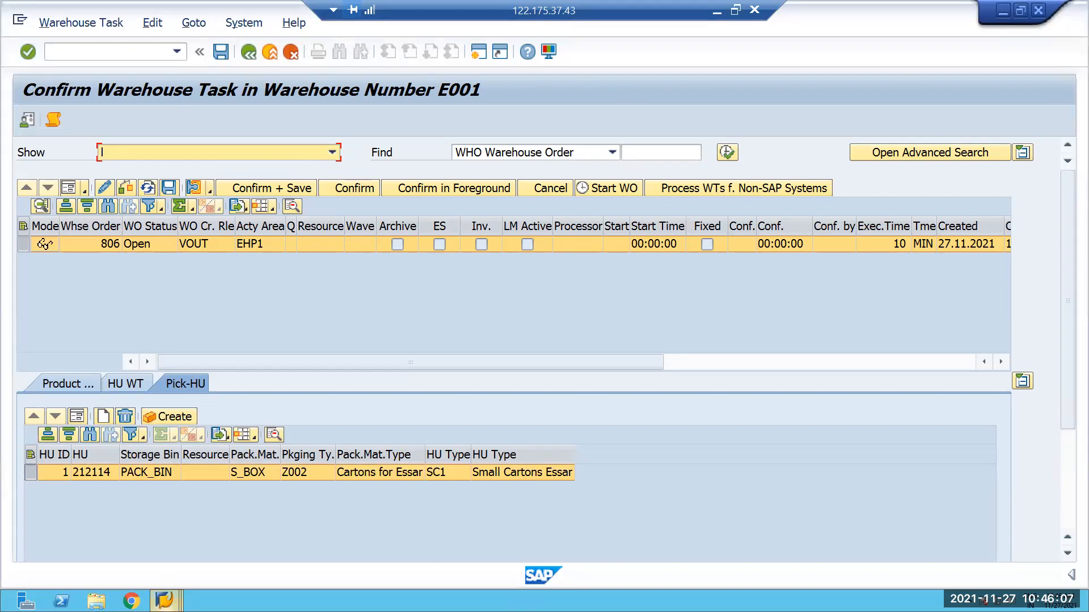
left_click(164, 600)
mouse_move(281, 545)
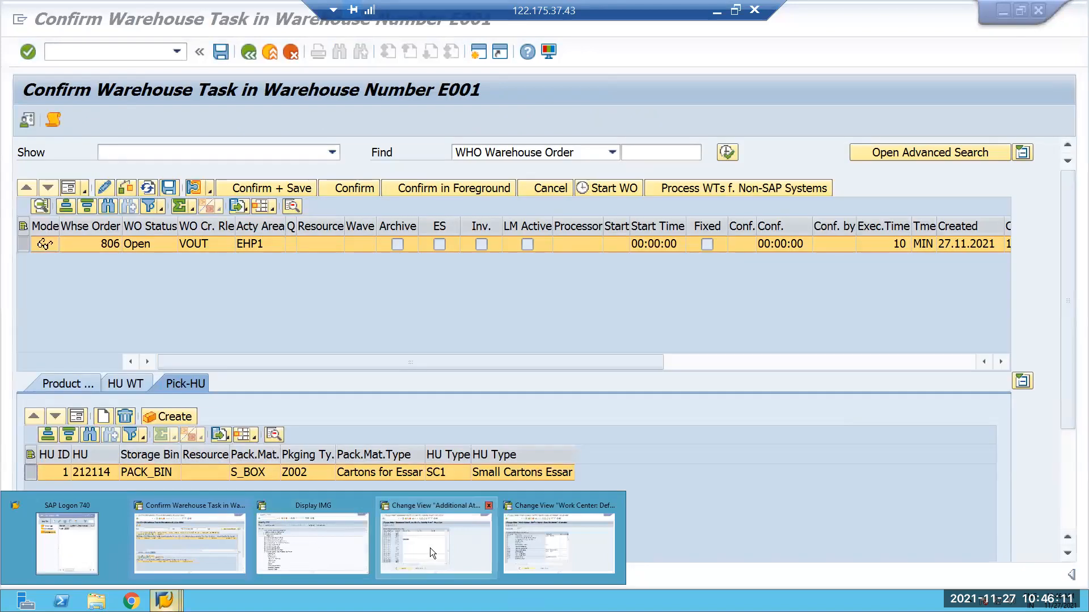
mouse_move(426, 547)
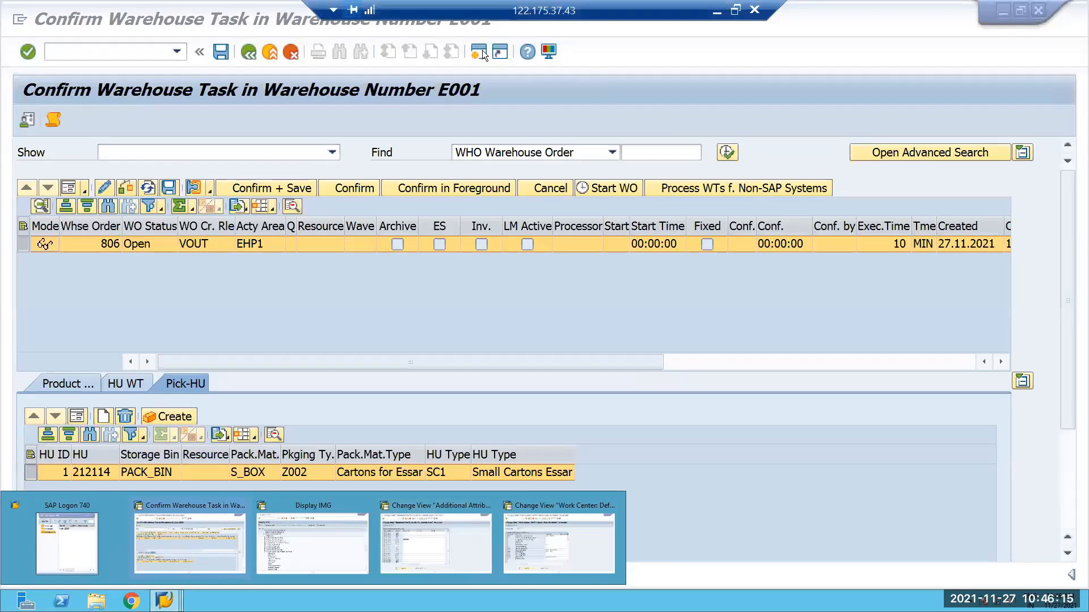
Run /nspro in a new session and display the SAP Reference IMG.
left_click(481, 52)
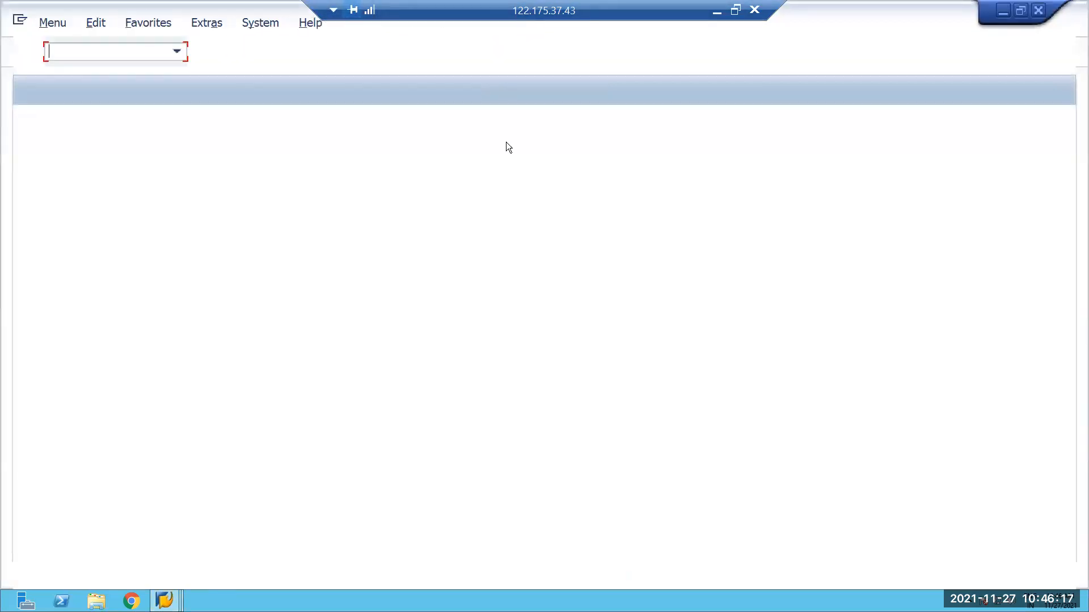
type("/nso")
key("BackSpace")
type("pri")
type("o")
key("Return")
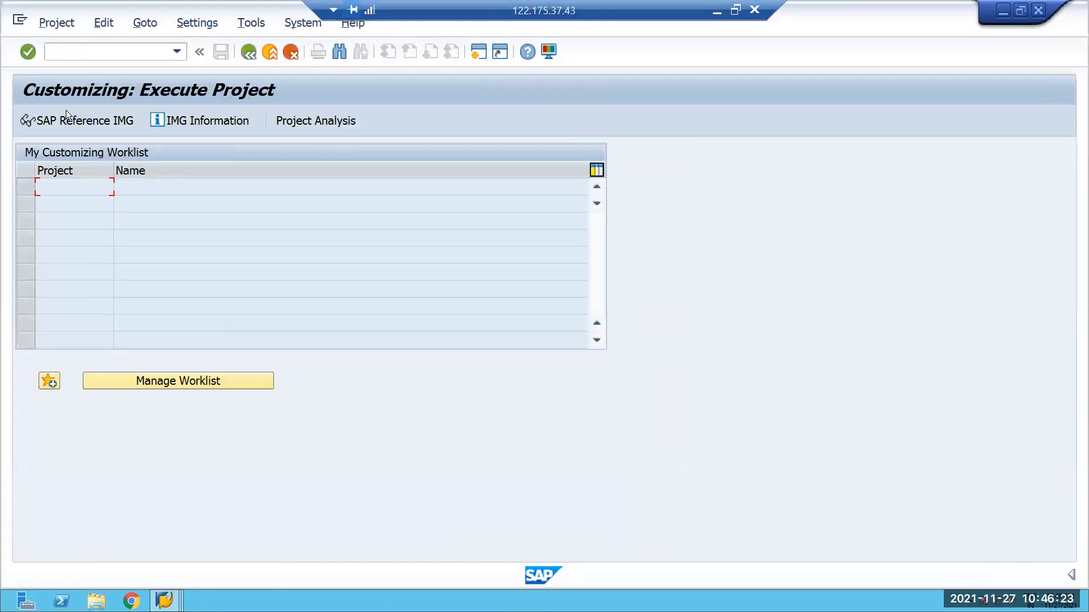
left_click(70, 117)
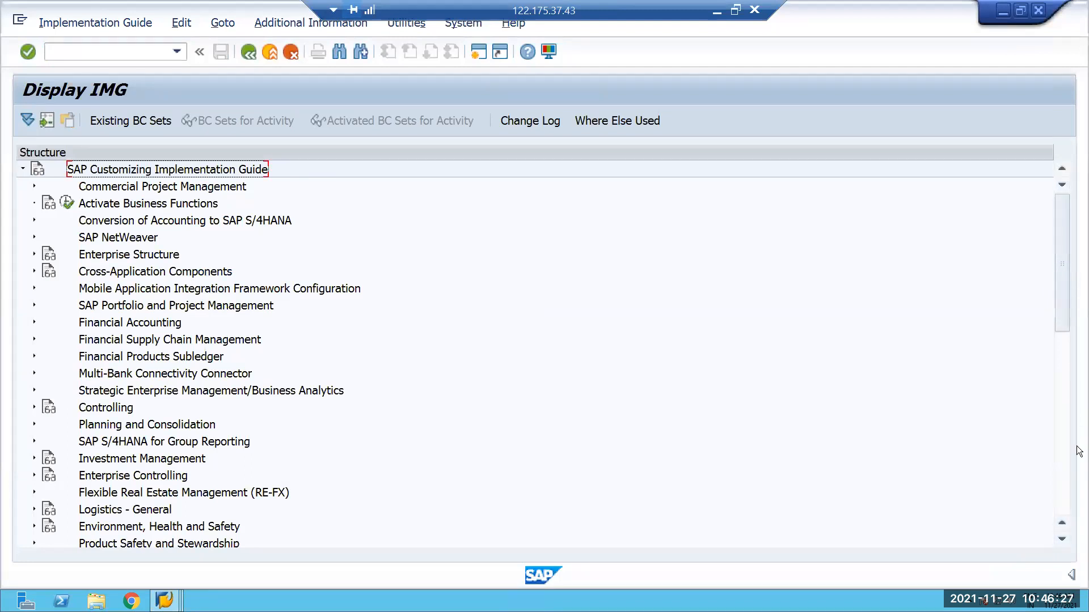
Open Define Storage Types from the Master Data of Extended Warehouse Management under SCM Extended Warehouse Management.
scroll(974, 433, "down", 9)
scroll(228, 268, "up", 1)
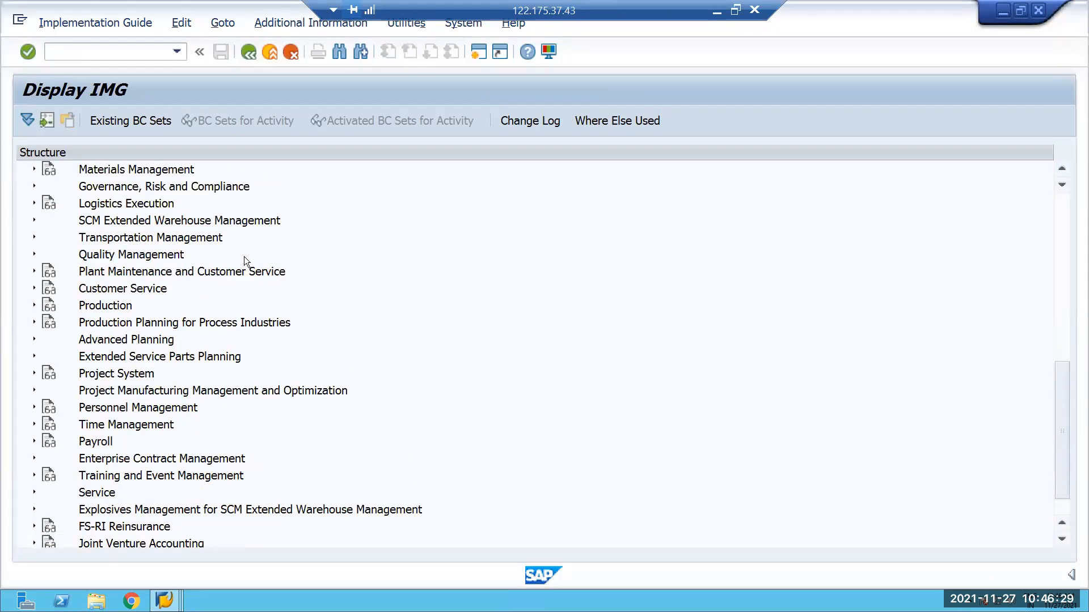
left_click(34, 220)
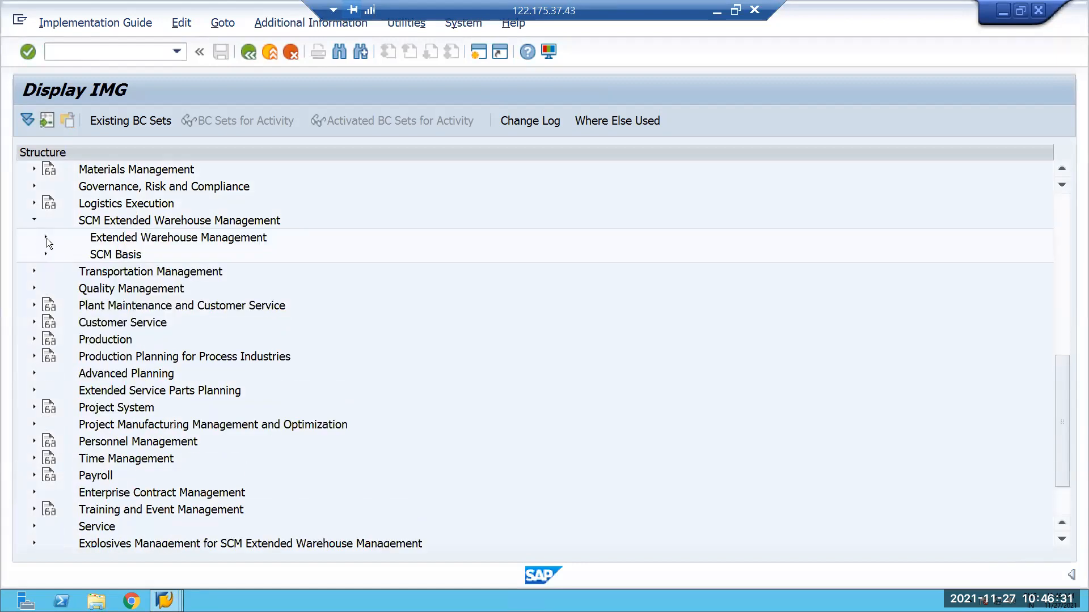
left_click(46, 238)
left_click(56, 271)
left_click(102, 322)
Position the storage type list at warehouse E001 and look through its storage types for one suited to HU creation.
left_click(231, 538)
type("e001")
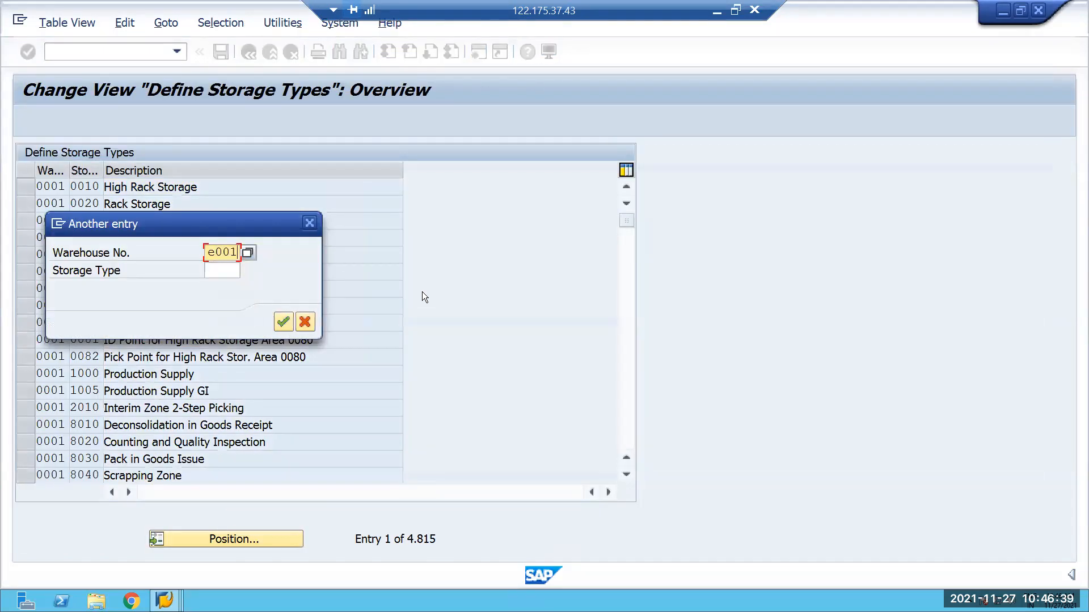
key("Return")
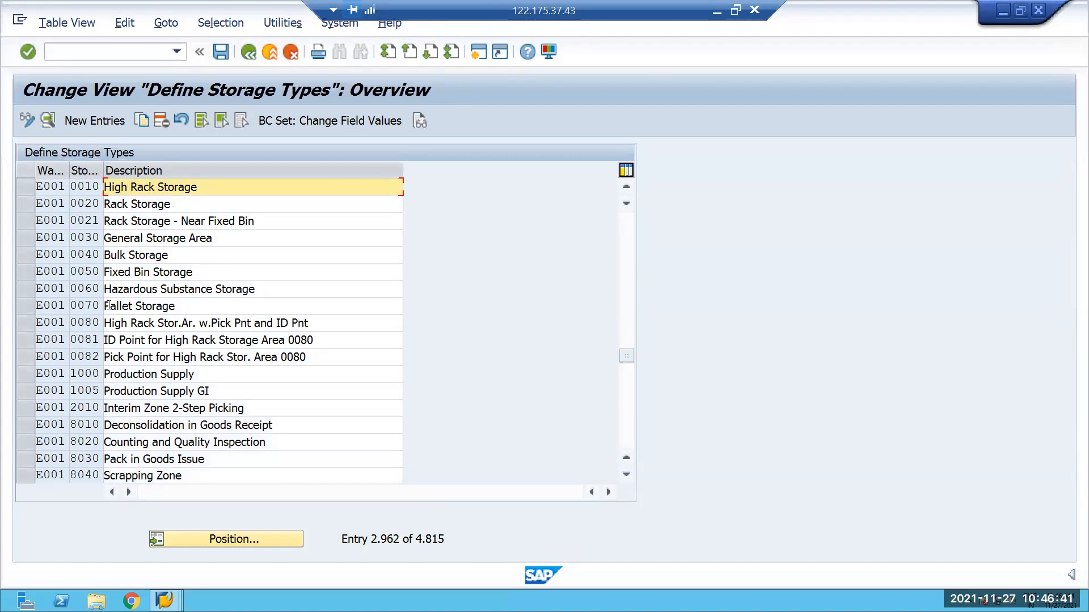
scroll(109, 304, "down", 4)
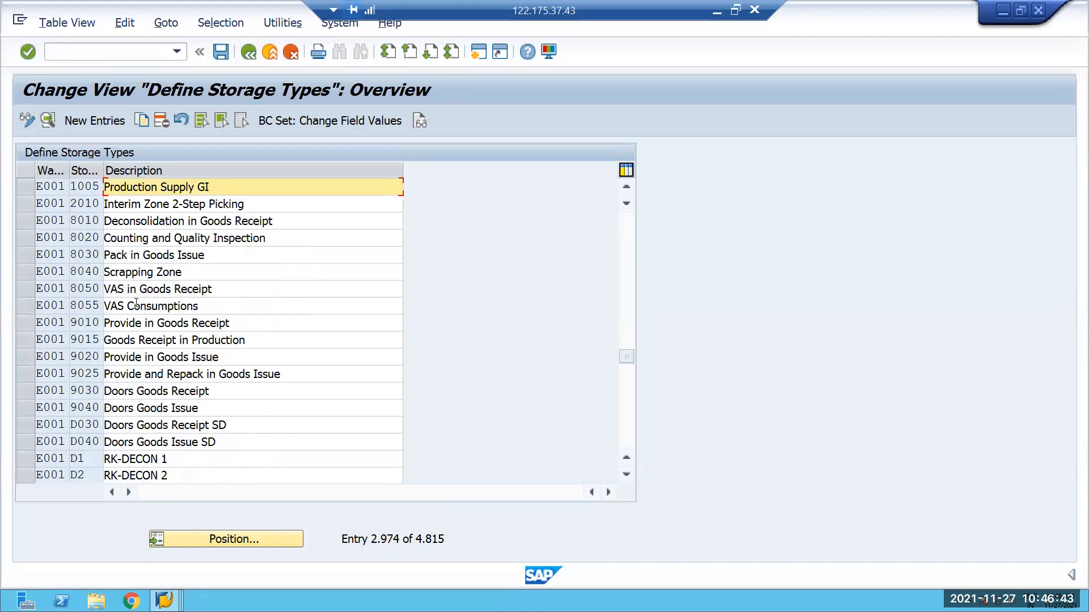
scroll(147, 323, "up", 1)
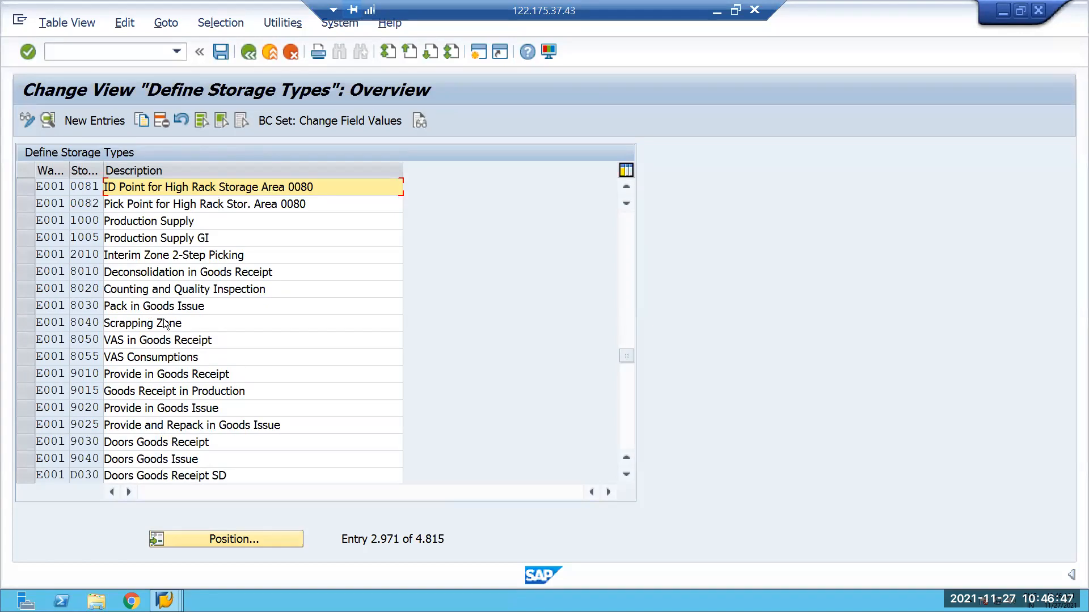
scroll(165, 322, "down", 1)
scroll(168, 319, "up", 2)
scroll(168, 319, "up", 1)
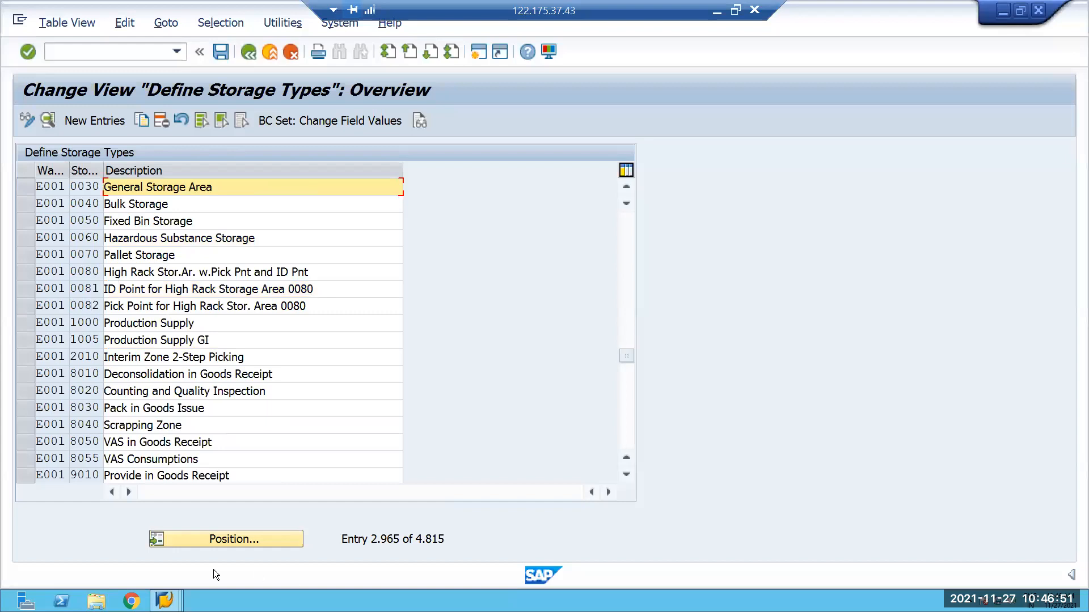
Check the open warehouse task in the confirmation session, and return to the E001 storage type list.
left_click(164, 600)
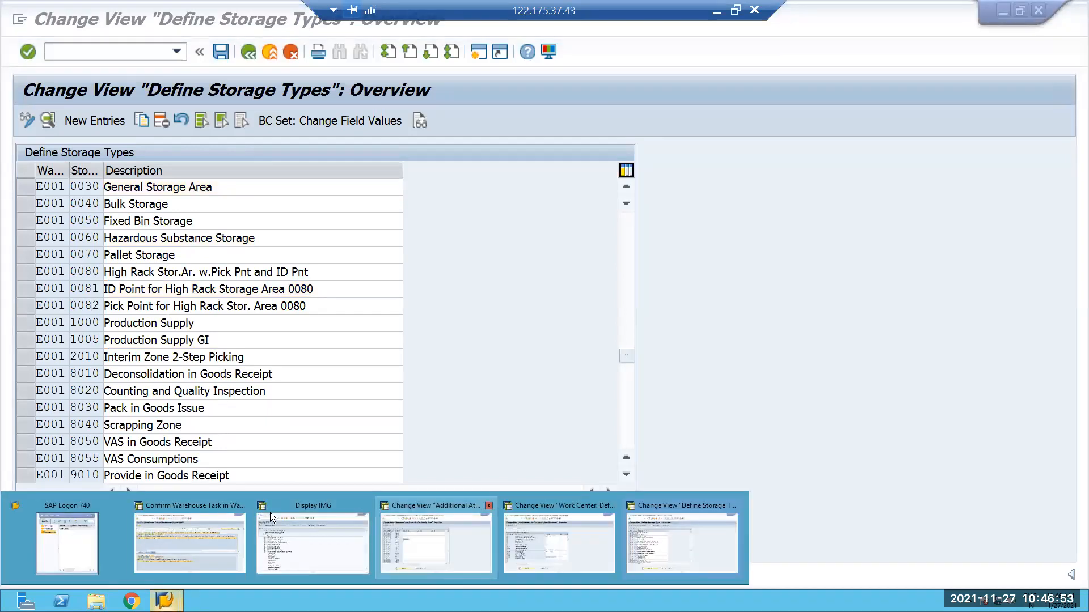
left_click(207, 538)
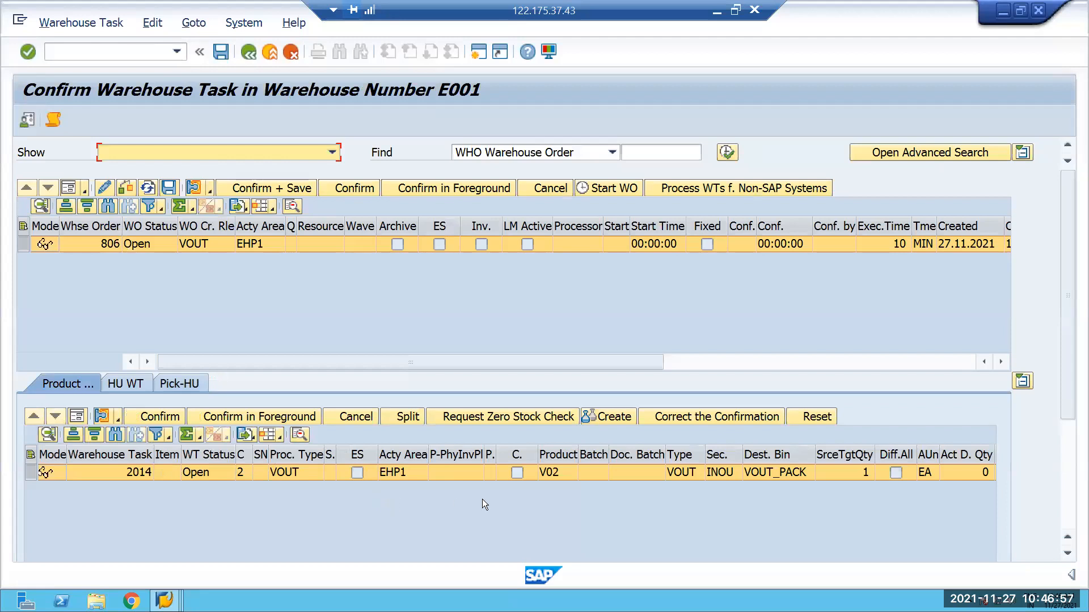
left_click(164, 600)
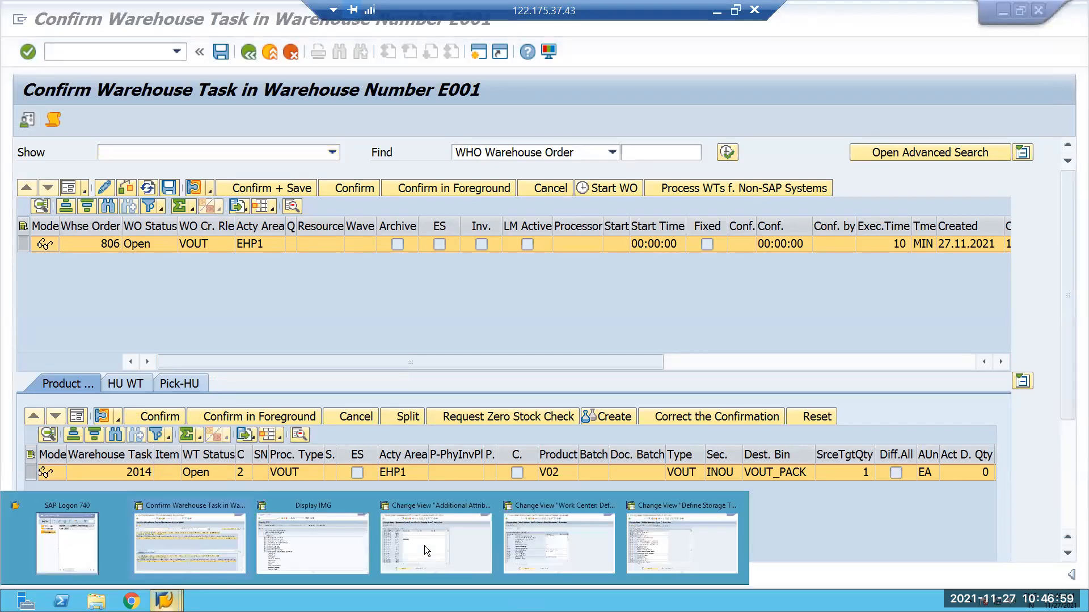
left_click(700, 517)
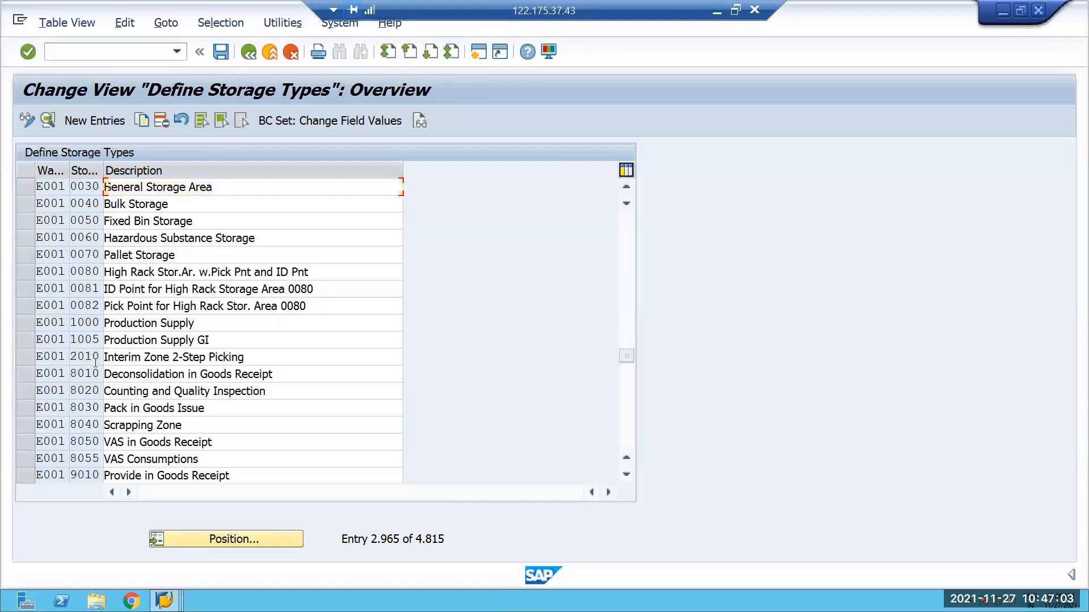
scroll(96, 363, "down", 1)
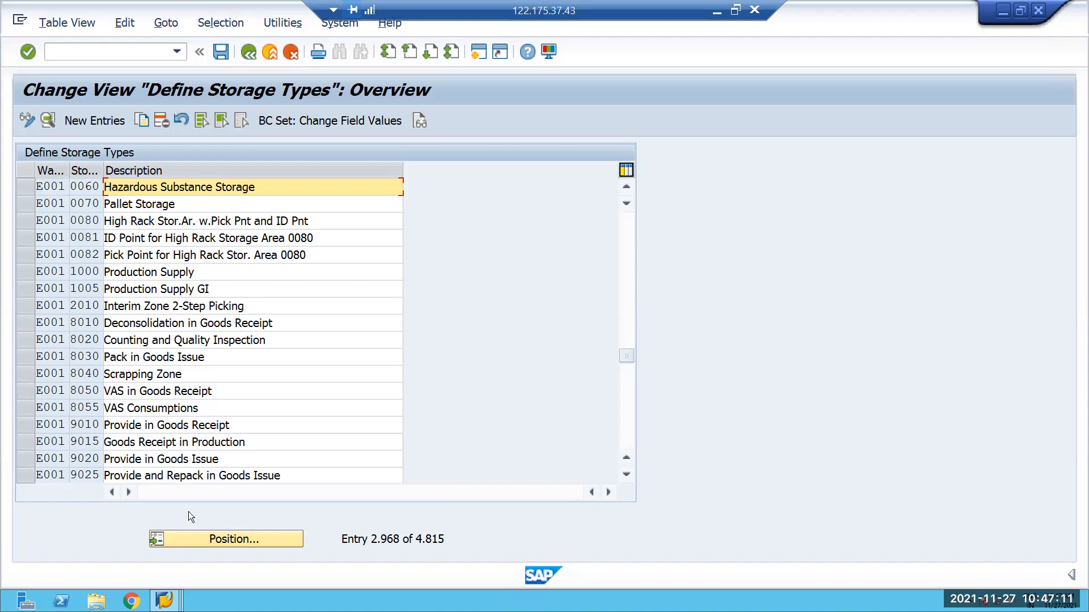
Position the storage type list at warehouse 62A1.
left_click(221, 538)
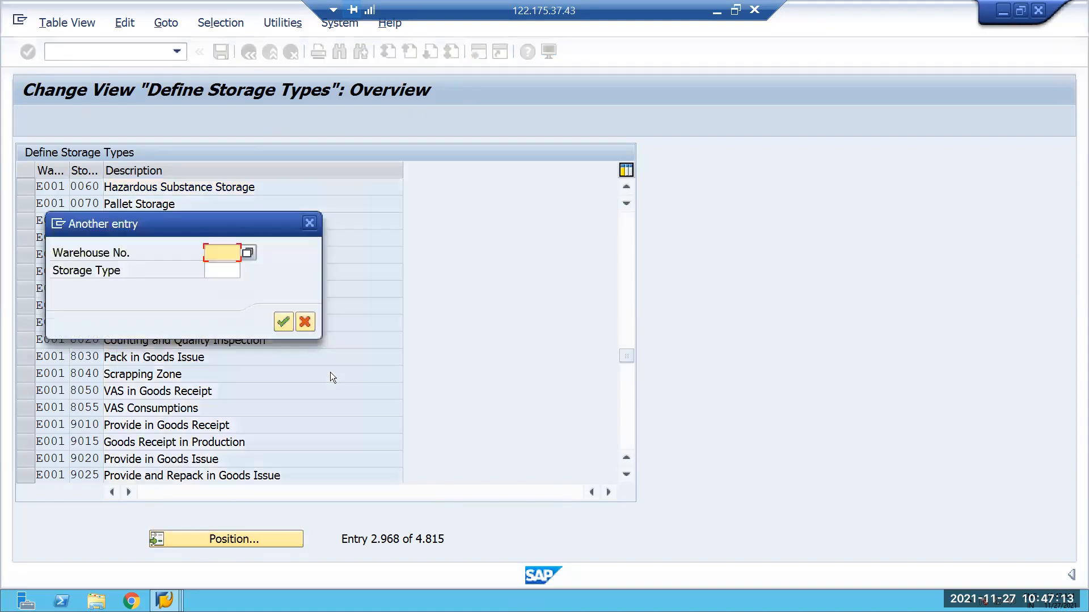
type("62A1")
key("Return")
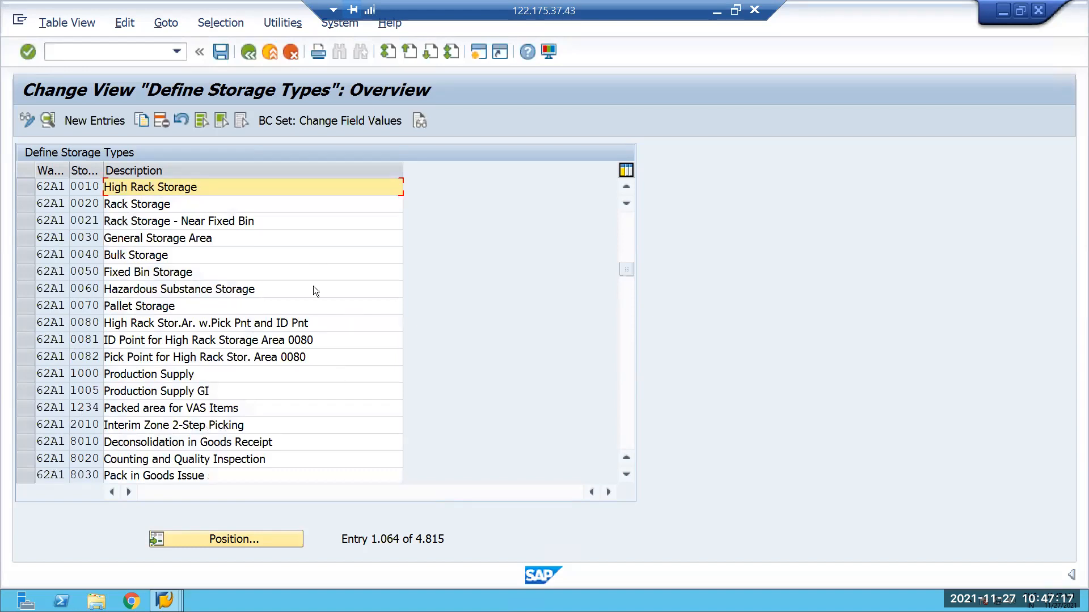
Position the storage type list at storage type HUCR in warehouse 62A1.
left_click(223, 539)
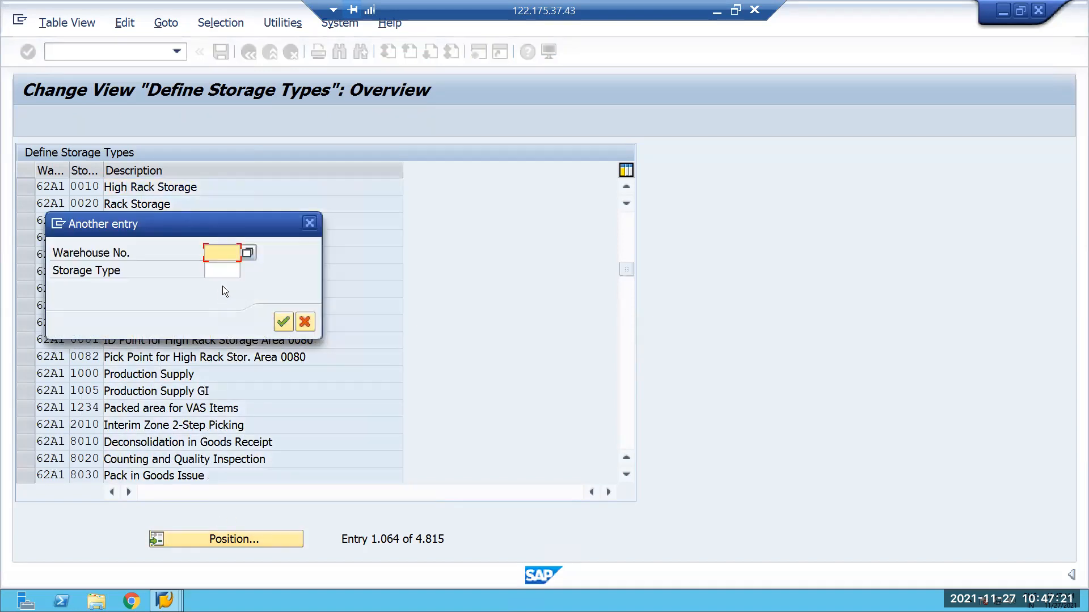
type("61a1")
left_click(229, 270)
type("hu")
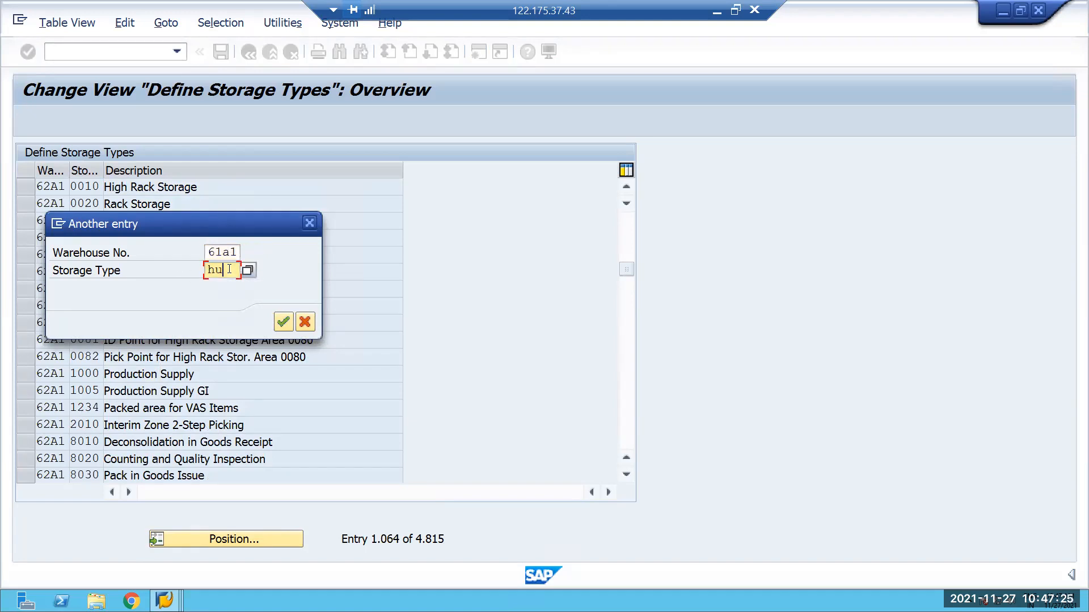
left_click(239, 253)
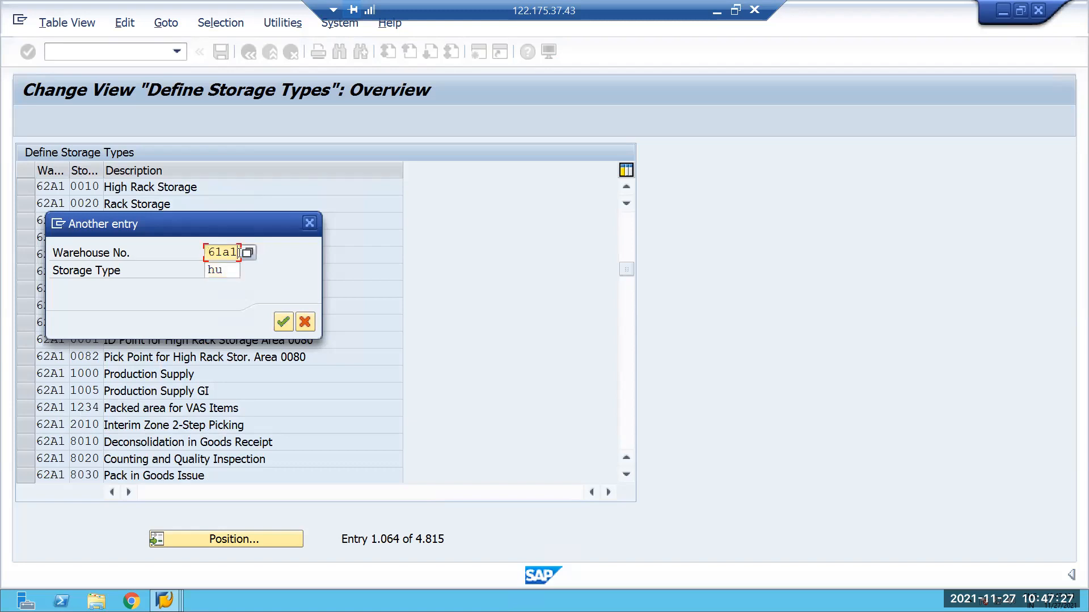
key("BackSpace")
key("BackSpace")
key("BackSpace")
key("BackSpace")
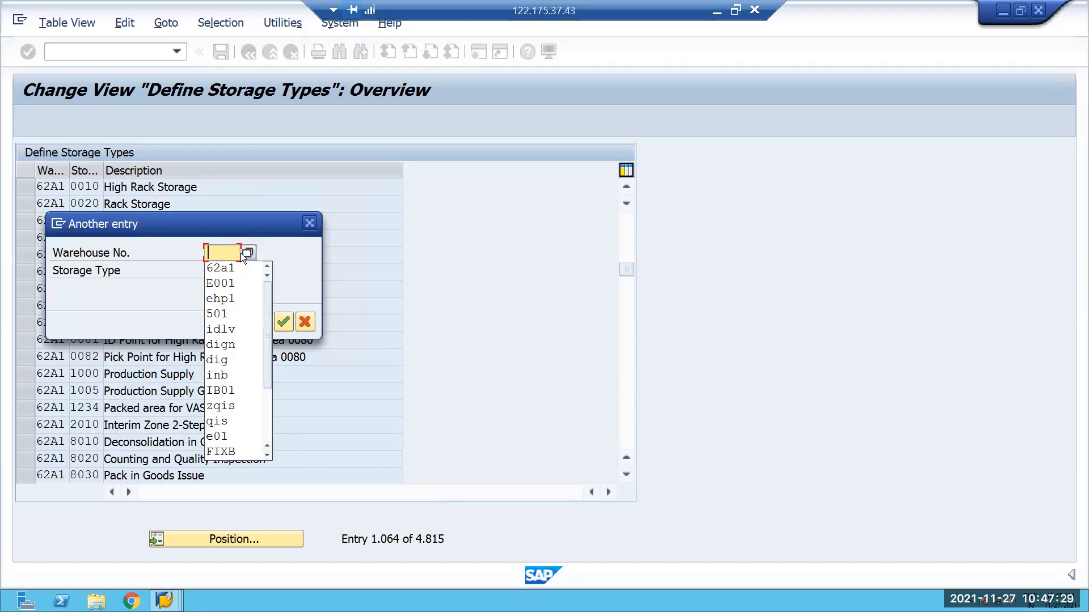
type("62a1")
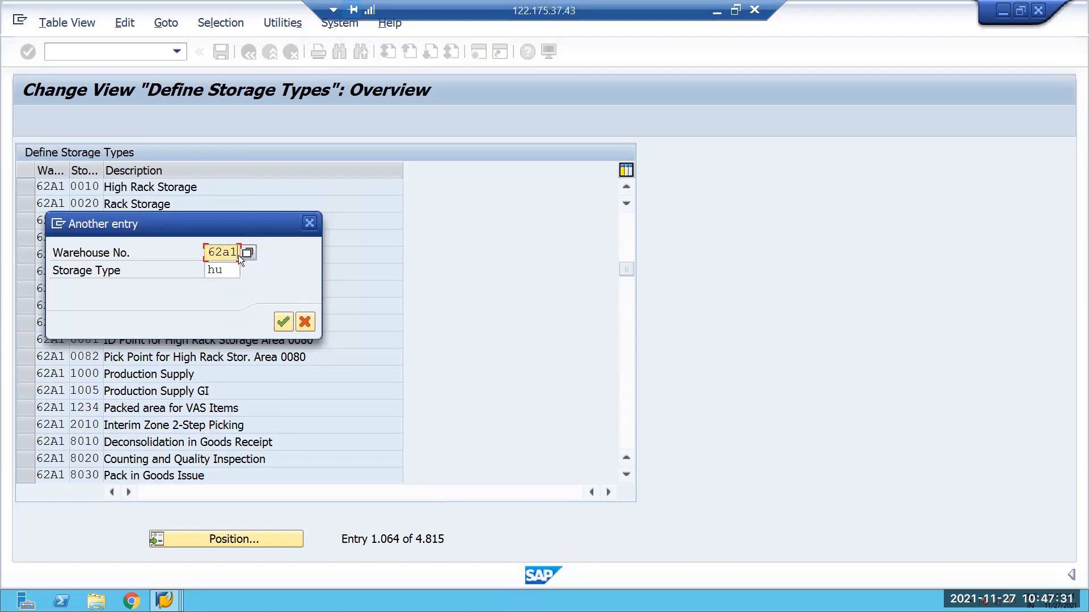
type("hucr")
left_click(280, 324)
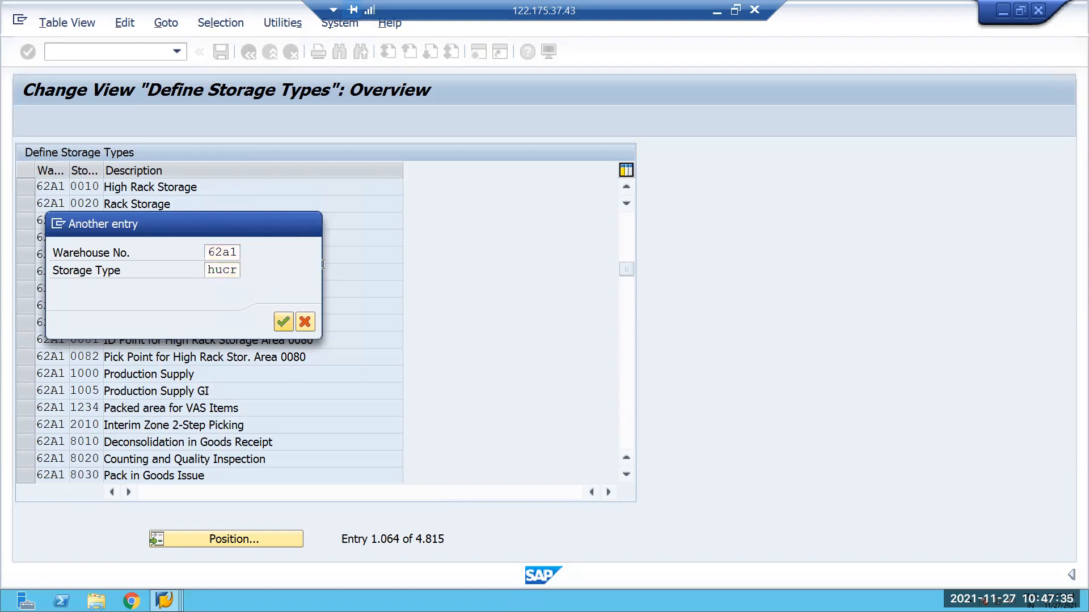
Copy storage type HUCR from warehouse 62A1 to warehouse E001 and save it in the proposed customizing request.
left_click(26, 187)
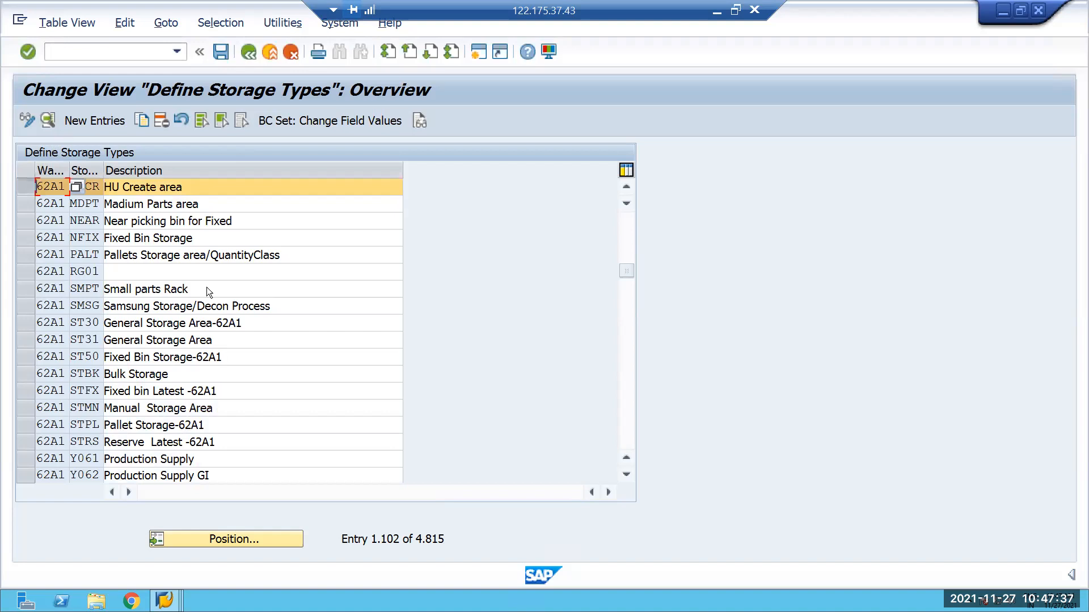
key("F2")
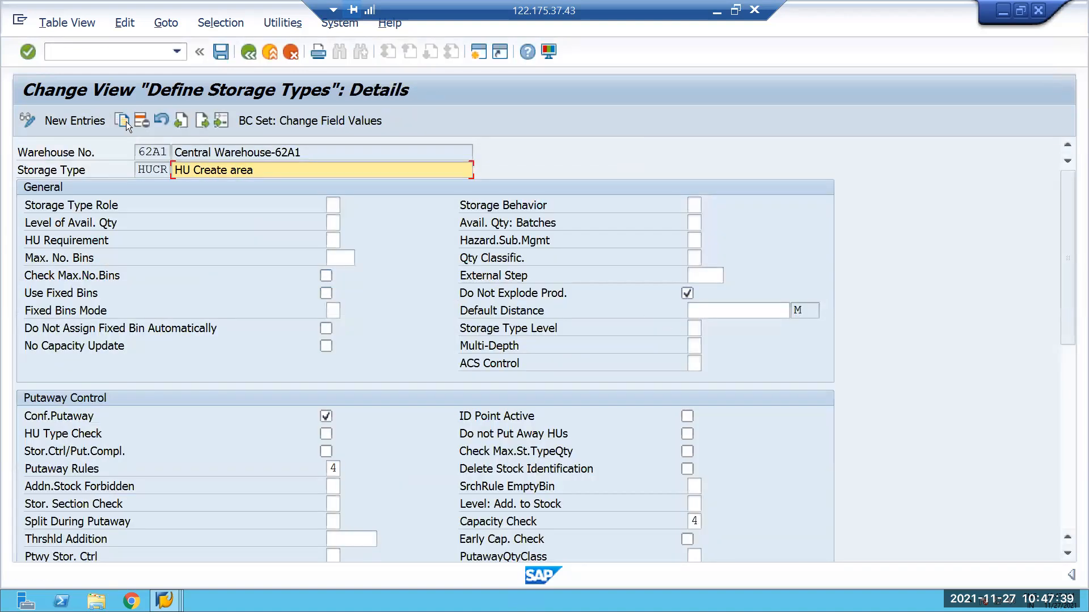
left_click(123, 121)
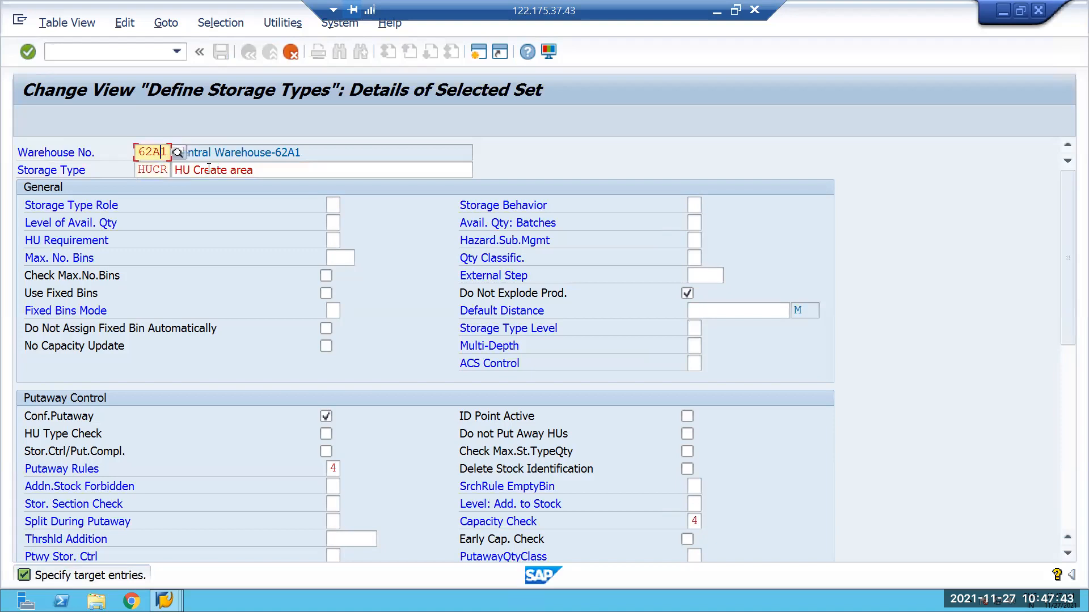
key("Caps_Lock")
type("E001")
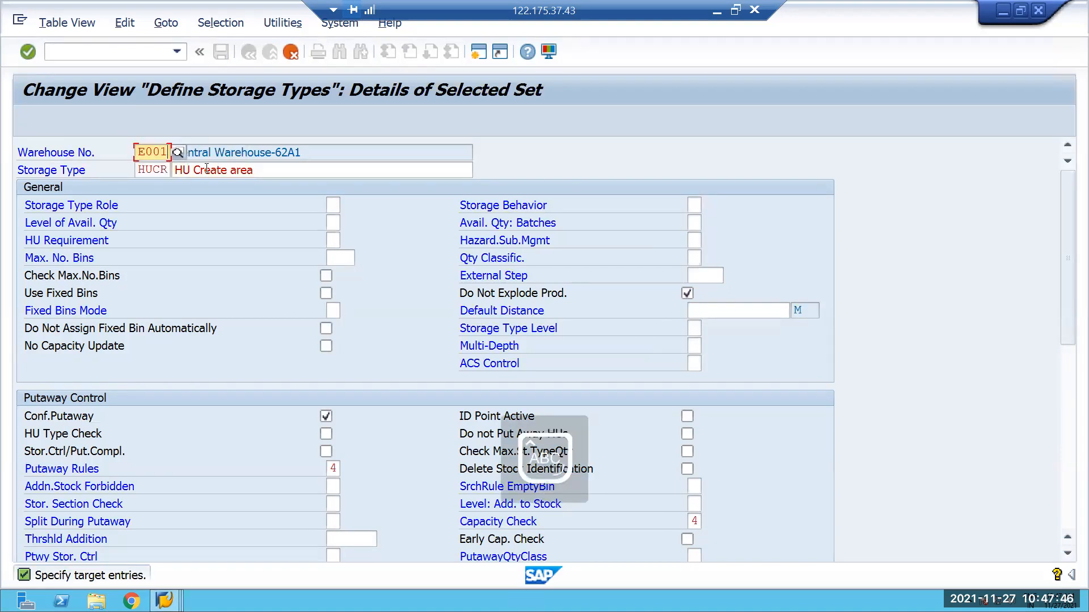
left_click(163, 170)
left_click(273, 175)
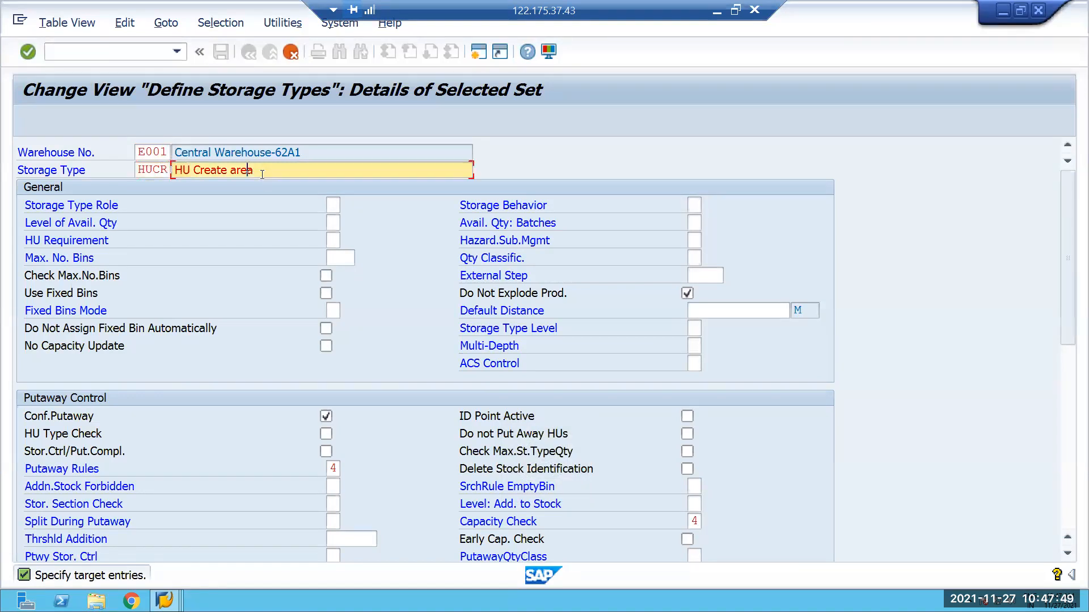
key("Return")
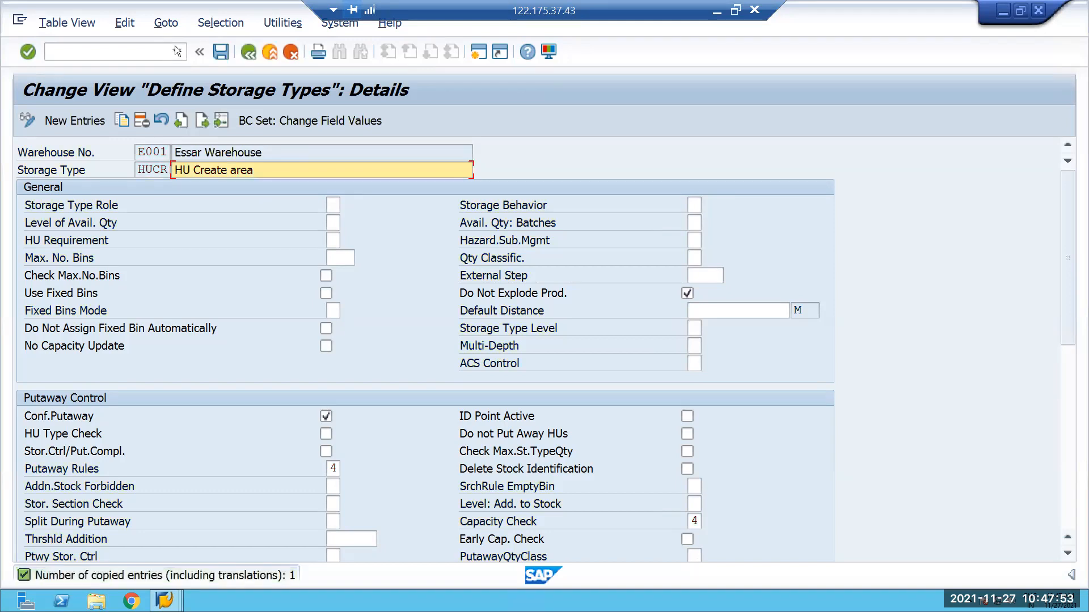
key("ctrl+s")
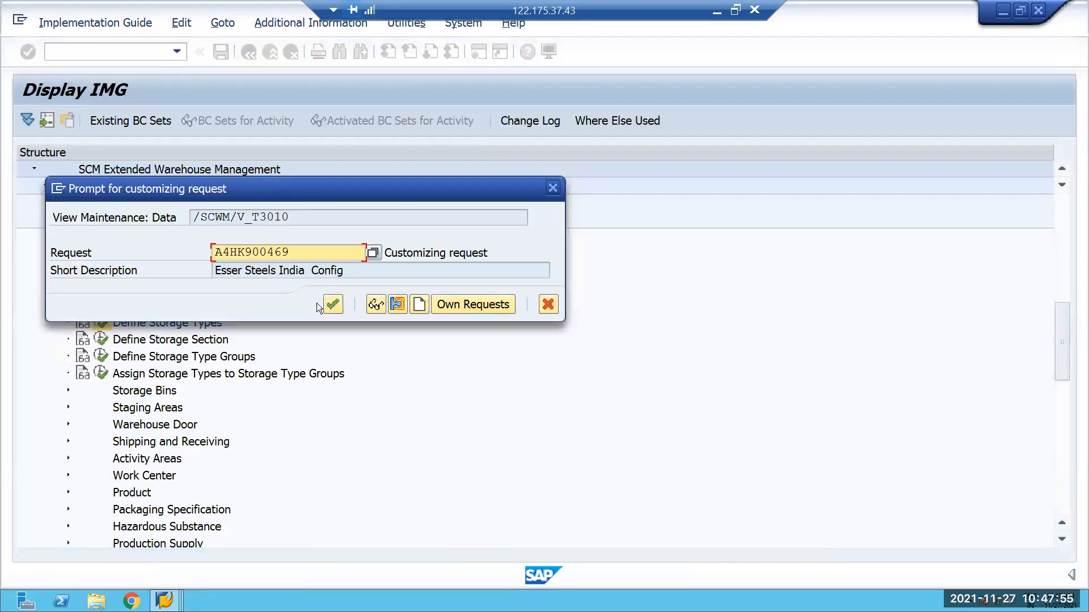
left_click(328, 311)
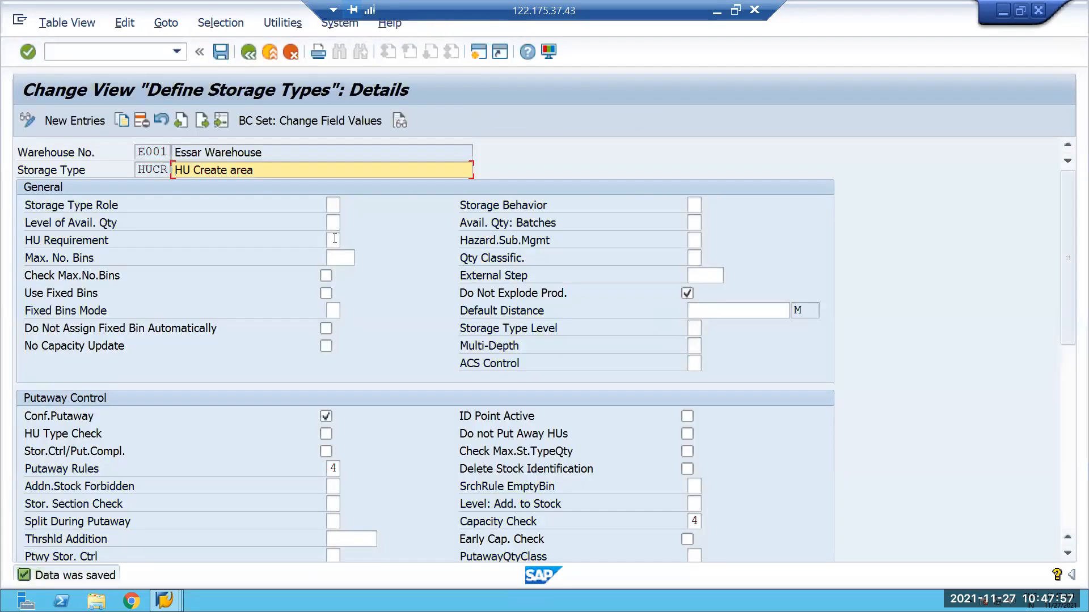
Return to the IMG structure and open Define Storage Section for entering new entries.
left_click(248, 52)
left_click(249, 51)
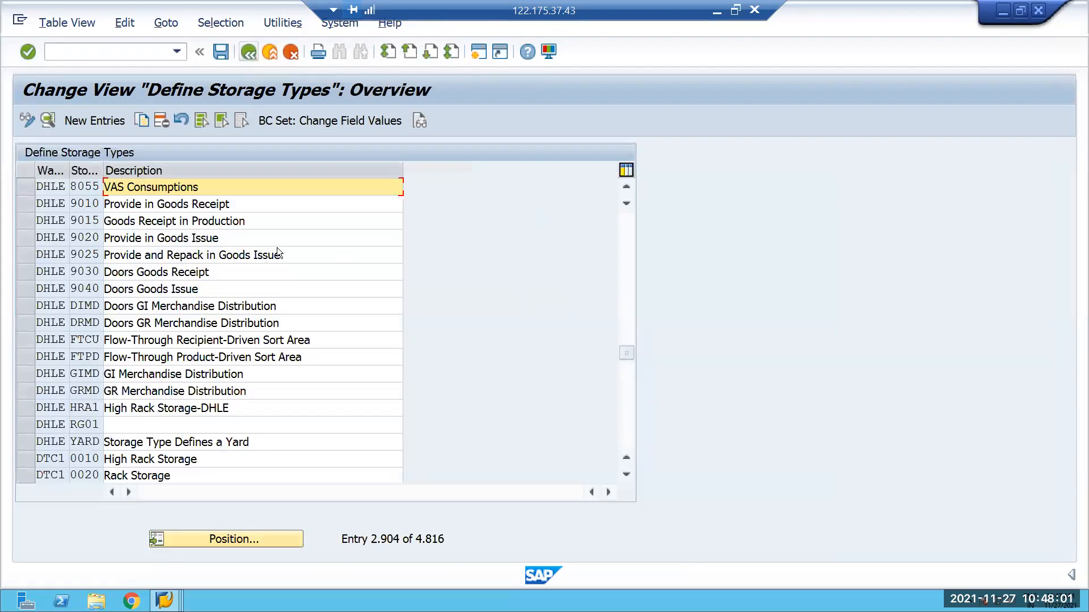
left_click(102, 341)
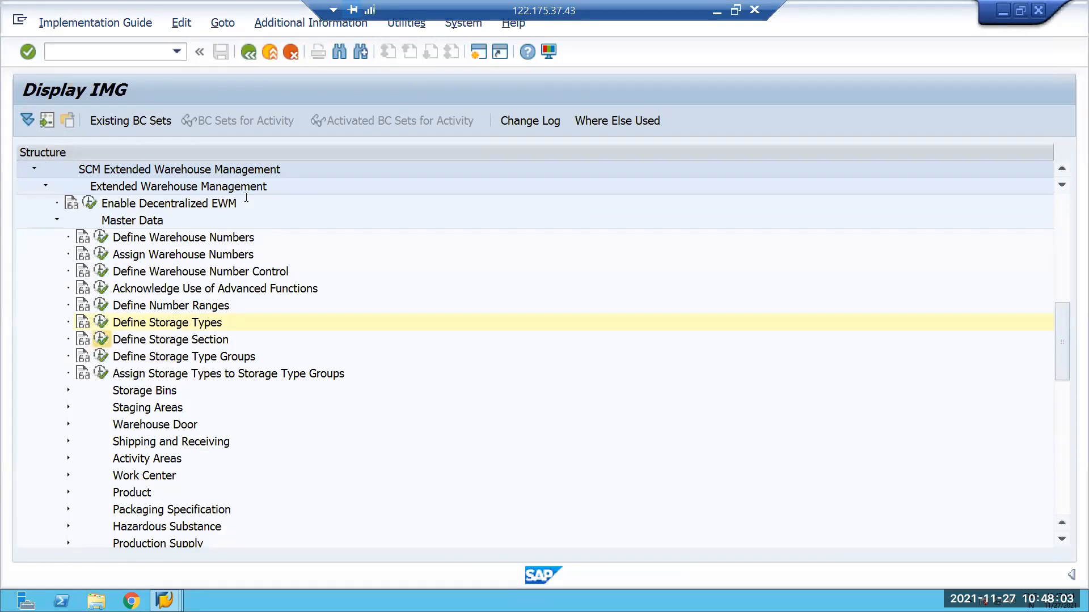
left_click(84, 123)
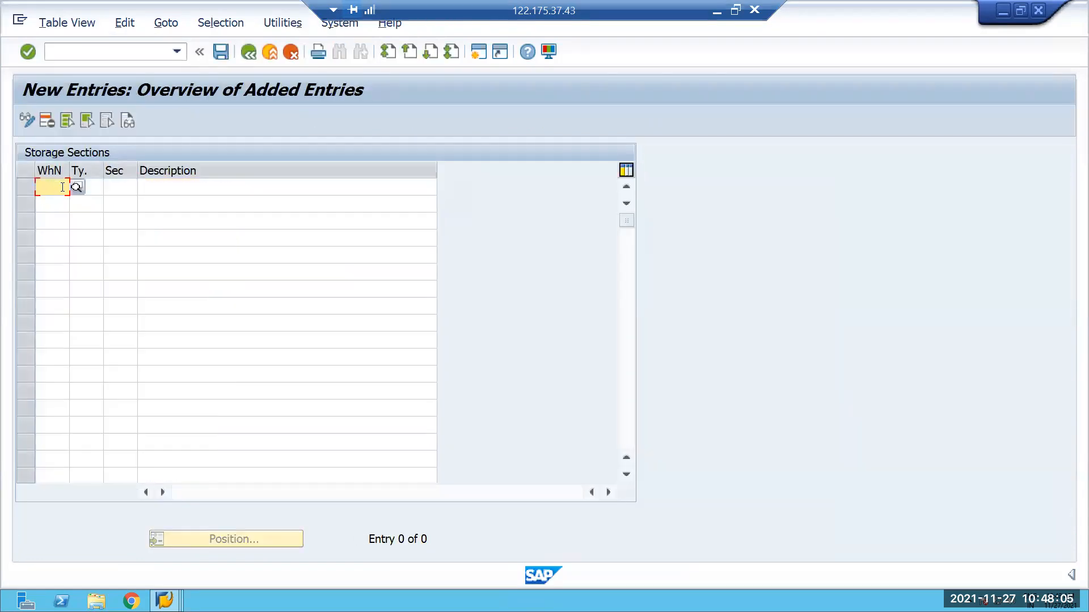
Enter a new storage section 0001 for storage type HUCR in warehouse E001.
type("e001")
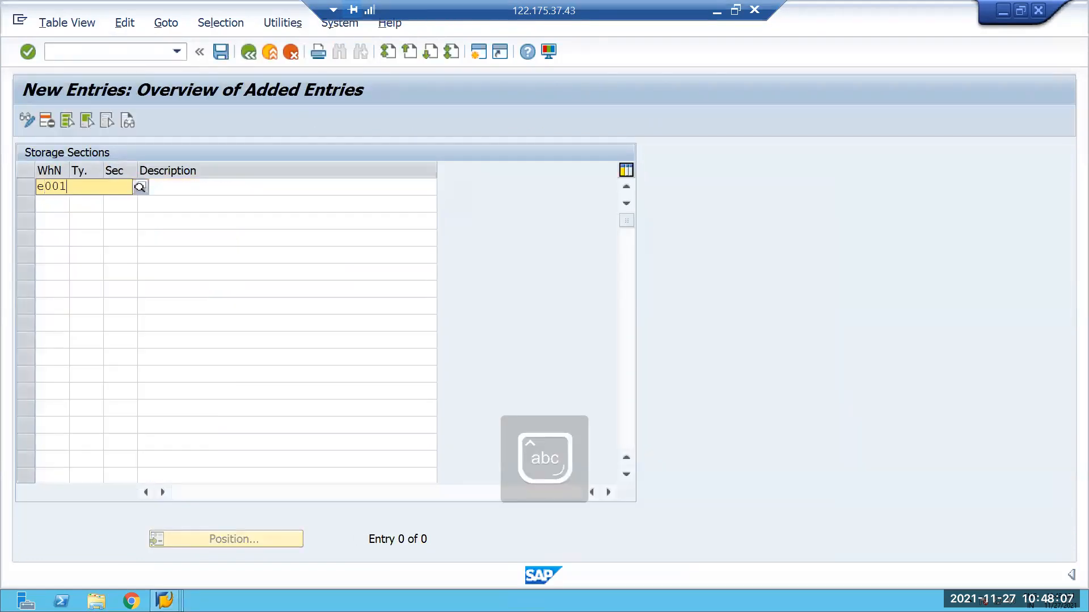
left_click(52, 218)
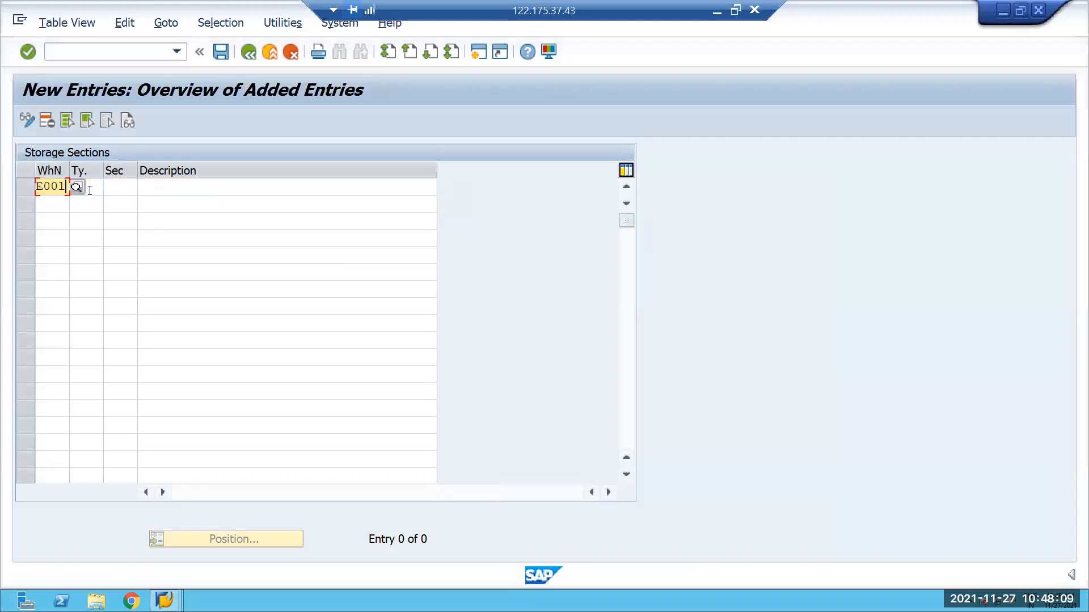
left_click(90, 190)
key("Caps_Lock")
type("HUCR")
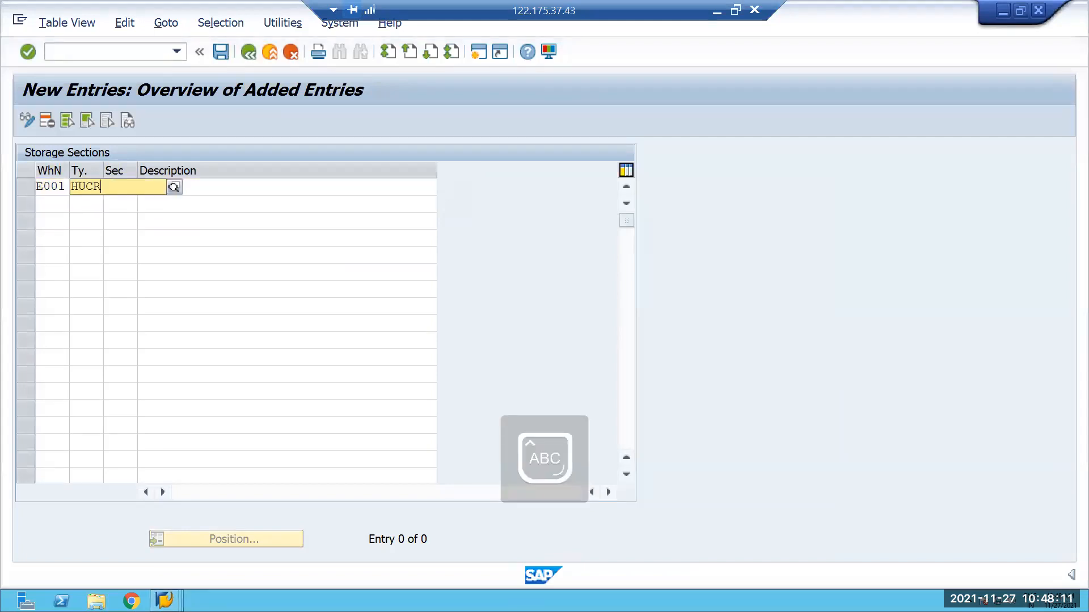
left_click(83, 215)
left_click(130, 186)
type("000")
type("0")
key("BackSpace")
type("1")
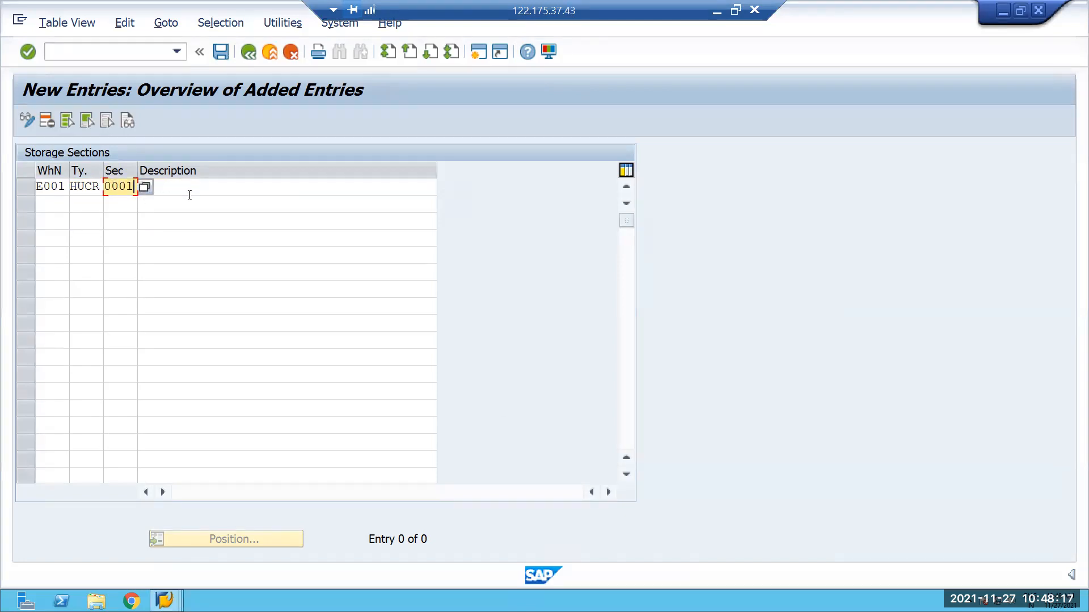
Describe the new storage section as HU Section and validate the entry.
left_click(189, 193)
key("Caps_Lock")
type("HU")
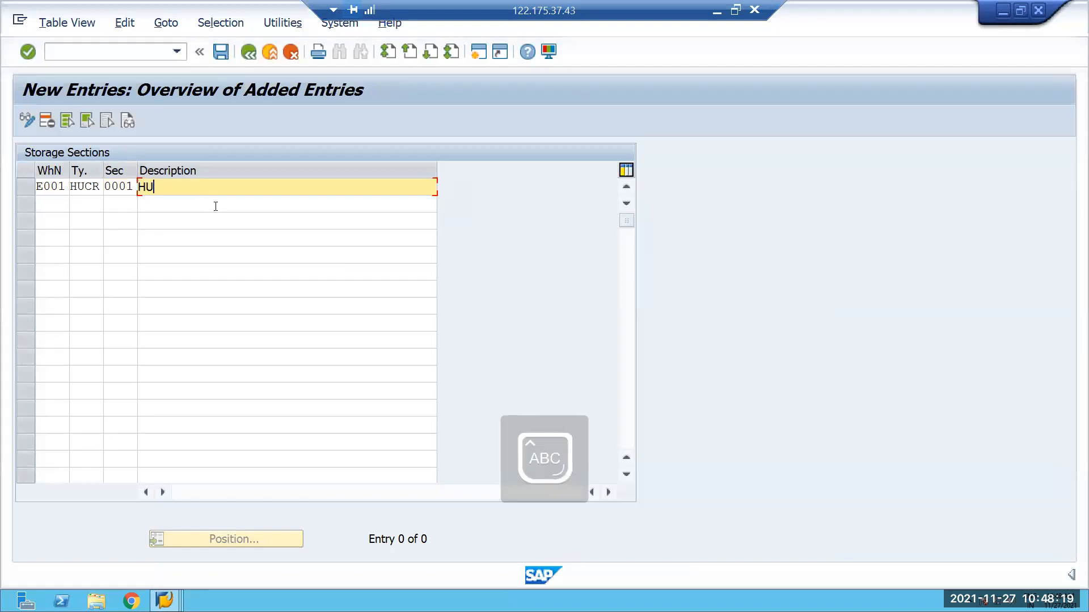
key("Caps_Lock")
type("Section")
key("Return")
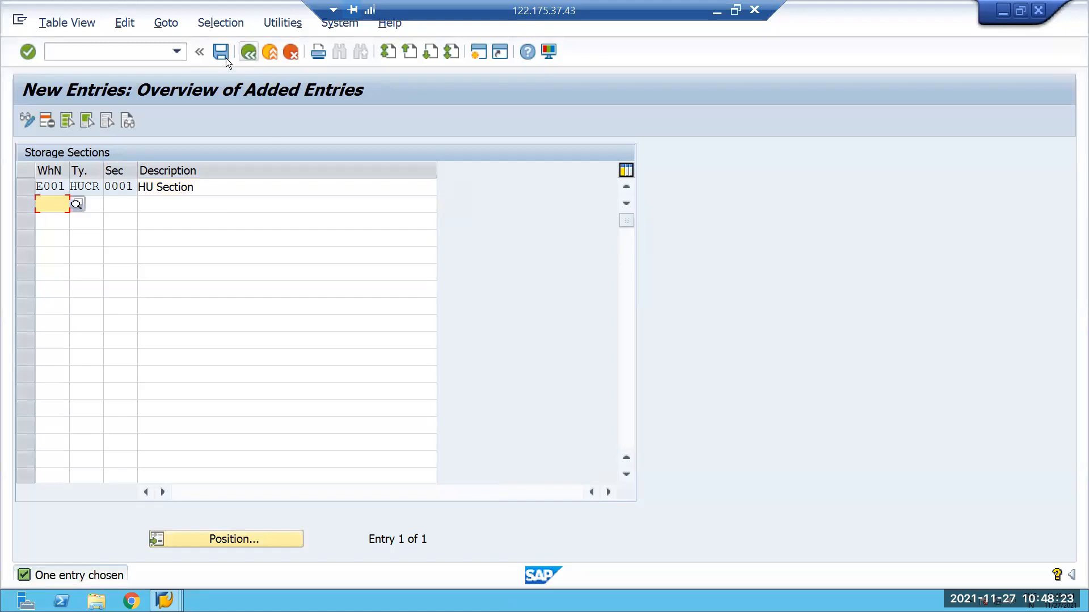
Save the new storage section in the proposed customizing request and return to the IMG structure.
left_click(220, 51)
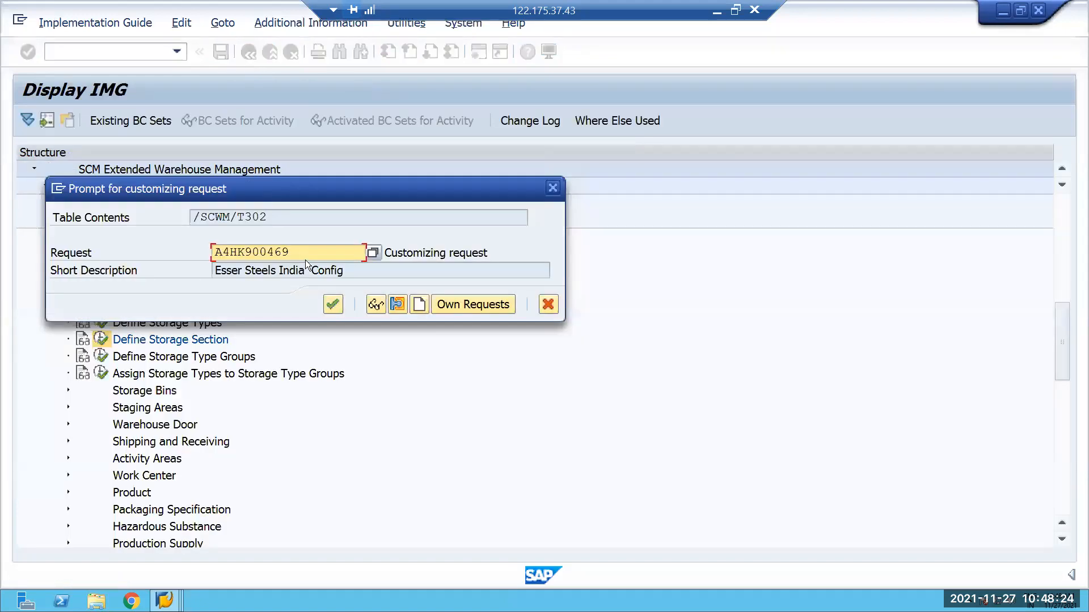
left_click(333, 304)
left_click(249, 54)
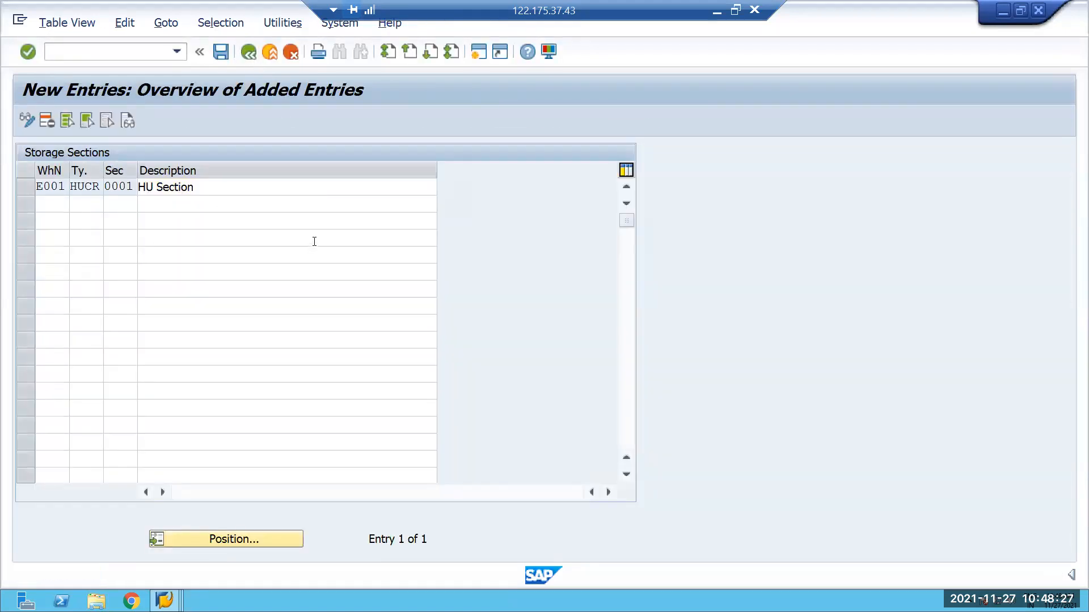
left_click(249, 52)
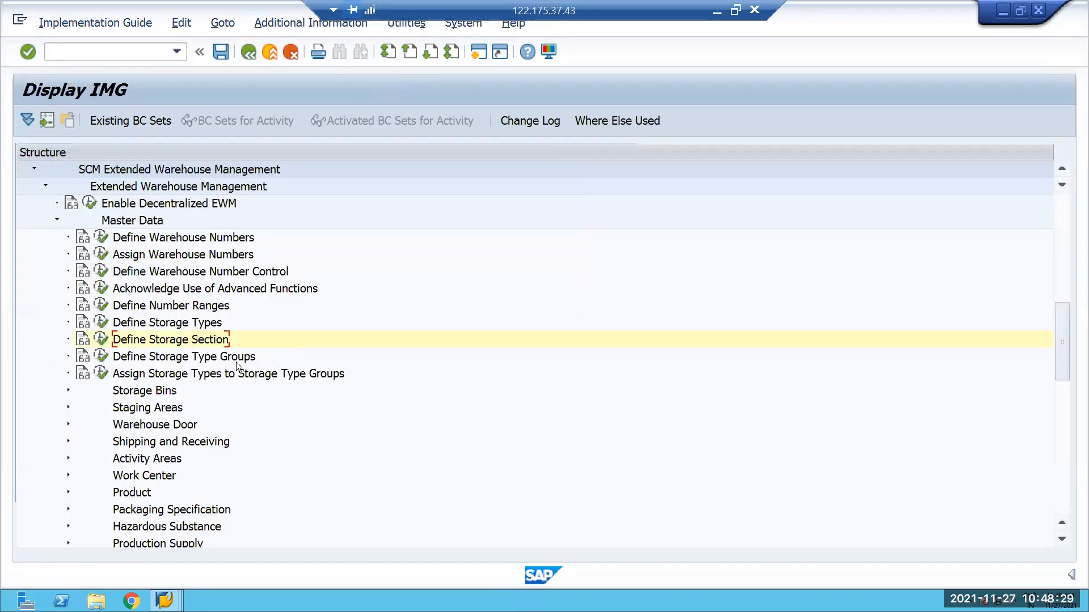
Generate the activity area from storage type HUCR in warehouse E001, accepting the proposed customizing request, and leave the program.
scroll(71, 353, "down", 1)
scroll(67, 371, "down", 1)
left_click(68, 373)
scroll(149, 431, "down", 1)
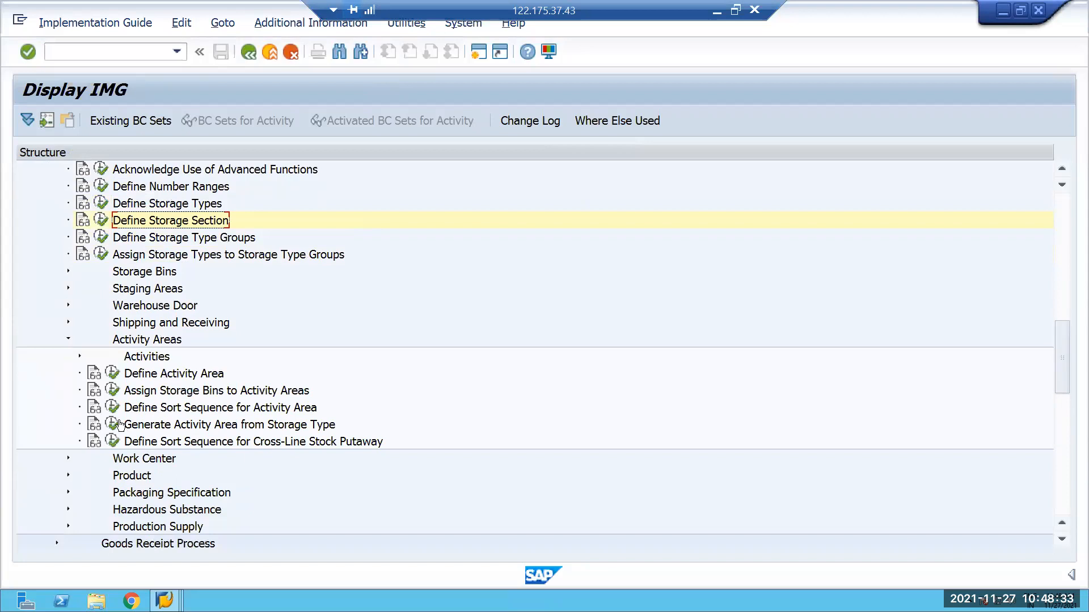
left_click(113, 425)
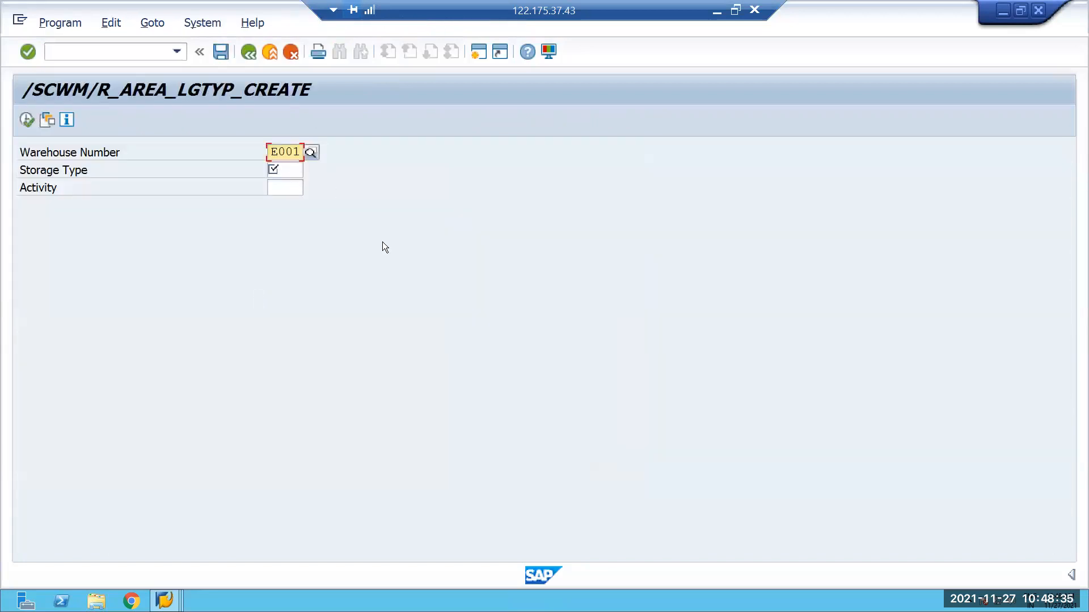
key("Tab")
key("Caps_Lock")
type("HUCR")
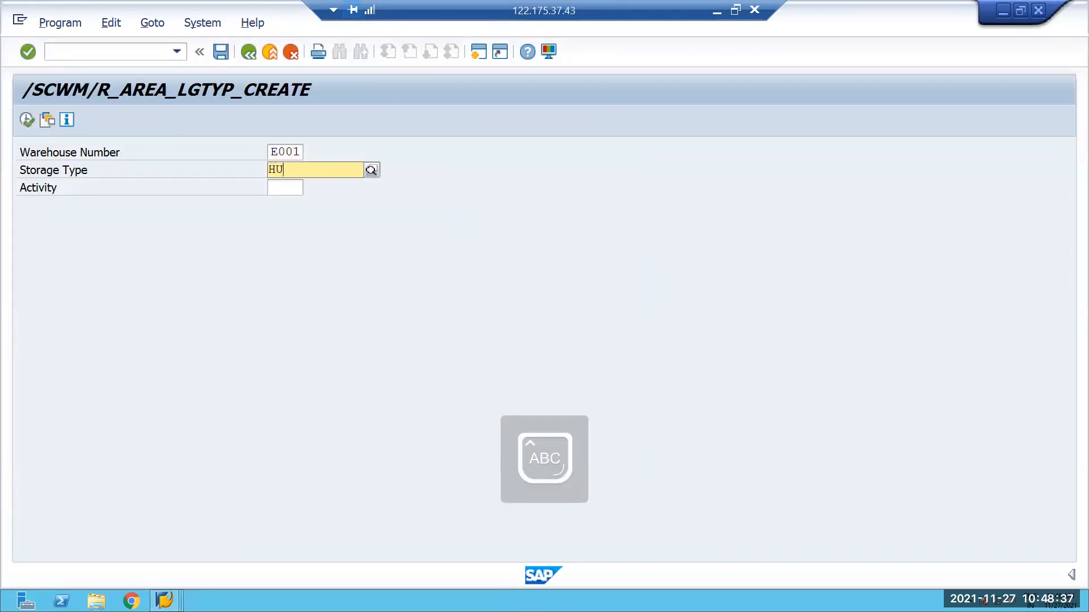
left_click(27, 119)
left_click(374, 288)
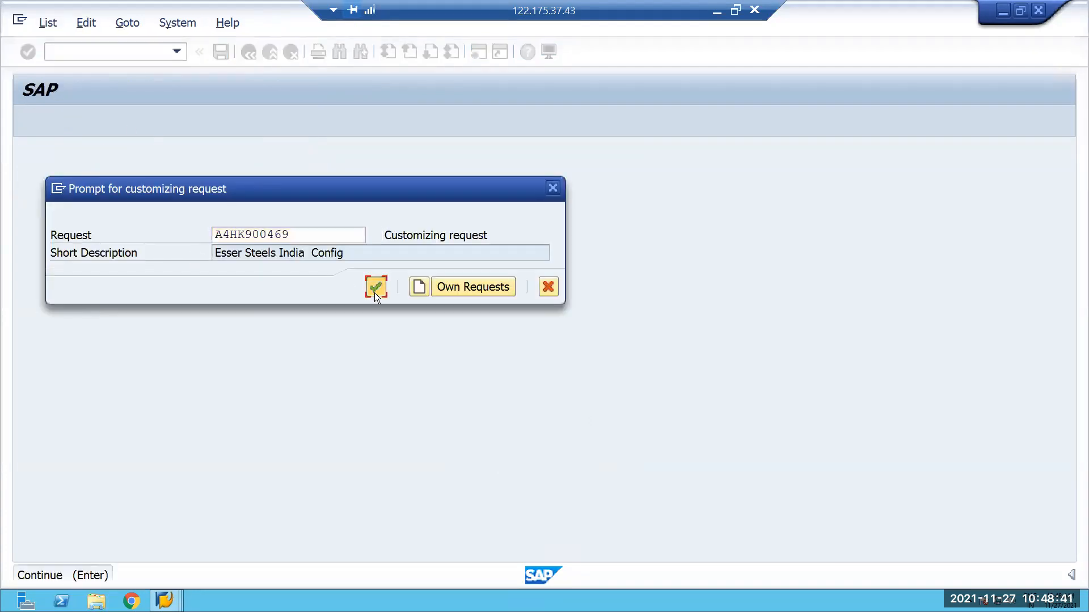
left_click(253, 54)
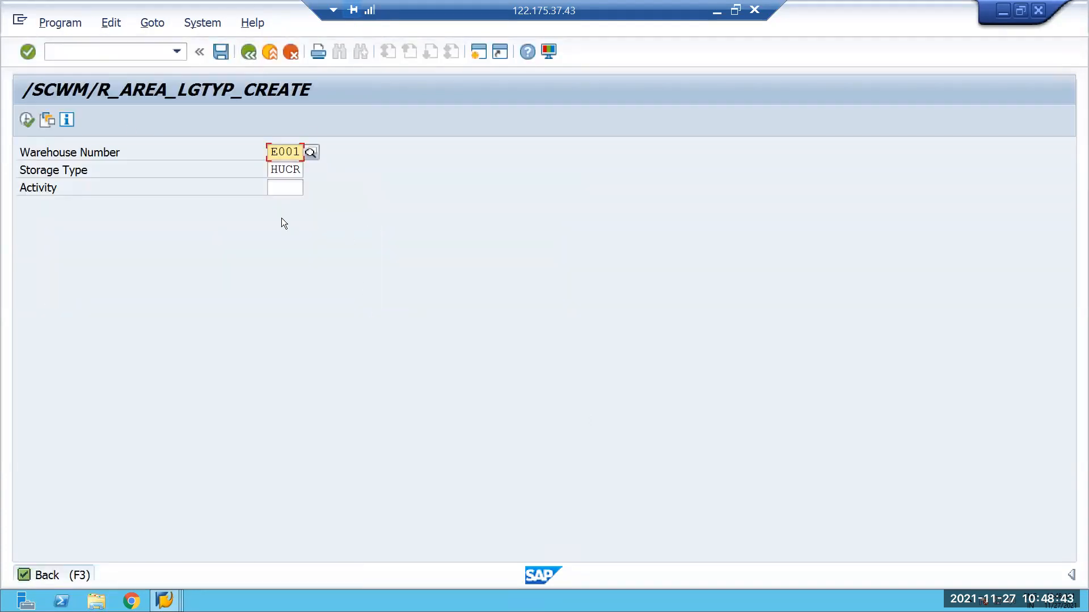
scroll(261, 324, "up", 5)
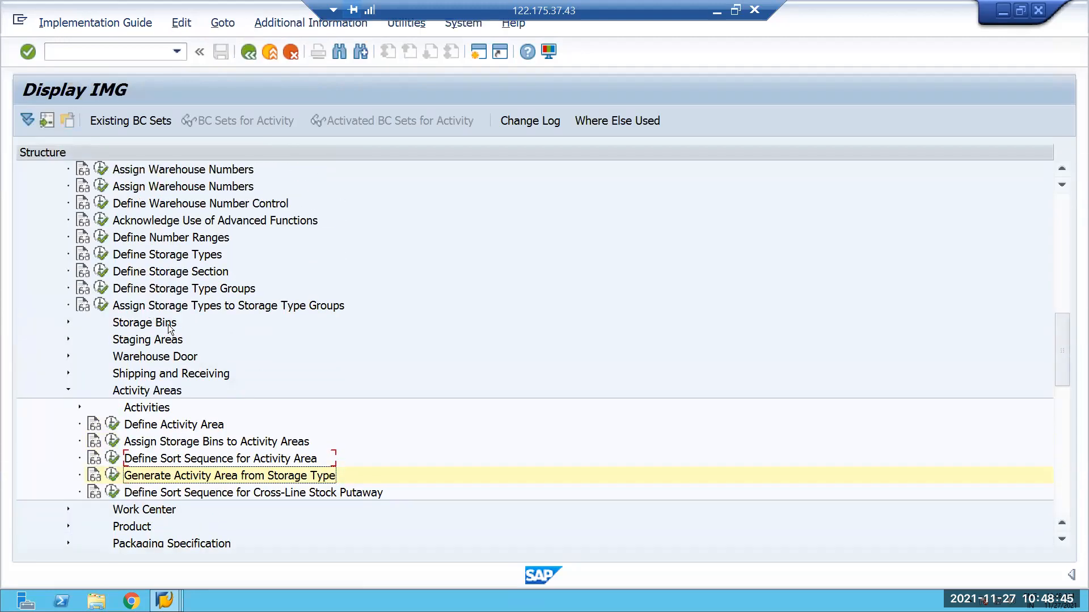
left_click(73, 356)
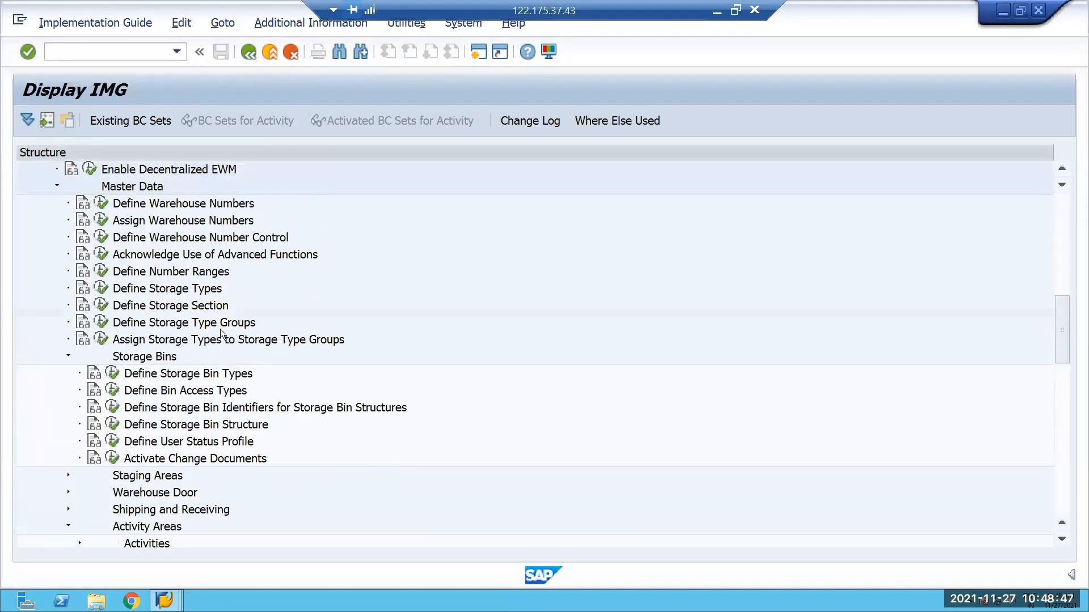
scroll(220, 328, "down", 2)
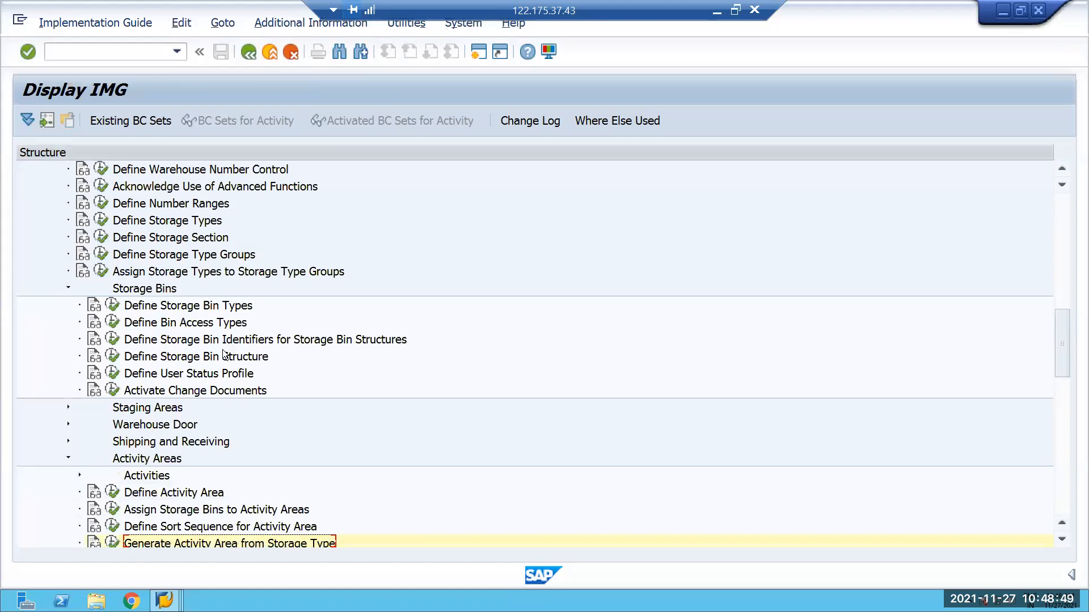
scroll(129, 331, "down", 1)
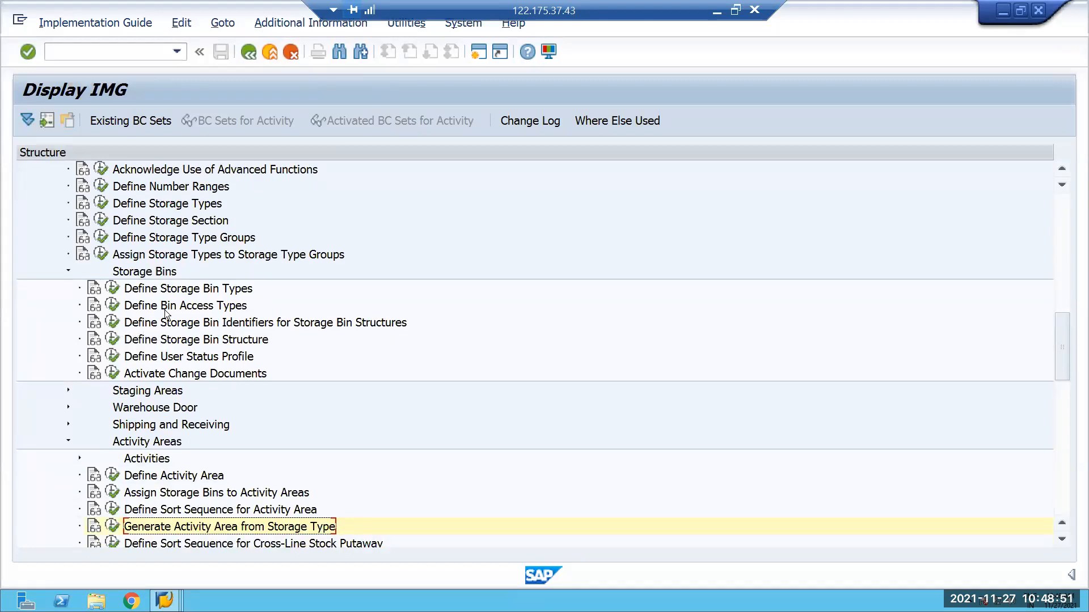
scroll(165, 309, "up", 2)
Open transaction /SCWM/LS01 and start creating storage bin HUCR_BIN in warehouse E001.
left_click(75, 51)
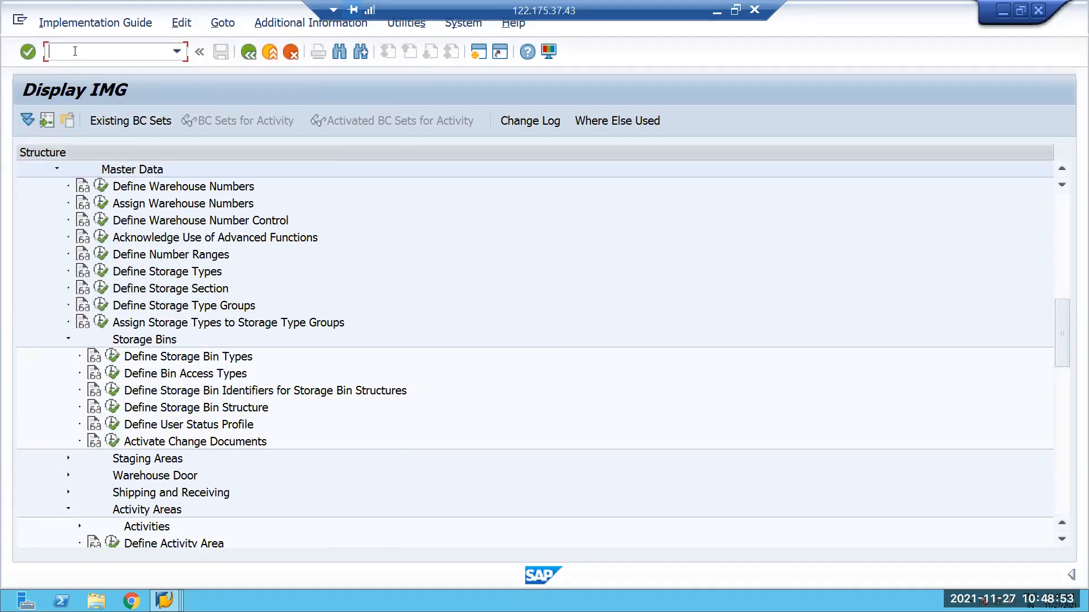
type("/N/SCWM/LS01")
key("Return")
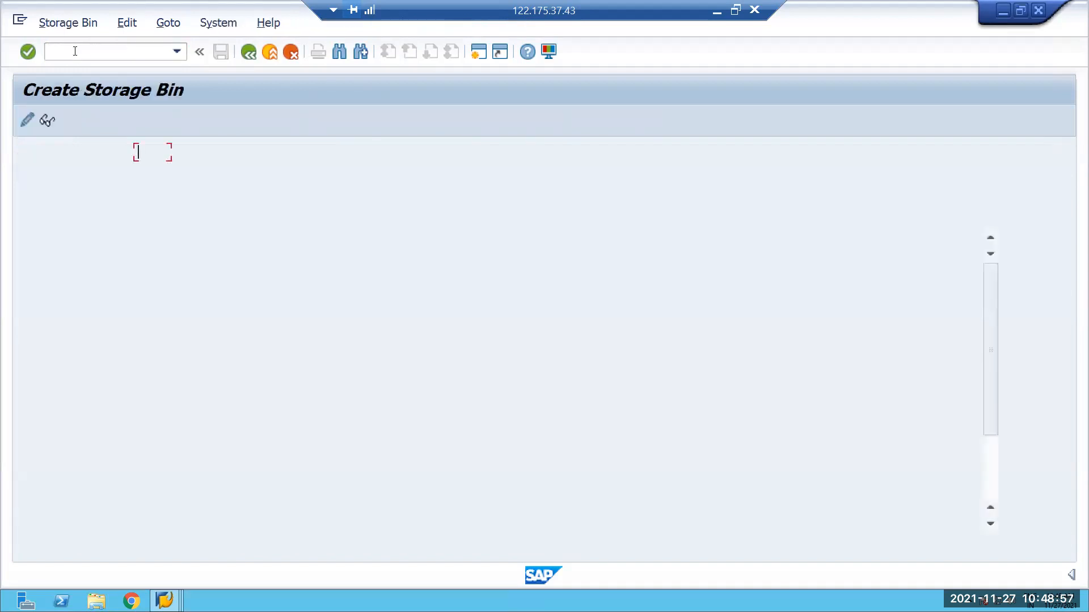
left_click(179, 177)
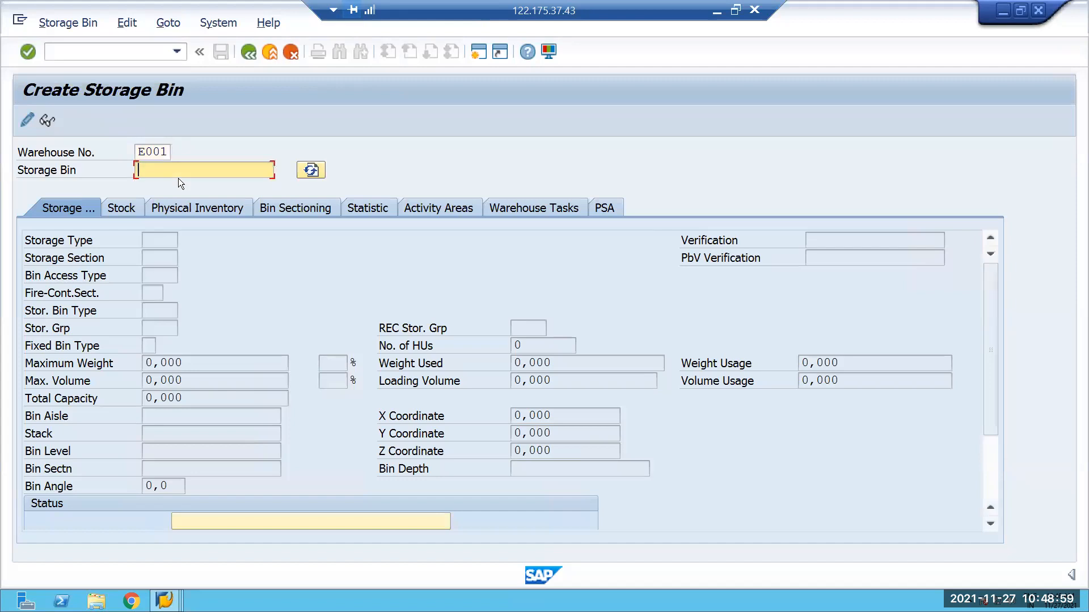
type("hucr_bin")
key("Return")
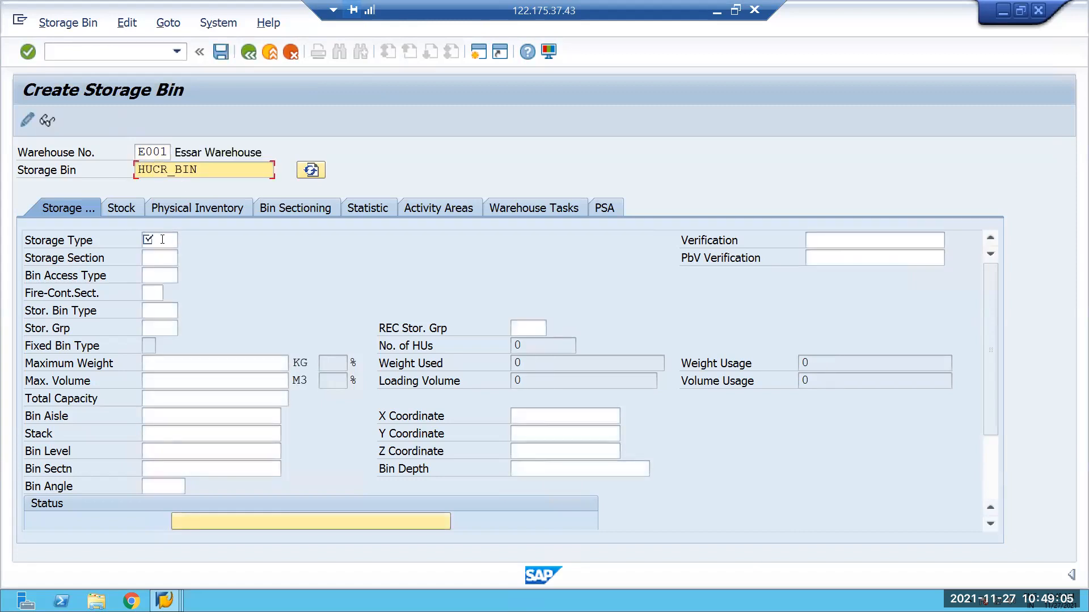
Assign the new bin to storage type HUCR and storage section 0001, and save it.
type("hucr")
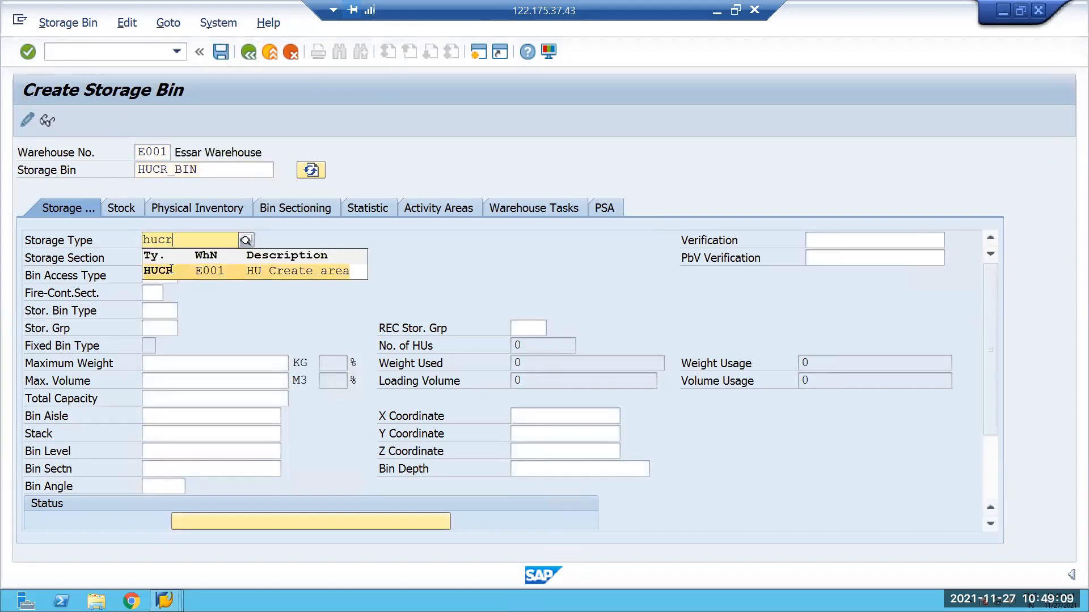
left_click(177, 266)
left_click(152, 258)
type("0001")
key("Return")
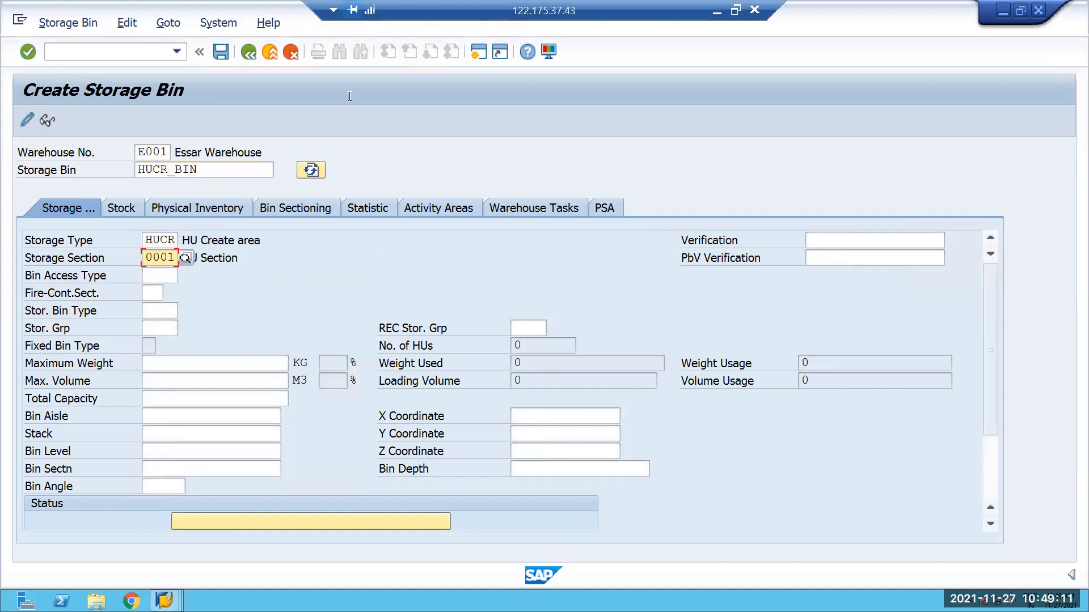
left_click(220, 51)
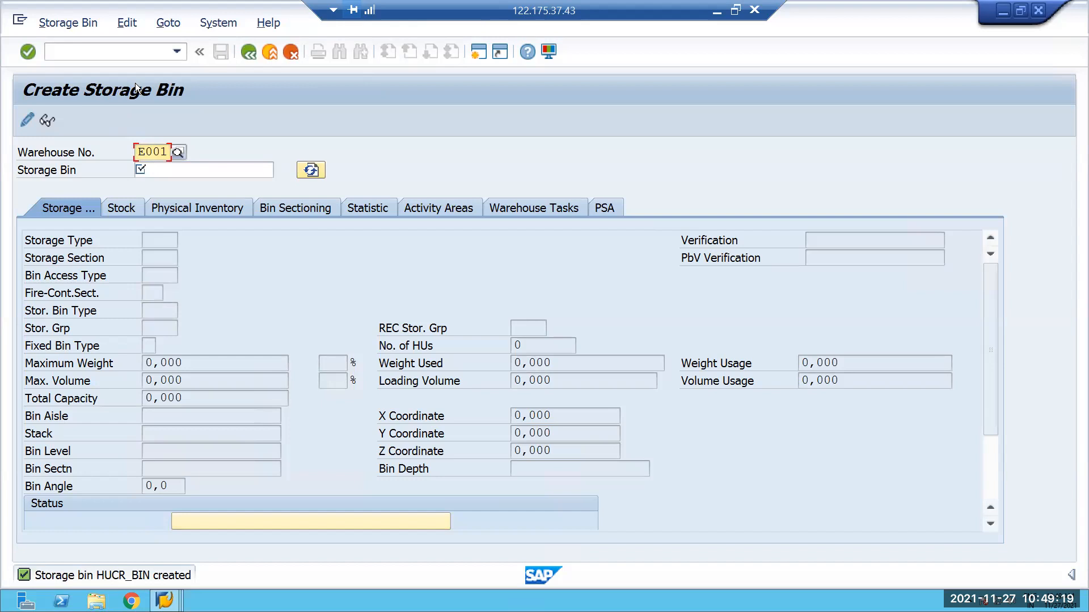
Create the bin sorting for activity area HUCR in warehouse E001 with transaction /SCWM/SBST, running the simulation first.
left_click(82, 51)
type("/n/scwm/sbst")
key("Return")
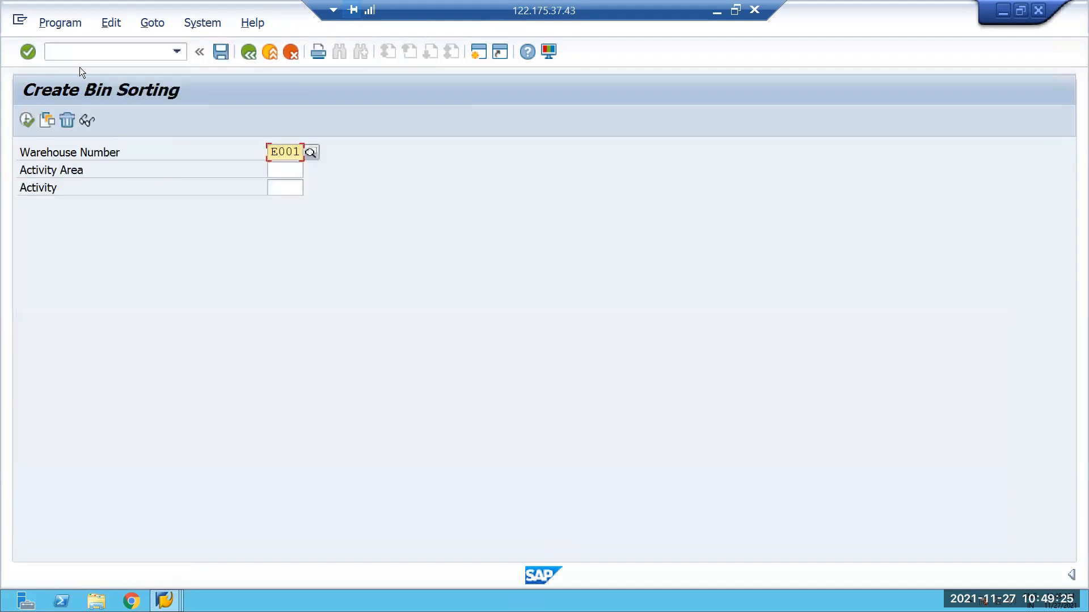
left_click(285, 173)
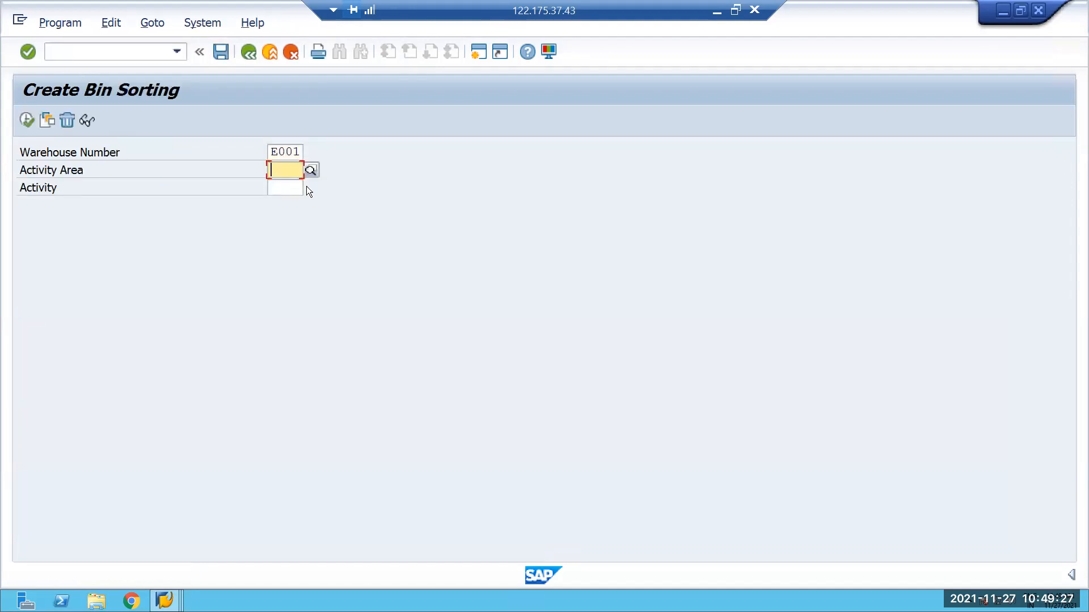
type("HUCR")
left_click(27, 119)
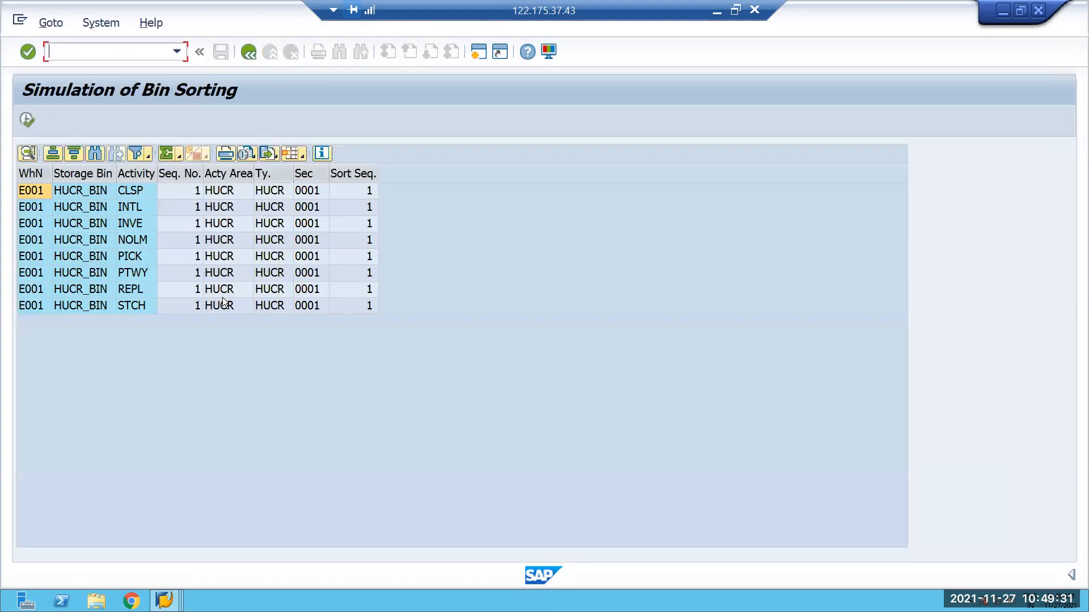
left_click(27, 119)
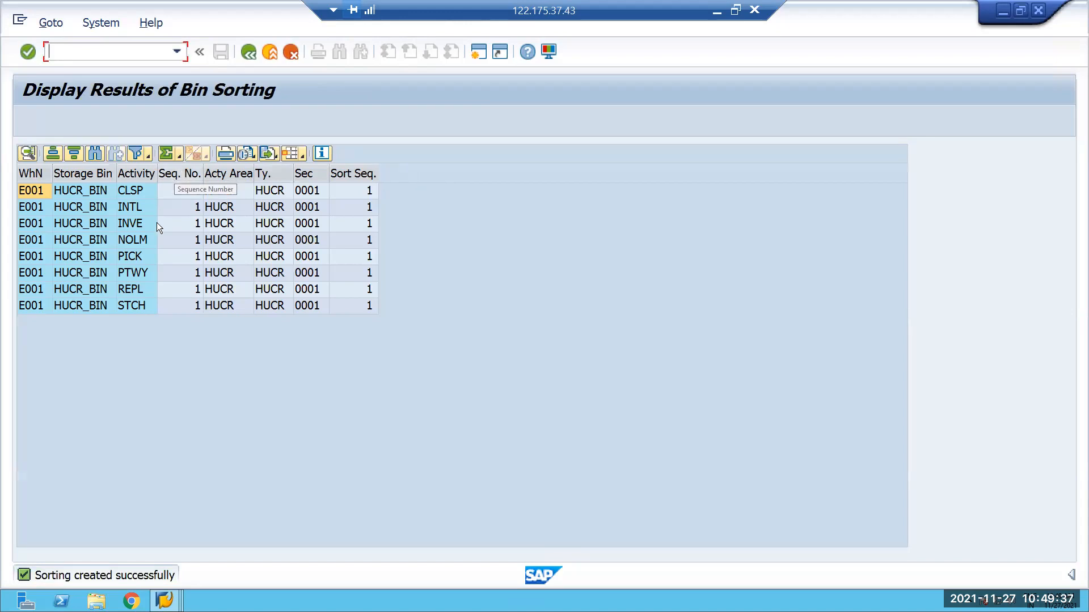
Try to open transaction /SCWM/SEBA and decline displaying the locked data.
type("/n/s")
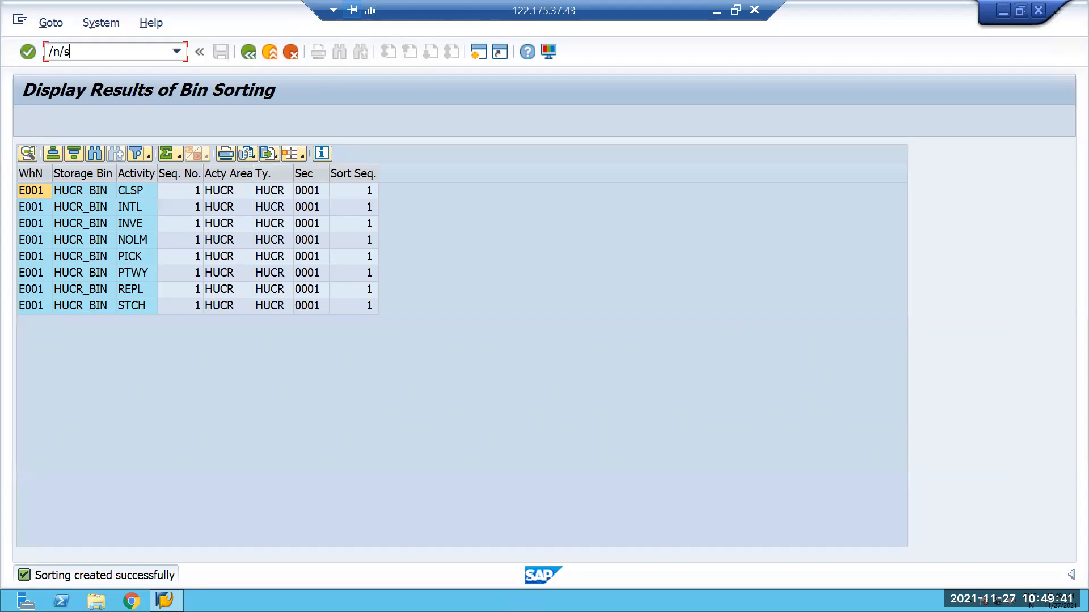
type("cwm/seba")
key("Return")
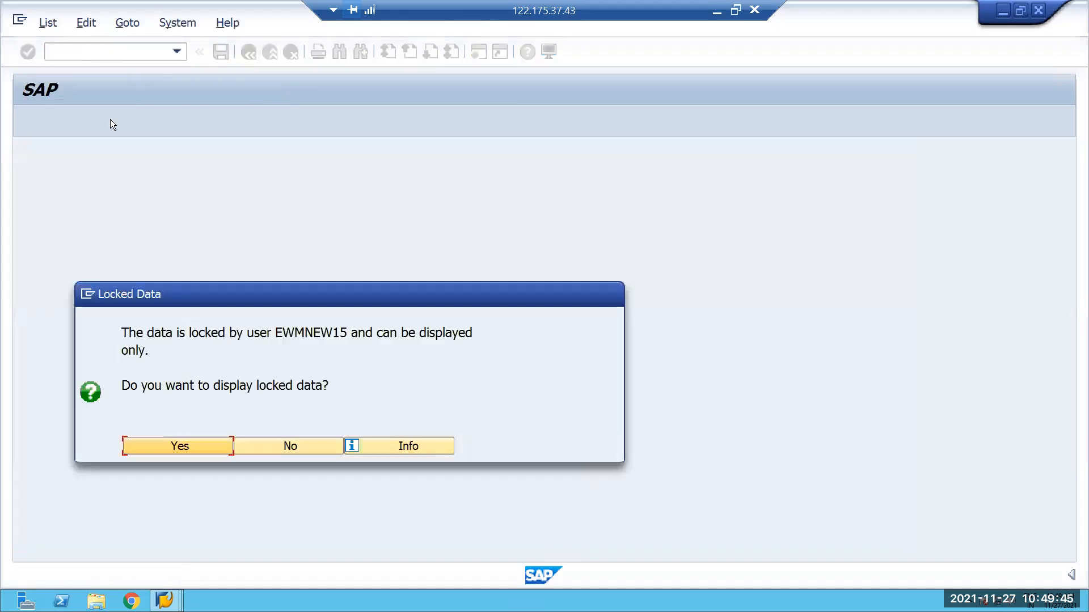
left_click(249, 446)
In the already open activity area attributes session, set HUCR_BIN as starting point for area EHP1, activity PICK, in warehouse E001 and save.
mouse_move(164, 600)
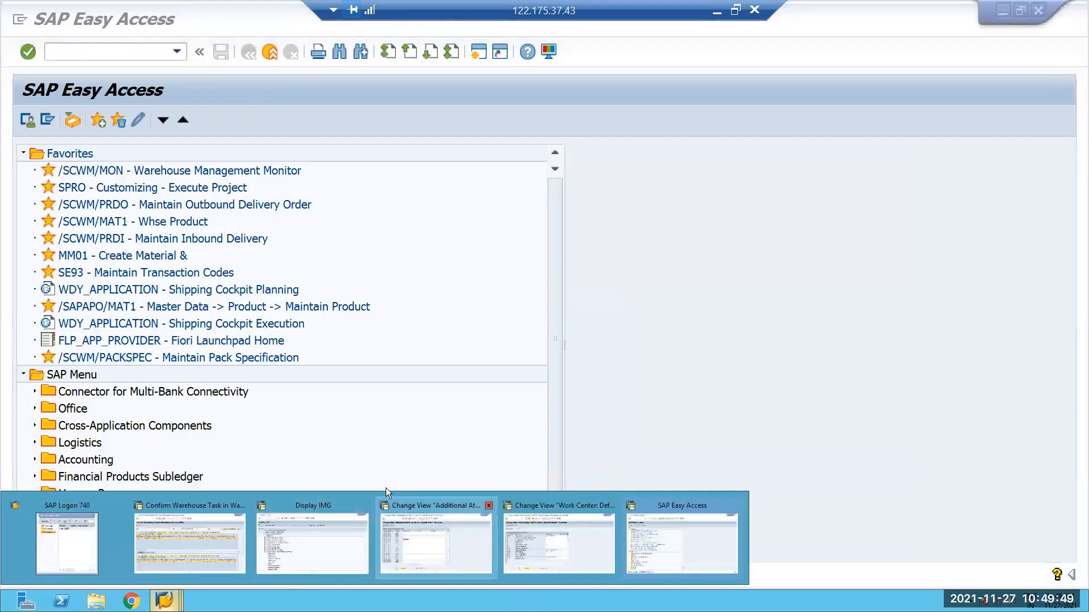
left_click(391, 508)
left_click(307, 254)
left_click_drag(227, 249, 222, 249)
key("BackSpace")
key("Caps_Lock")
type("HUC")
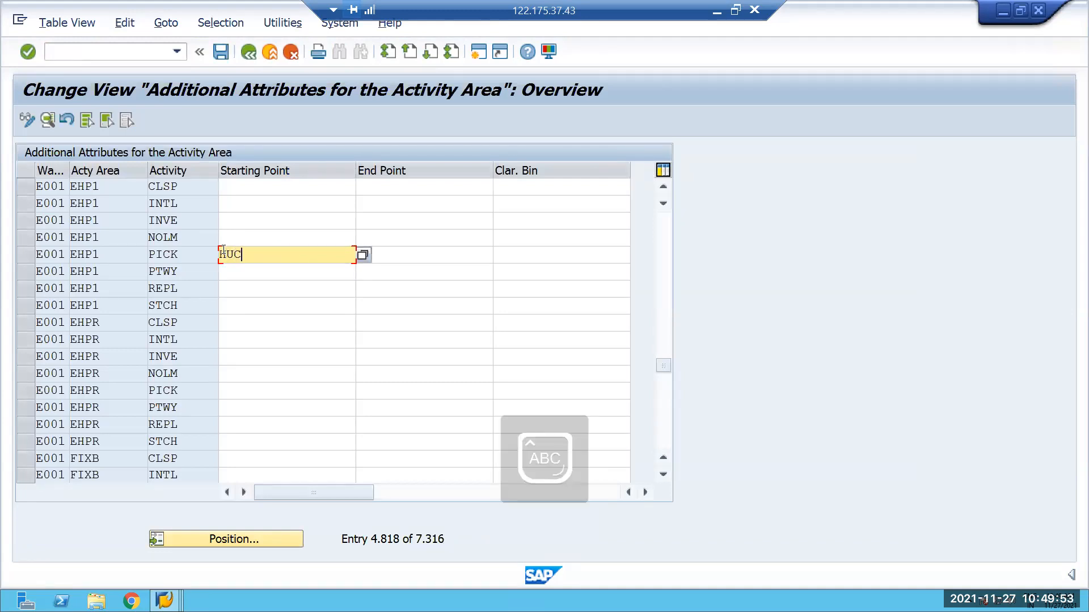
type("R_BIN")
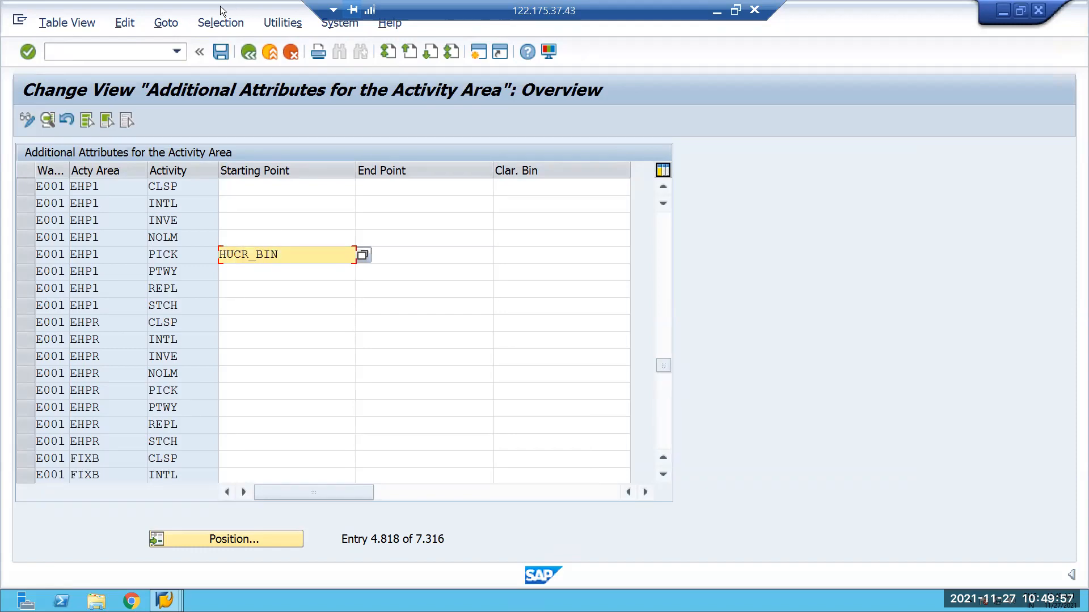
left_click(220, 52)
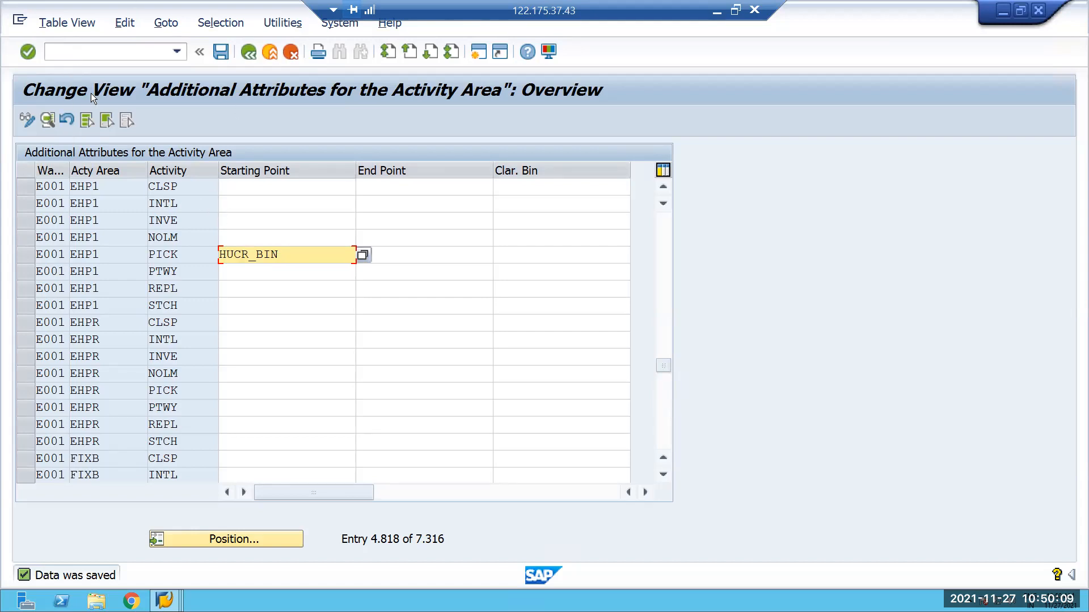
Open transaction VA01 and start creating a standard order with reference to an existing order.
left_click(80, 51)
type("/NVA01")
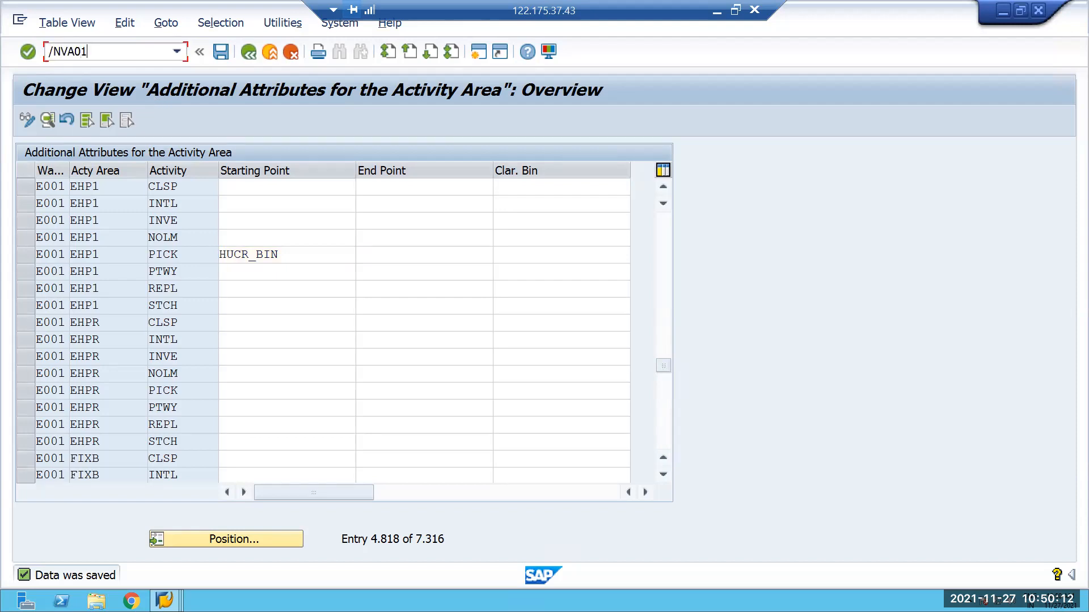
key("Return")
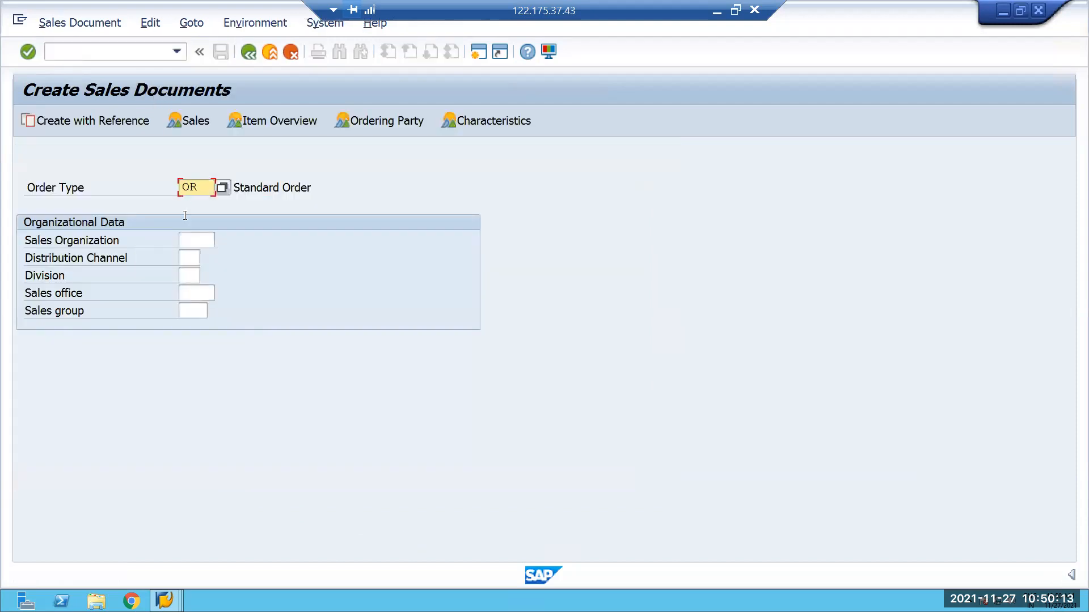
left_click(132, 125)
left_click(197, 262)
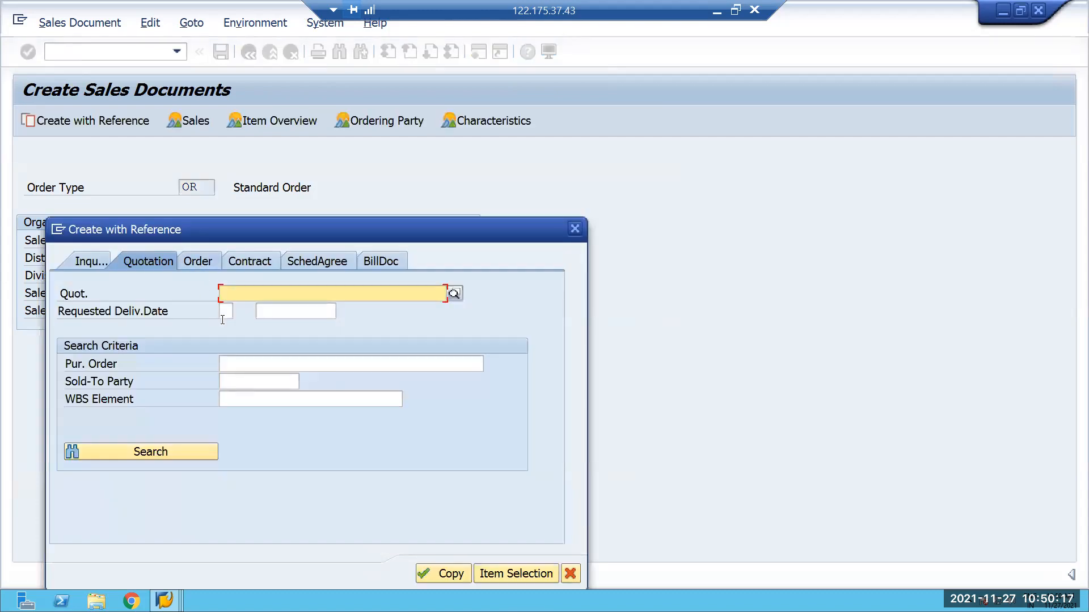
Enter the existing sales order's number as the order reference, copy it into the new standard order and acknowledge the MRP area information.
type("177")
key("Return")
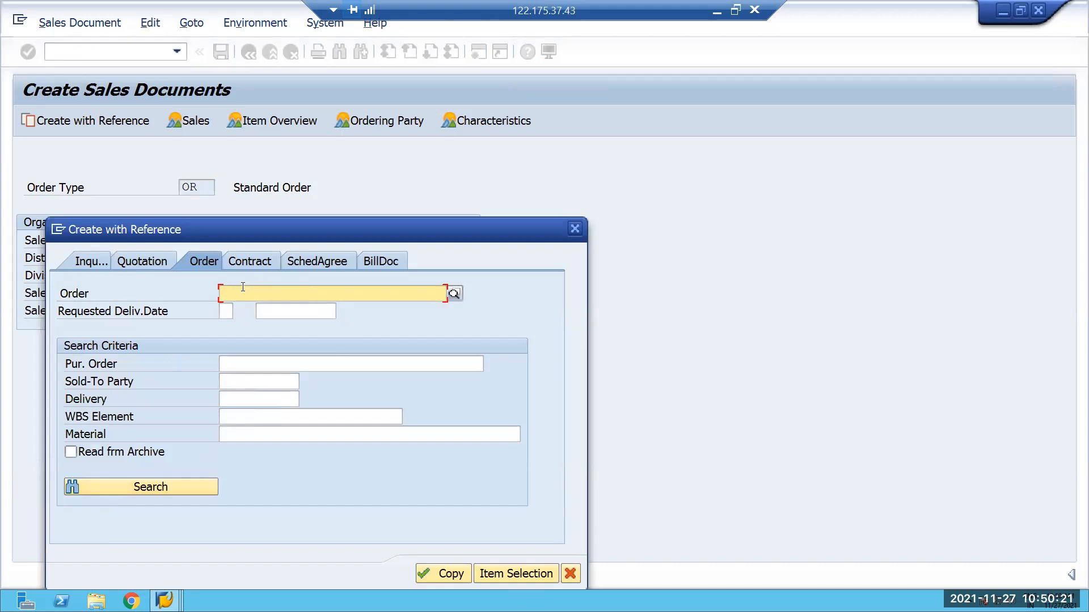
type("177")
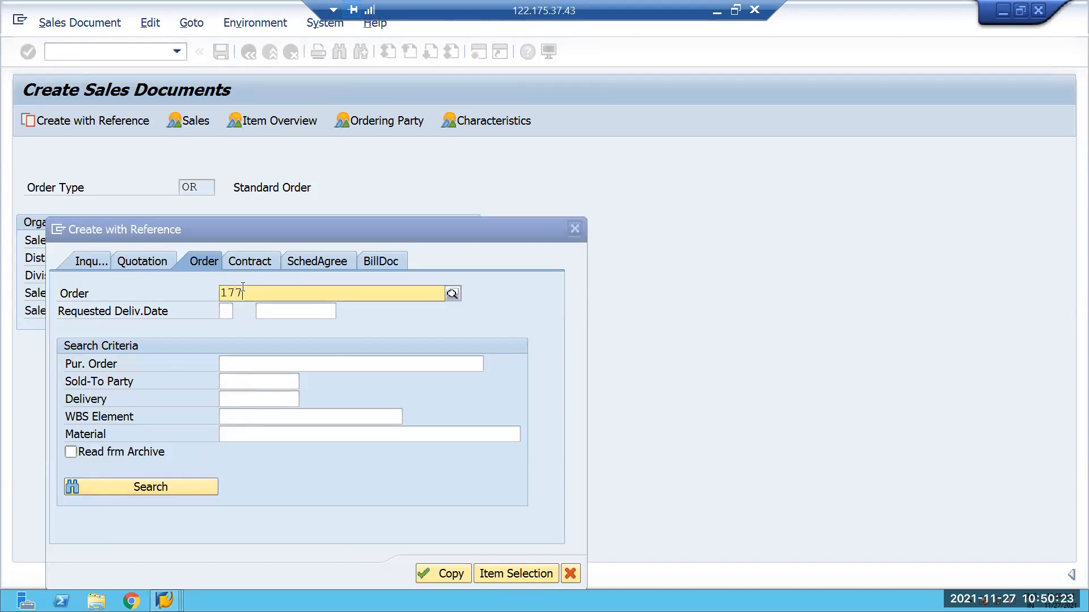
left_click(181, 322)
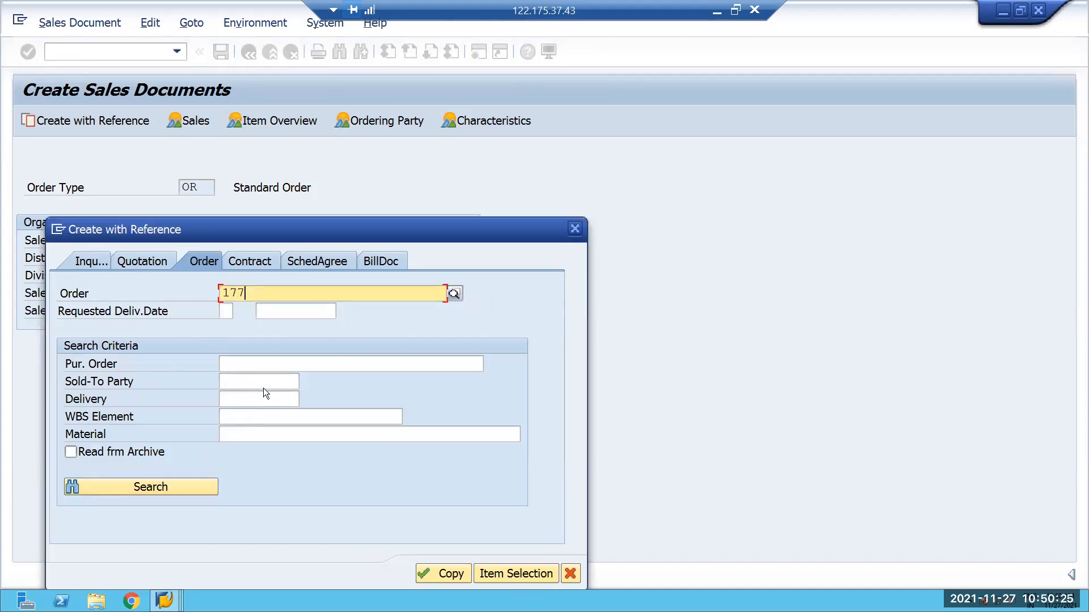
key("Return")
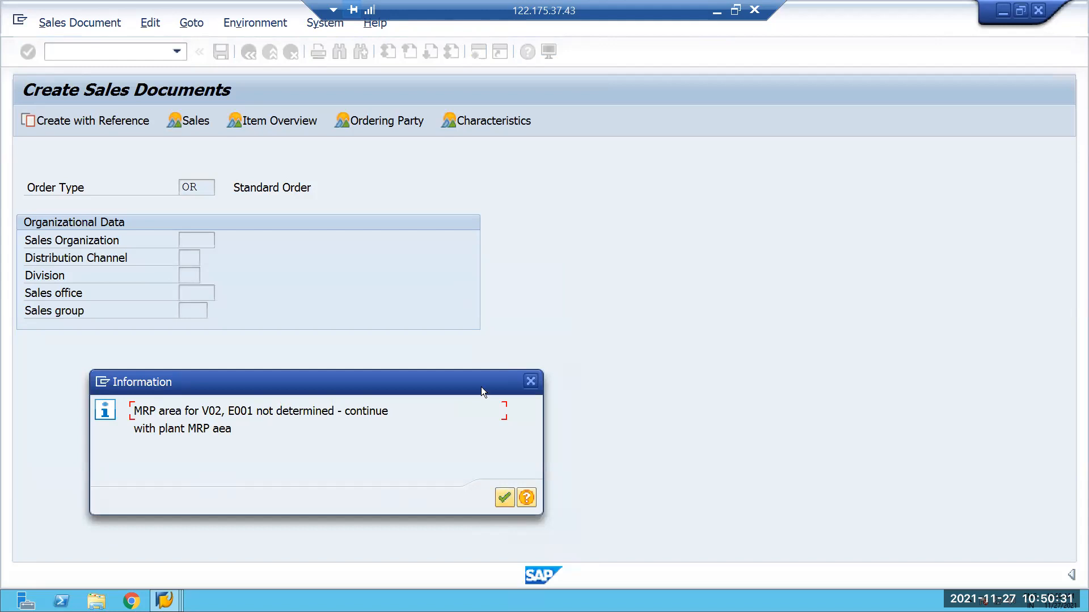
left_click(497, 497)
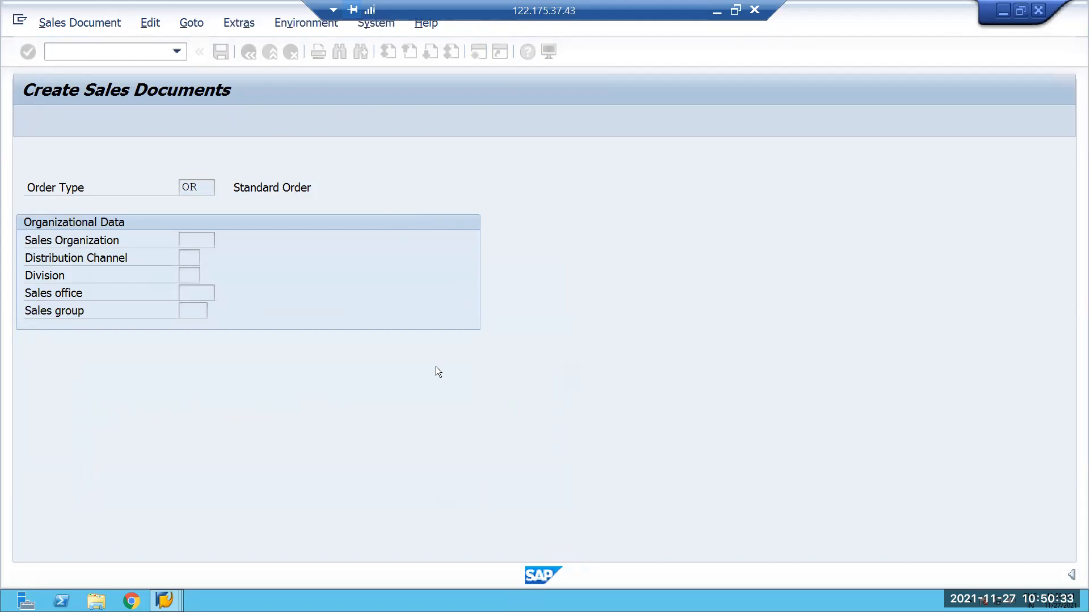
Set the customer reference of the new standard order to 234.
left_click(161, 469)
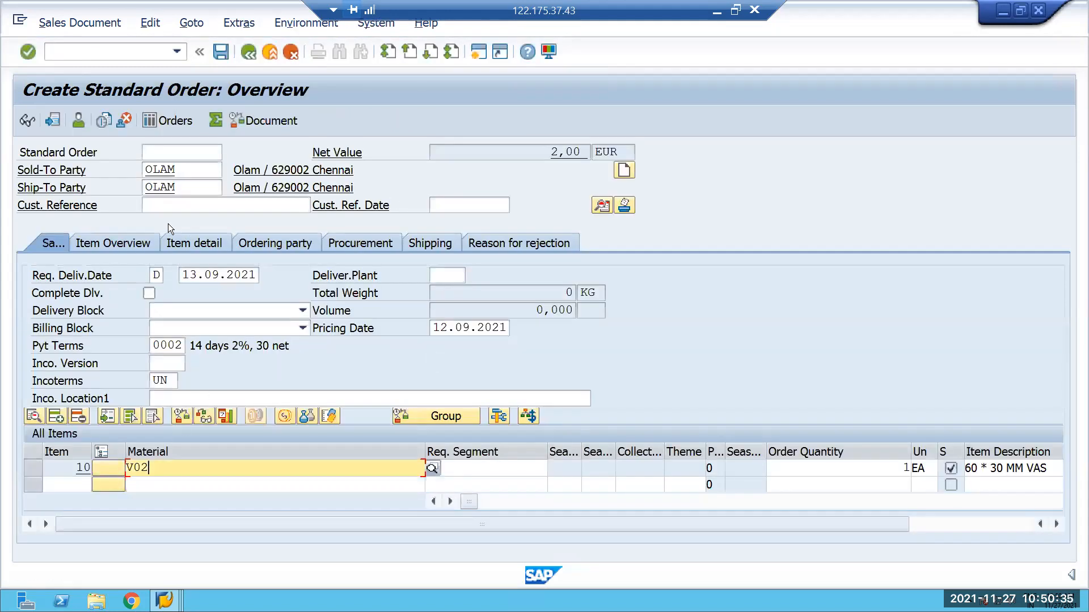
left_click(176, 210)
type("234")
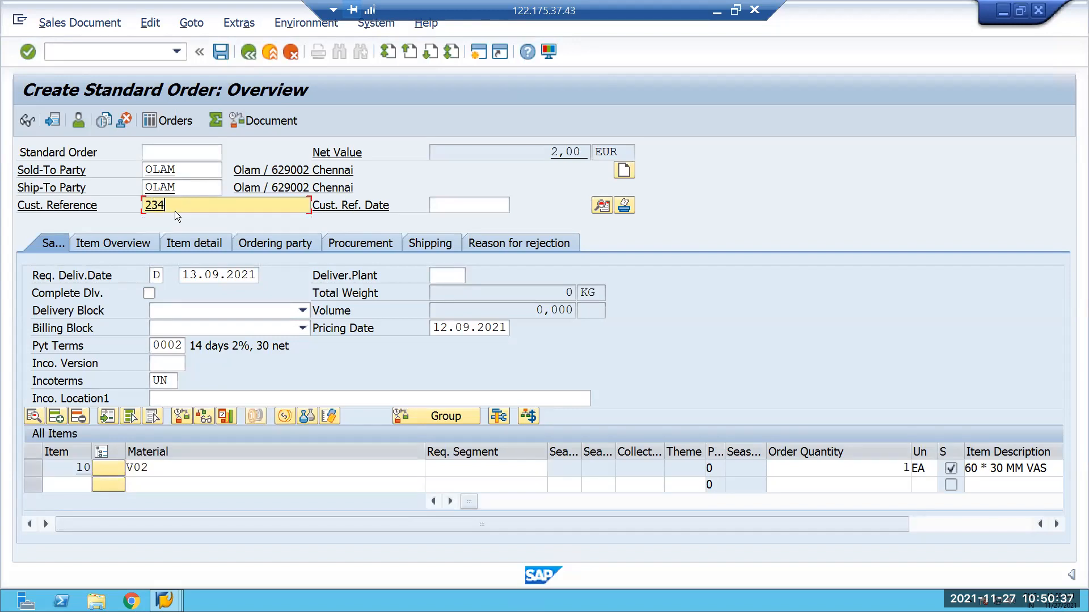
In the item details of material V02, set the first schedule line's delivery date to 29.11.2021 and acknowledge the MRP area information.
left_click(126, 477)
left_click(146, 471)
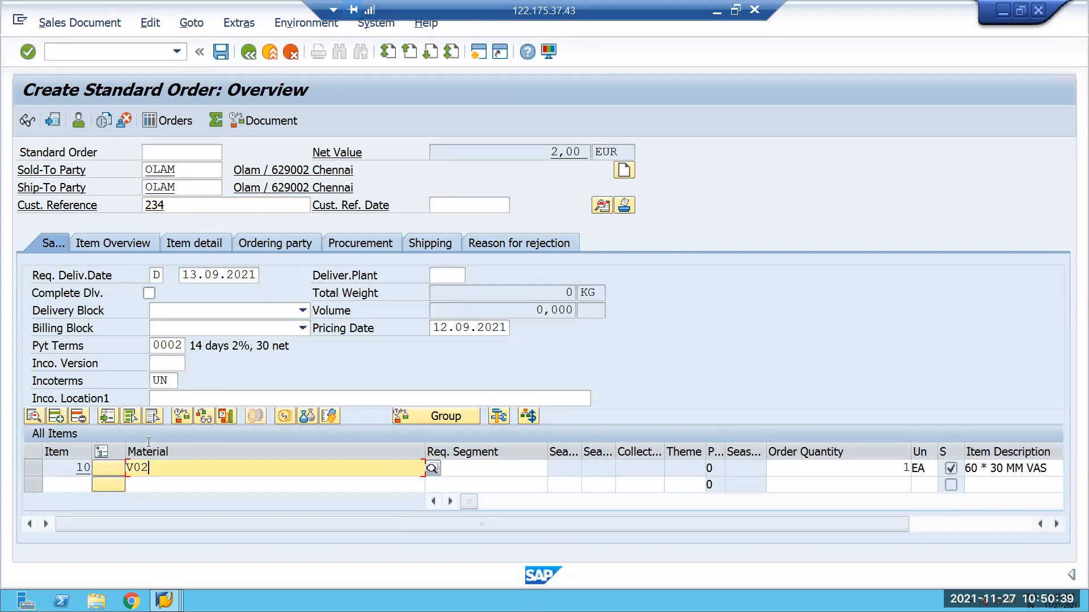
double_click(143, 471)
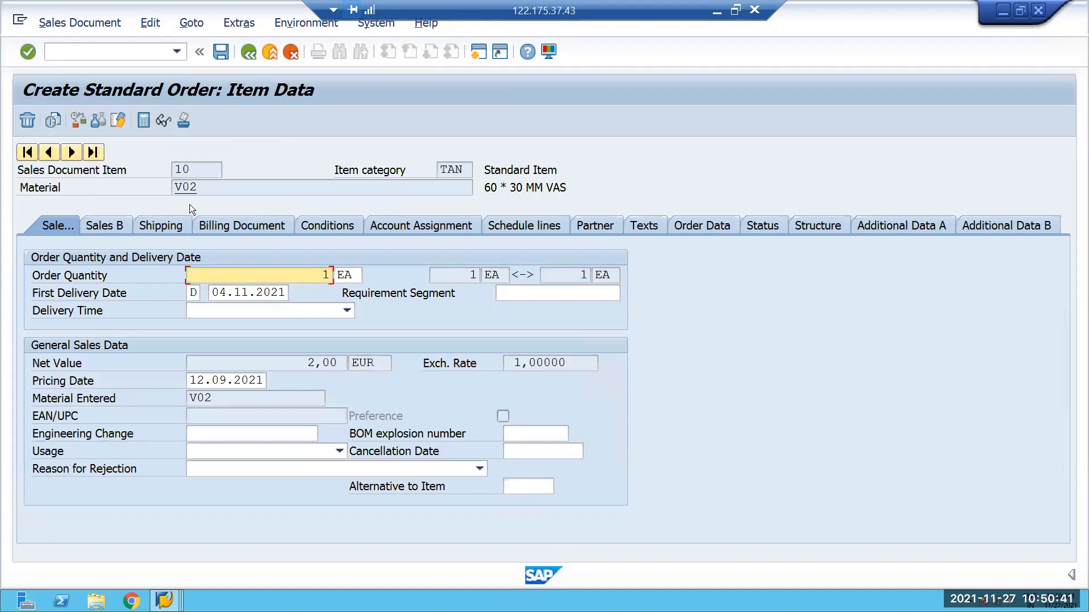
left_click(159, 226)
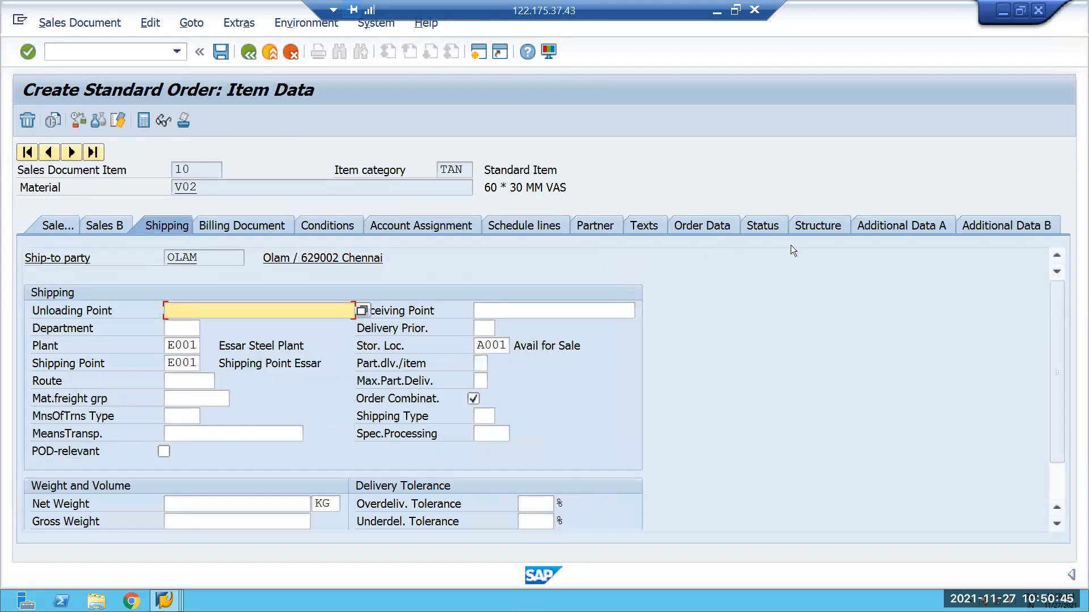
left_click(530, 226)
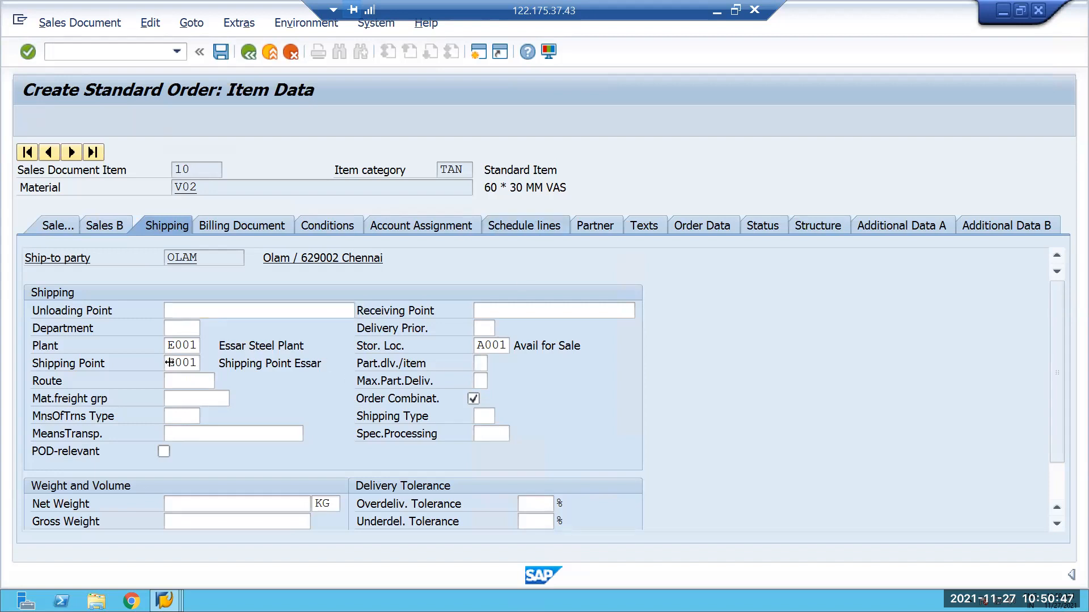
key("F4")
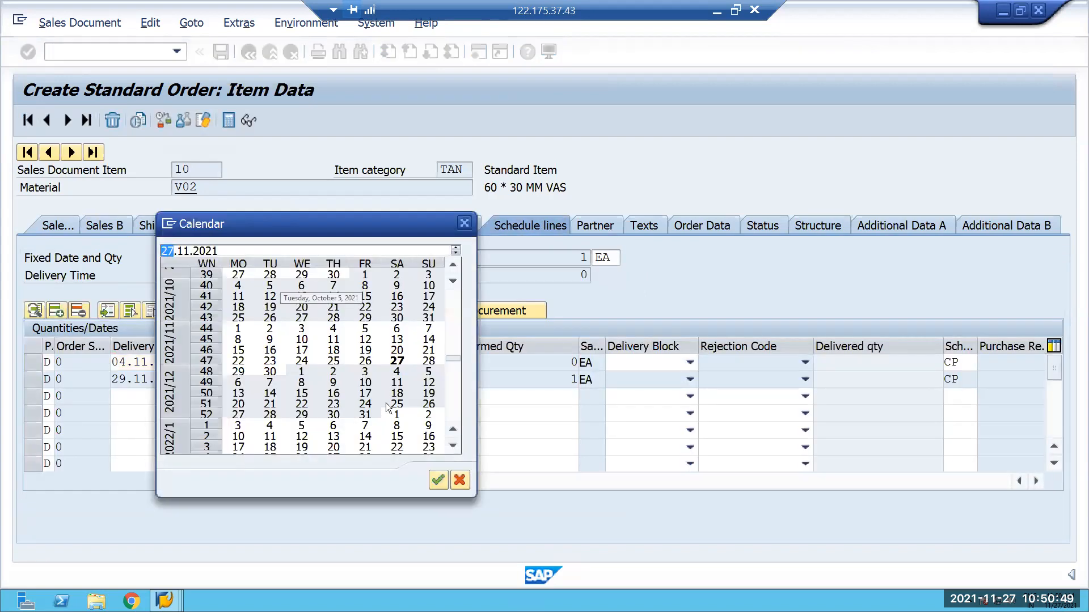
double_click(239, 371)
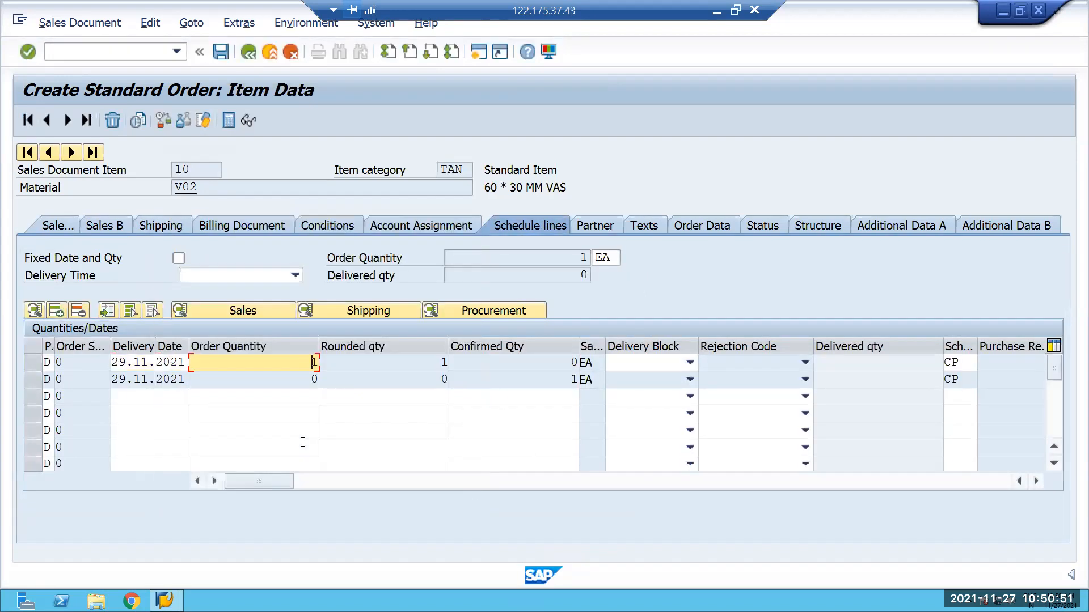
key("Return")
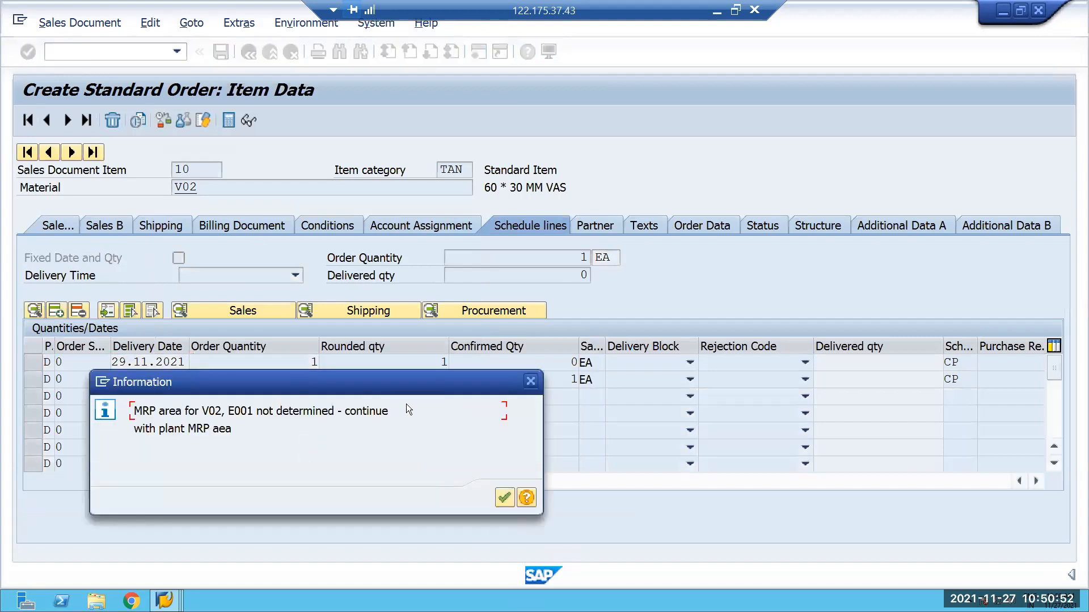
left_click(505, 499)
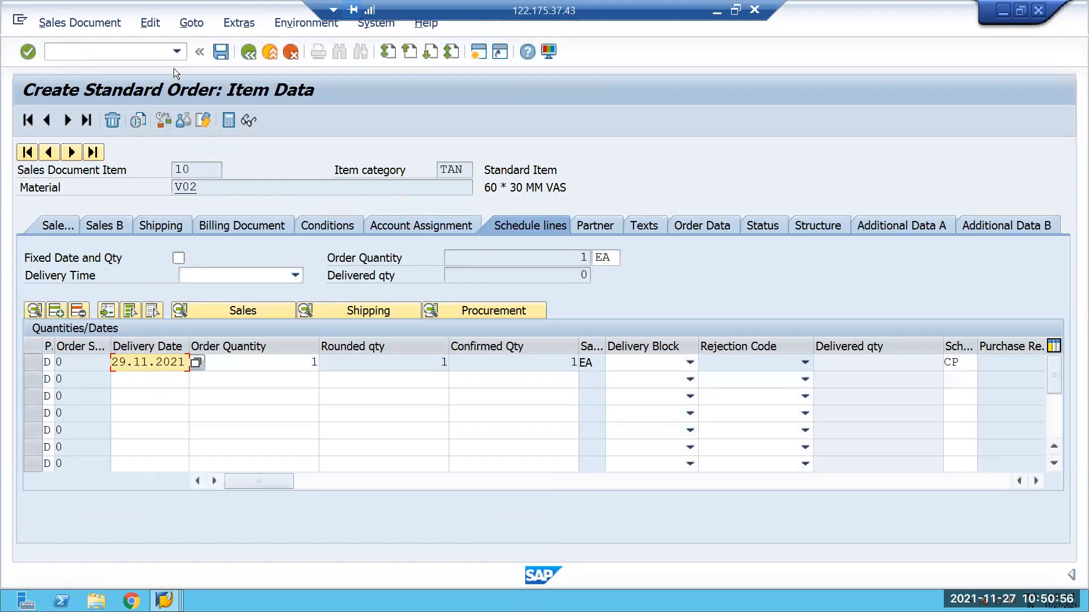
Complete the missing item data from the incompletion log with net weight 1 KG and gross weight 1, and save the standard order.
left_click(248, 52)
left_click(150, 23)
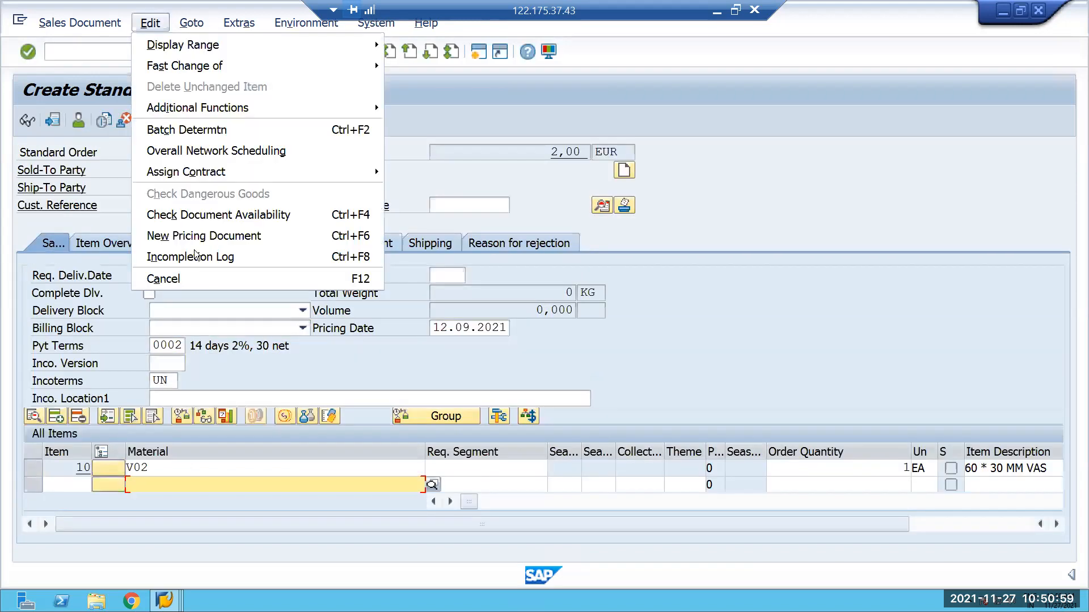
left_click(190, 260)
double_click(176, 265)
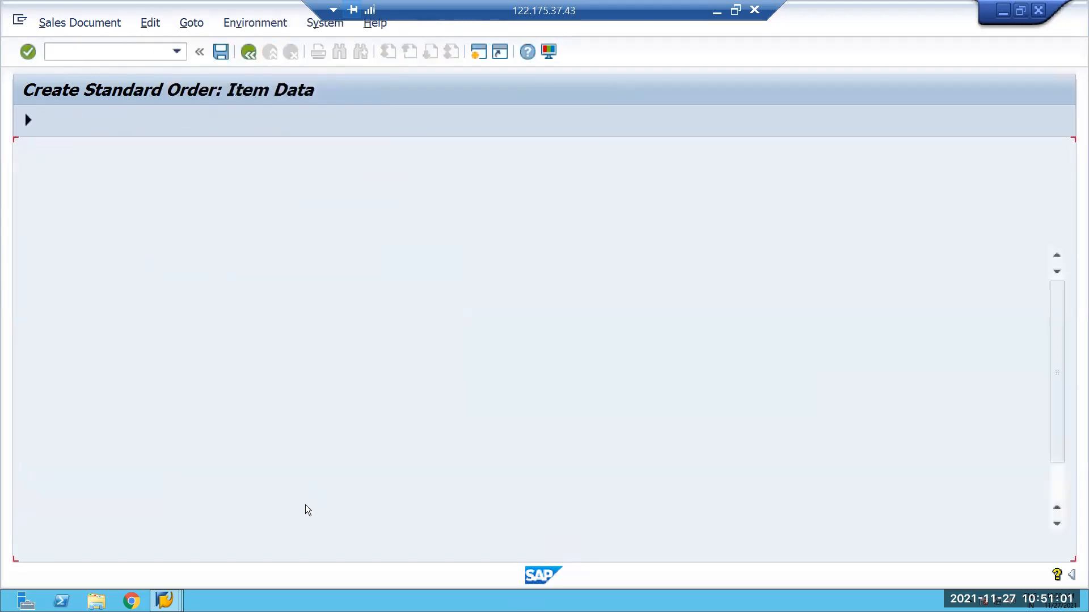
left_click(305, 506)
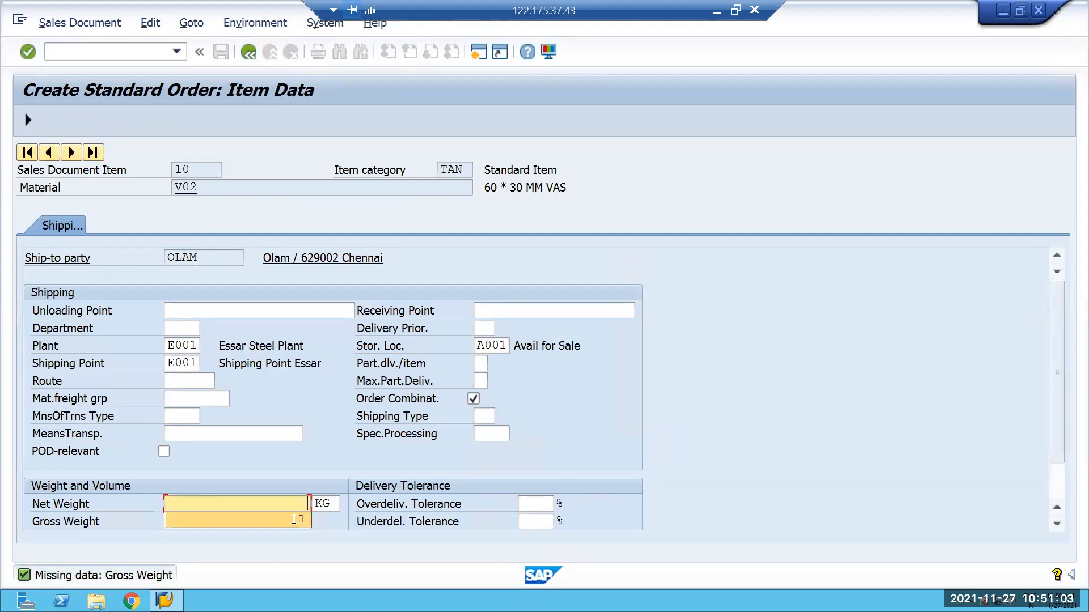
left_click(294, 520)
left_click(294, 520)
left_click(292, 538)
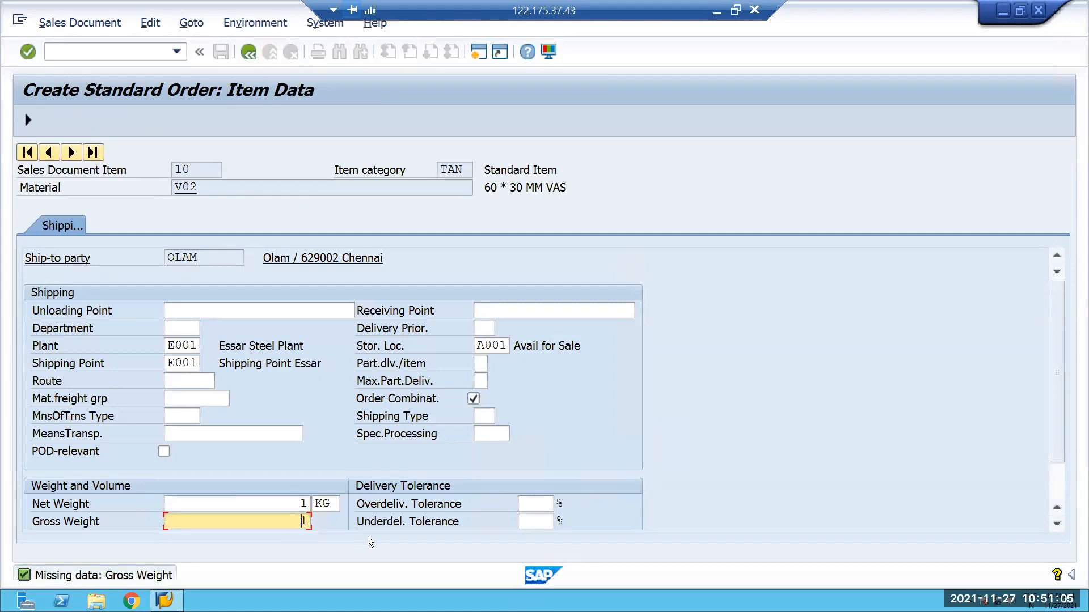
key("Return")
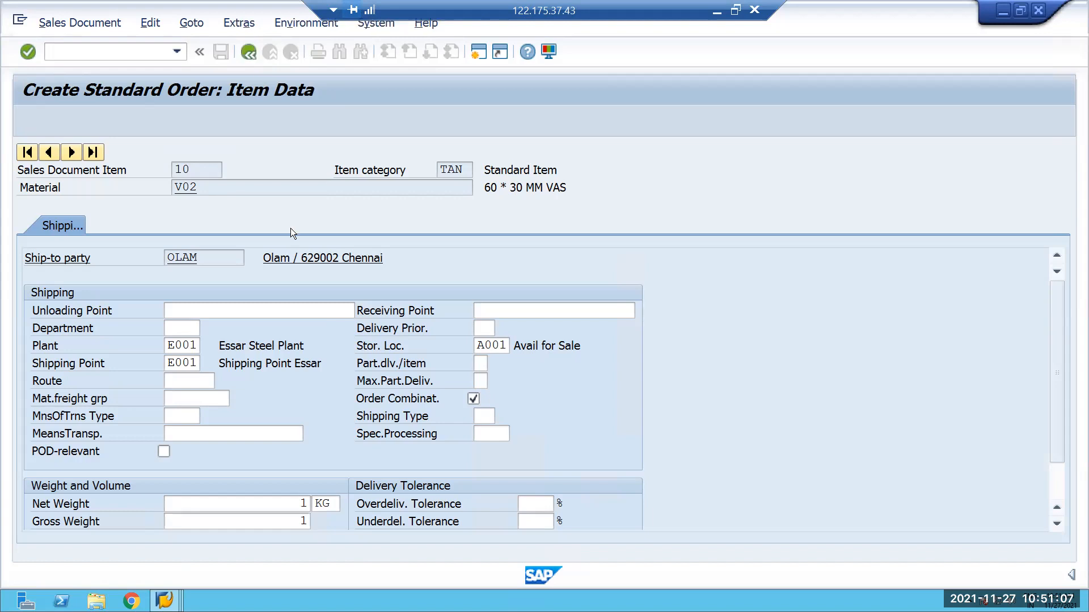
left_click(224, 52)
left_click(221, 53)
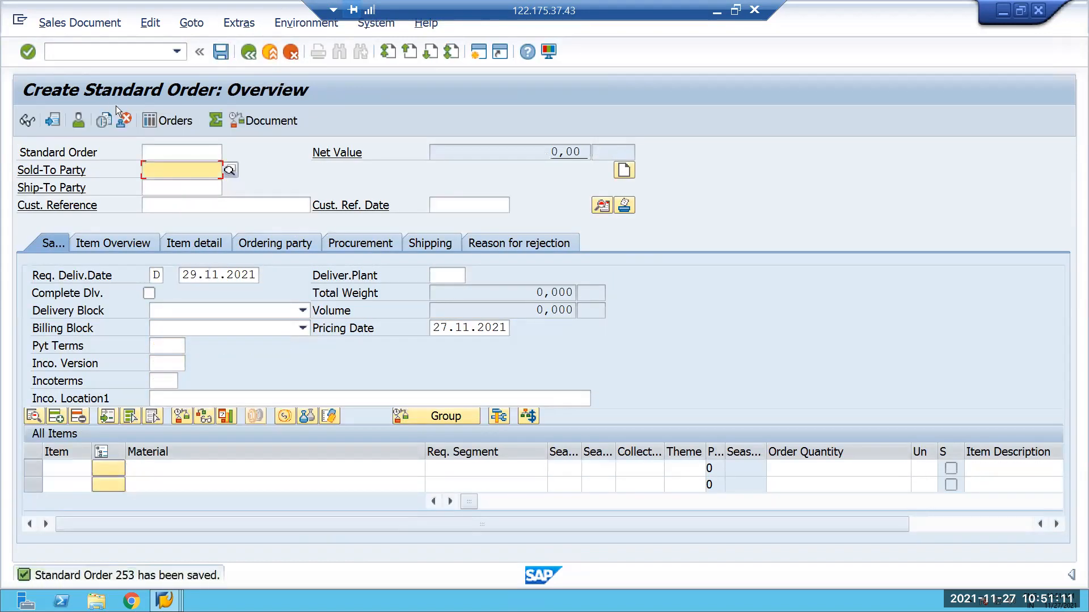
Open transaction VL01N, create the outbound delivery for the saved order at shipping point E001 with selection date 29.11.2021, and save it.
left_click(99, 57)
type("/N")
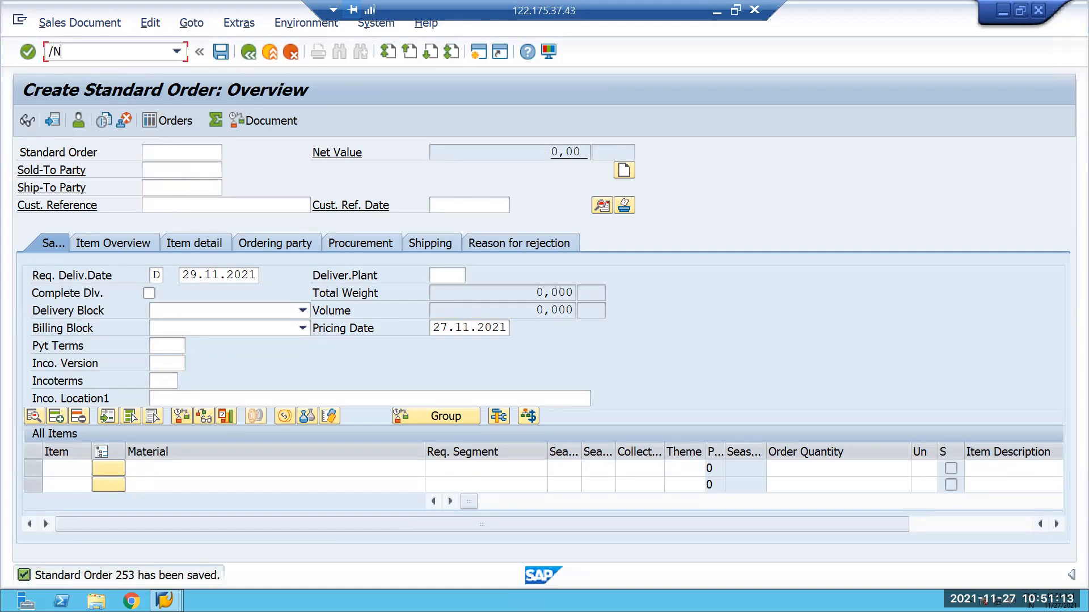
type("VL01N")
key("Return")
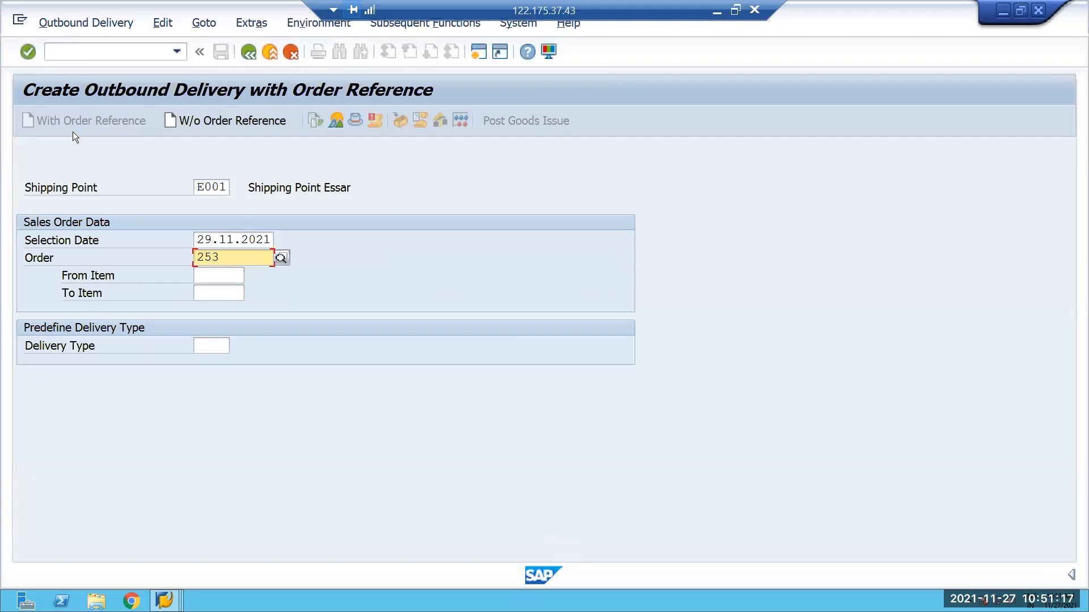
key("Return")
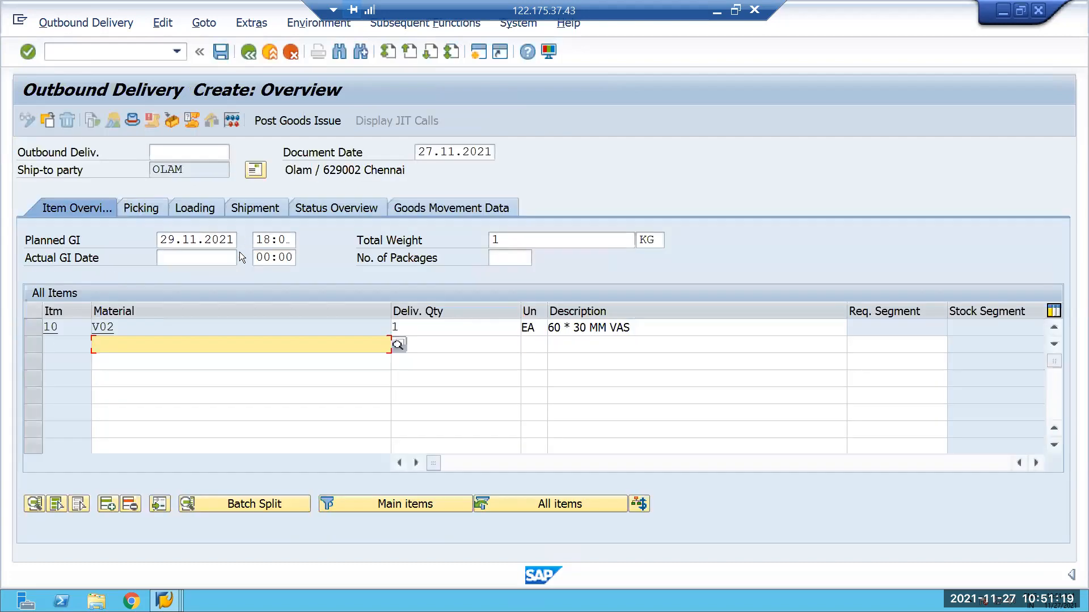
key("ctrl+s")
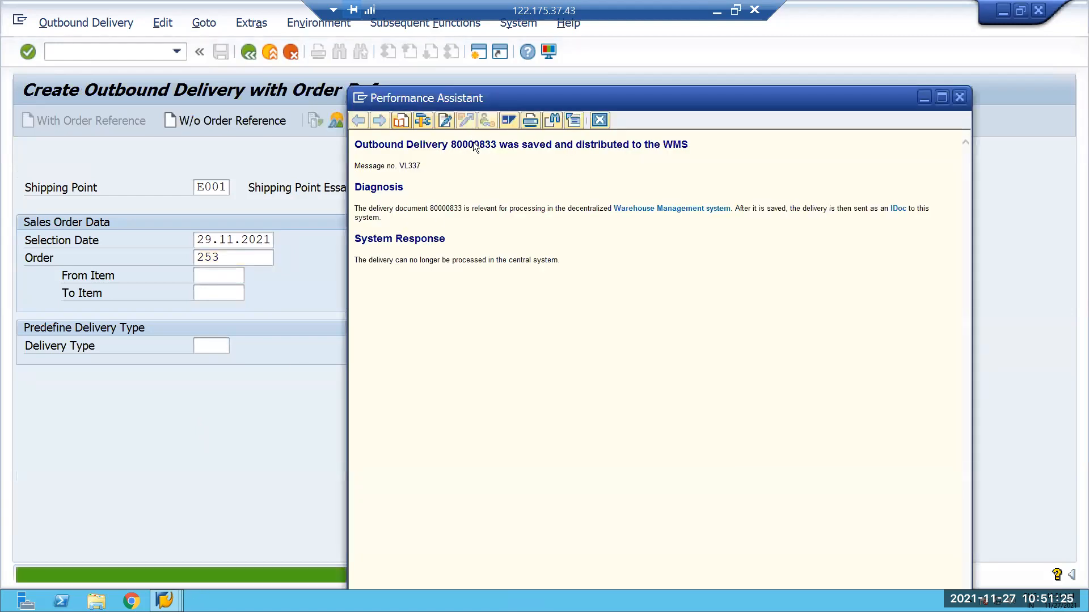
Copy the outbound delivery number from the save message's details and open transaction /SCWM/PRDO.
double_click(476, 145)
key("ctrl+c")
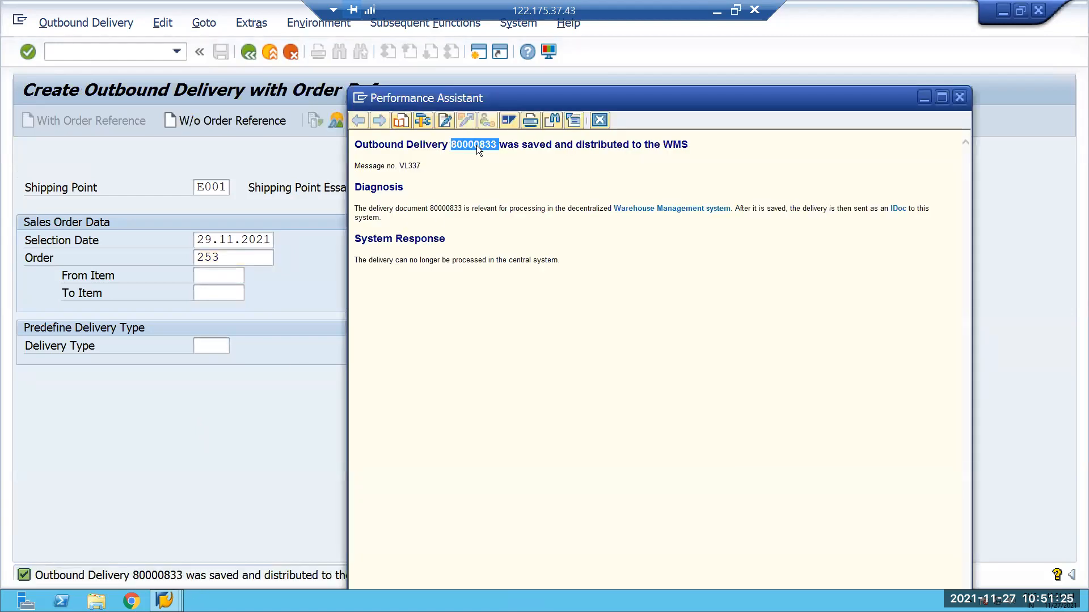
left_click(959, 98)
left_click(105, 52)
type("/N/SCWM")
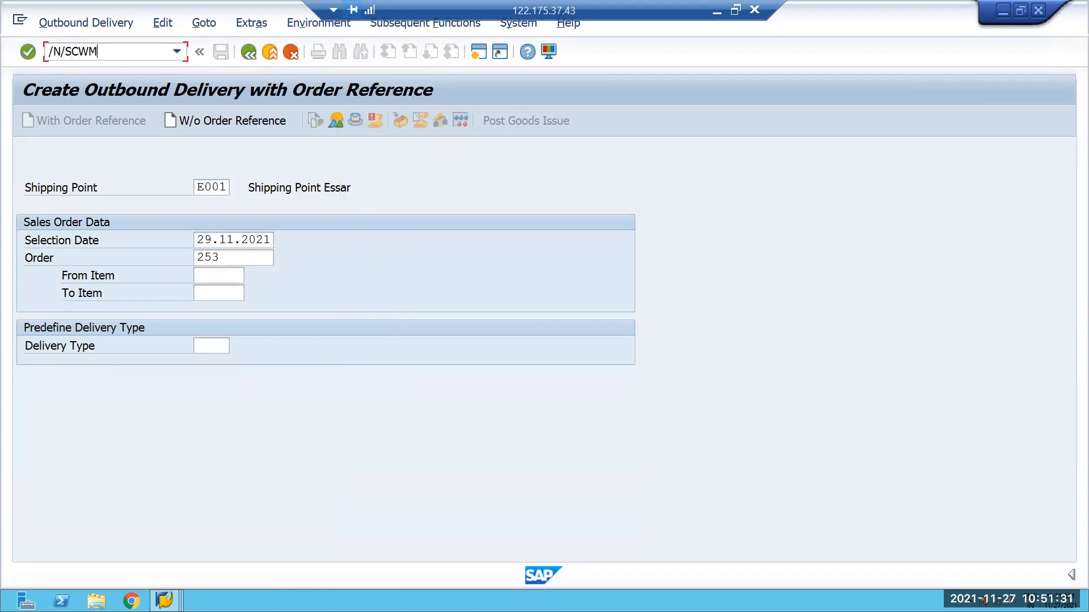
type("/PRDO")
key("Return")
Find the outbound delivery order by the copied delivery number and check the document flow of its V02 item.
left_click(636, 154)
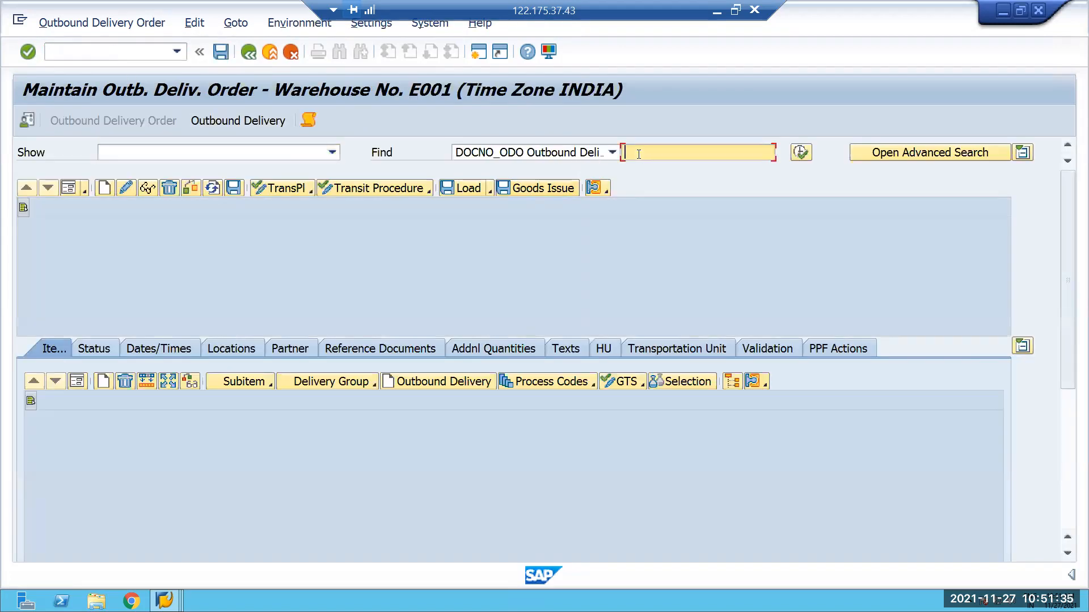
key("ctrl+v")
left_click(805, 151)
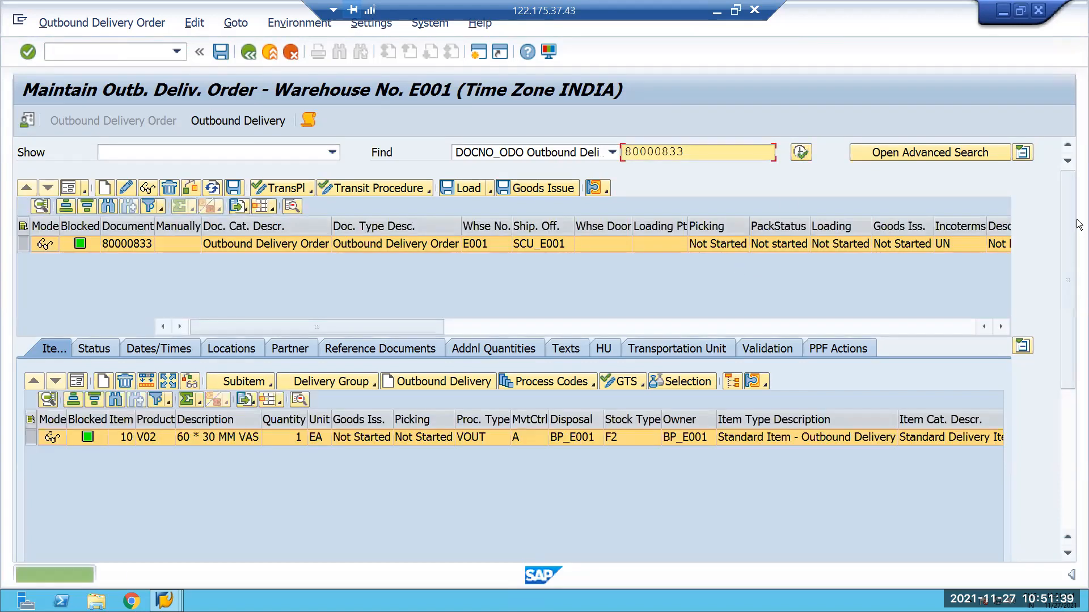
scroll(385, 220, "down", 5)
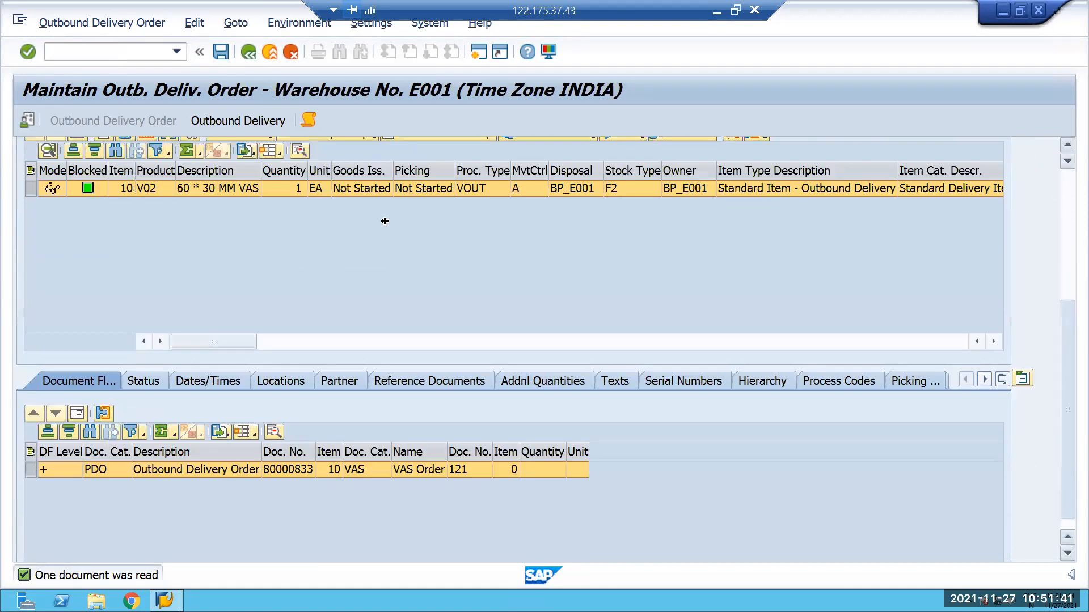
scroll(385, 220, "up", 5)
Go from the outbound delivery order to warehouse task creation, then create and save the stock removal task for item V02.
left_click(103, 22)
mouse_move(181, 68)
left_click(226, 69)
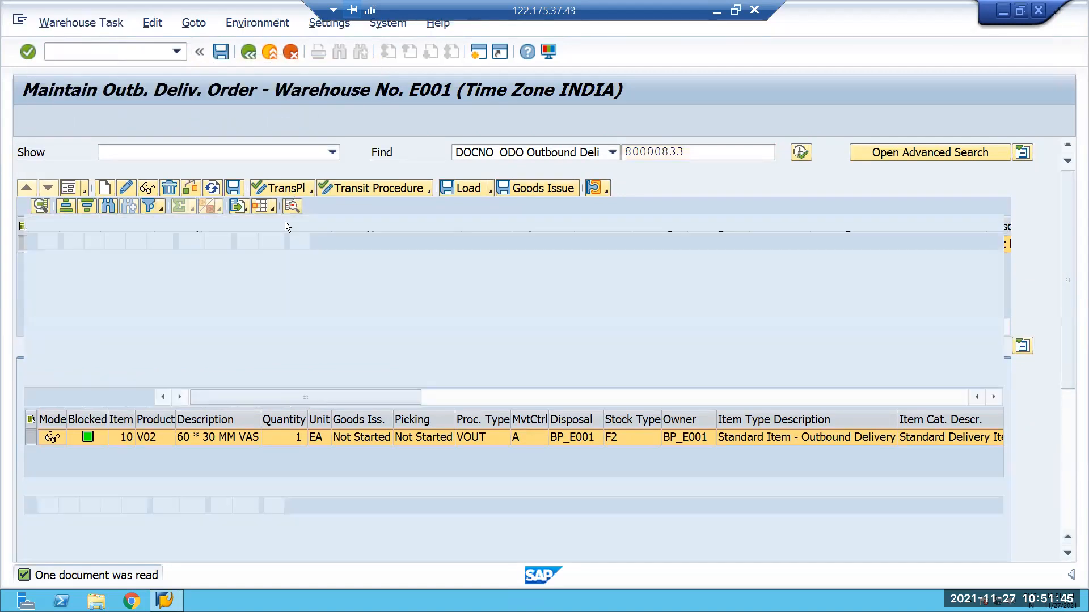
left_click(31, 278)
left_click(243, 222)
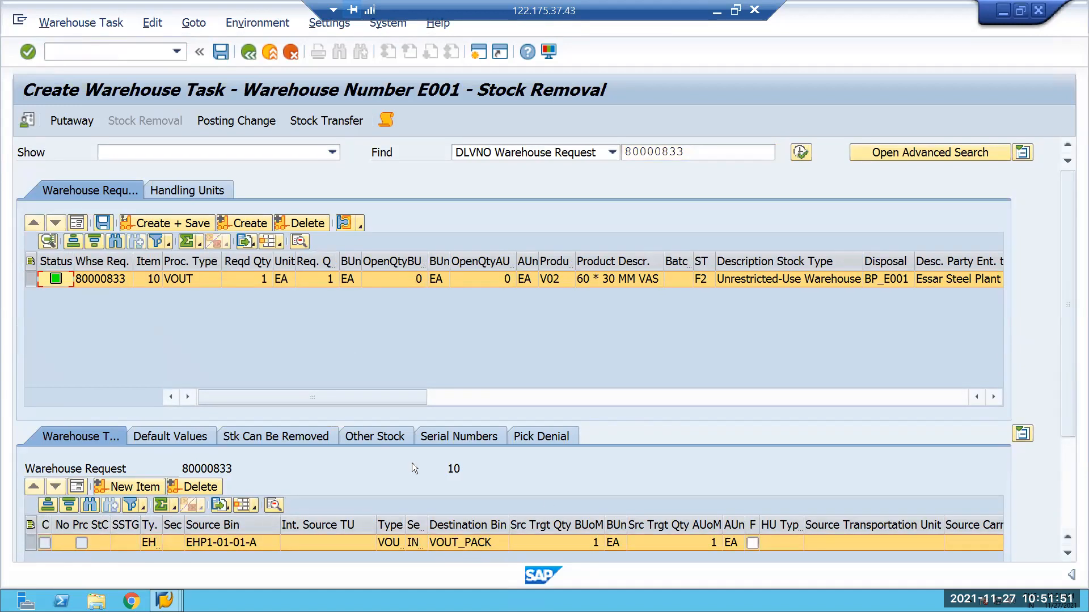
left_click(162, 227)
Go to warehouse task confirmation for the new warehouse order and display its pick-HU to check the storage bin.
left_click(81, 23)
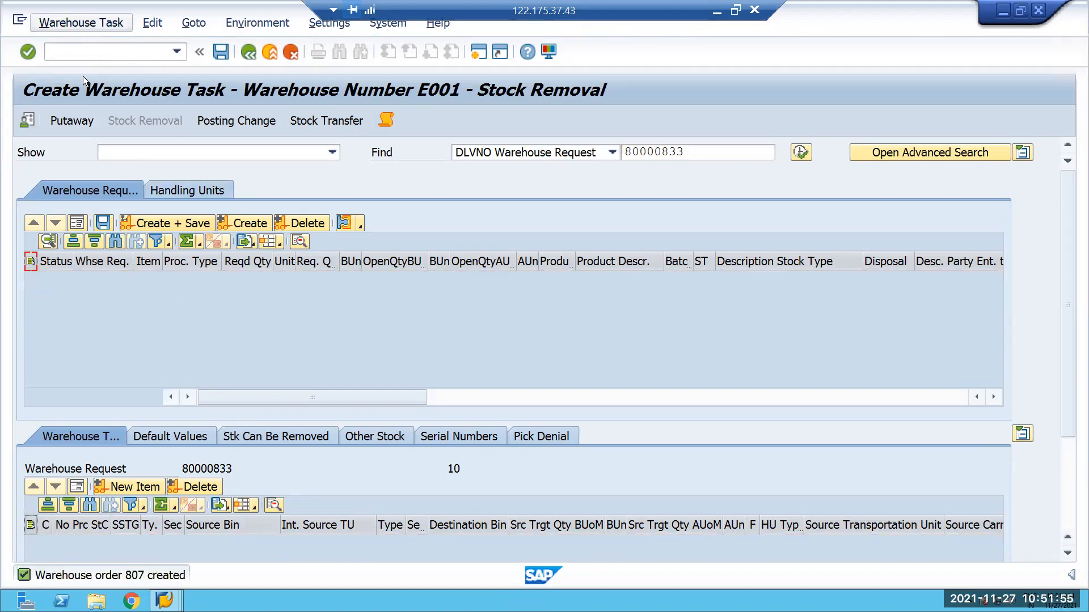
left_click(113, 88)
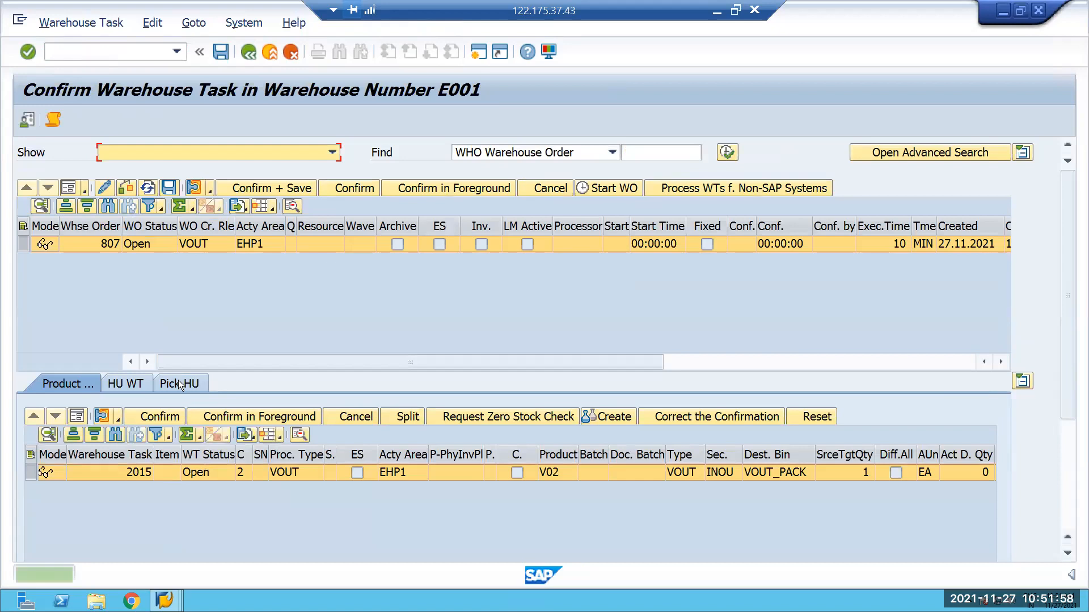
left_click(178, 384)
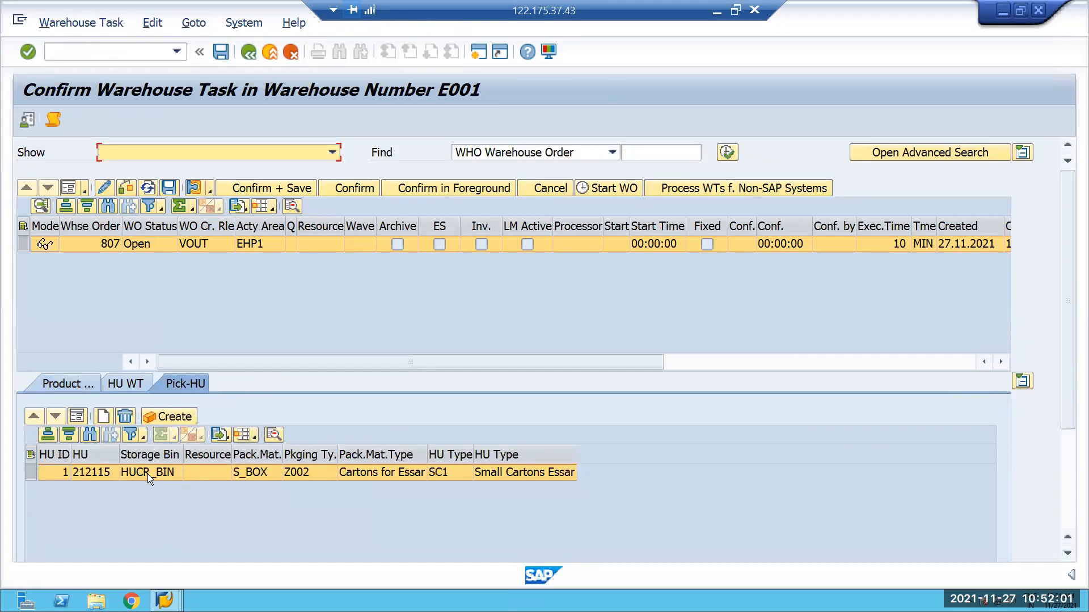
Confirm and save the warehouse order's product warehouse task, check its destination bin and copy the destination HU number.
left_click(65, 384)
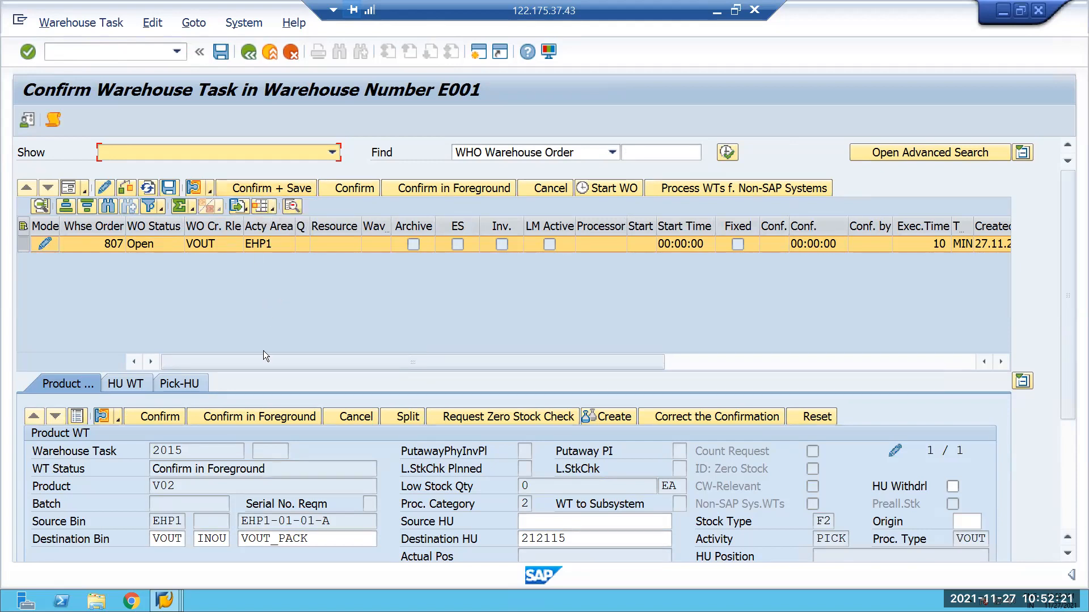
left_click(269, 186)
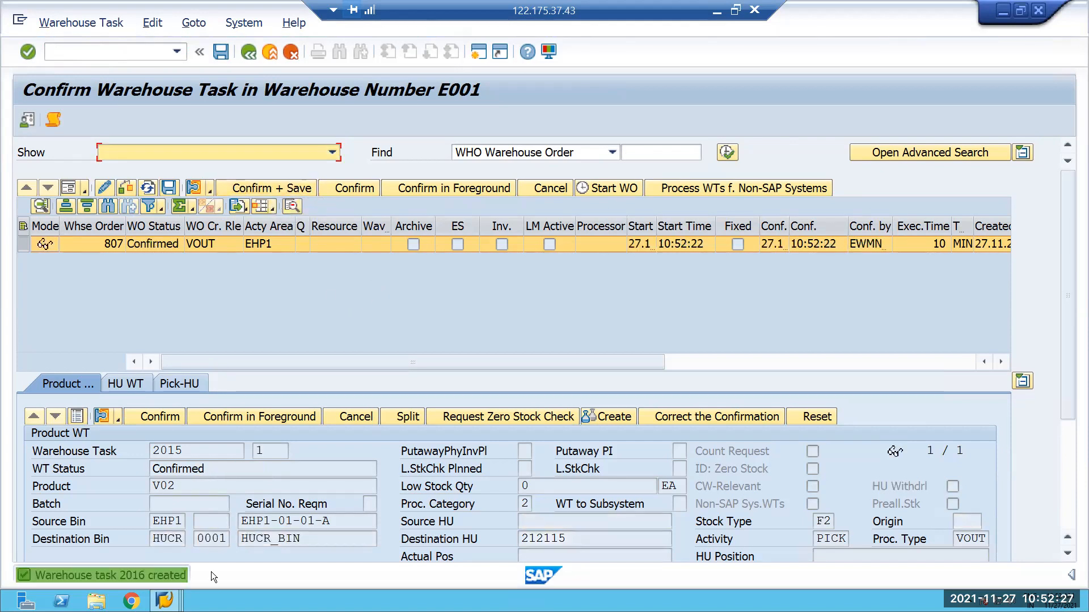
left_click_drag(303, 538, 237, 537)
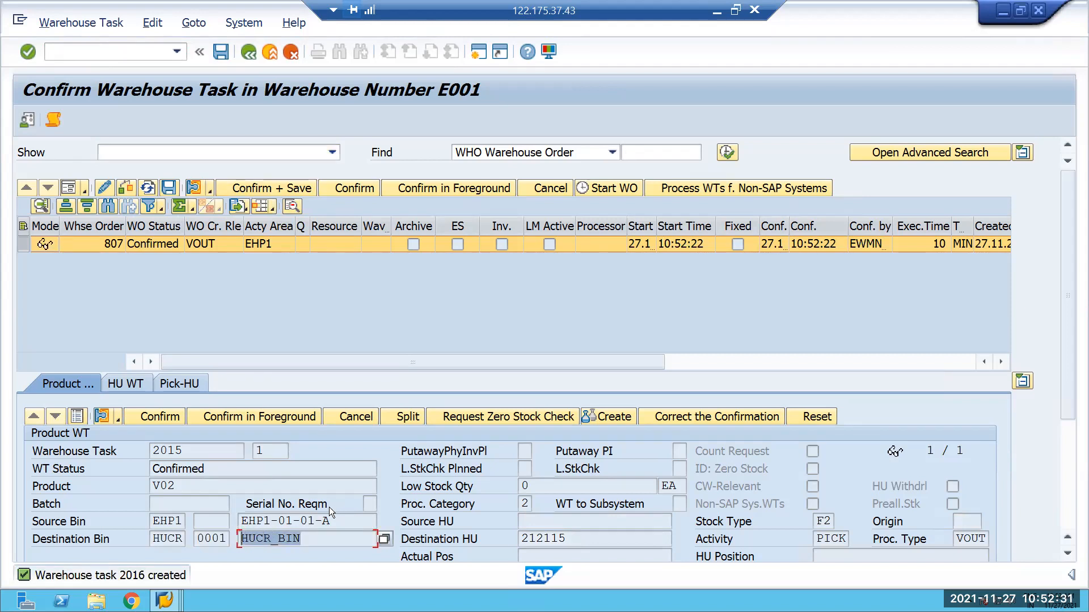
left_click_drag(582, 538, 520, 538)
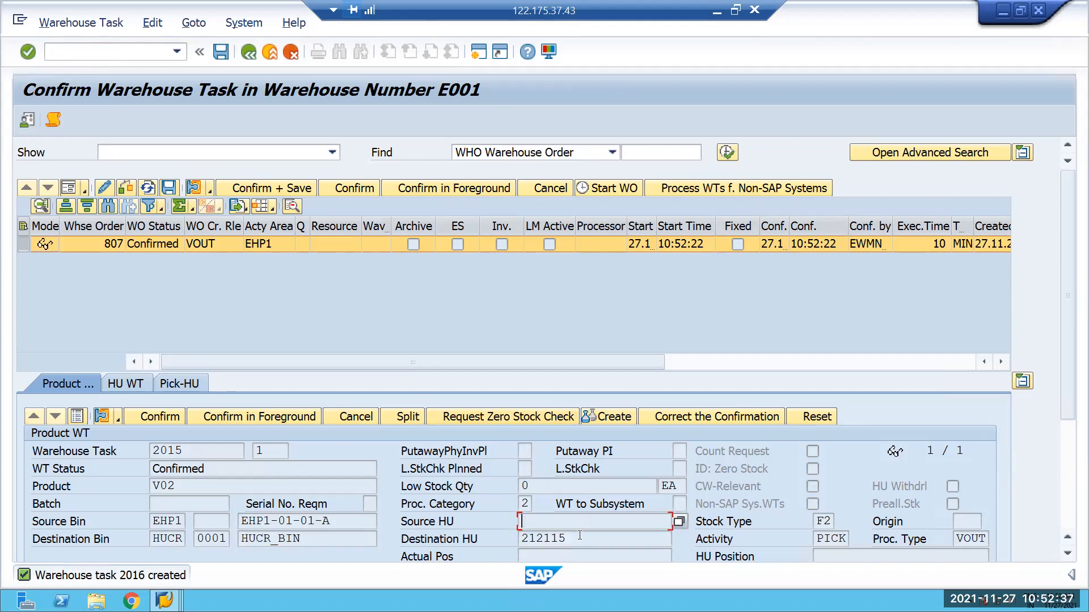
left_click(394, 524)
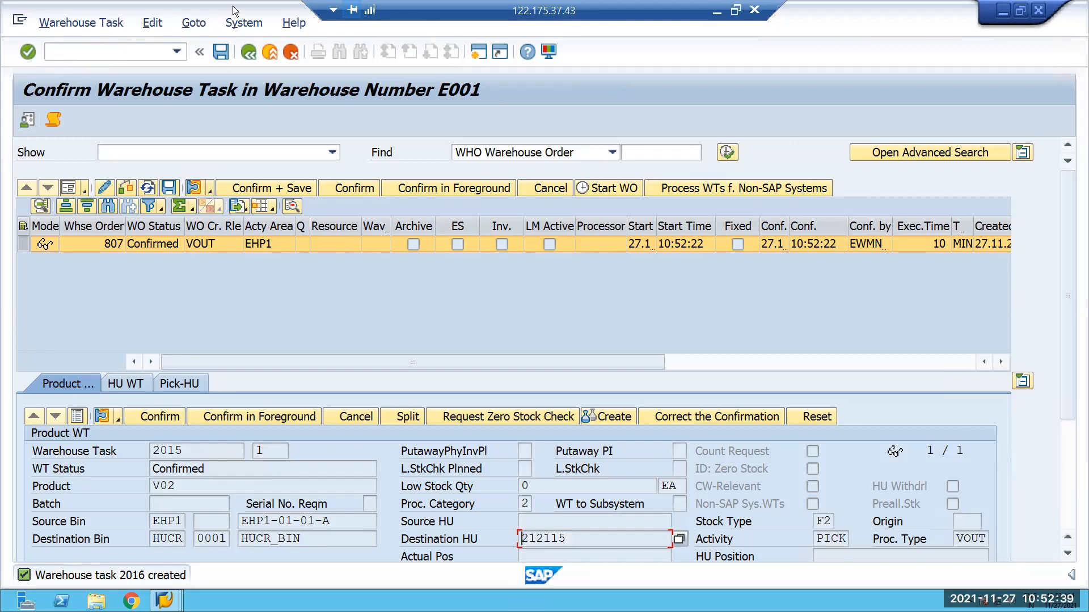
Open transaction /SCWM/MON and start the warehouse task selection among the general documents.
left_click(126, 55)
type("/N")
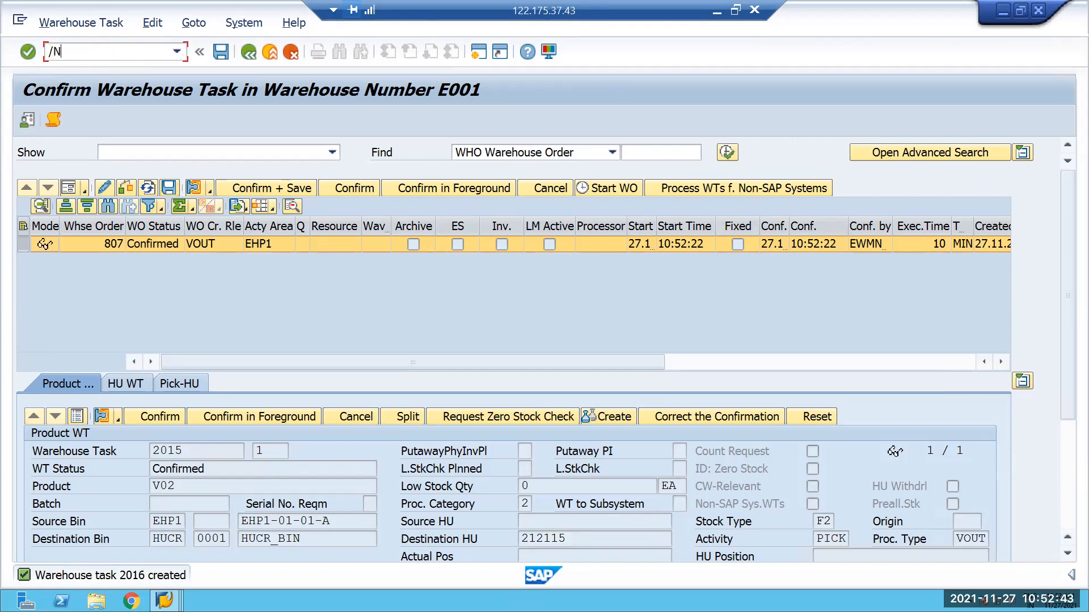
type("/SCWM/MON")
key("Return")
left_click(31, 283)
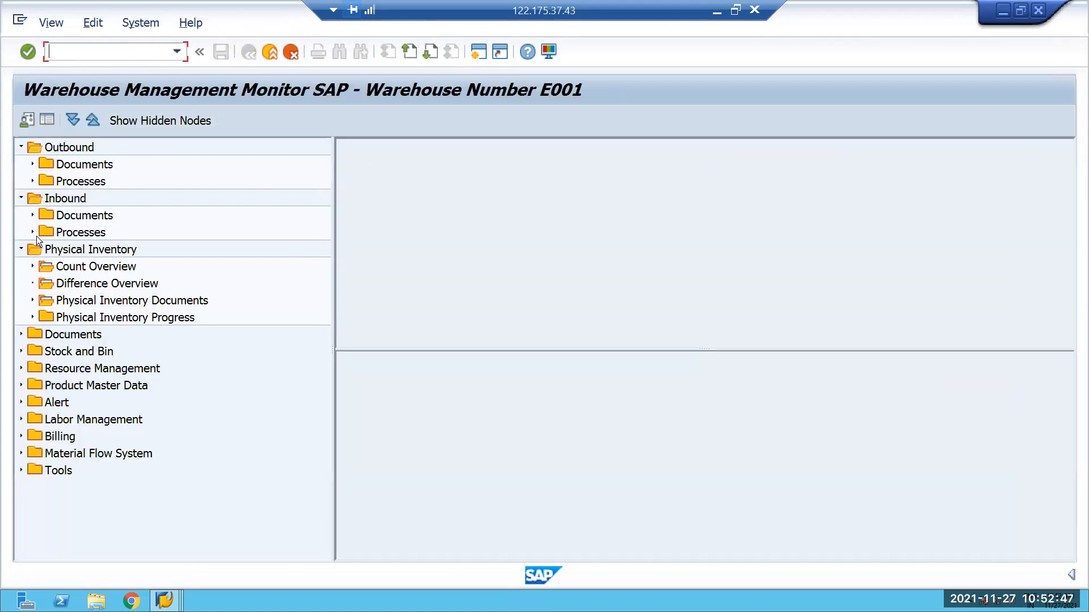
left_click(21, 249)
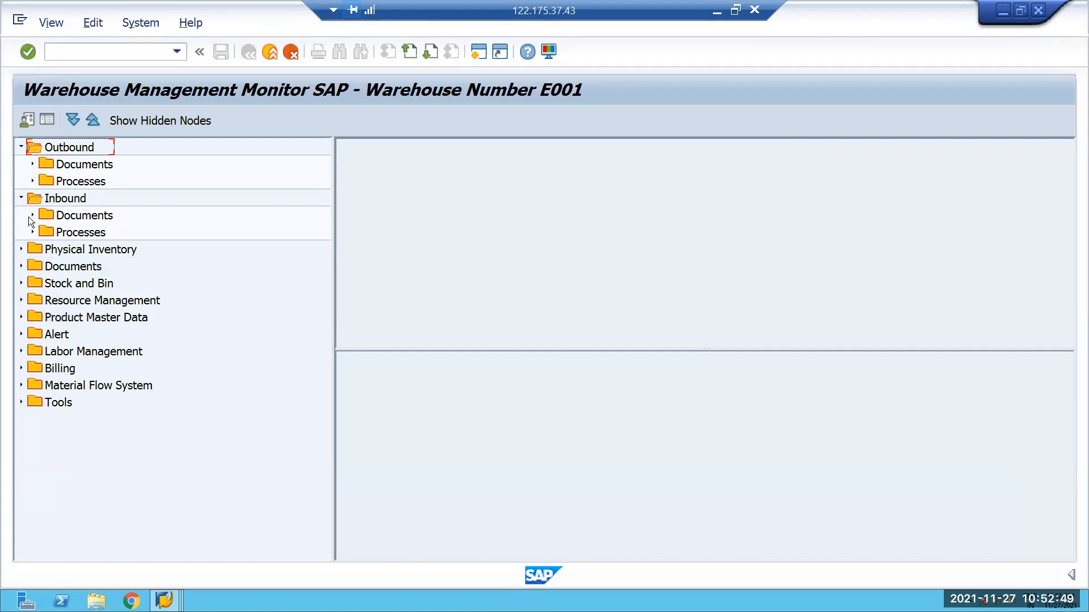
left_click(20, 198)
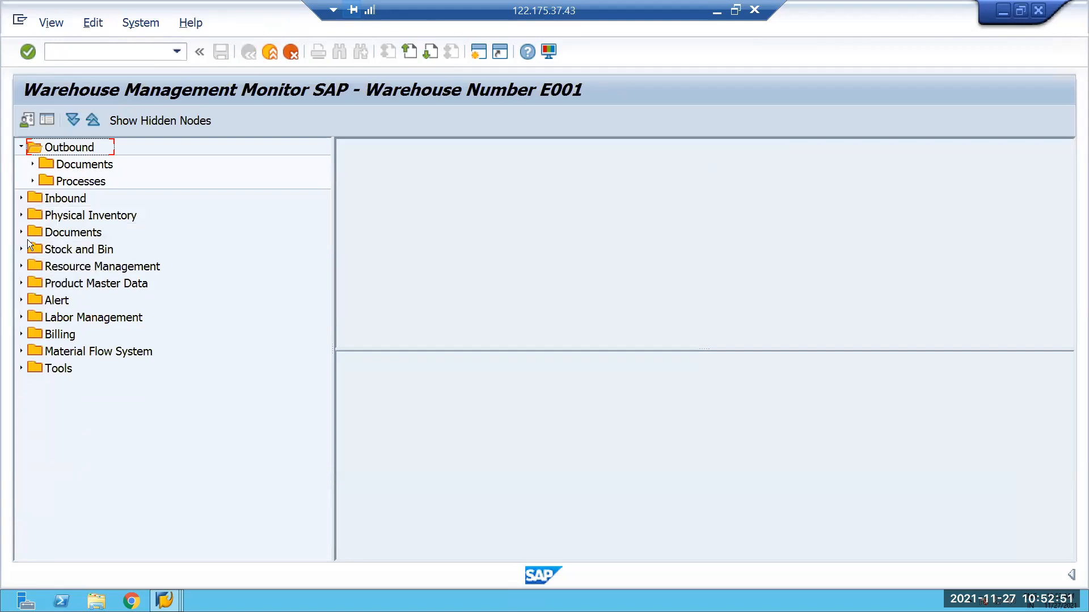
left_click(21, 233)
left_click(111, 282)
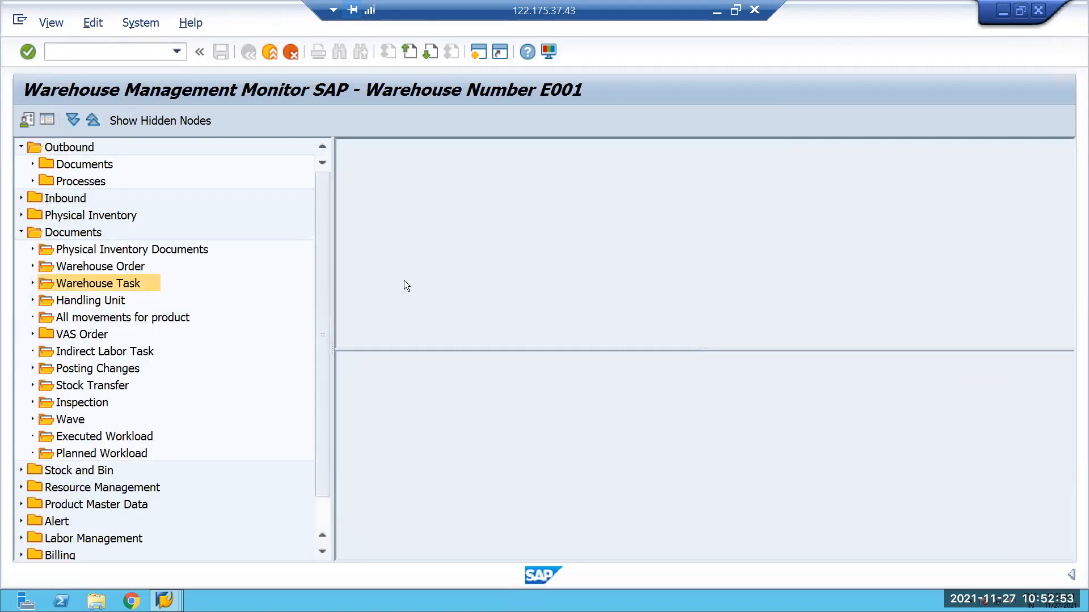
Display the warehouse tasks for handling unit 212115 and widen the result list.
scroll(385, 357, "down", 1)
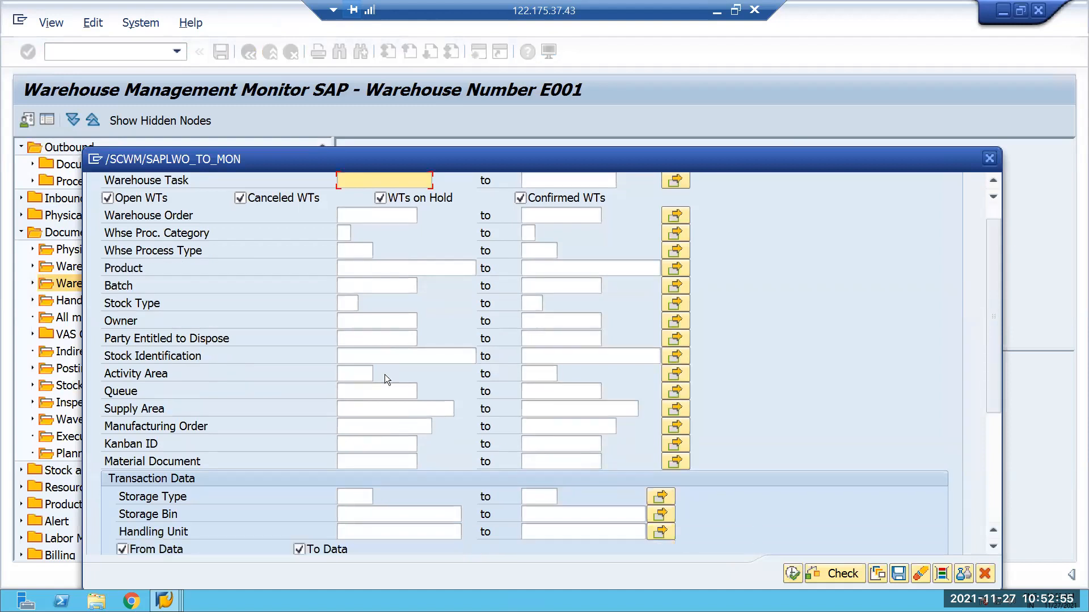
scroll(384, 375, "down", 1)
left_click(354, 503)
type("212115")
scroll(437, 377, "down", 5)
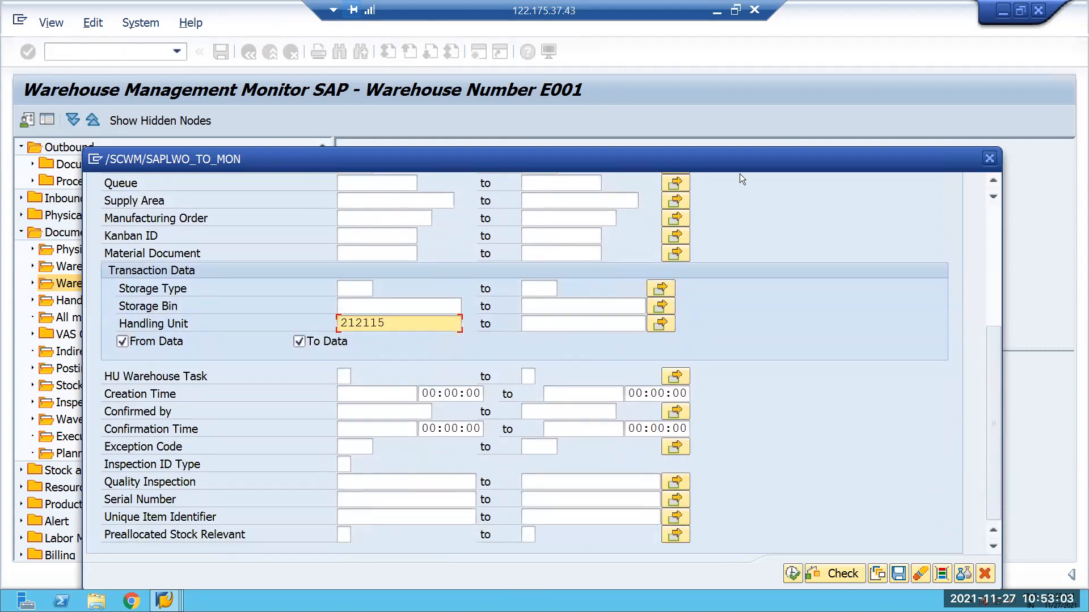
left_click_drag(736, 159, 726, 53)
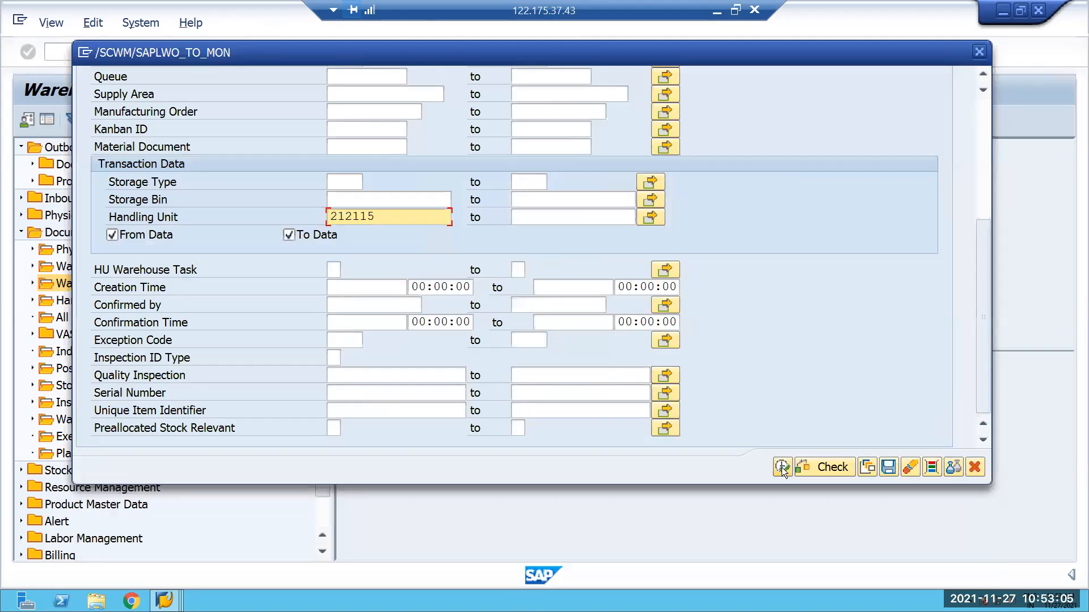
left_click(782, 467)
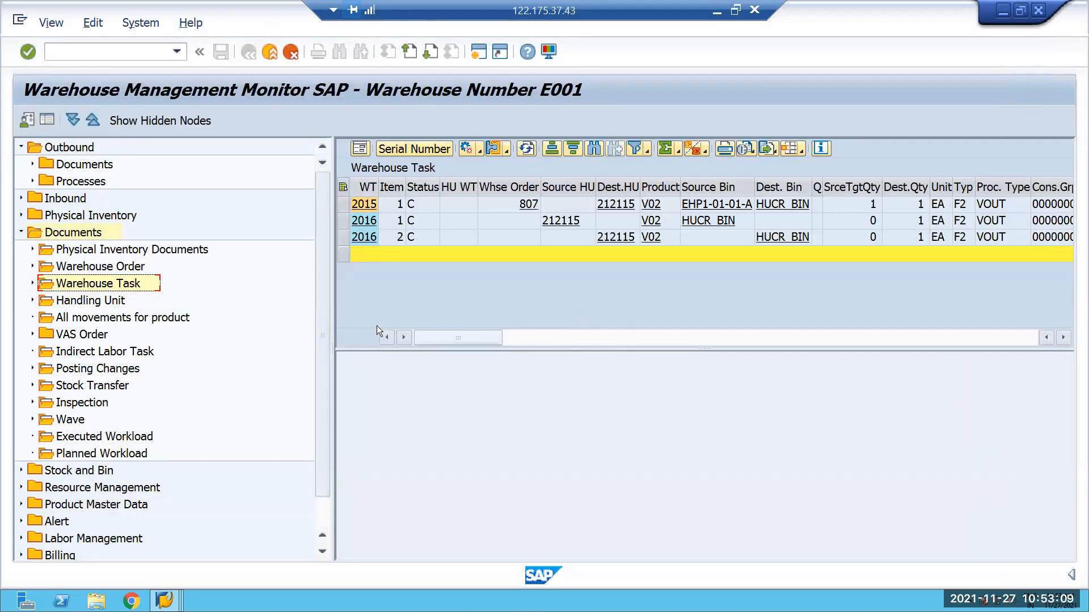
left_click_drag(332, 336, 241, 320)
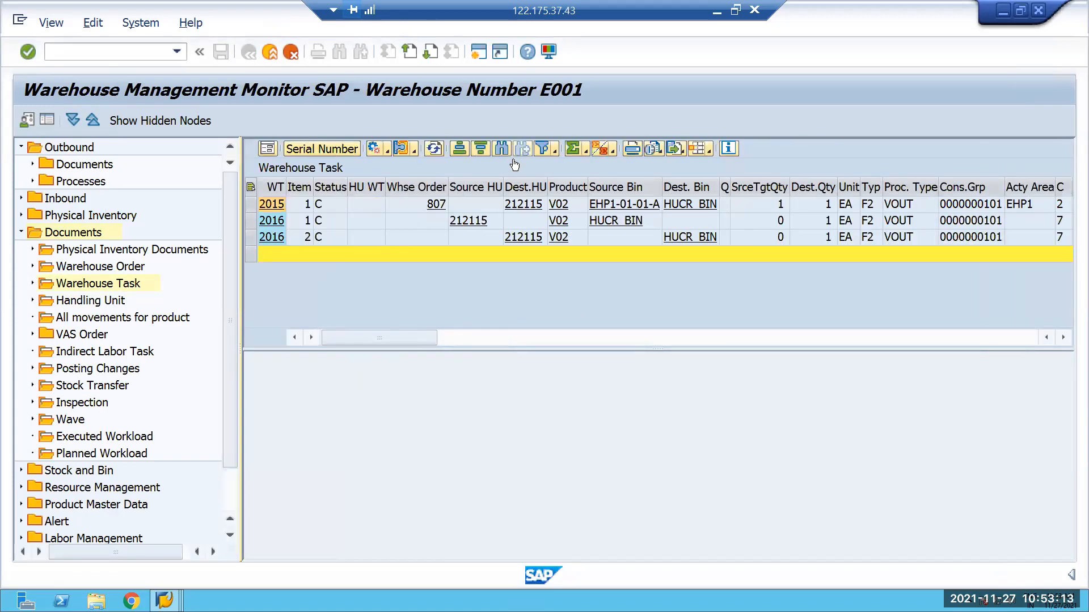
Open transaction SMQ2 in a new session and list all inbound queues of client 400.
left_click(481, 53)
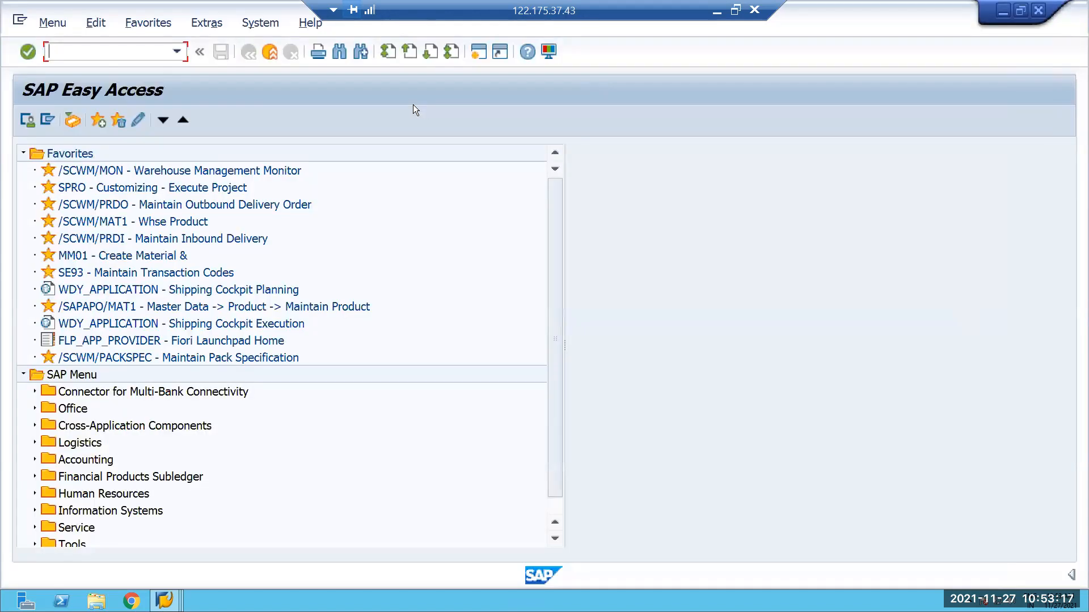
type("/NSMQ2")
key("Return")
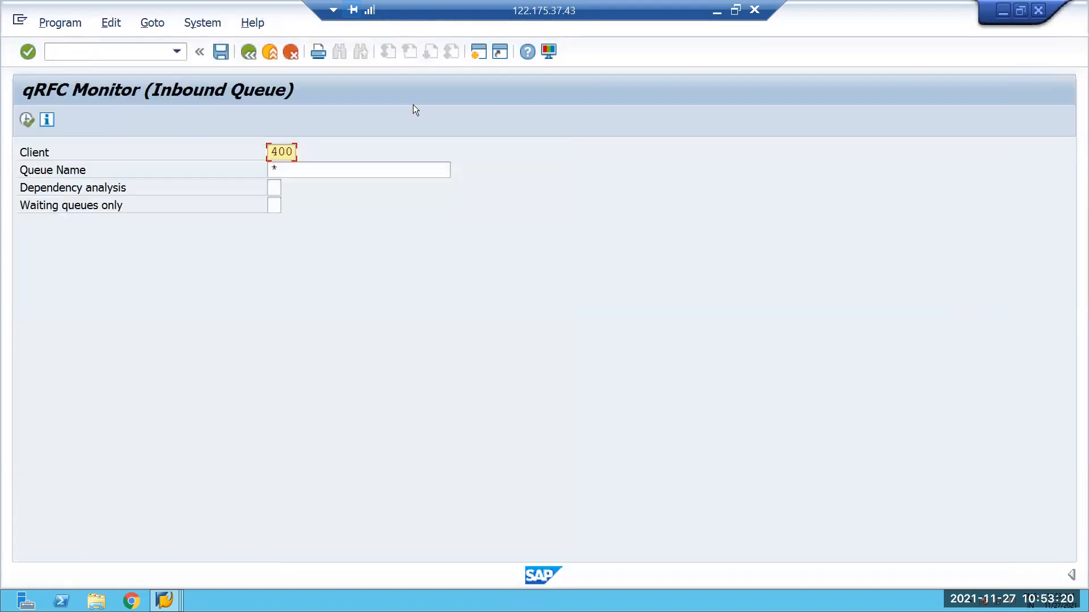
left_click(28, 120)
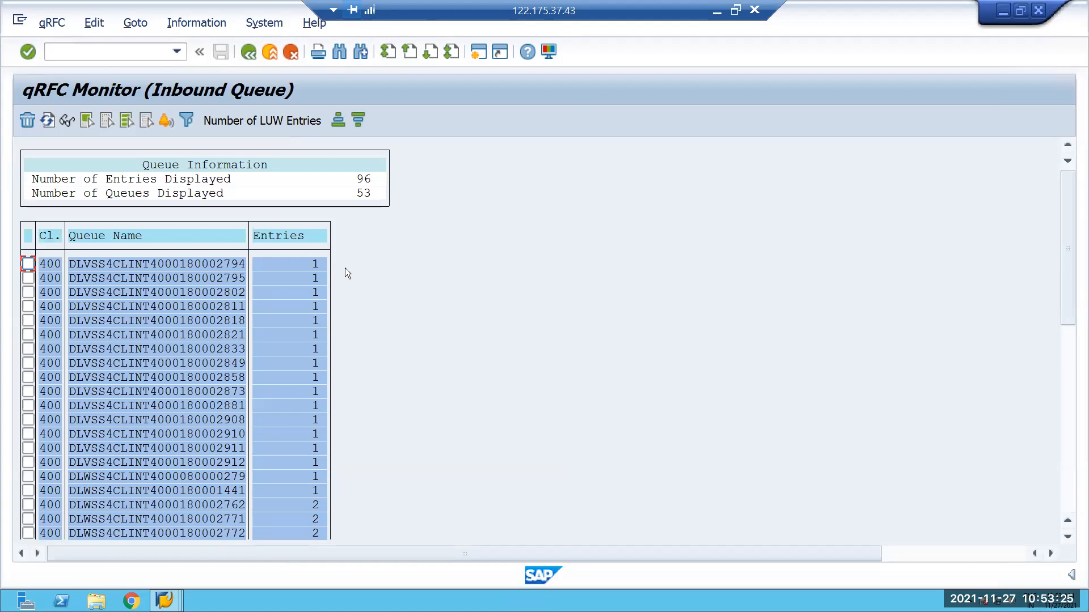
Search the inbound queues for 212115, then look through the whole list of queue names.
key("ctrl+f")
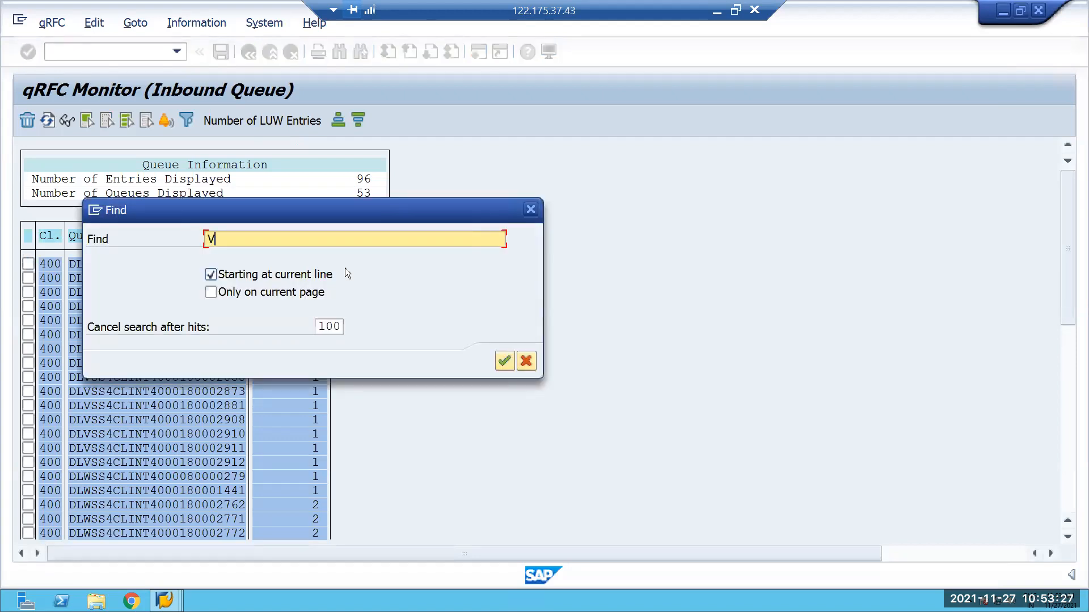
type("212115")
key("Return")
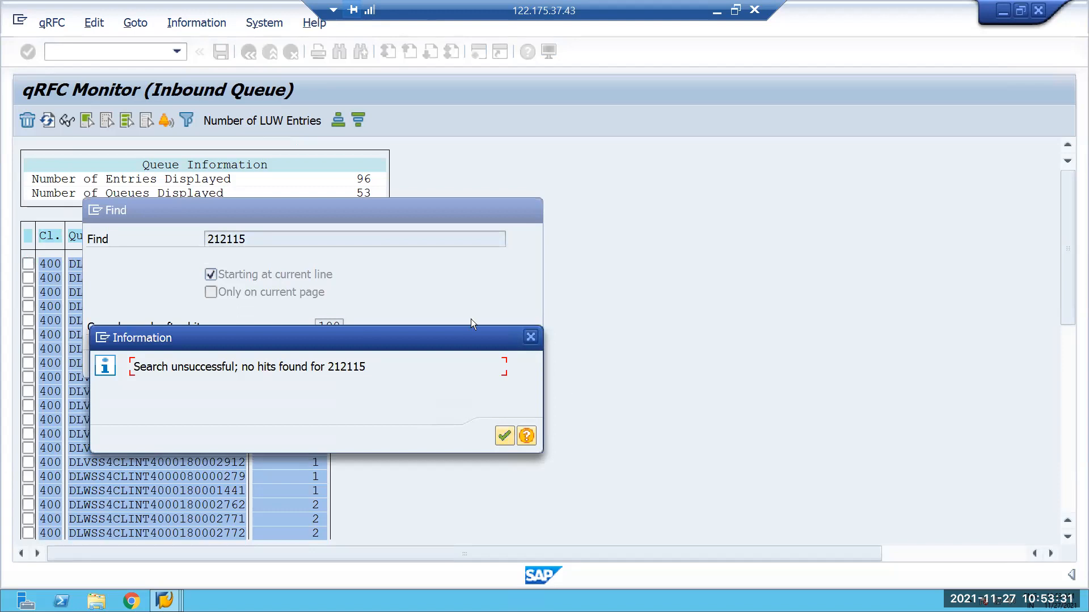
key("Return")
key("Escape")
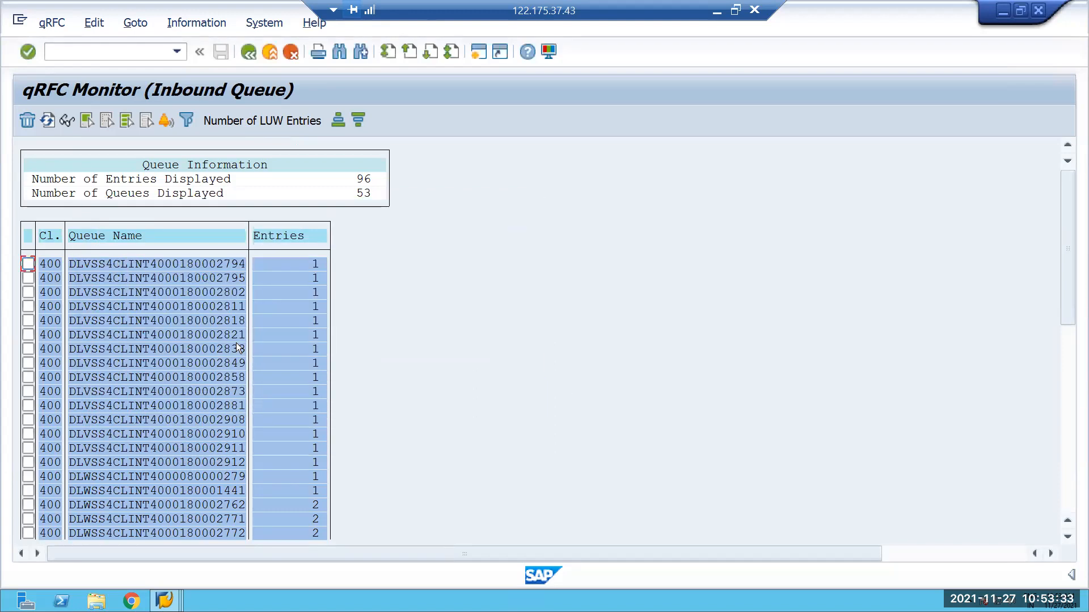
scroll(238, 335, "down", 5)
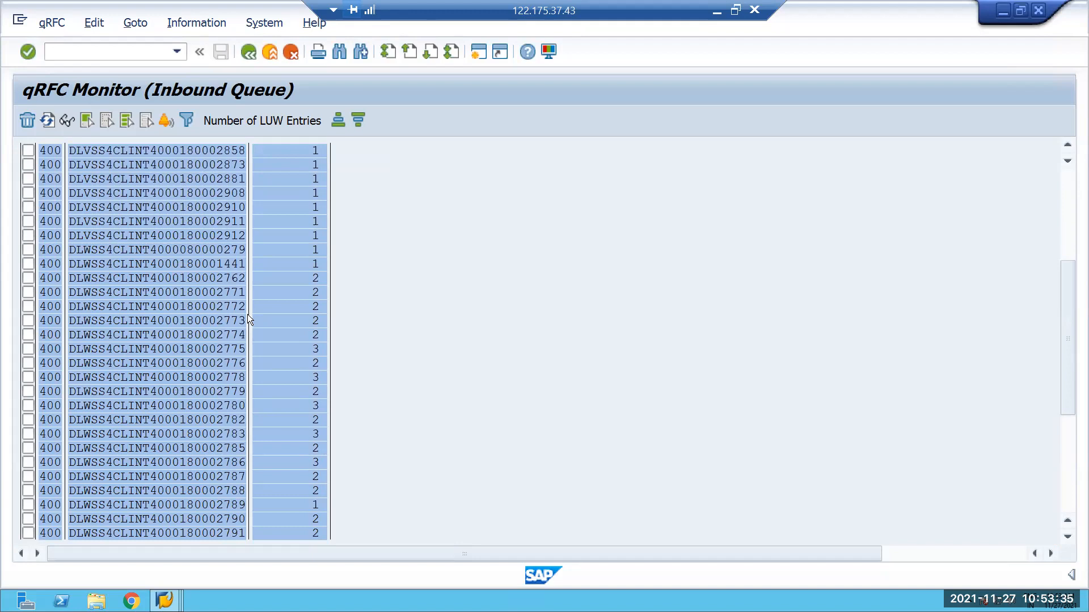
scroll(248, 314, "down", 6)
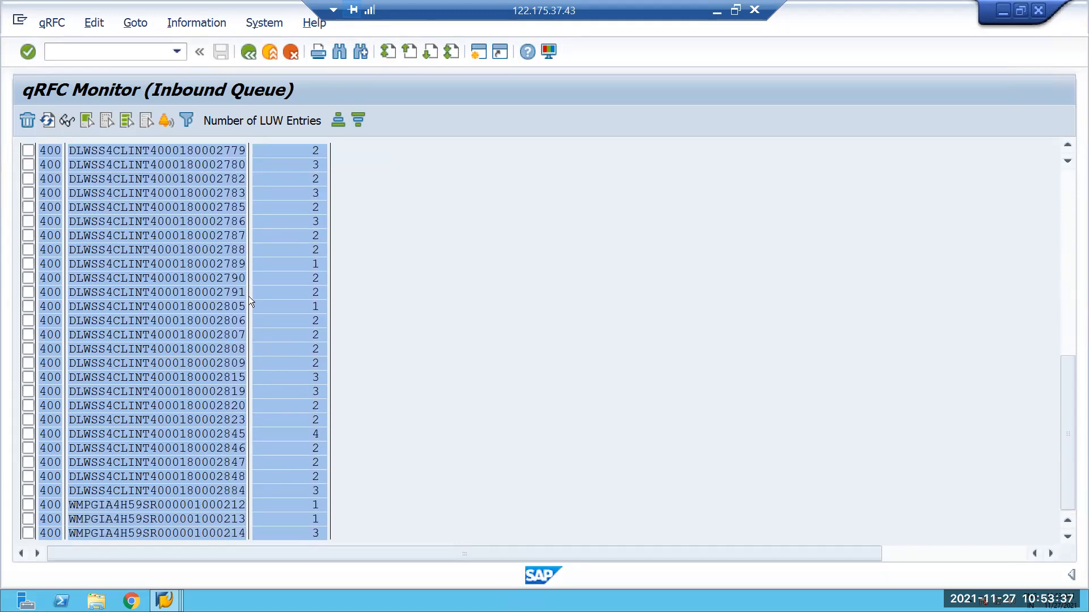
scroll(248, 296, "down", 1)
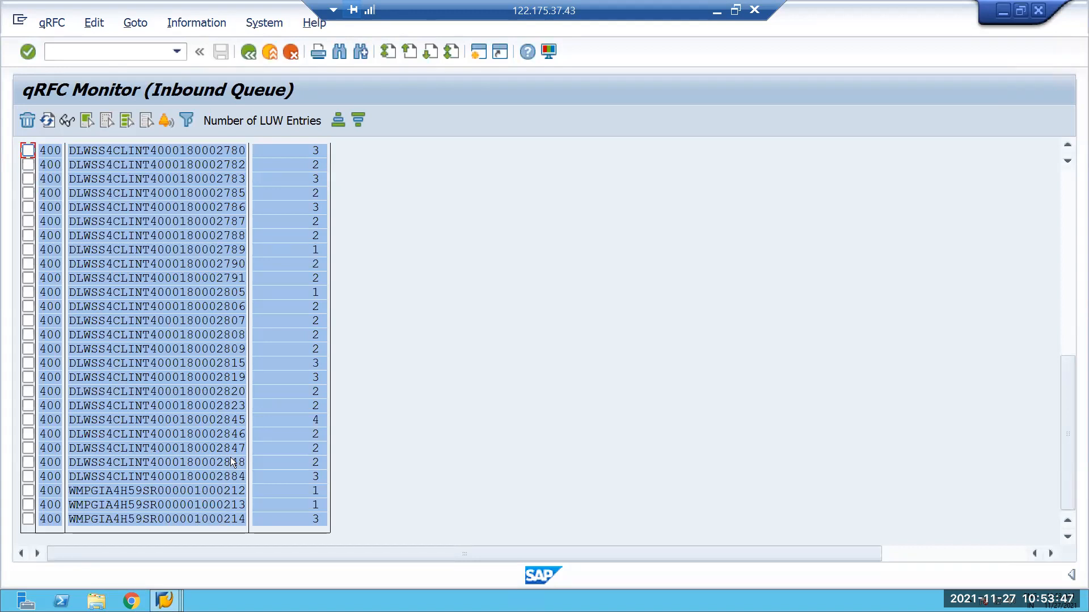
Return to the warehouse task confirmation session, open transaction /SCWM/PRDO and find the outbound delivery order by its number to check its picking status.
left_click(165, 603)
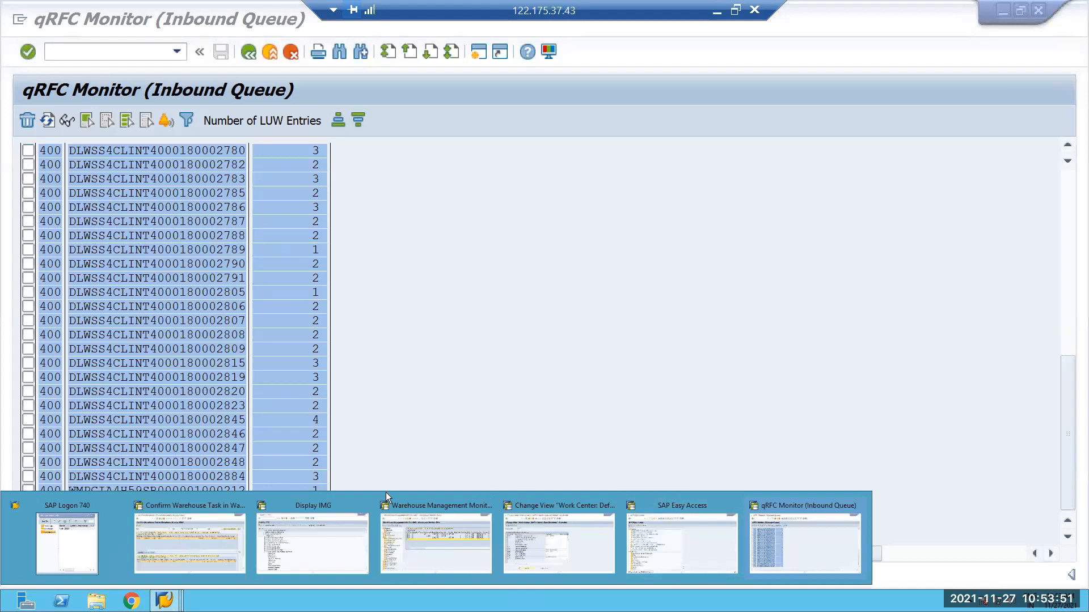
left_click(195, 526)
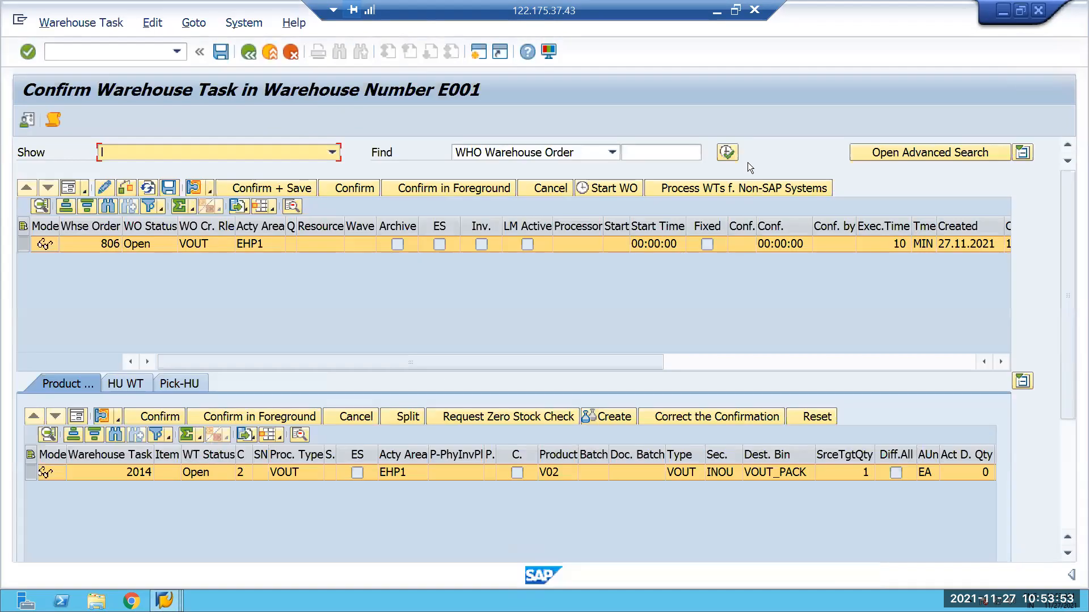
left_click(176, 51)
left_click(85, 95)
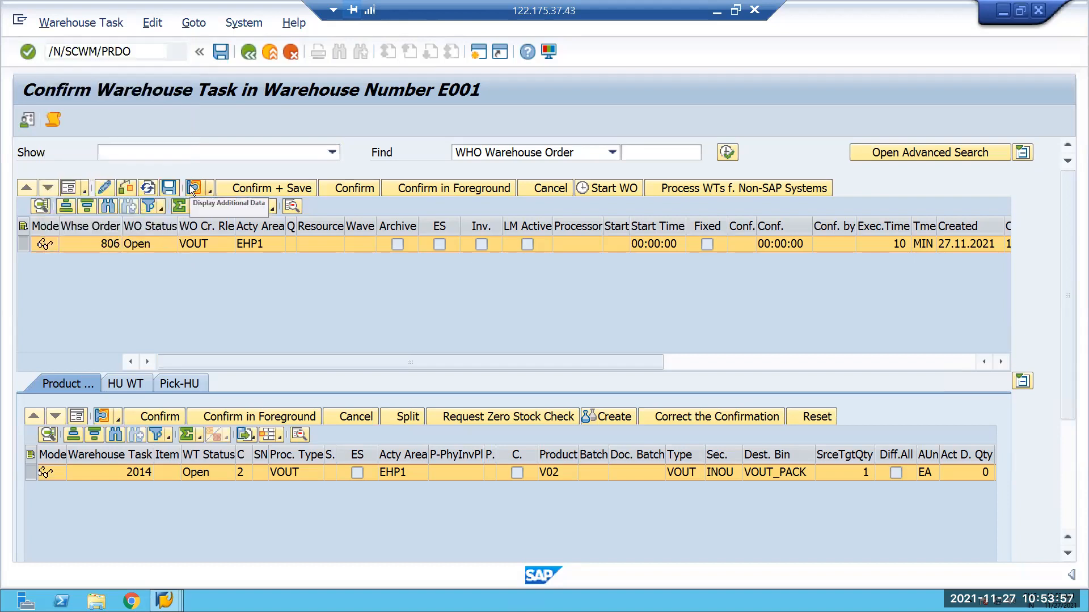
key("Return")
left_click(671, 152)
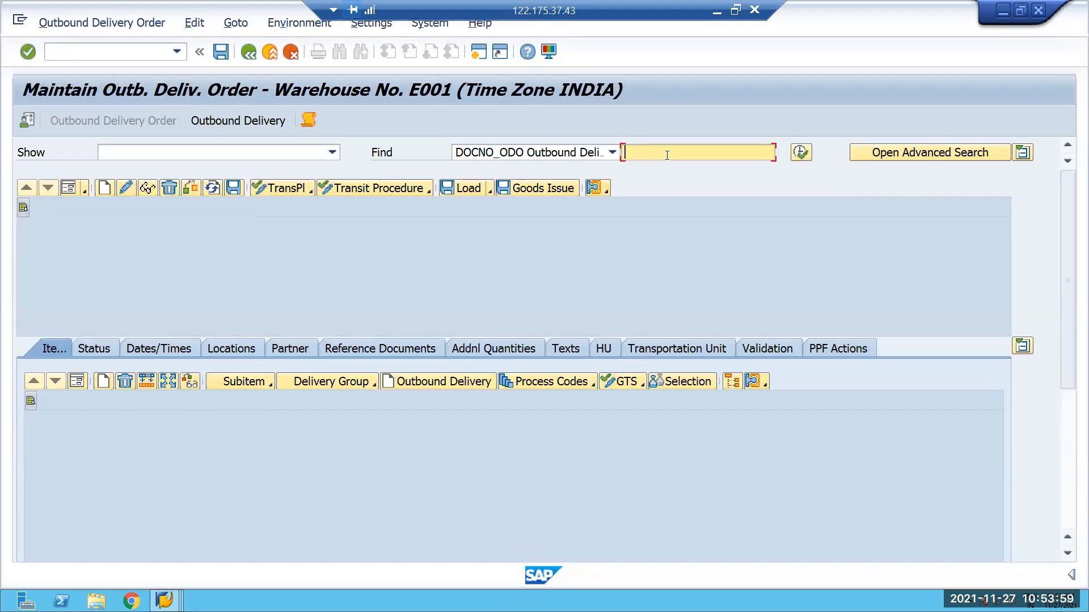
left_click(671, 152)
left_click(685, 180)
left_click(800, 152)
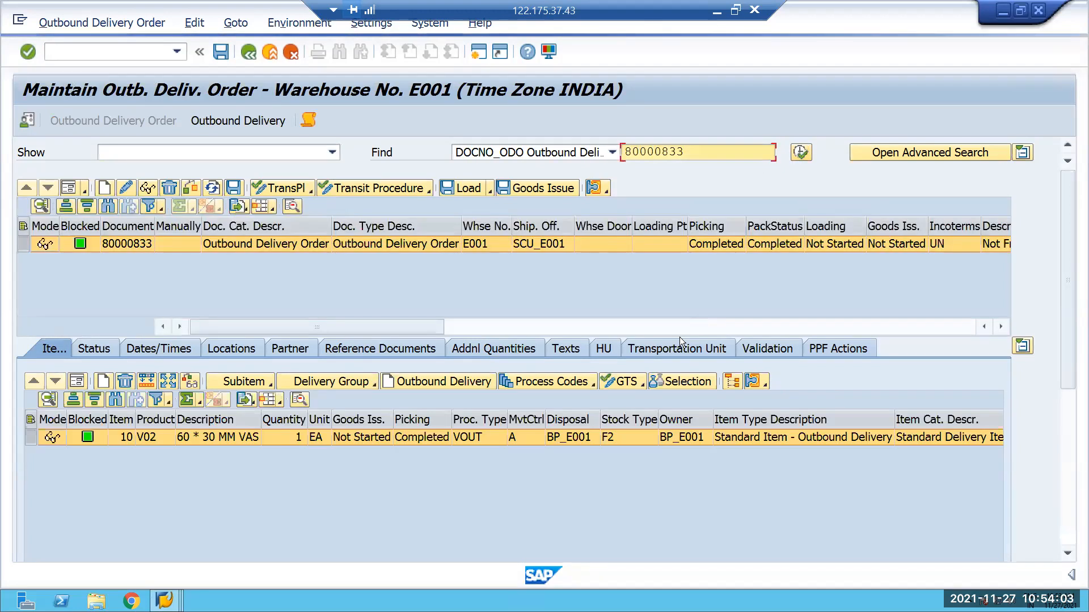
Go from the outbound delivery order to warehouse task creation to check for remaining items.
left_click(114, 22)
mouse_move(182, 67)
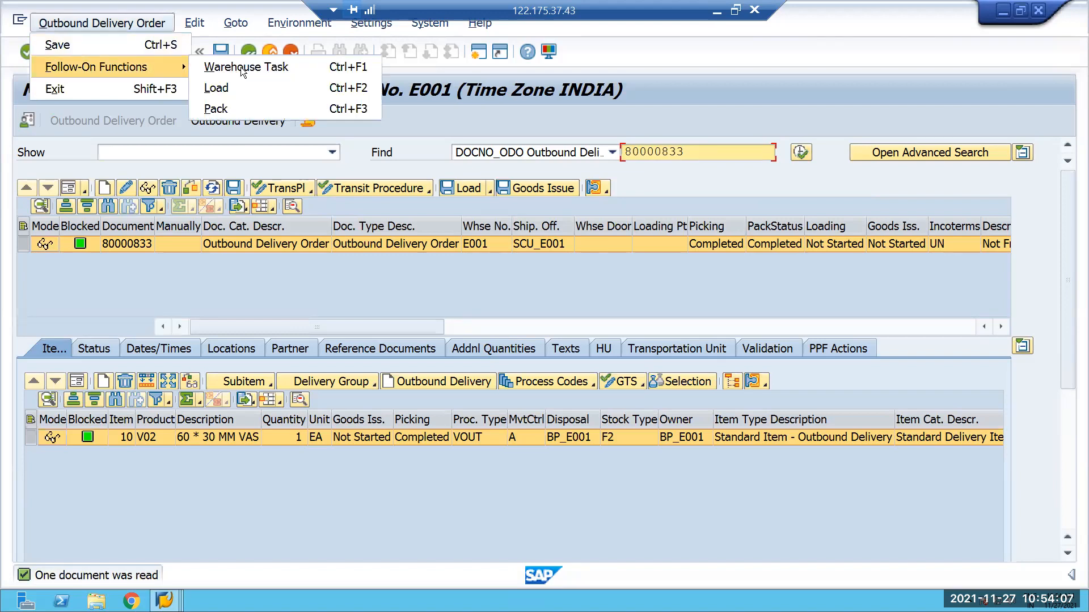
left_click(240, 67)
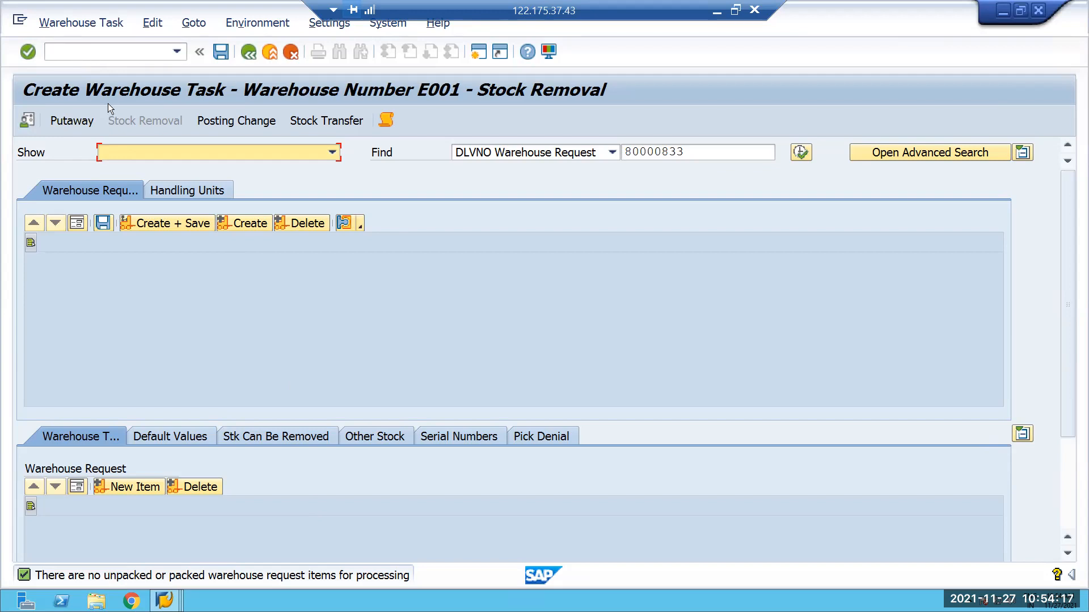
Open transaction /SCWM/ADHU, find handling unit 212115 and show its HU warehouse task data in form view.
type("/N")
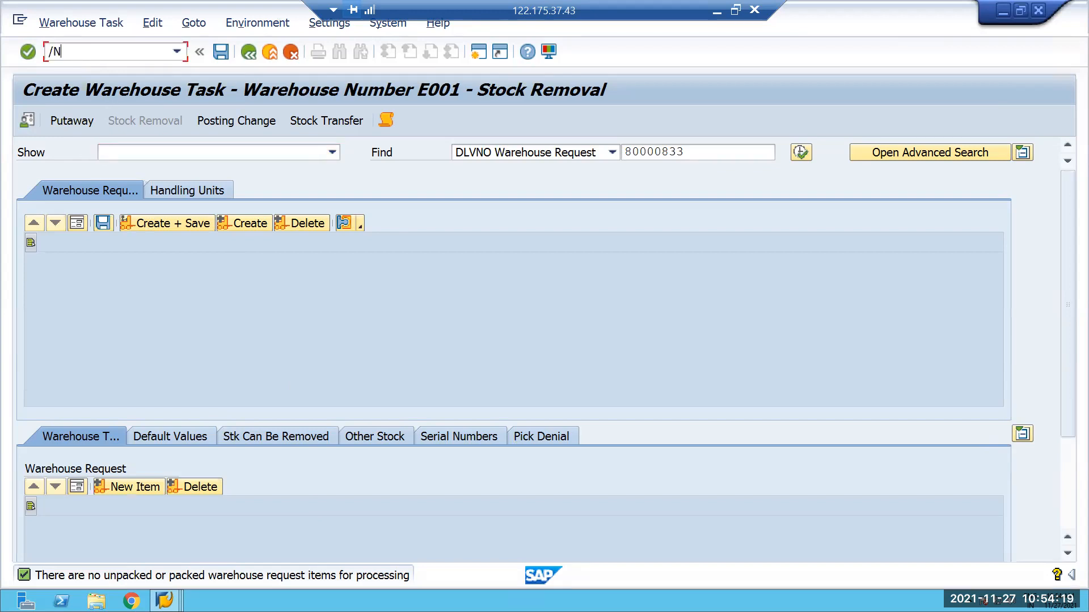
type("/SCWM/ADHU")
key("Return")
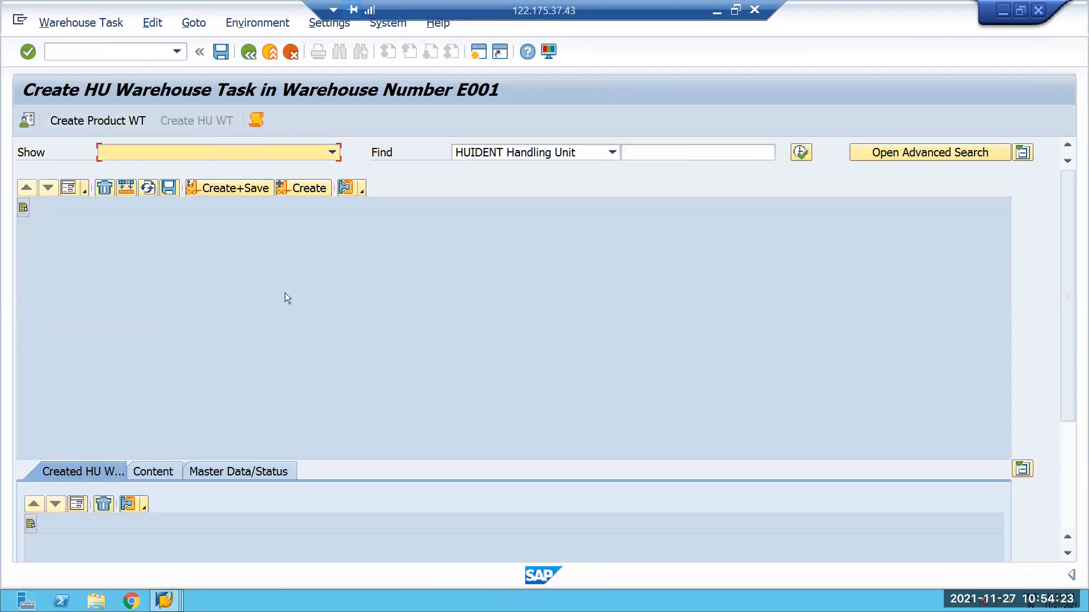
left_click(668, 152)
type("212115")
left_click(801, 154)
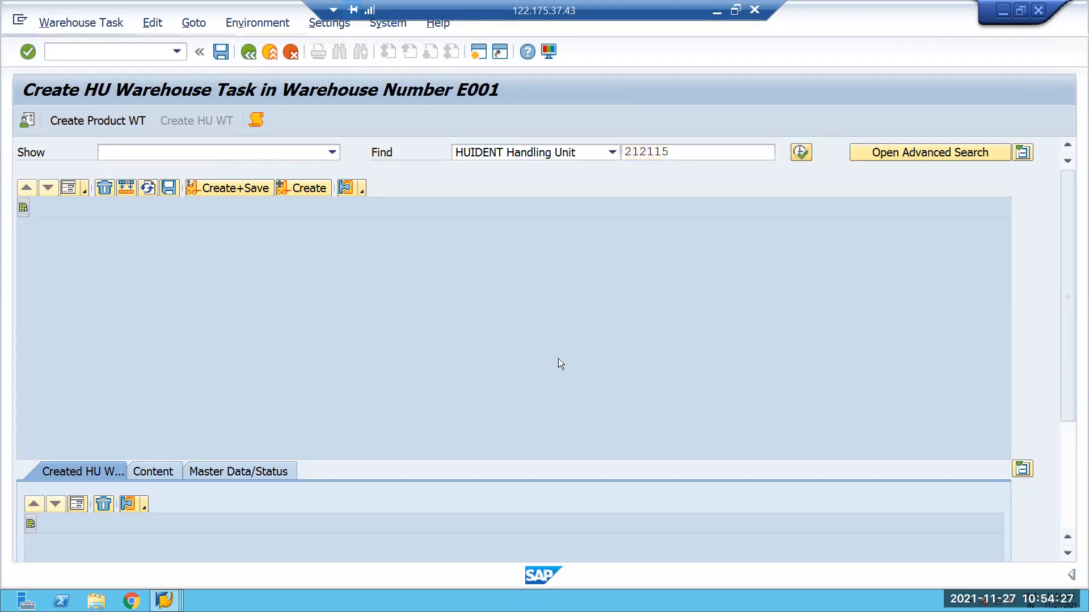
left_click(69, 188)
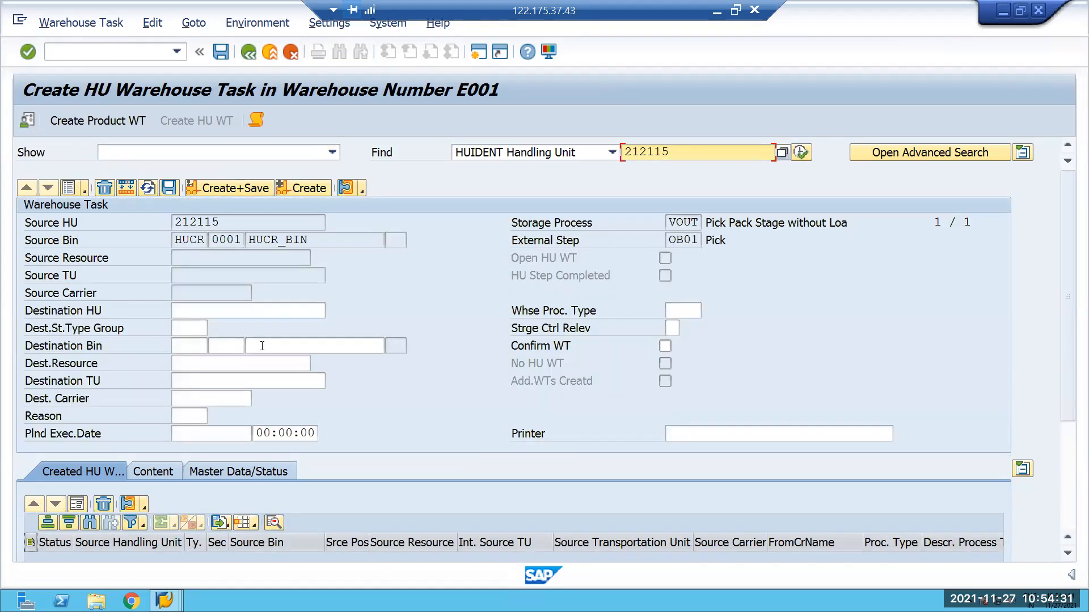
Set the HU warehouse task's destination bin to storage type VOUT, section INOU and bin VOUT_PACK from the value help.
left_click(261, 346)
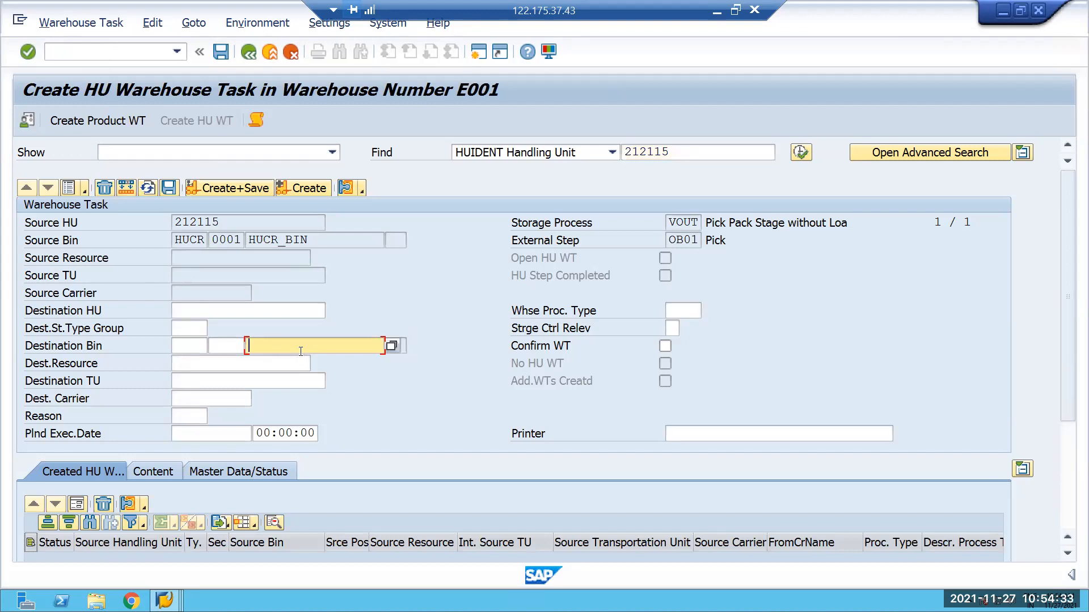
left_click(186, 346)
type("VOUT")
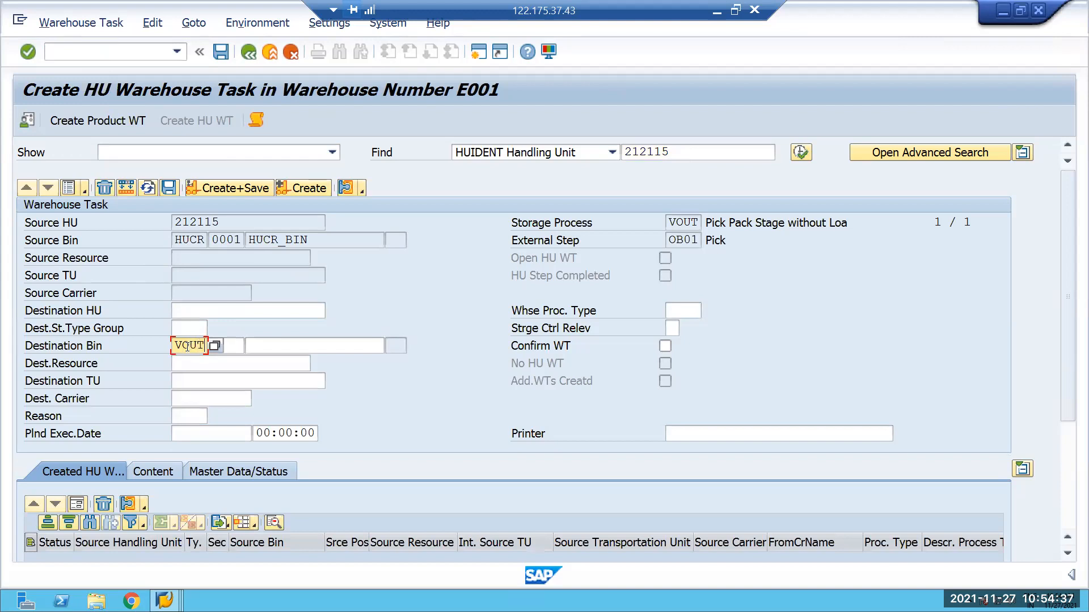
left_click(317, 343)
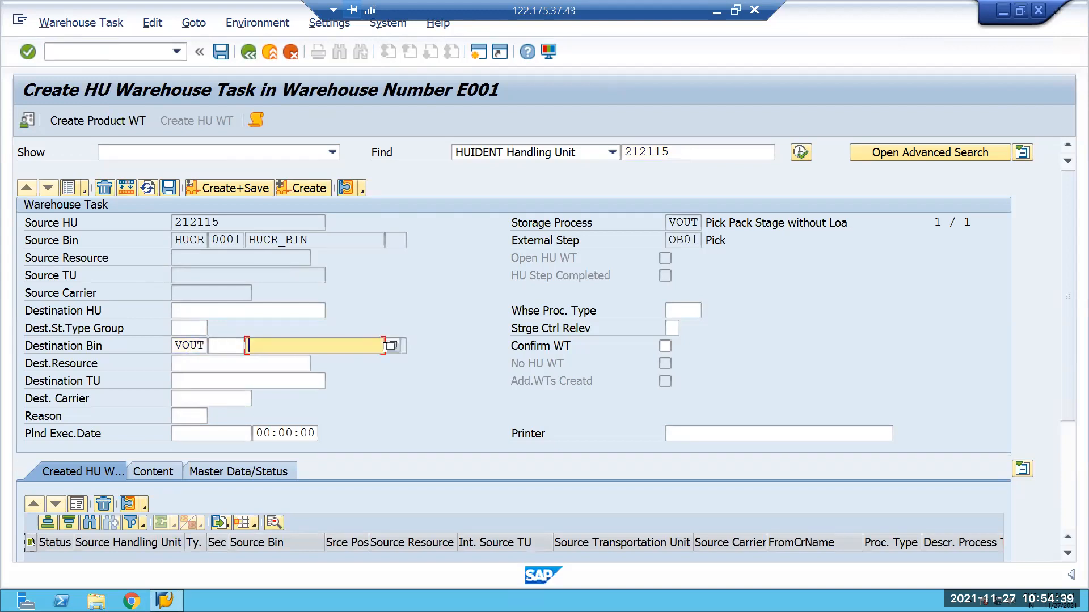
key("F4")
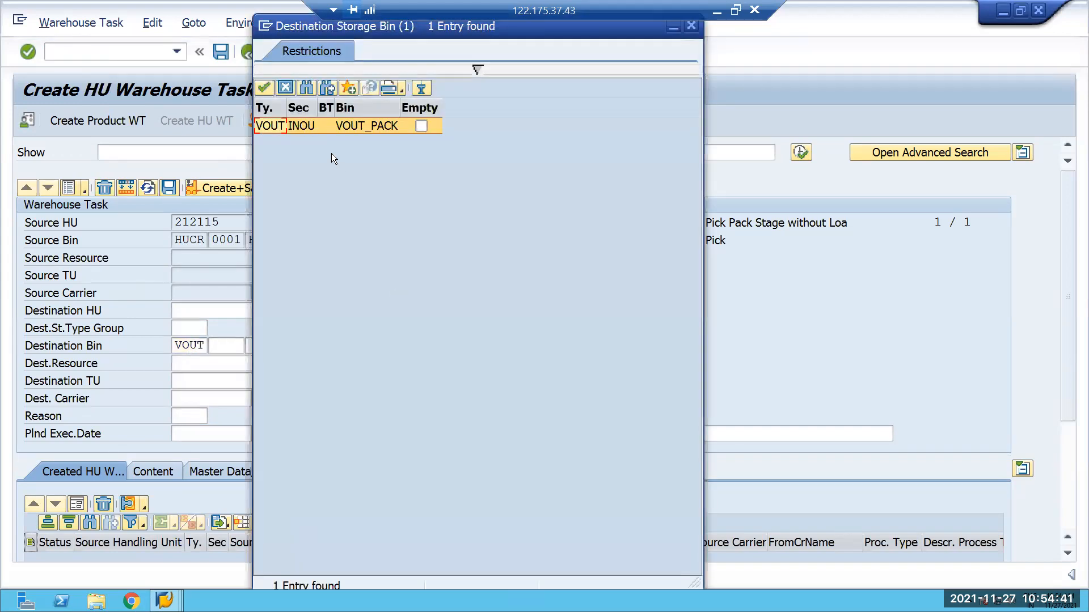
double_click(372, 126)
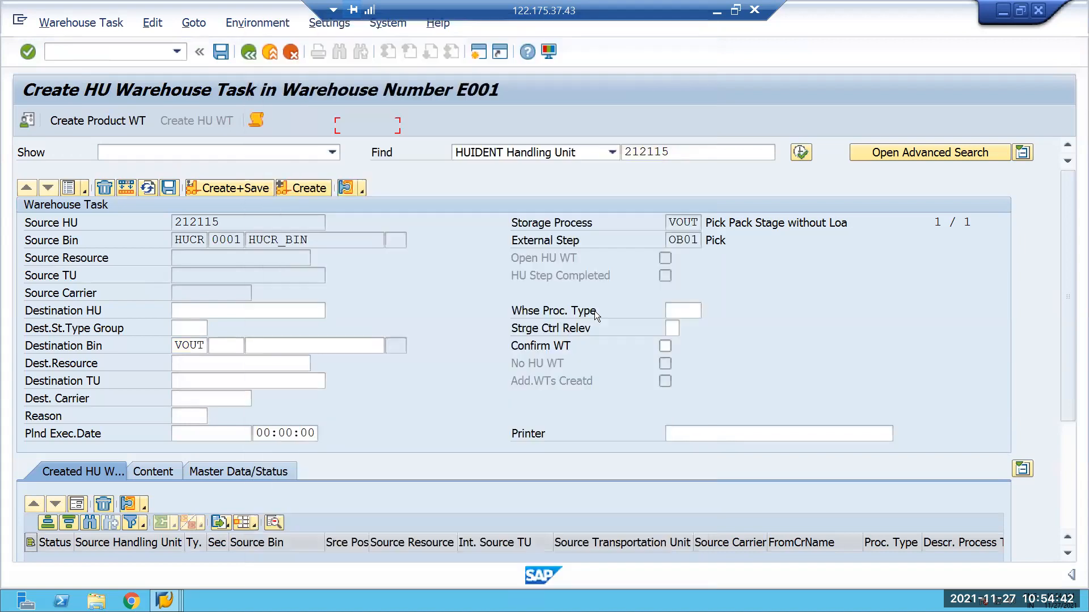
Create the HU warehouse task with warehouse process type 9999, leaving storage control relevance empty and immediate confirmation off.
left_click(667, 309)
type("9999")
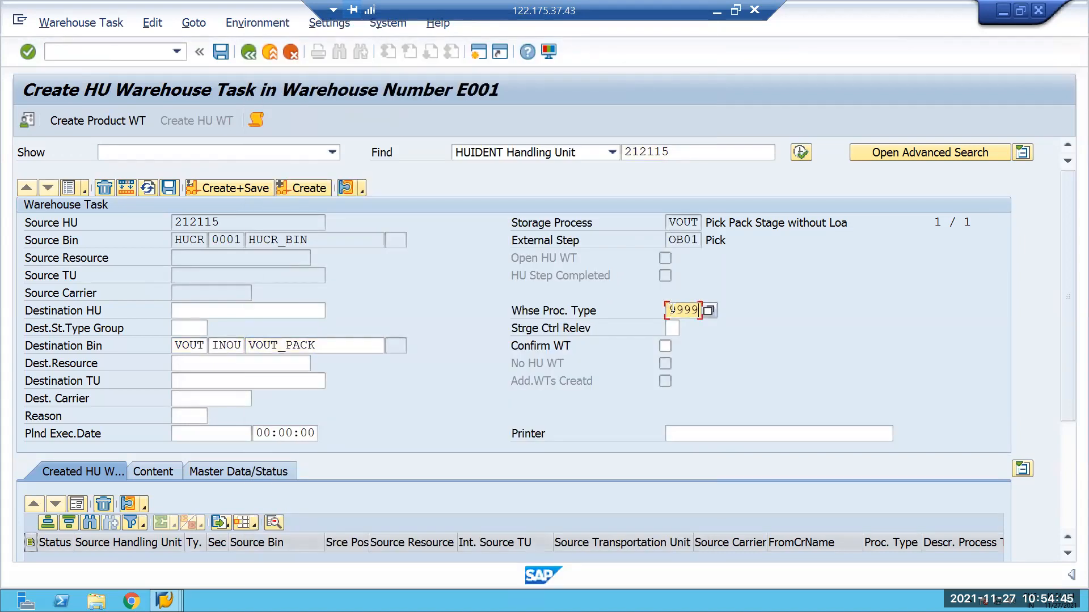
left_click(671, 327)
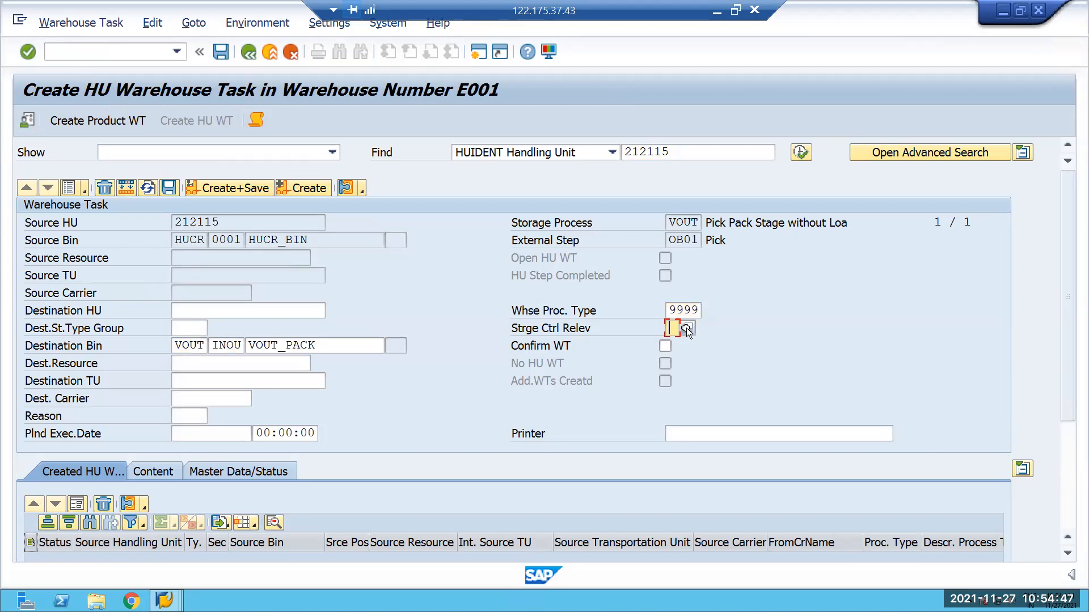
type("3")
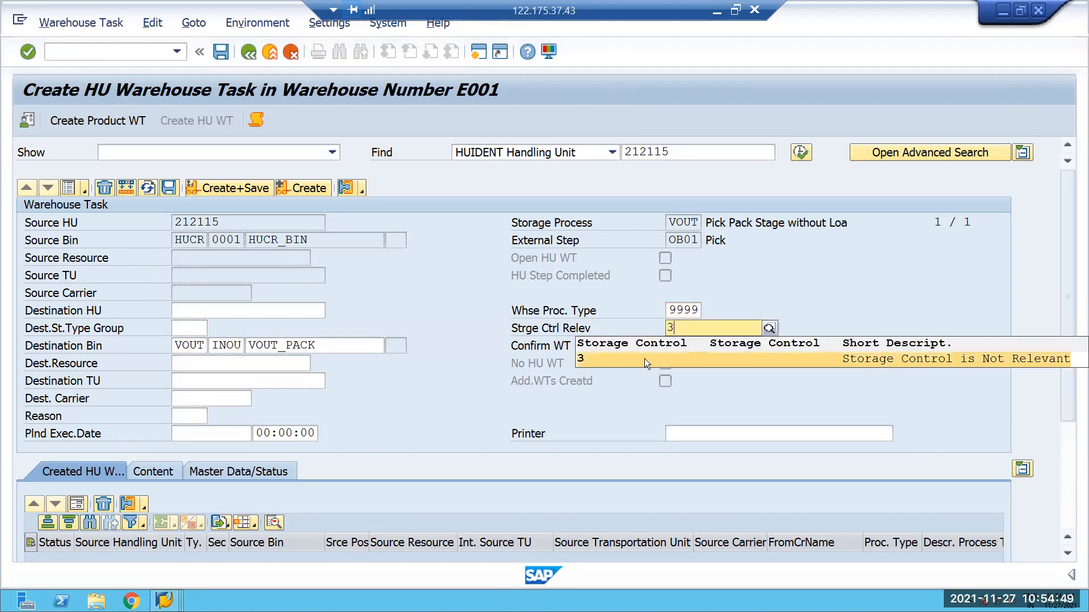
left_click(823, 366)
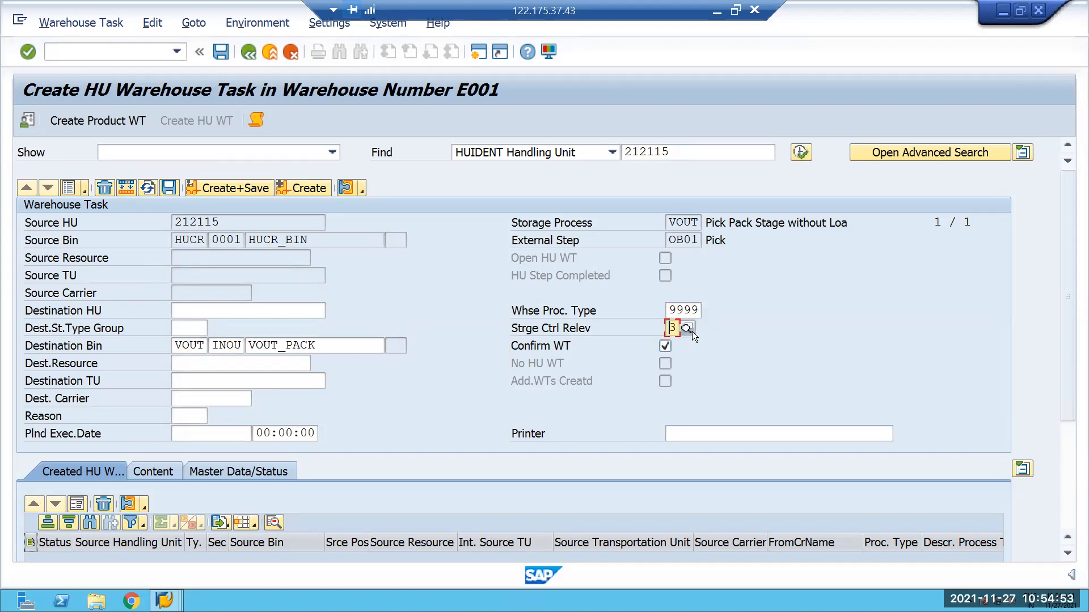
key("Delete")
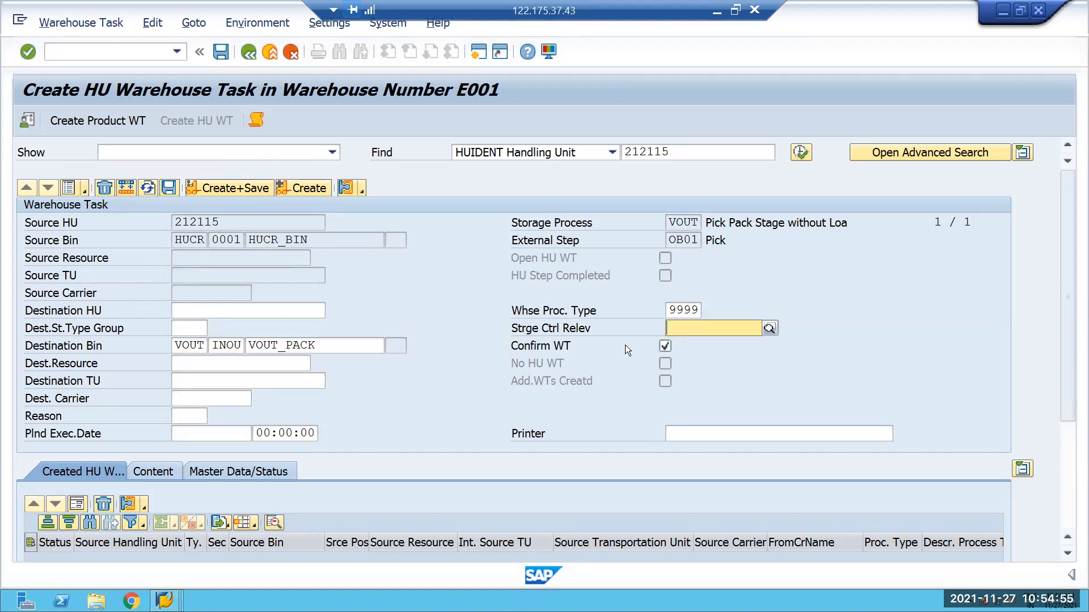
left_click(663, 346)
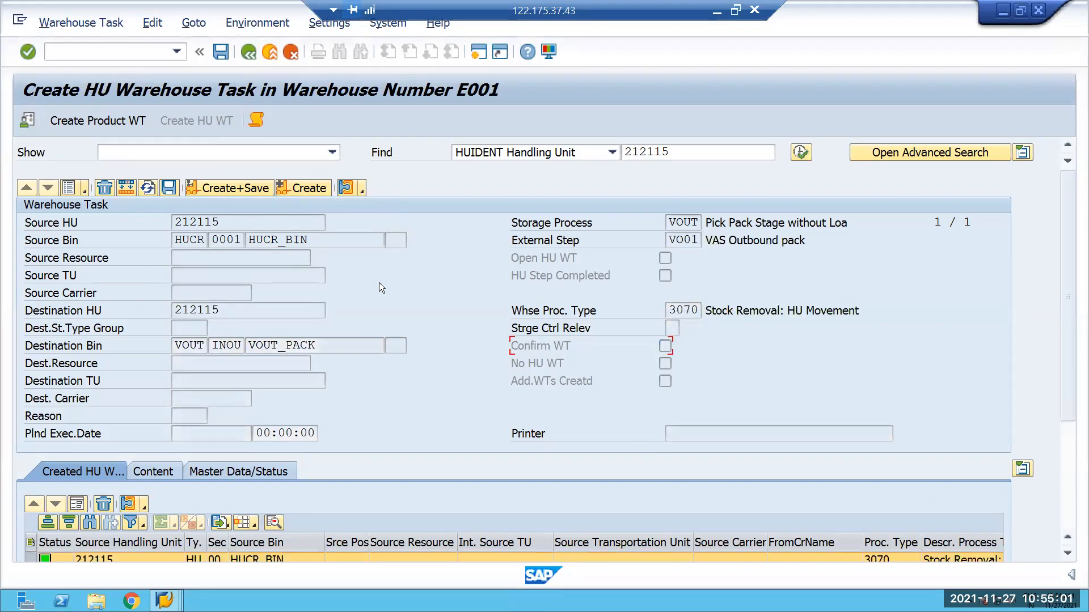
Review the created task's process type and destination columns, then search for handling unit 212115 again without saving the task.
left_click_drag(1067, 261, 1077, 386)
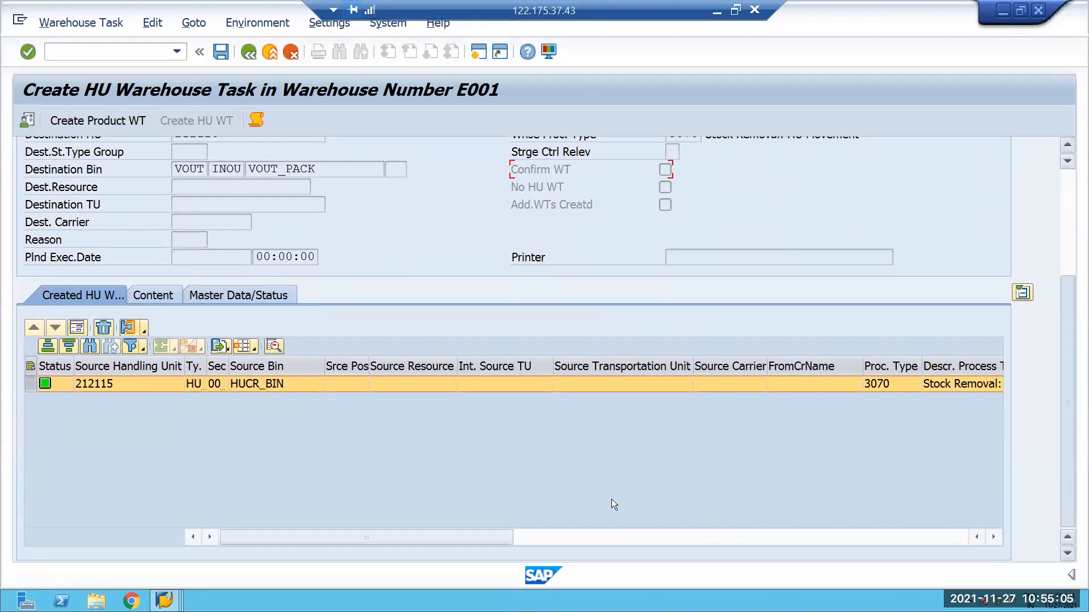
left_click(993, 537)
left_click(993, 536)
left_click(993, 537)
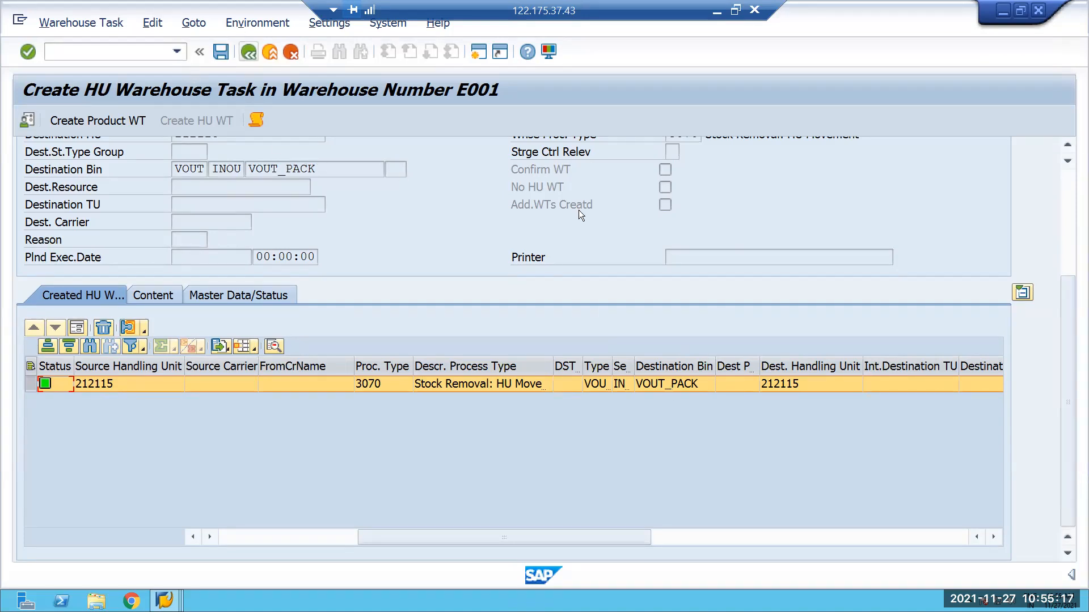
left_click_drag(1065, 292, 1071, 153)
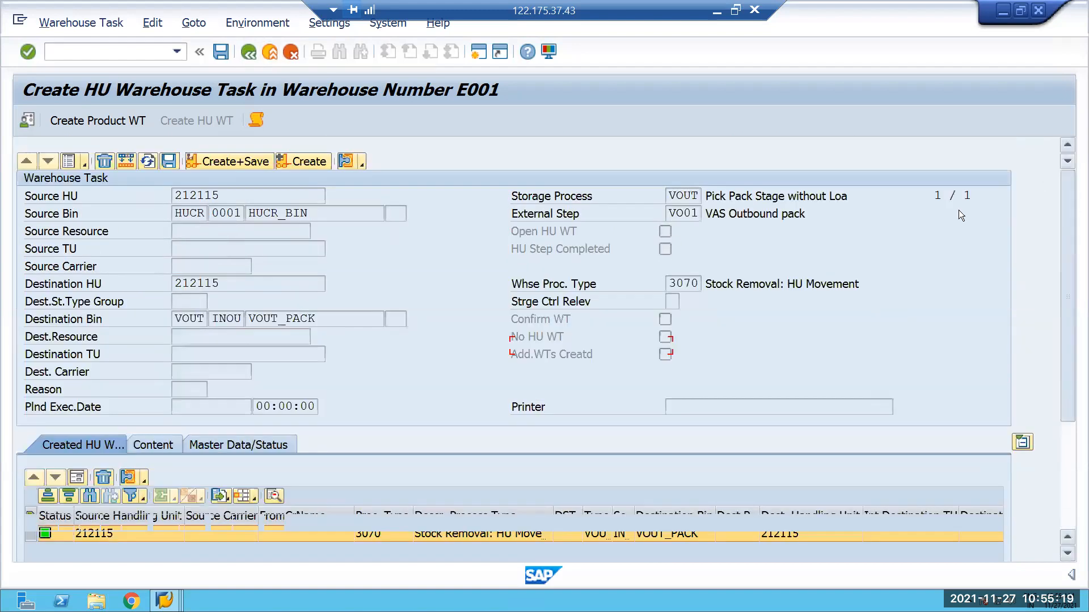
left_click(800, 153)
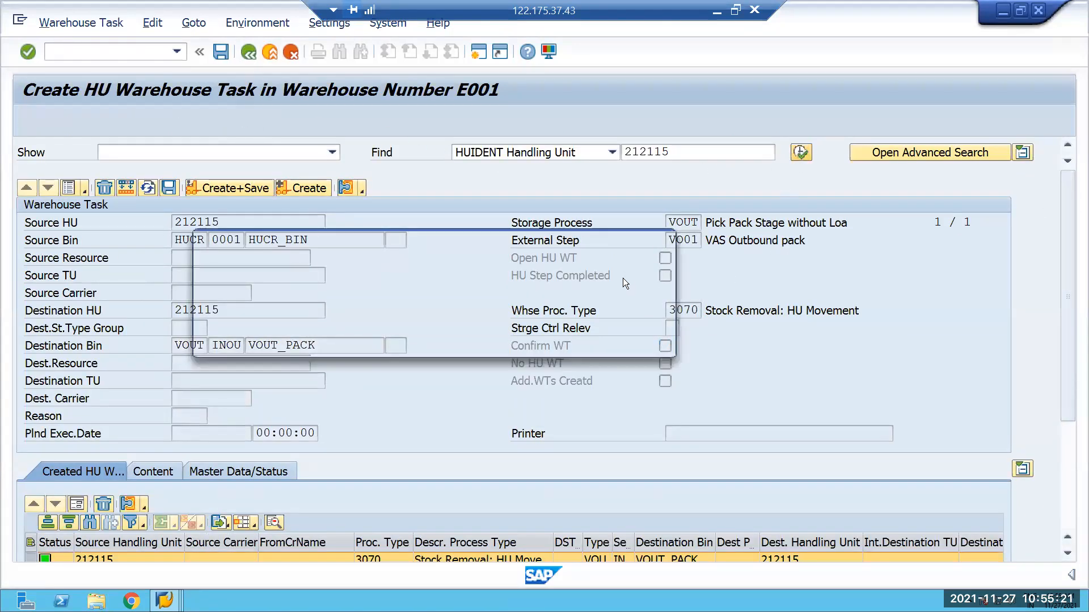
left_click(394, 339)
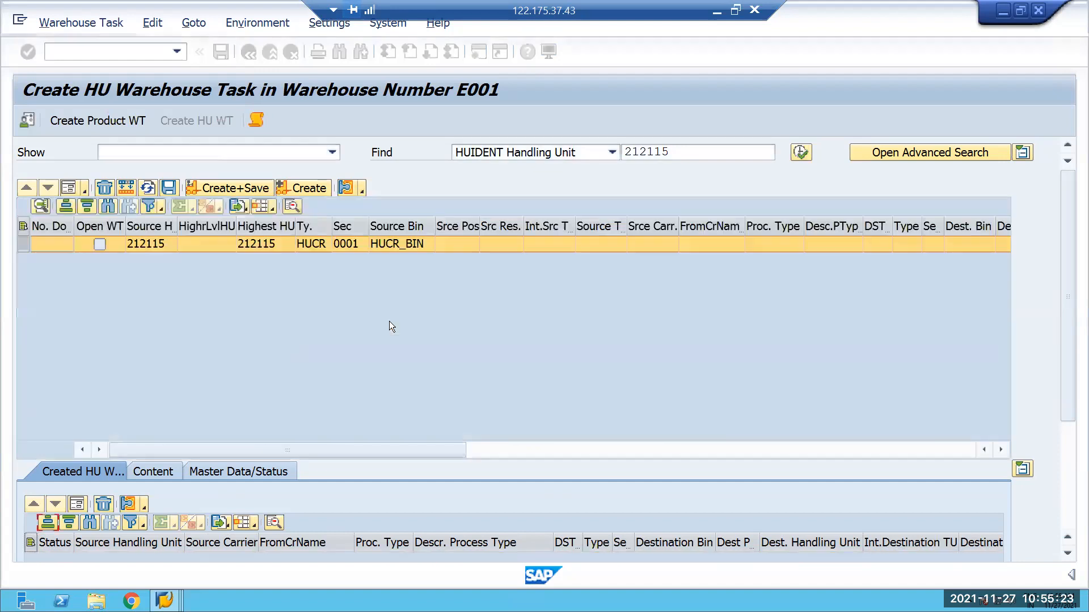
Create and save the HU warehouse task in form view, entering only warehouse process type 9999.
left_click(68, 188)
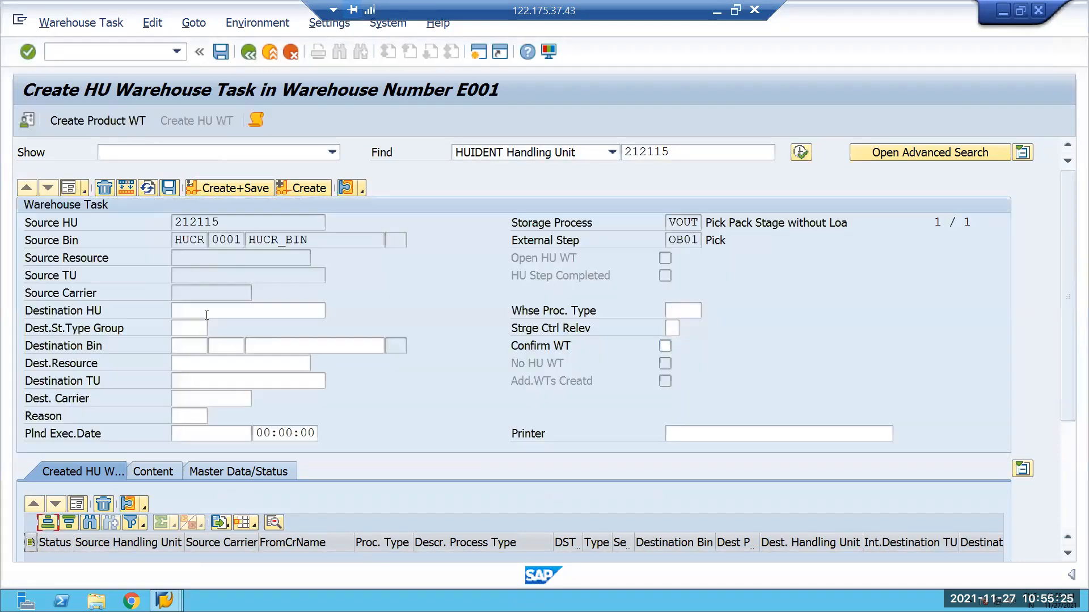
left_click(682, 317)
type("9999")
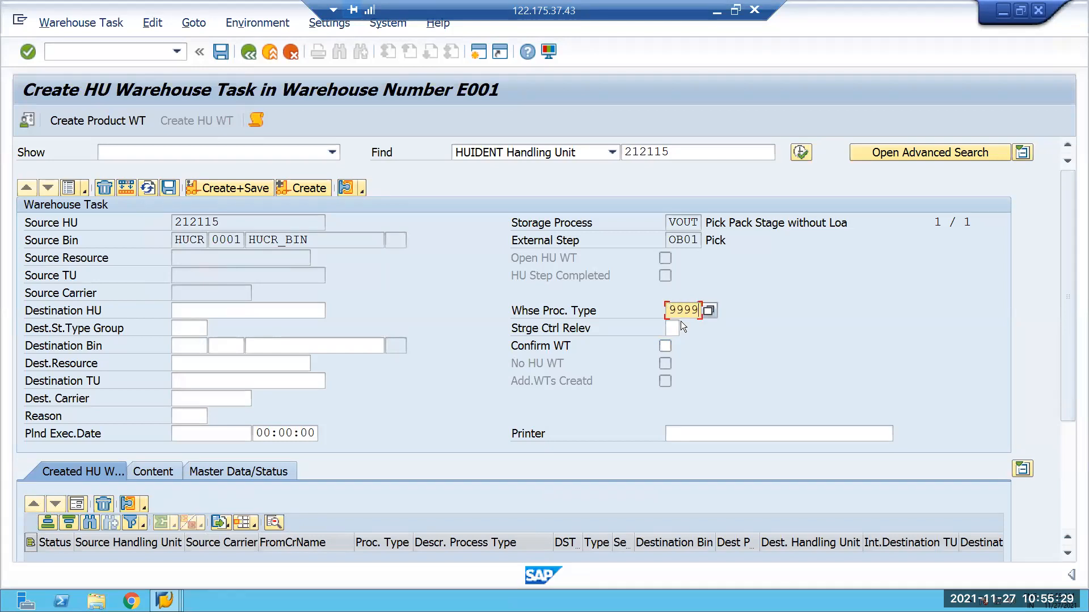
left_click(314, 191)
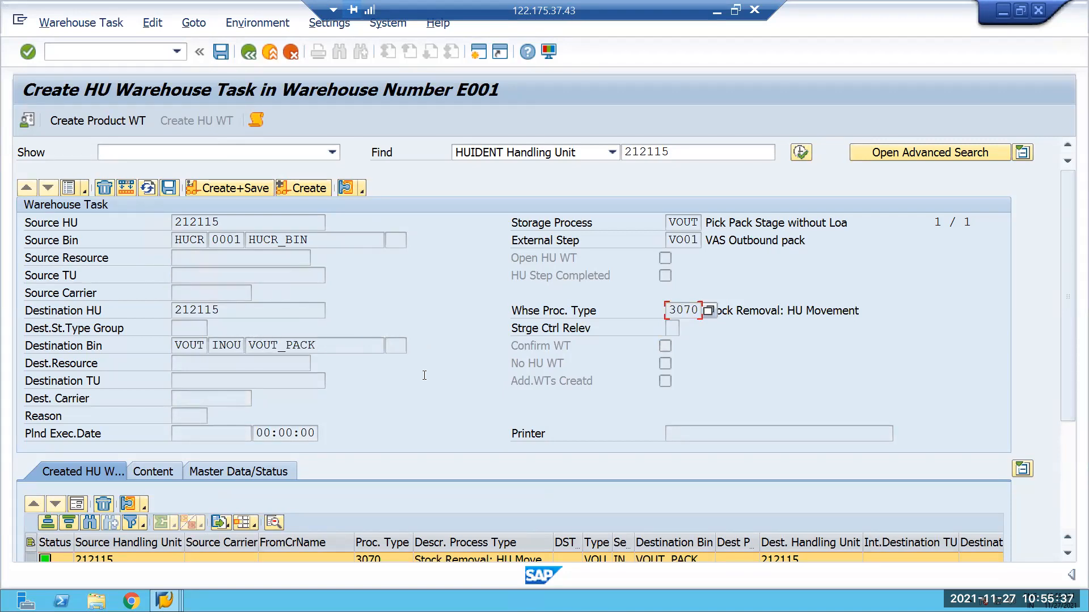
scroll(420, 372, "down", 1)
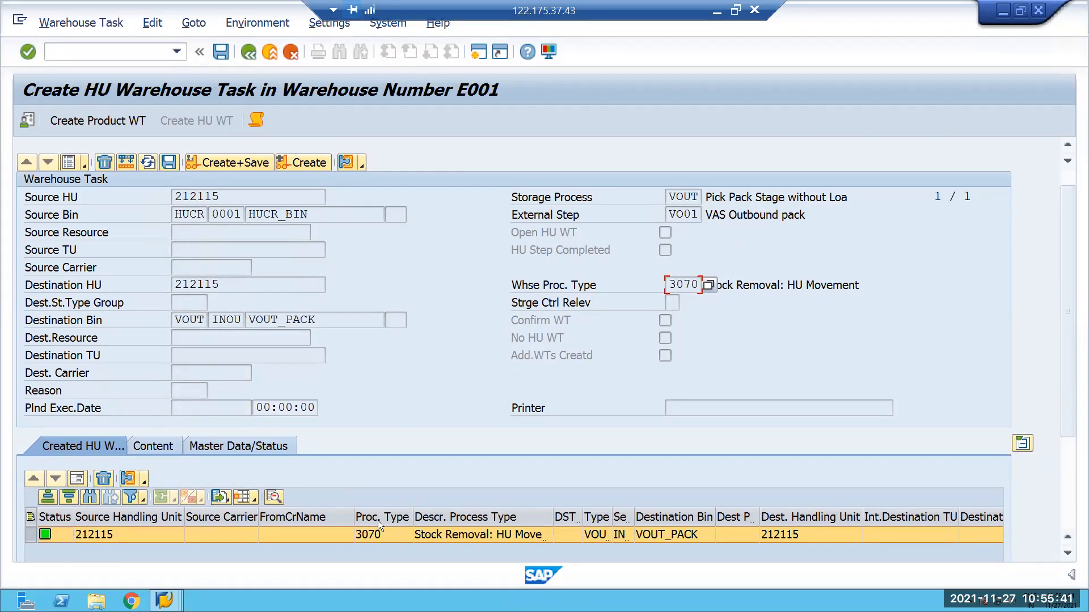
left_click(230, 161)
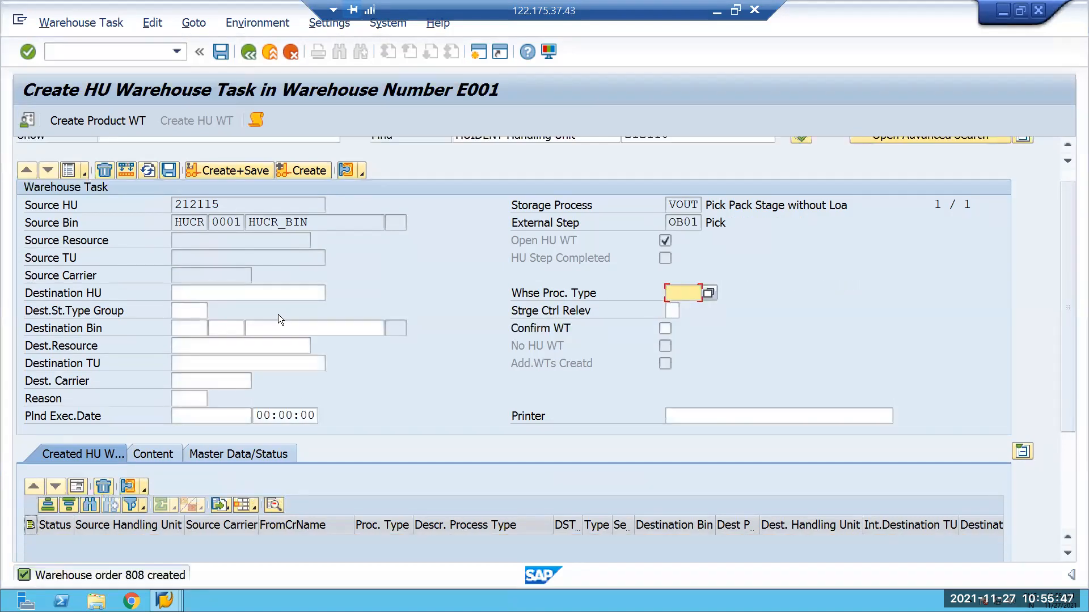
Confirm the new HU warehouse task in the confirmation transaction, then check work center VOUT's storage bin in the work center session.
left_click(86, 22)
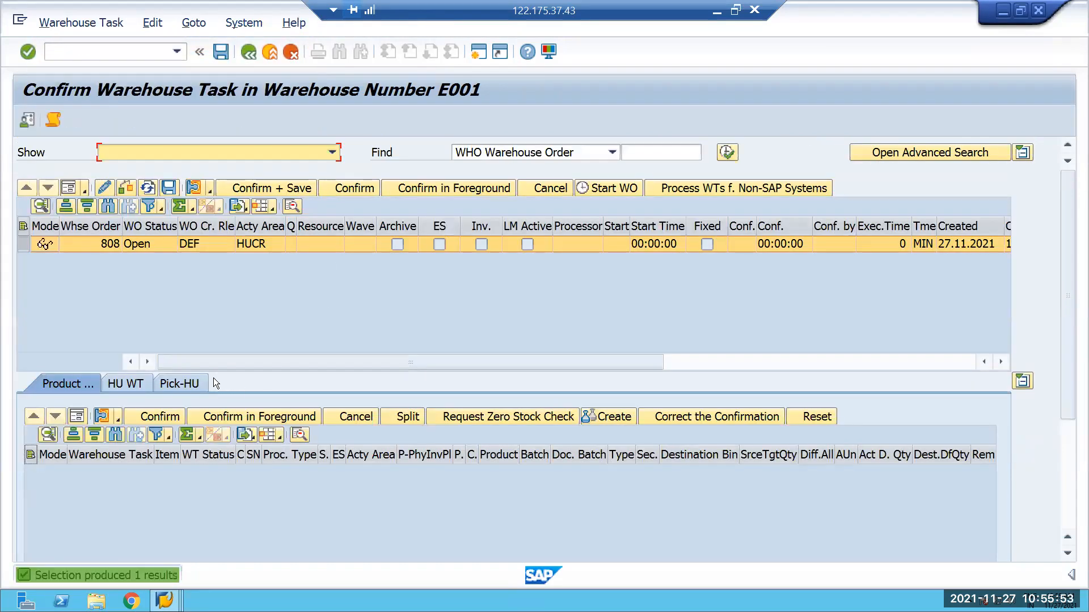
left_click(182, 382)
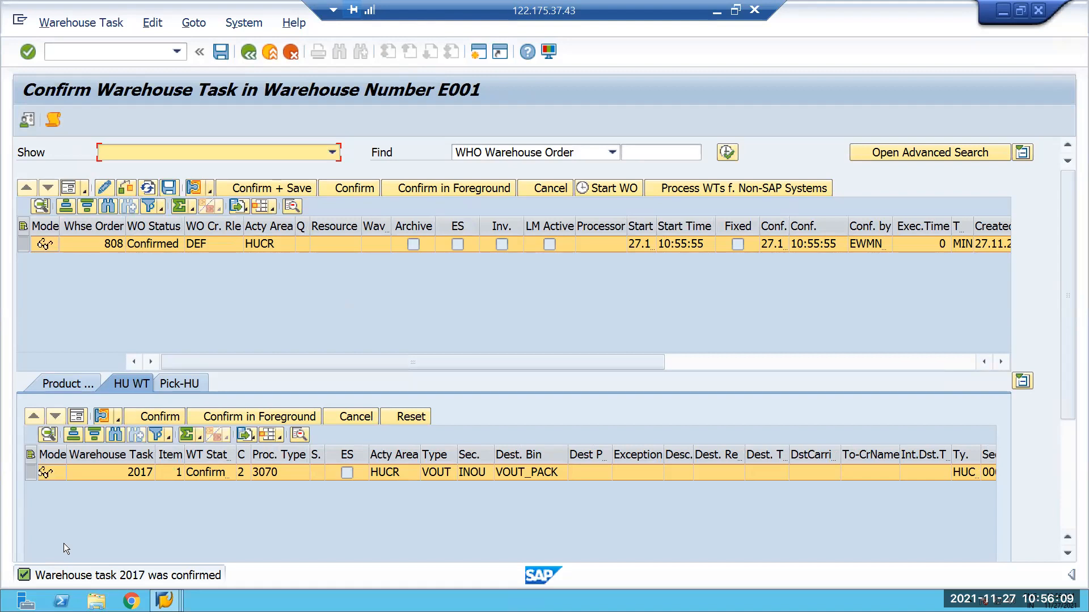
left_click(165, 600)
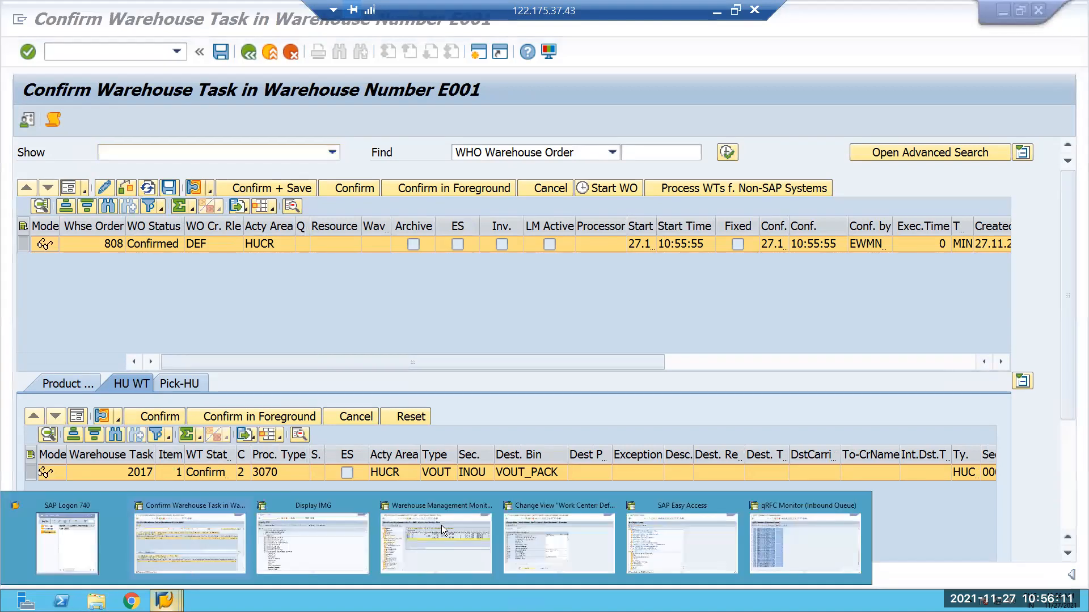
left_click(537, 529)
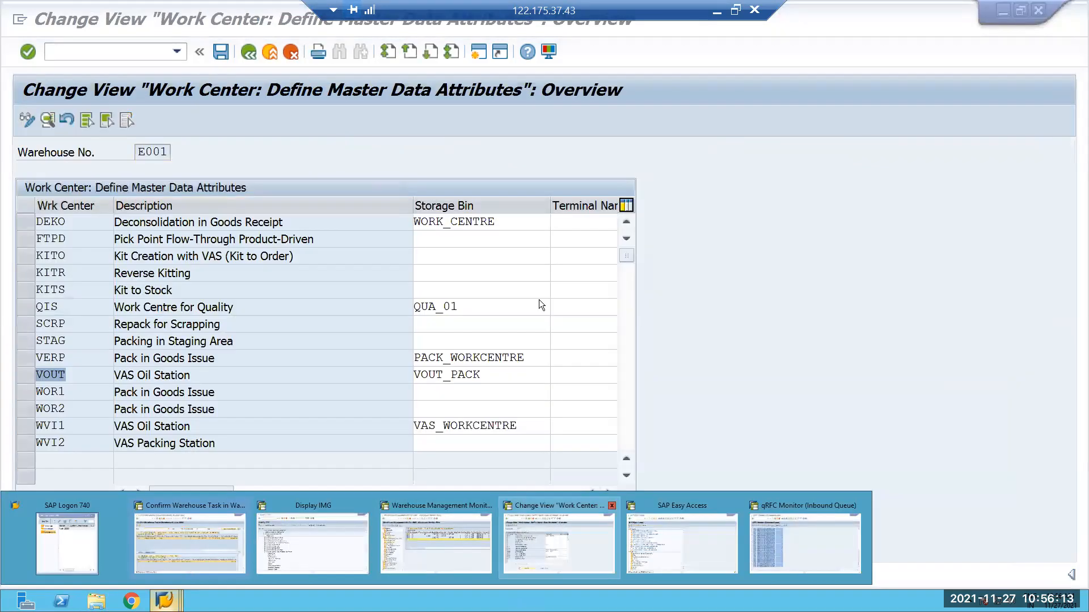
Switch to the Display IMG session and open transaction /n/scwm/seba for the activity area's additional attributes.
left_click(165, 600)
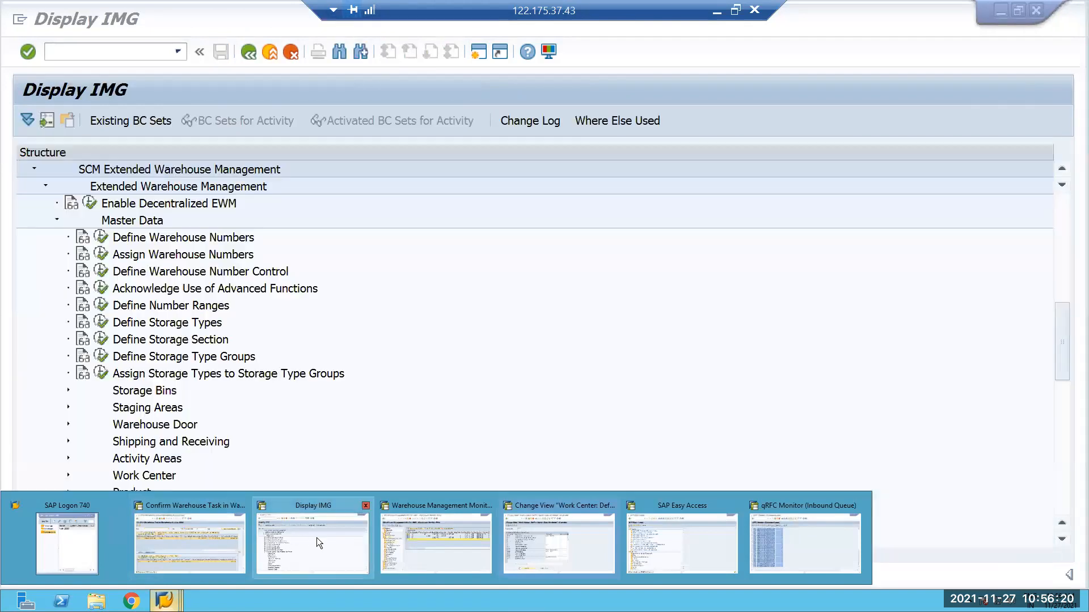
left_click(316, 538)
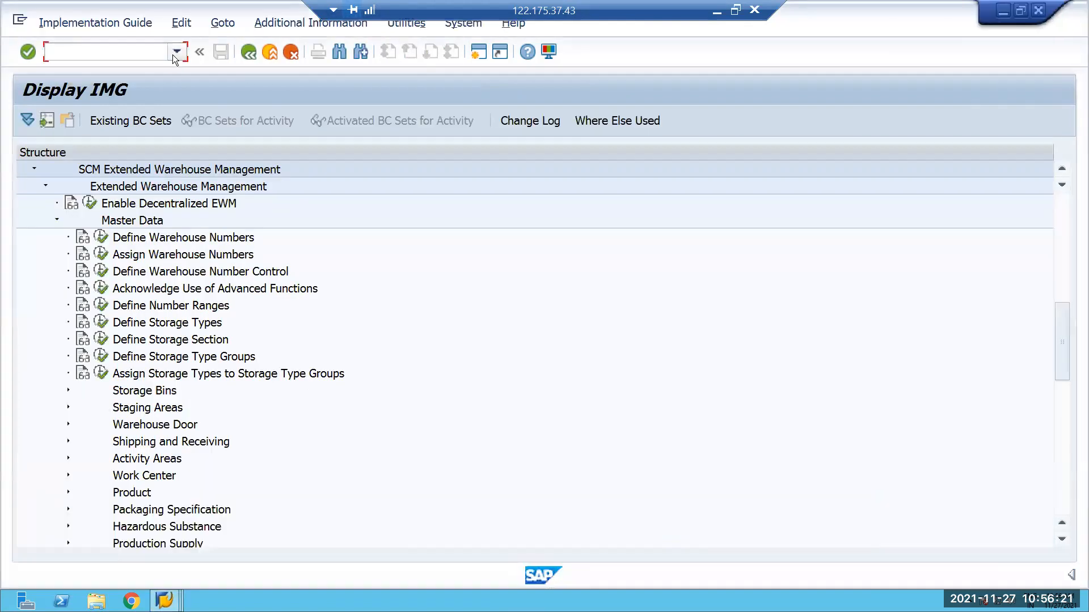
left_click(177, 52)
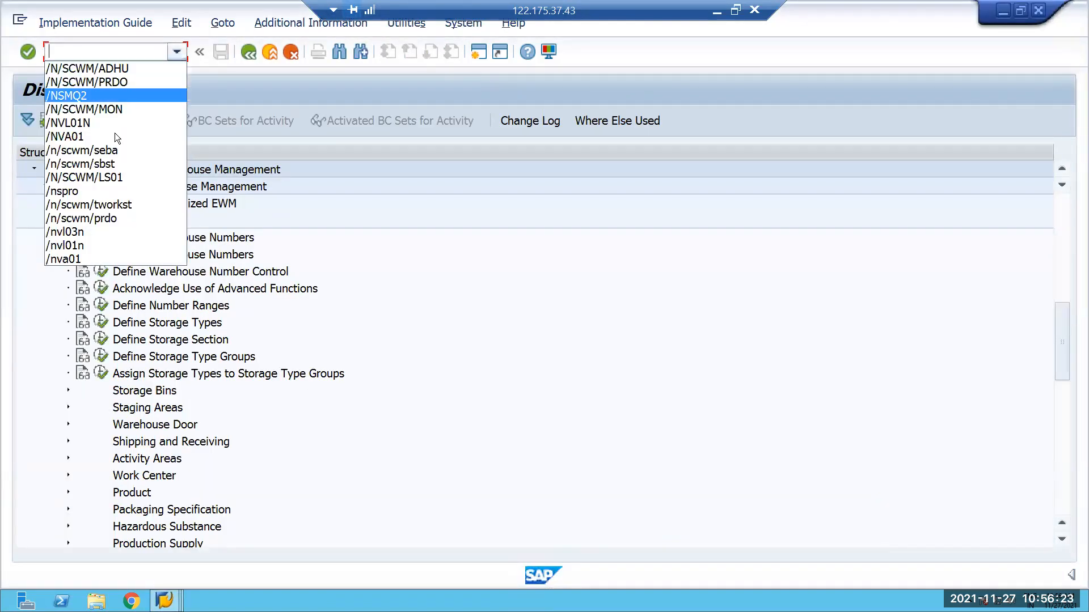
left_click(108, 150)
key("Return")
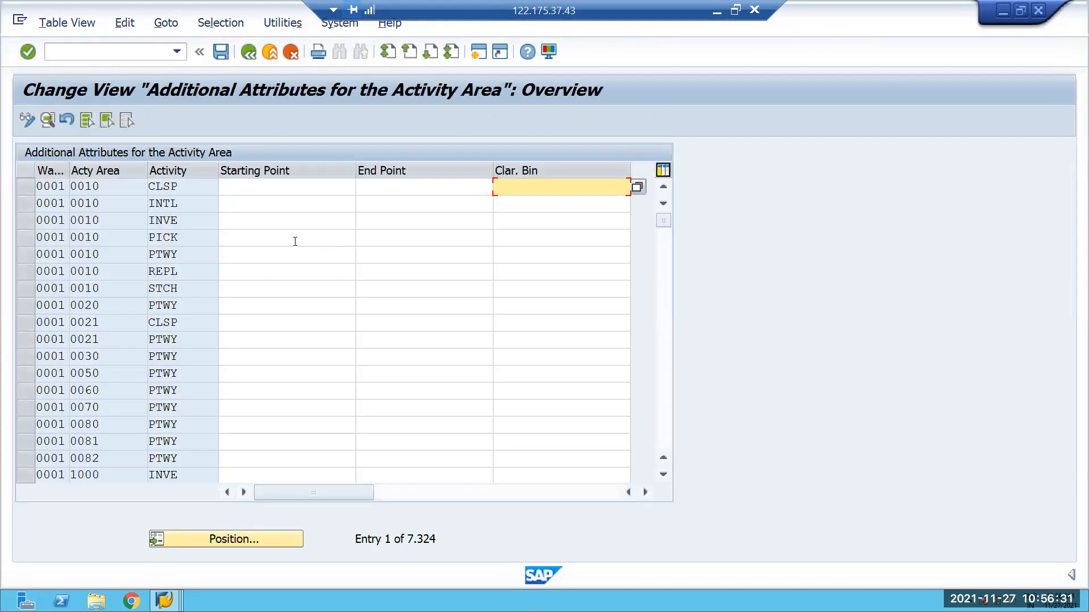
Position the activity area list at warehouse EWMP and examine the starting point of its PICK activity.
left_click(228, 541)
type("EHMP")
key("Return")
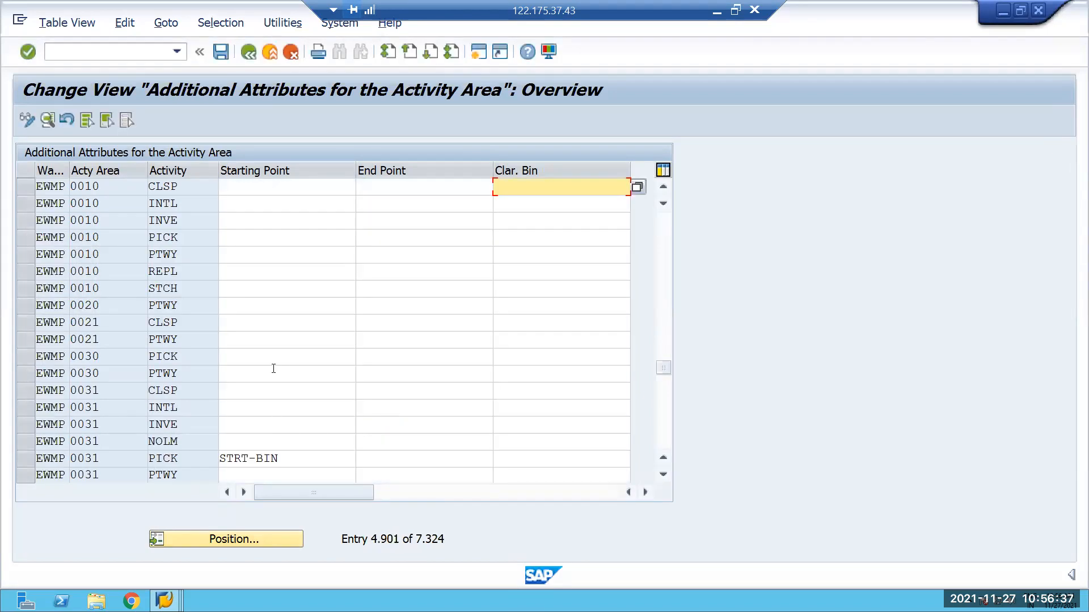
scroll(273, 369, "down", 2)
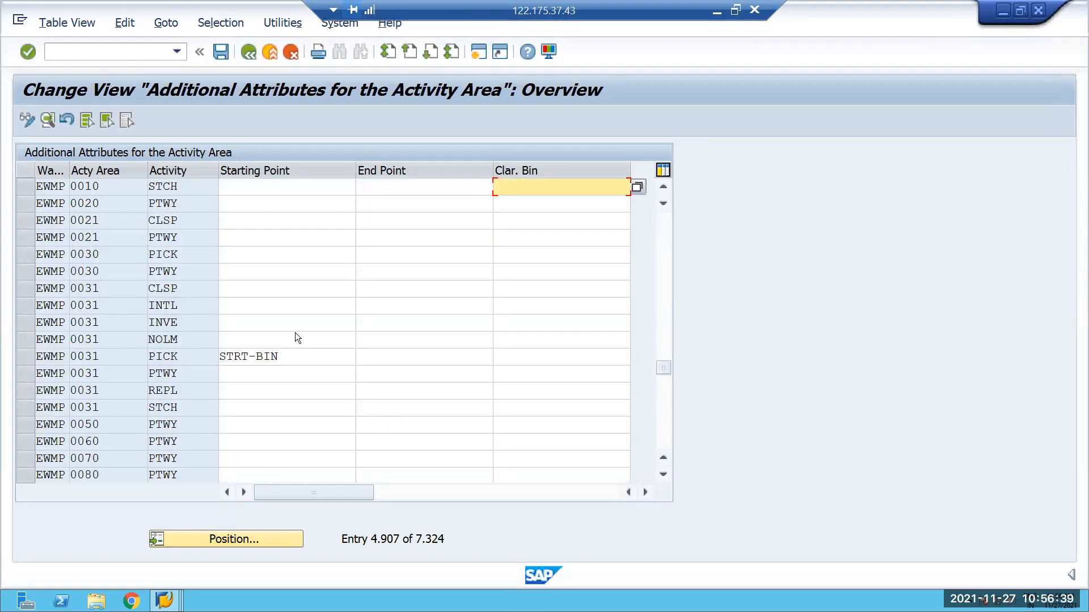
scroll(295, 338, "up", 5)
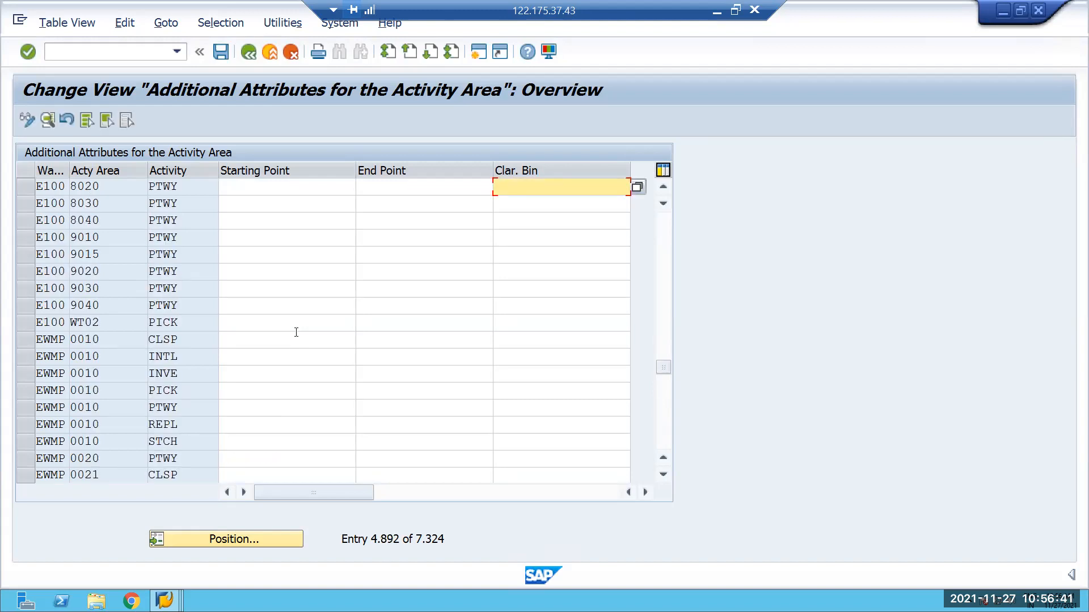
Open transaction /NSPRO and display the SAP Reference IMG.
left_click(87, 49)
type("/")
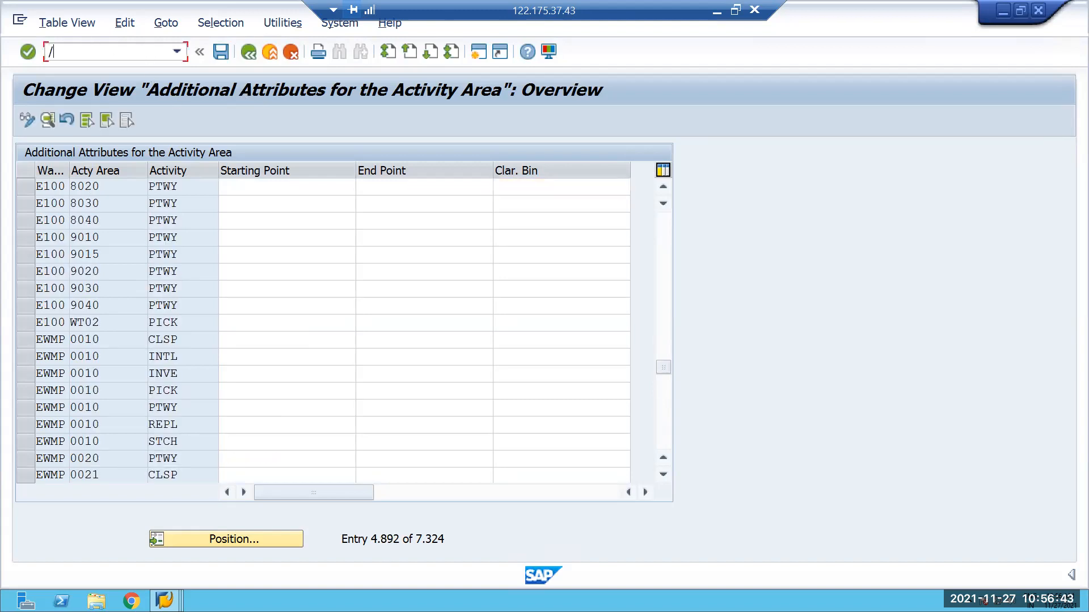
type("NSPRO")
key("Return")
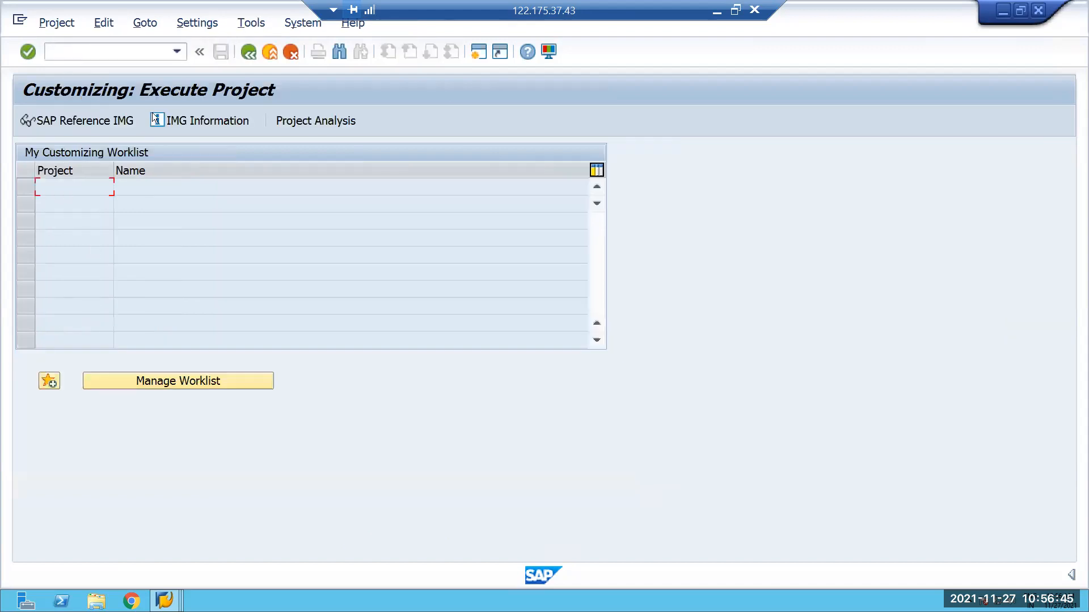
left_click(62, 117)
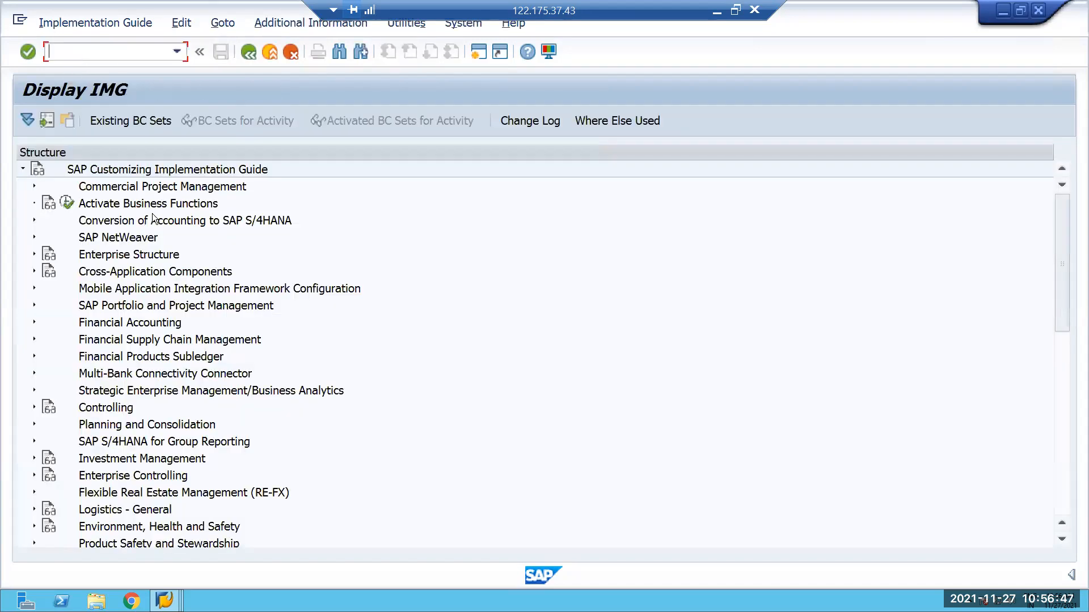
Open Define Process-Oriented Storage Control from the IMG's SCM Extended Warehouse Management cross-process settings for warehouse tasks.
left_click_drag(1067, 221, 1067, 321)
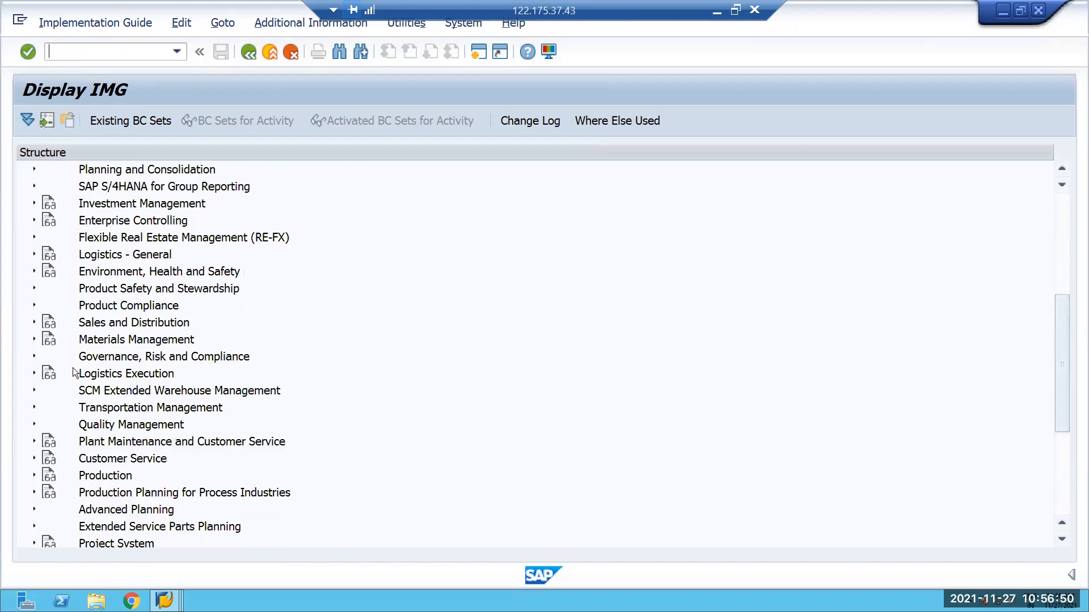
left_click(34, 390)
left_click(45, 340)
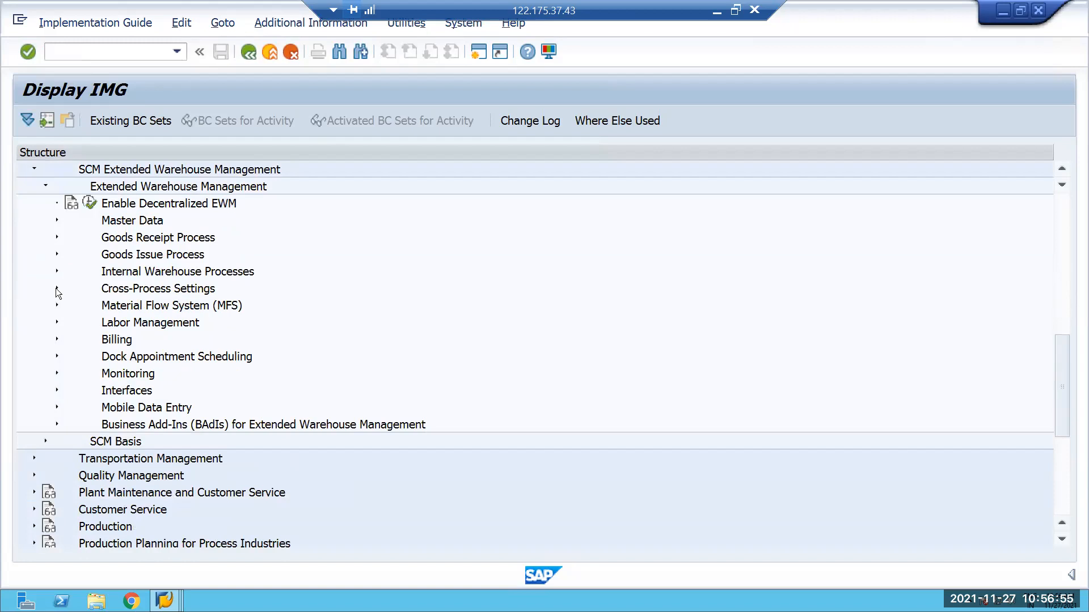
left_click(56, 288)
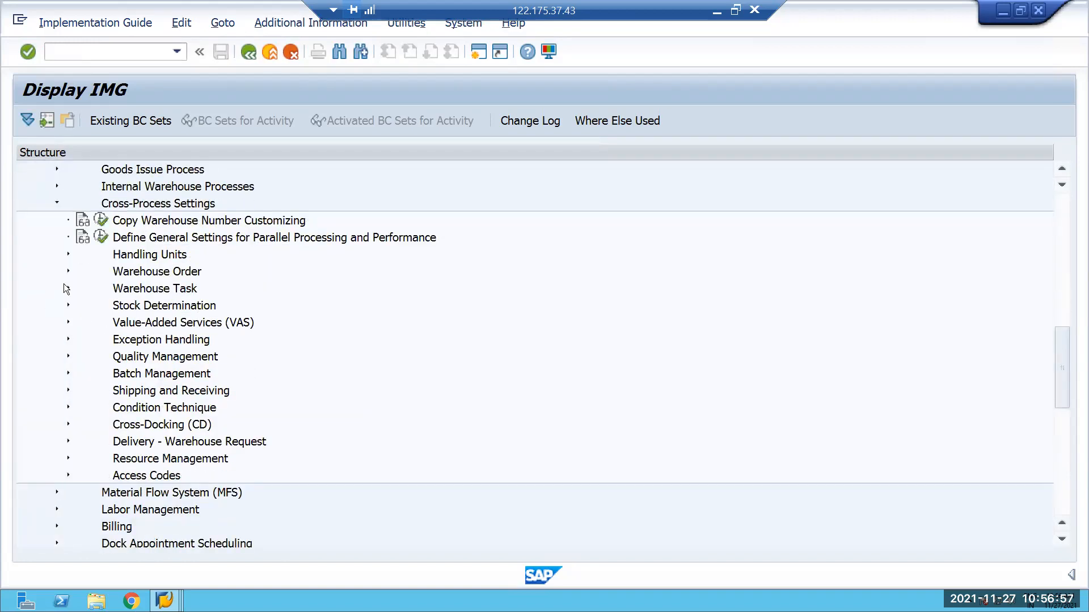
left_click(68, 289)
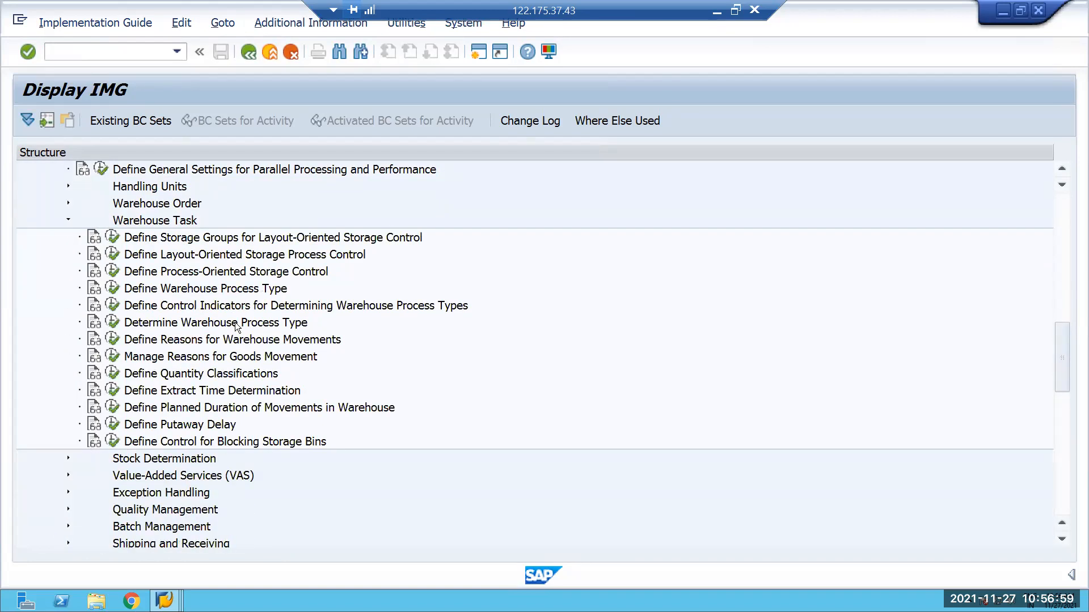
left_click(114, 237)
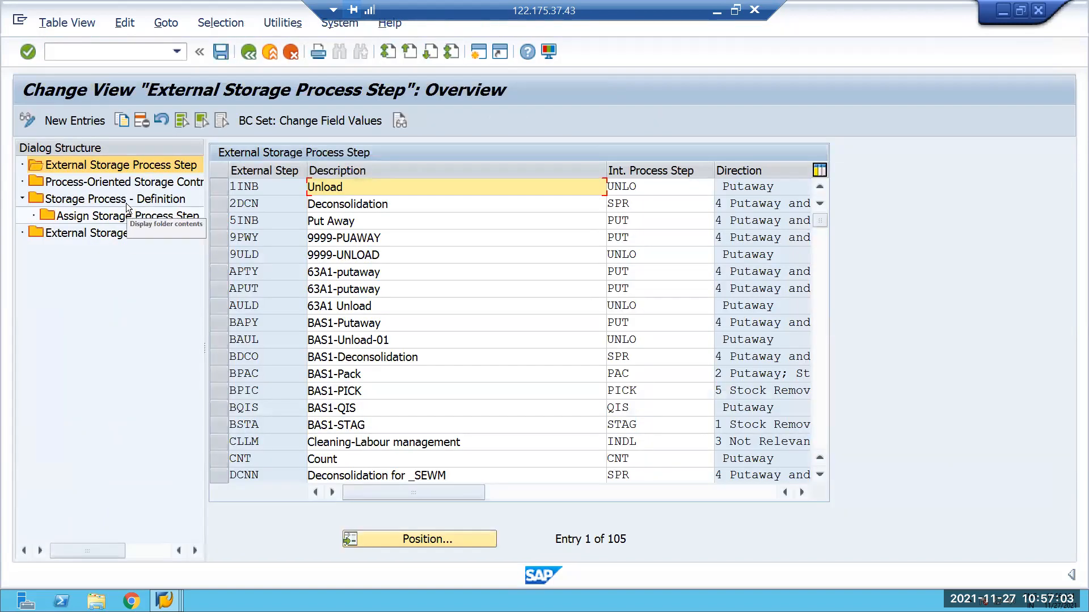
Display the storage process definitions and position the list at warehouse E001, storage process ZOUT.
left_click(393, 540)
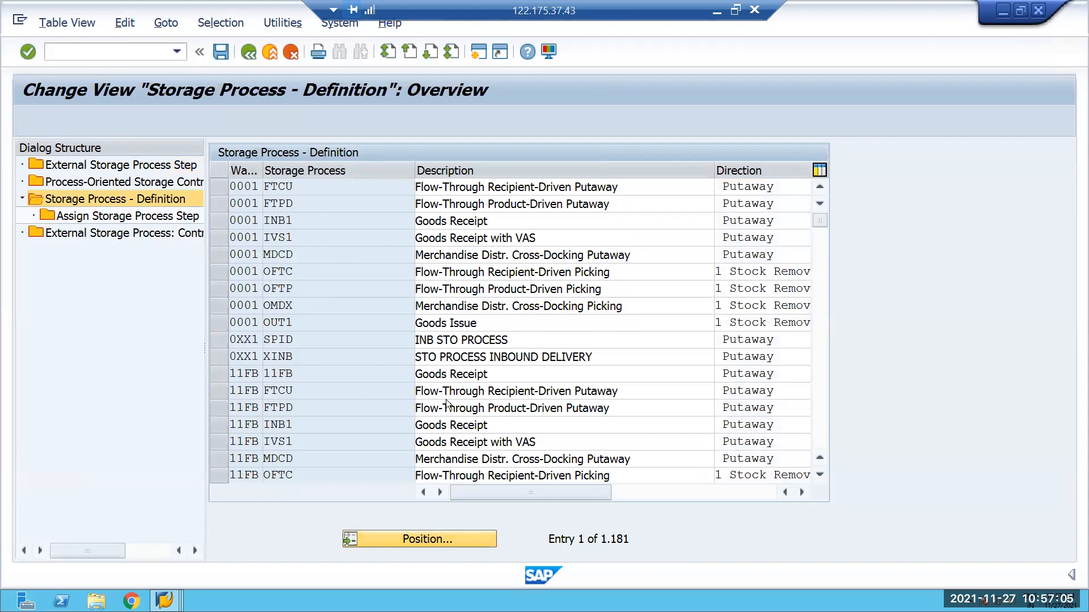
type("E001")
key("Tab")
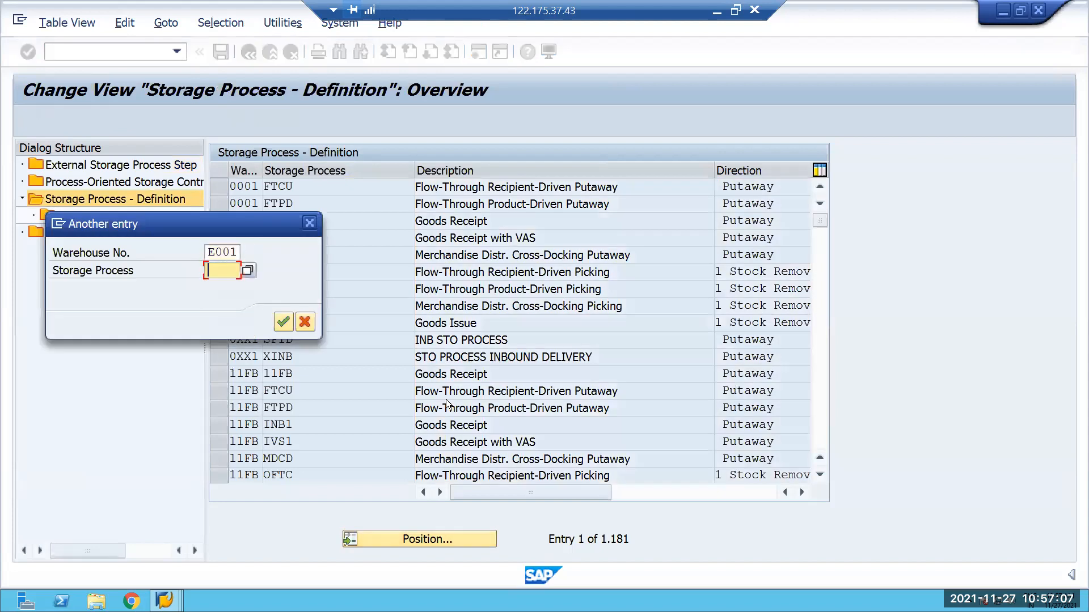
type("ZOI")
key("BackSpace")
type("UT")
key("Return")
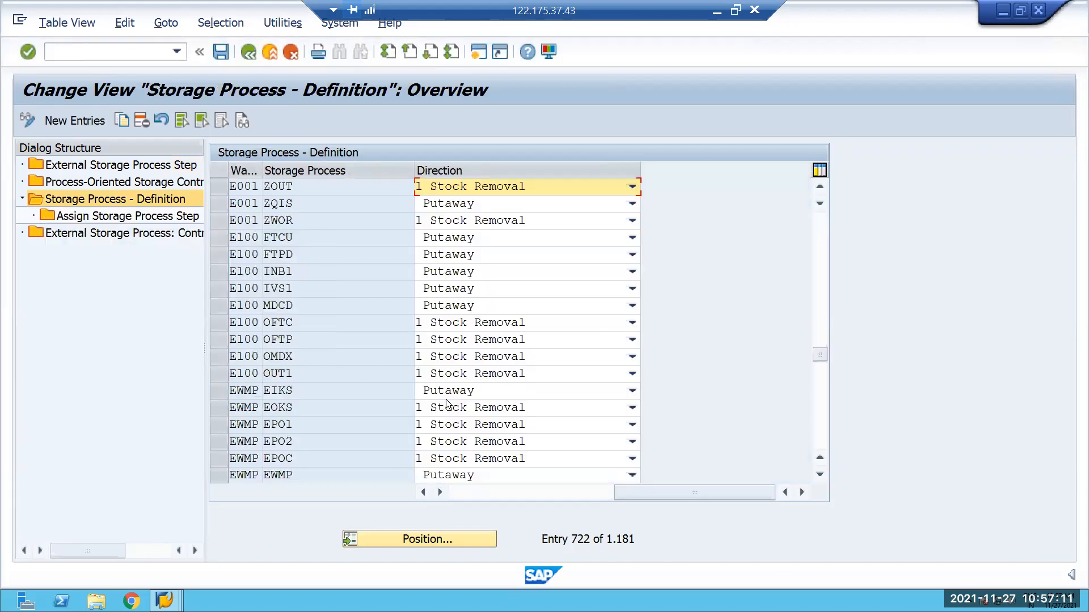
Select warehouse E001's storage process VOUT and examine its assigned storage process steps.
left_click(221, 188)
left_click(310, 193)
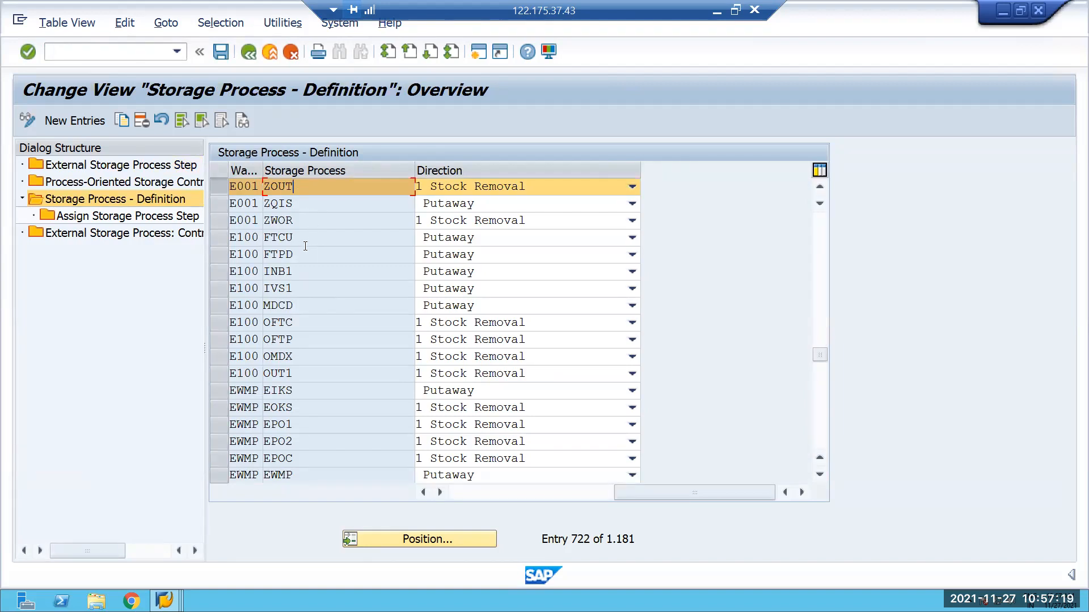
left_click(230, 187)
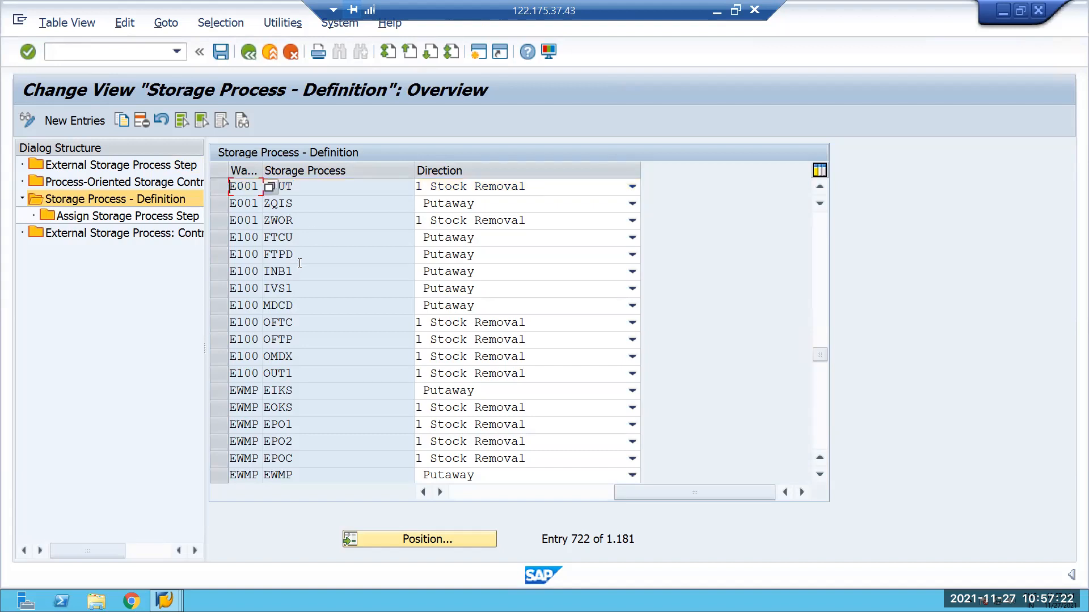
left_click(303, 224)
scroll(311, 239, "up", 1)
left_click(228, 221)
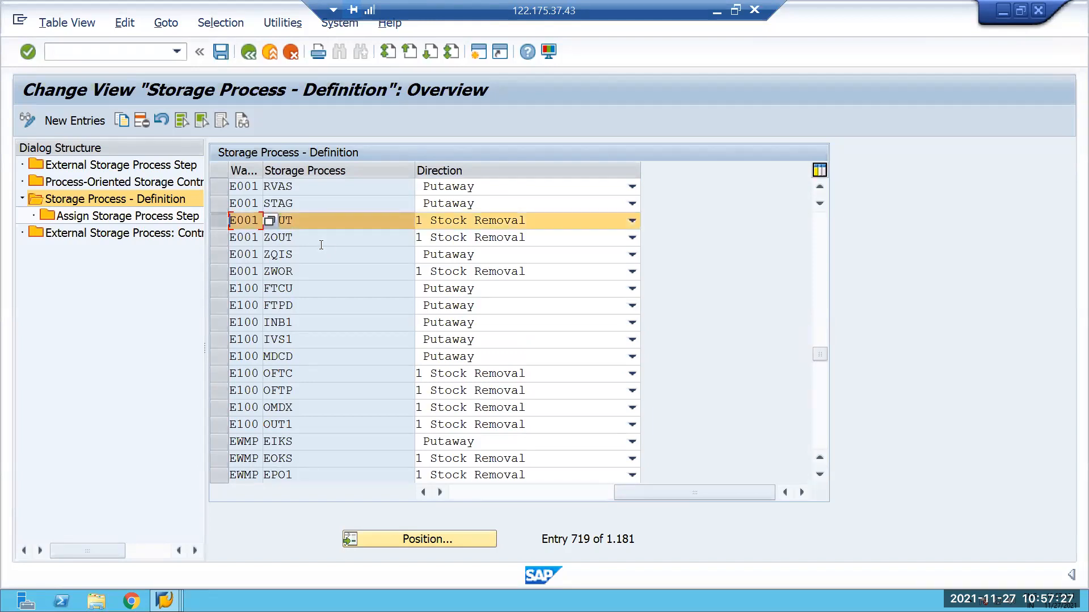
double_click(148, 217)
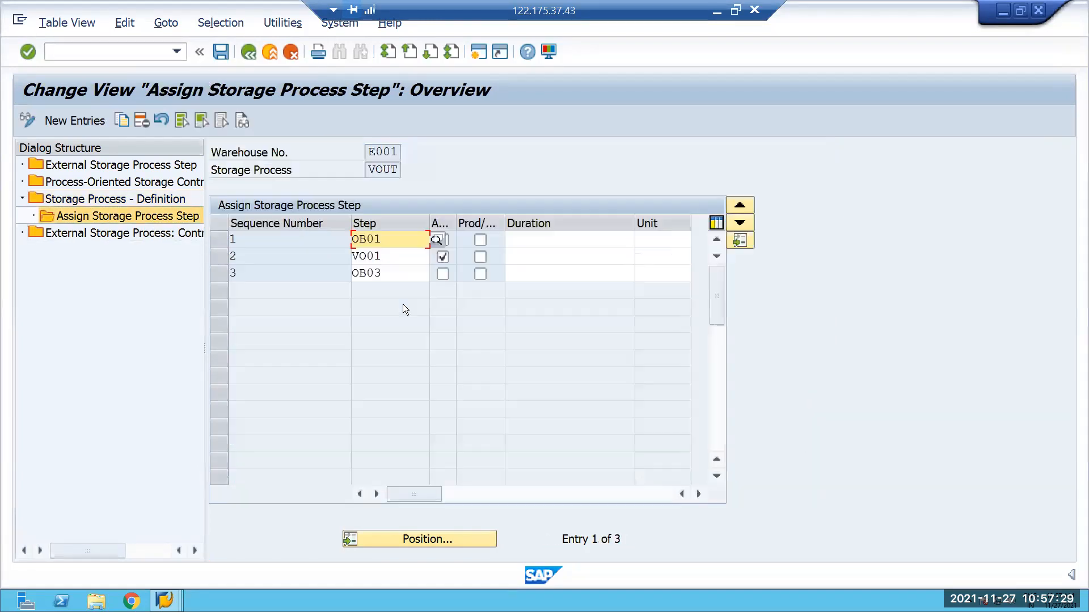
left_click(574, 261)
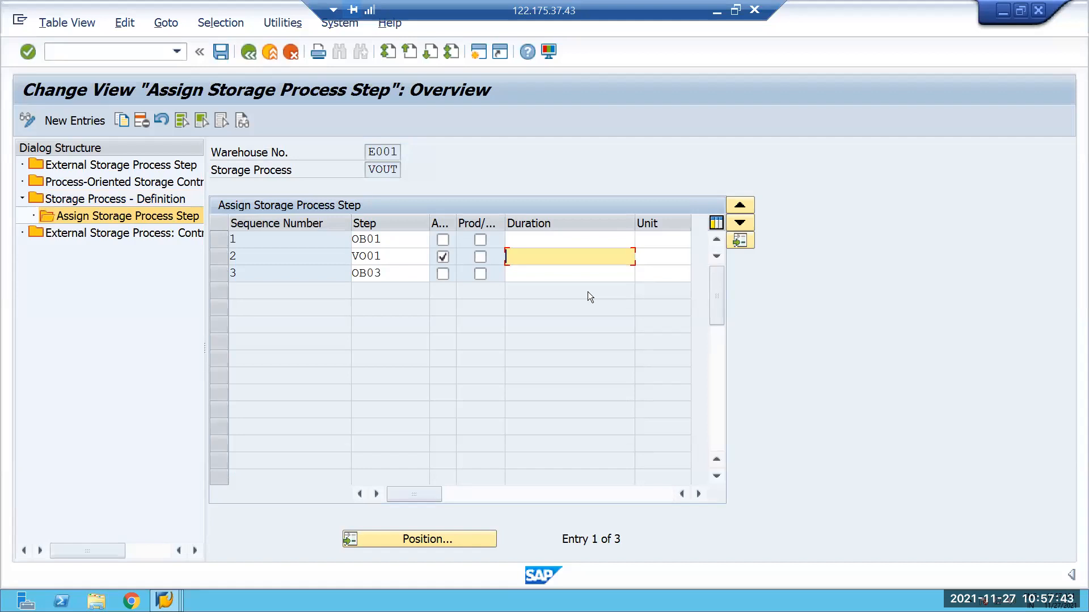
Display Process-Oriented Storage Control, position it at warehouse E001, and examine the entries for its external steps.
double_click(114, 181)
left_click(397, 538)
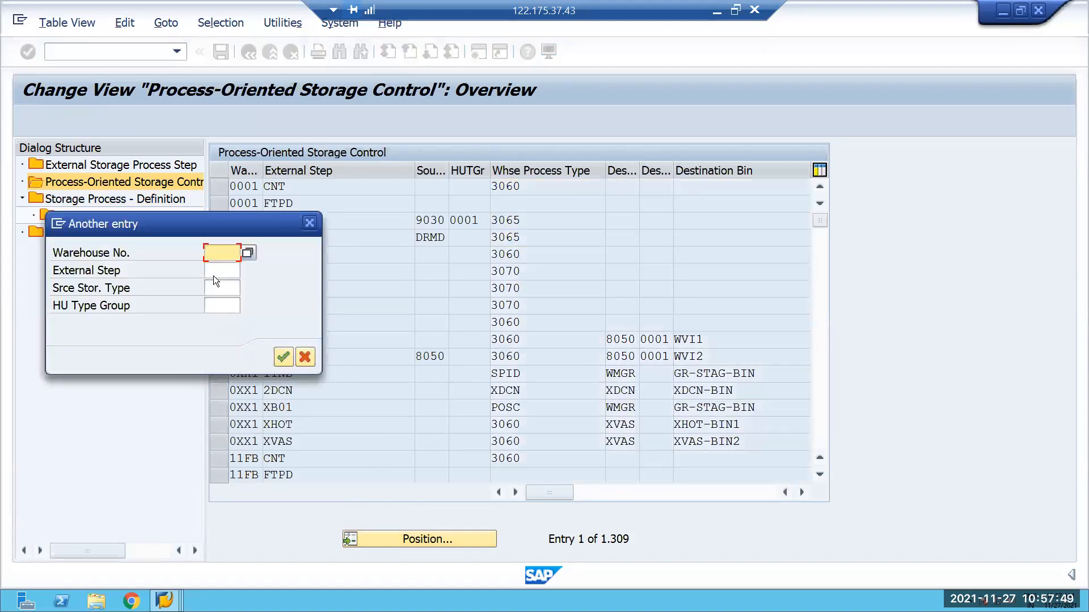
left_click(227, 273)
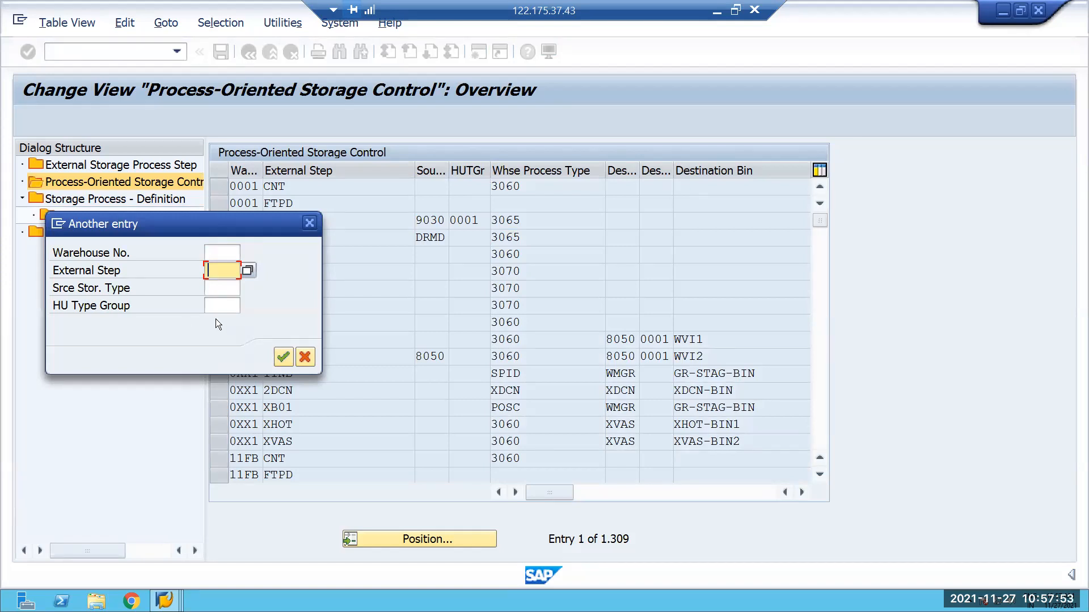
left_click(218, 252)
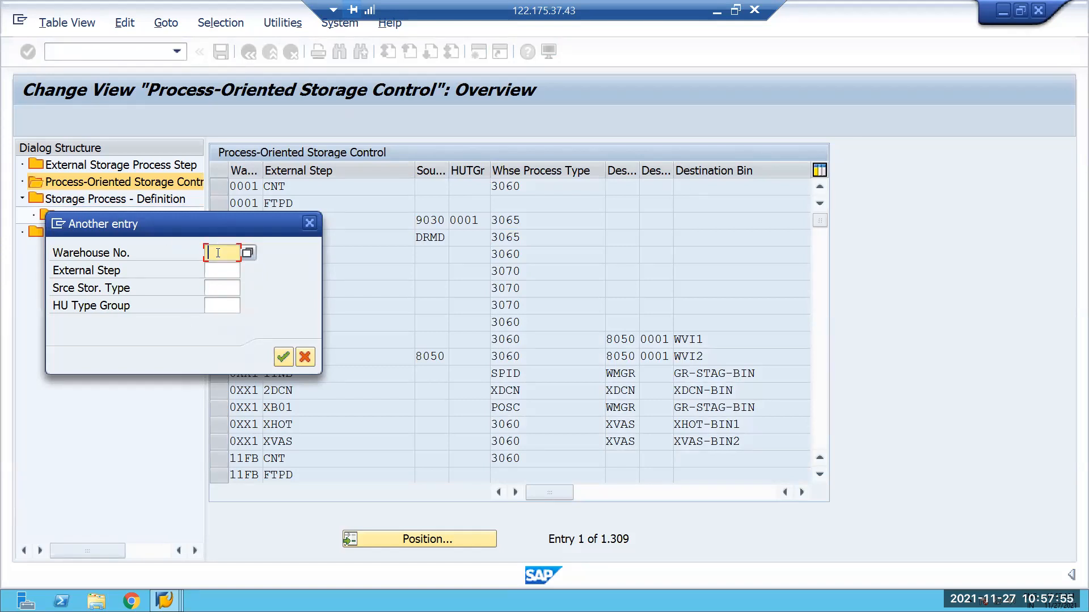
type("E001")
key("Return")
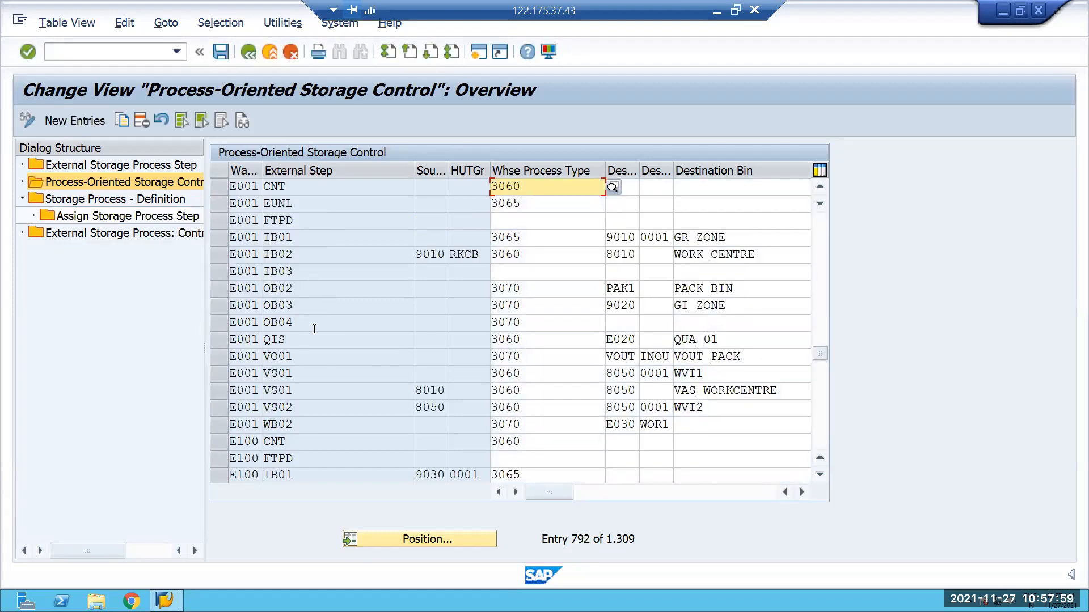
scroll(318, 325, "down", 2)
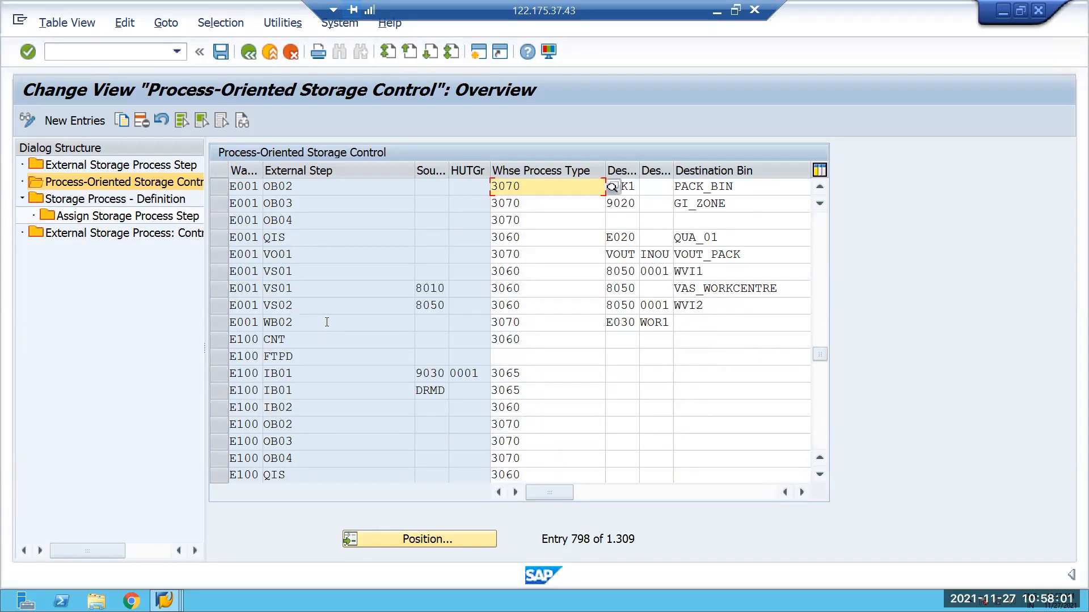
scroll(329, 322, "down", 1)
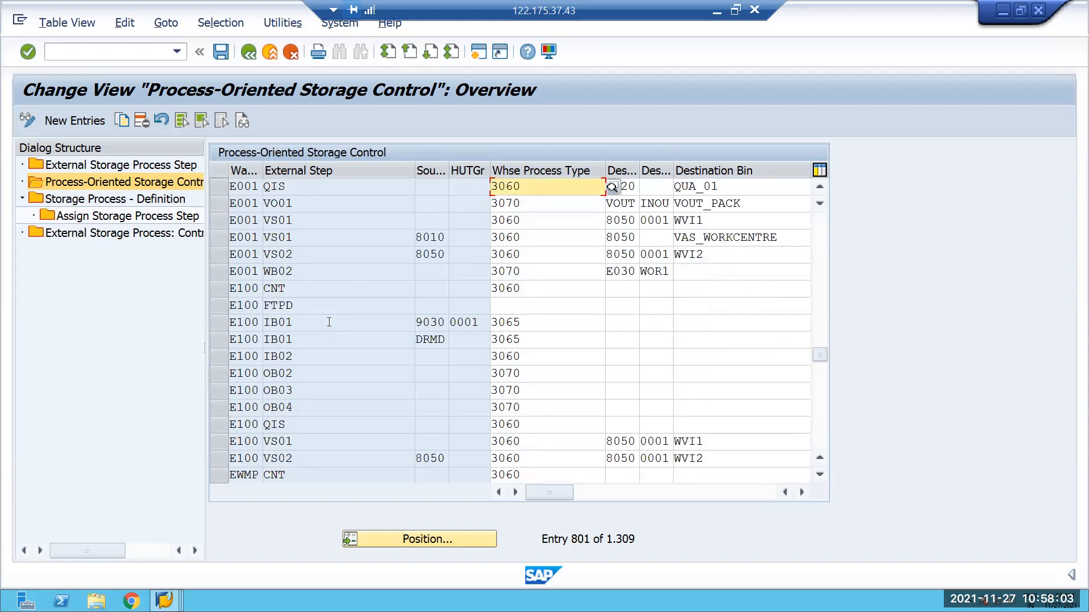
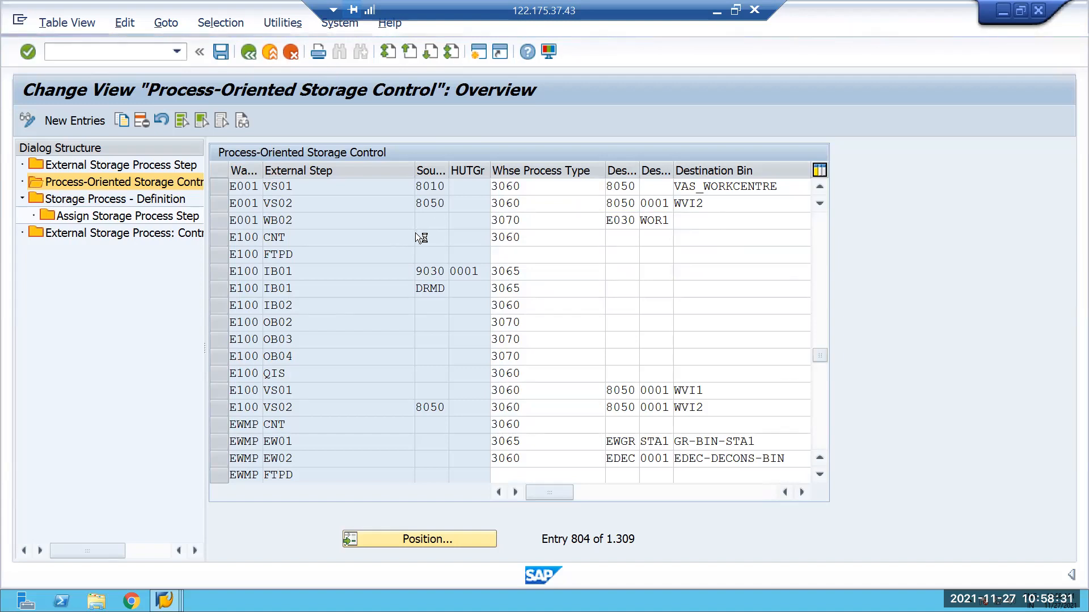
Enable Rules-Based for warehouse E001's external step VO01 and save the change to the proposed customizing request.
key("Tab")
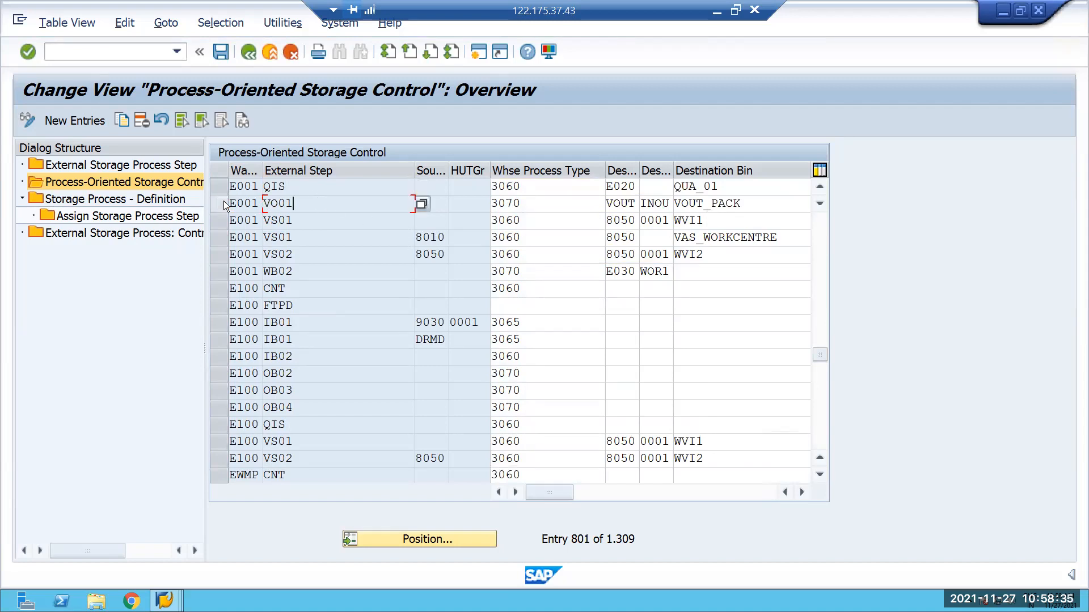
left_click(223, 201)
key("Tab")
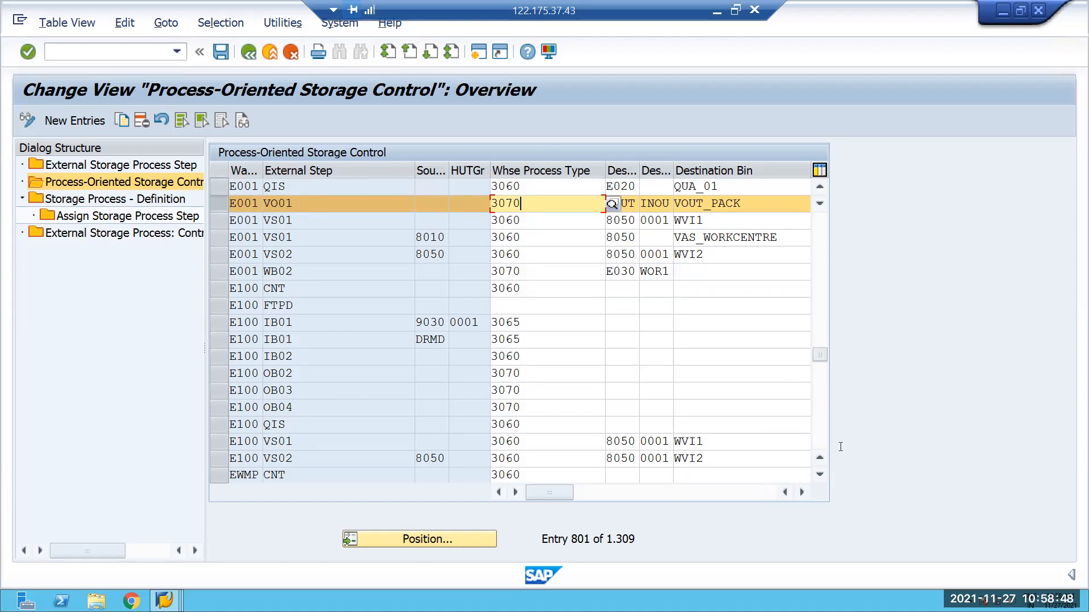
left_click(802, 491)
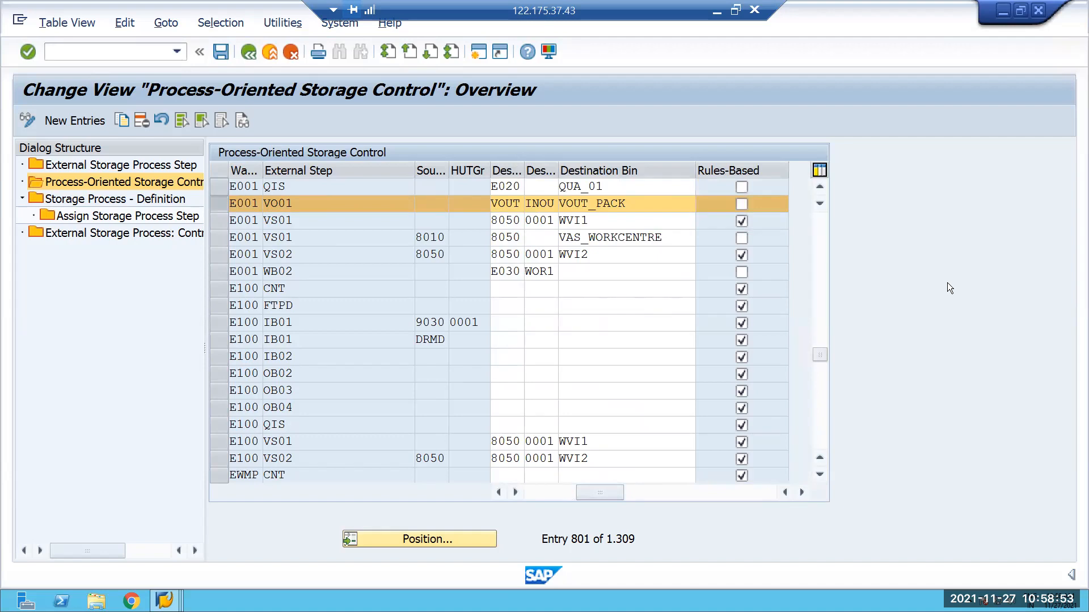
left_click(740, 203)
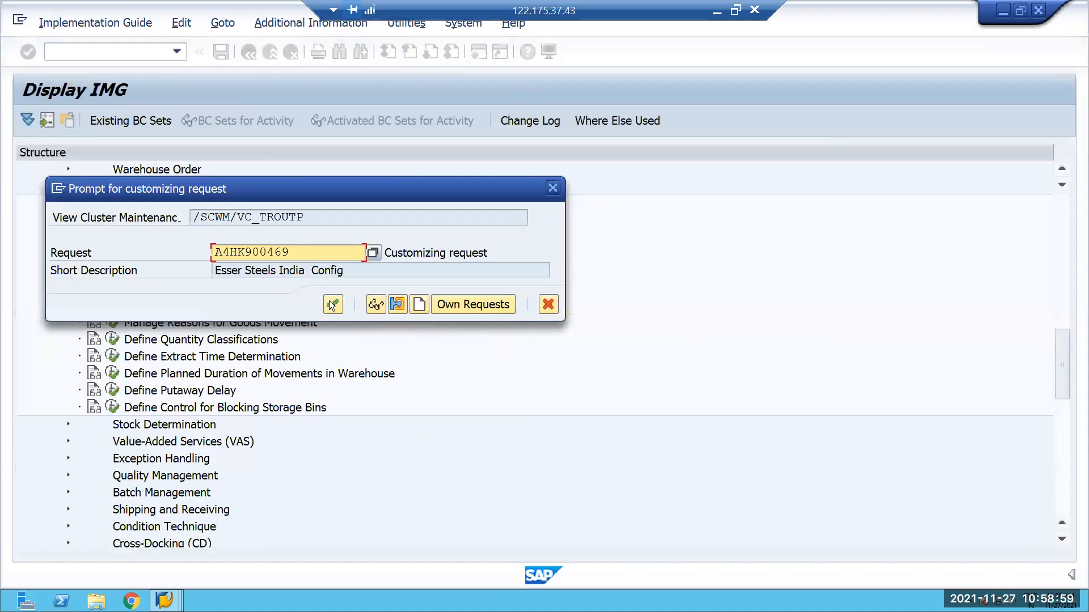
left_click(332, 303)
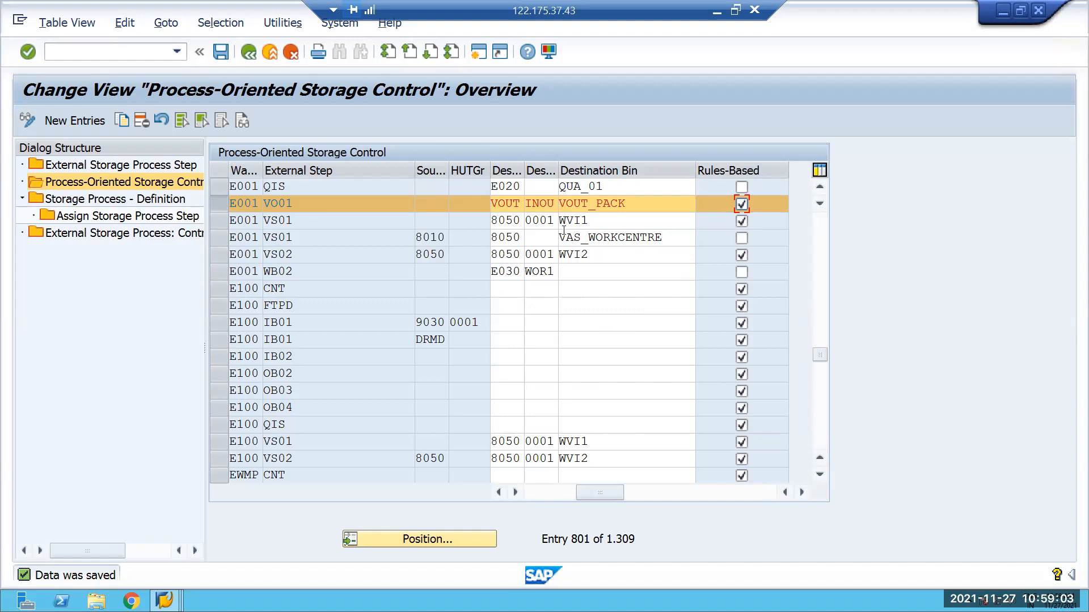
Start transaction VA01 and create a standard order (OR) by copying the existing sales order for sold-to party OLAM.
left_click(61, 50)
type("VA01")
key("Return")
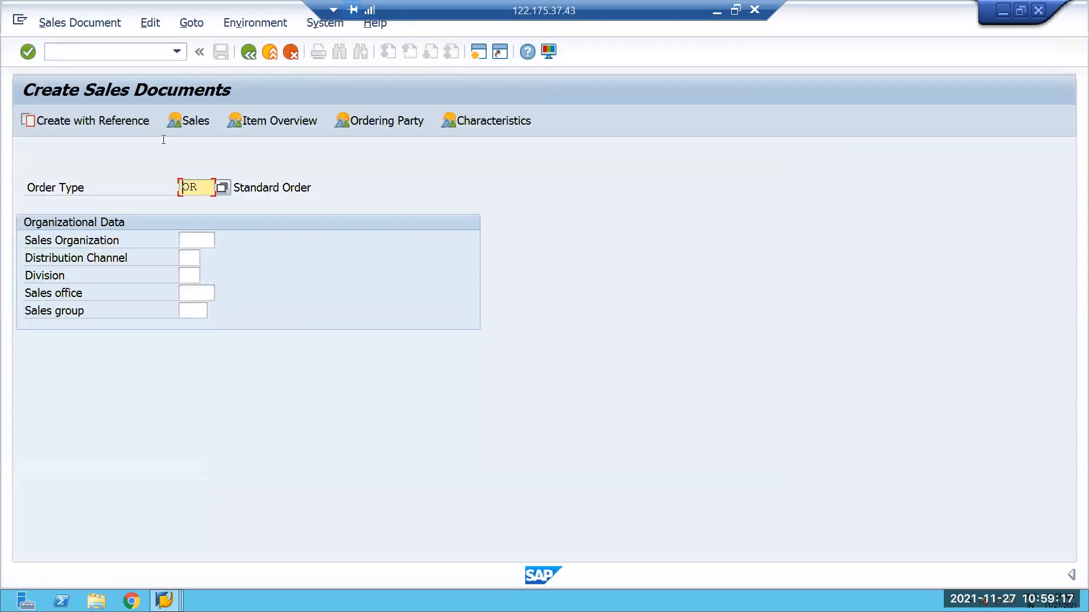
left_click(126, 122)
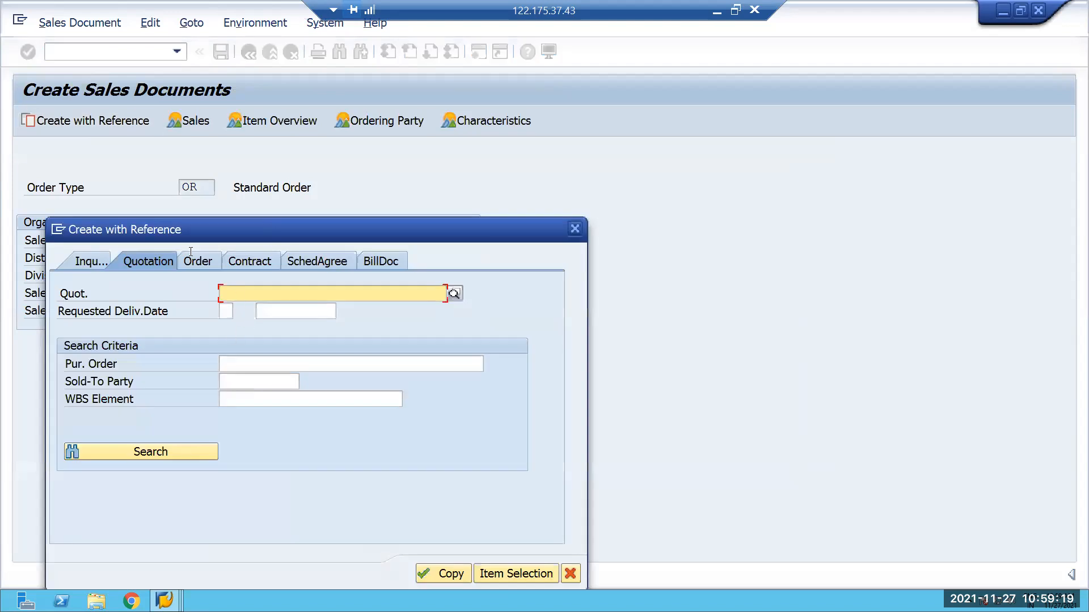
left_click(195, 263)
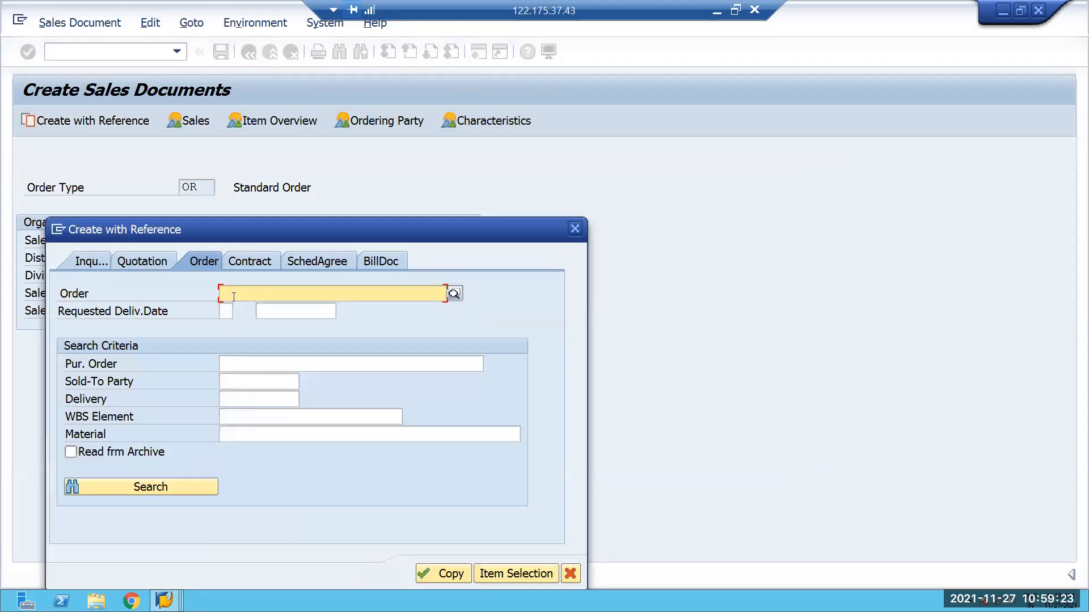
type("1")
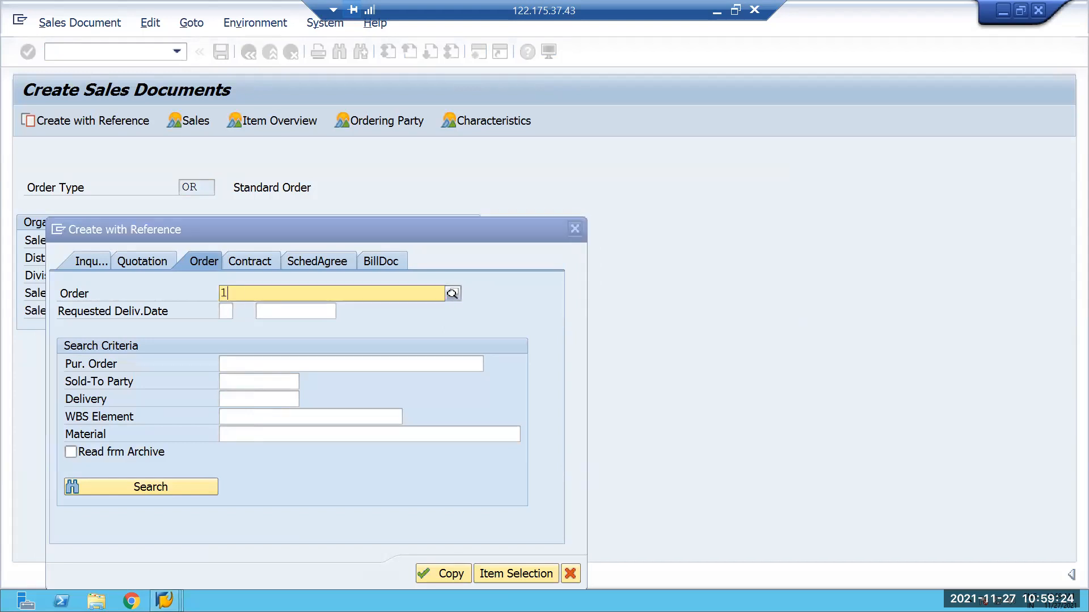
type("177")
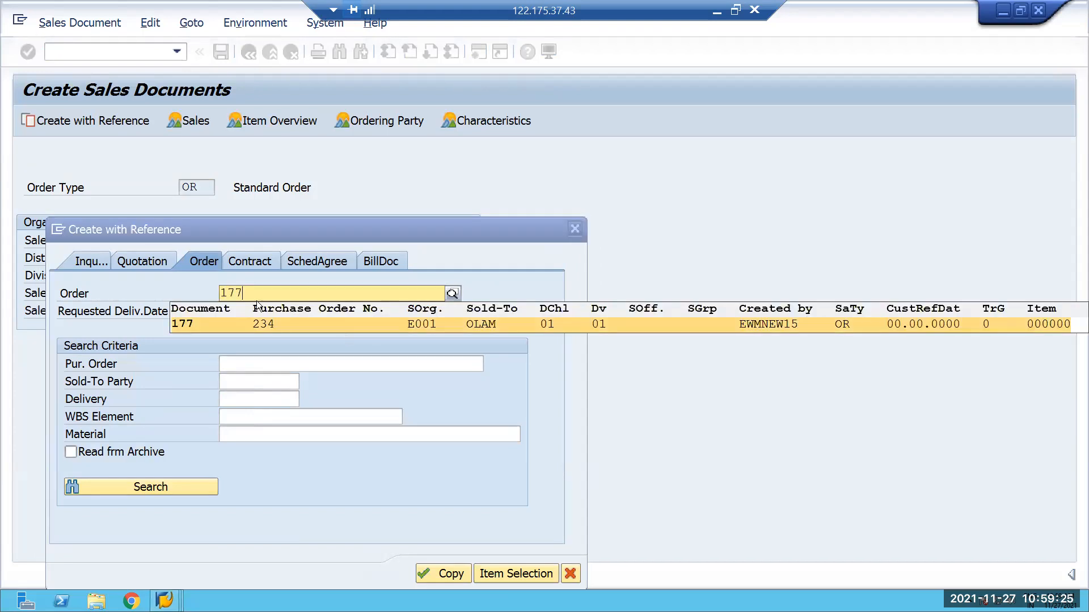
left_click(261, 321)
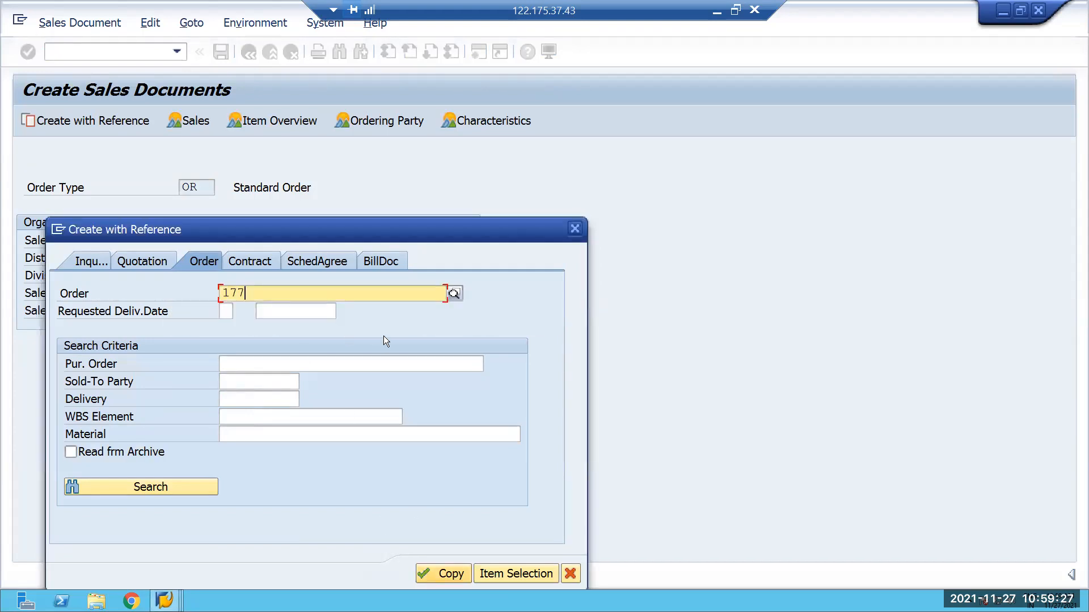
left_click(443, 572)
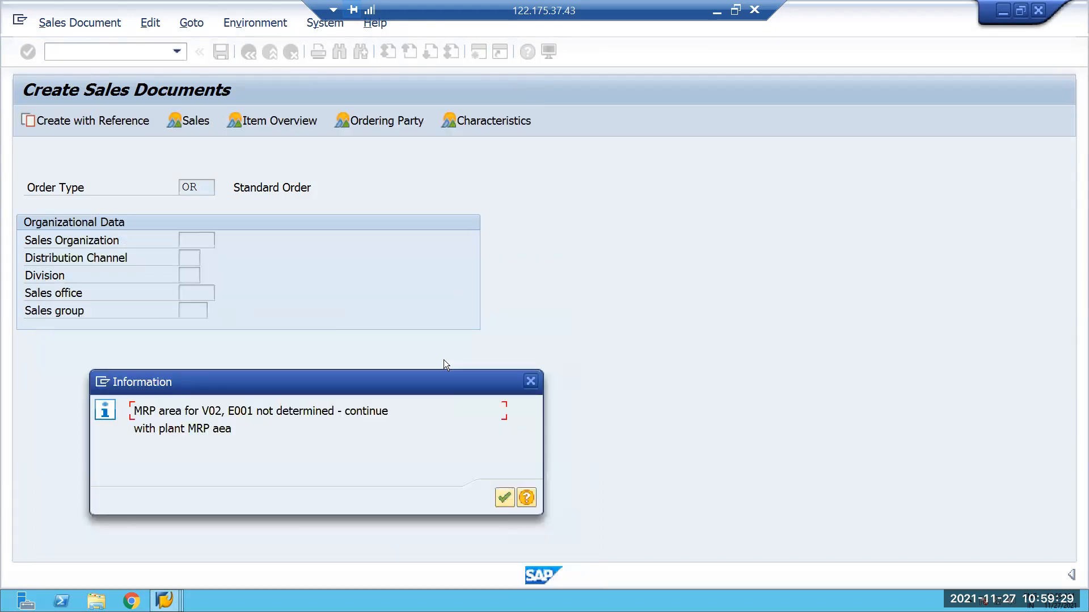
left_click(504, 498)
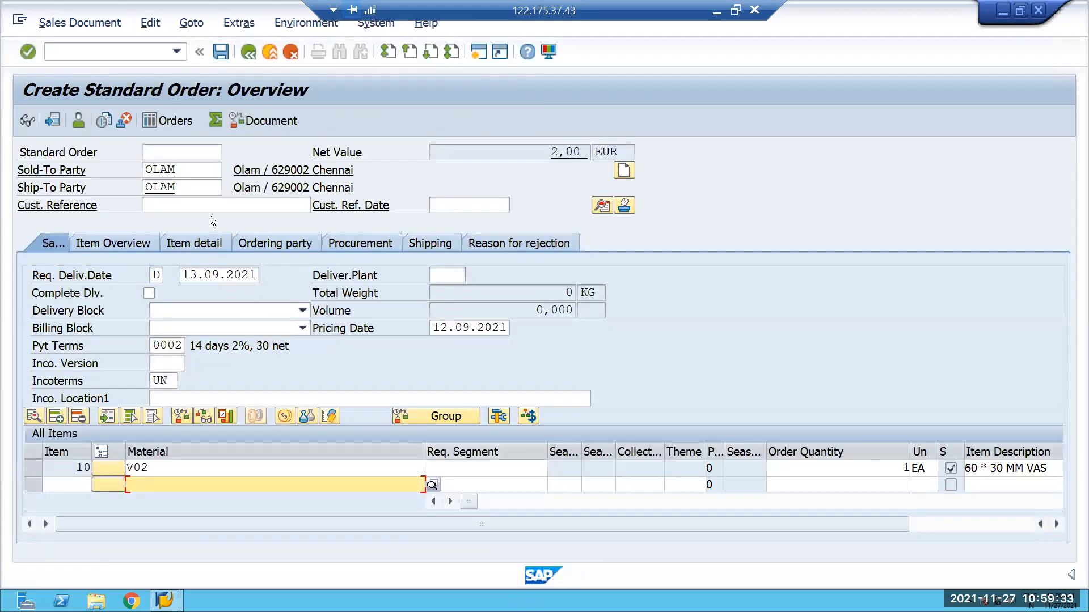
Enter customer reference 234 and set the first schedule line's delivery date of item 10 to 29.11.2021.
left_click(201, 208)
left_click(211, 221)
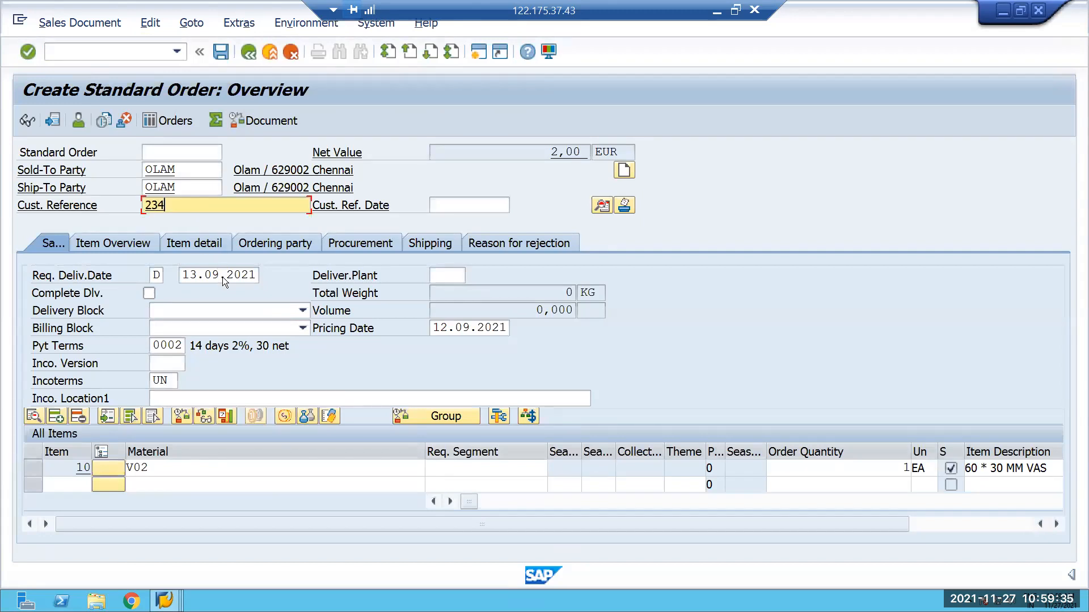
key("Return")
double_click(142, 470)
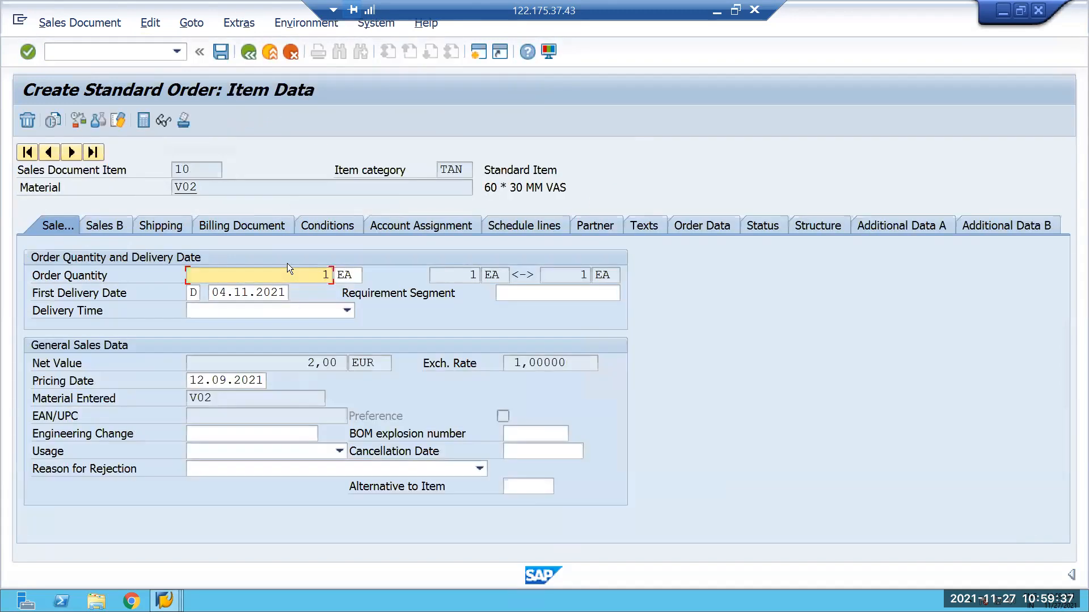
left_click(164, 226)
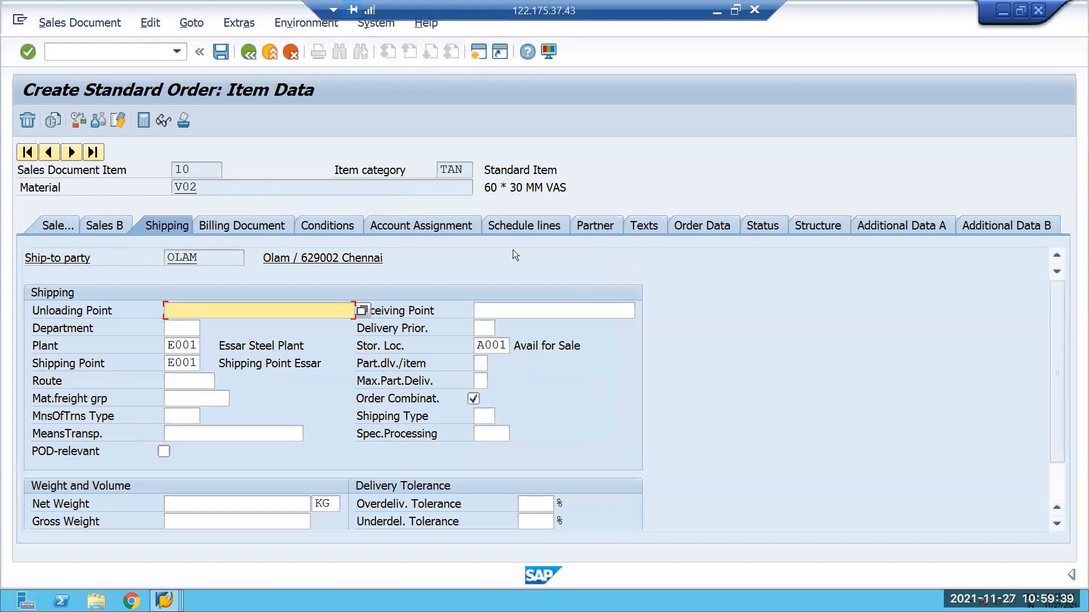
left_click(530, 225)
left_click(194, 363)
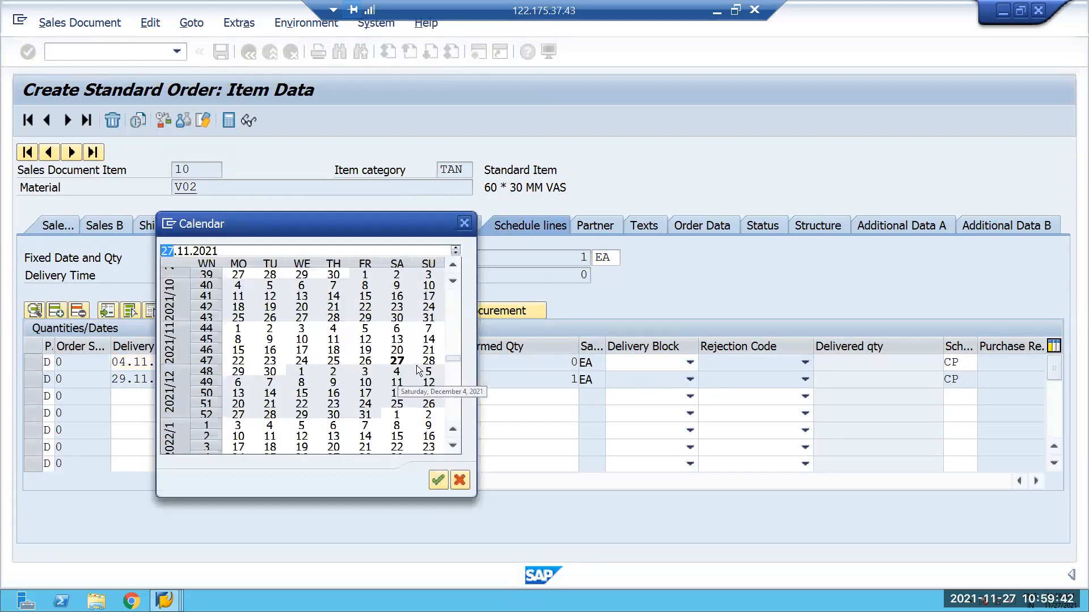
double_click(241, 371)
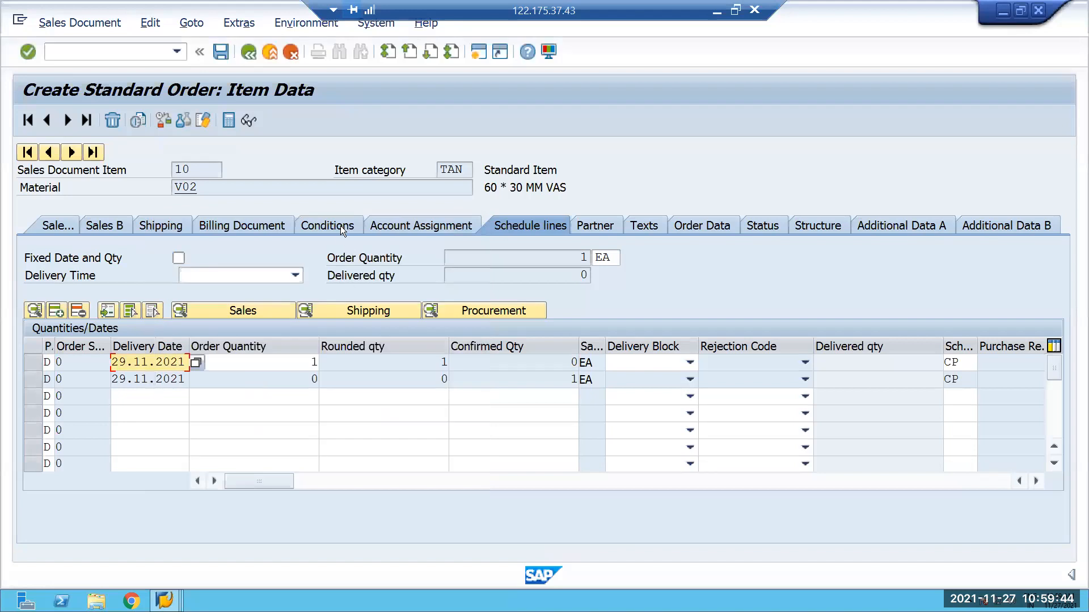
left_click(248, 56)
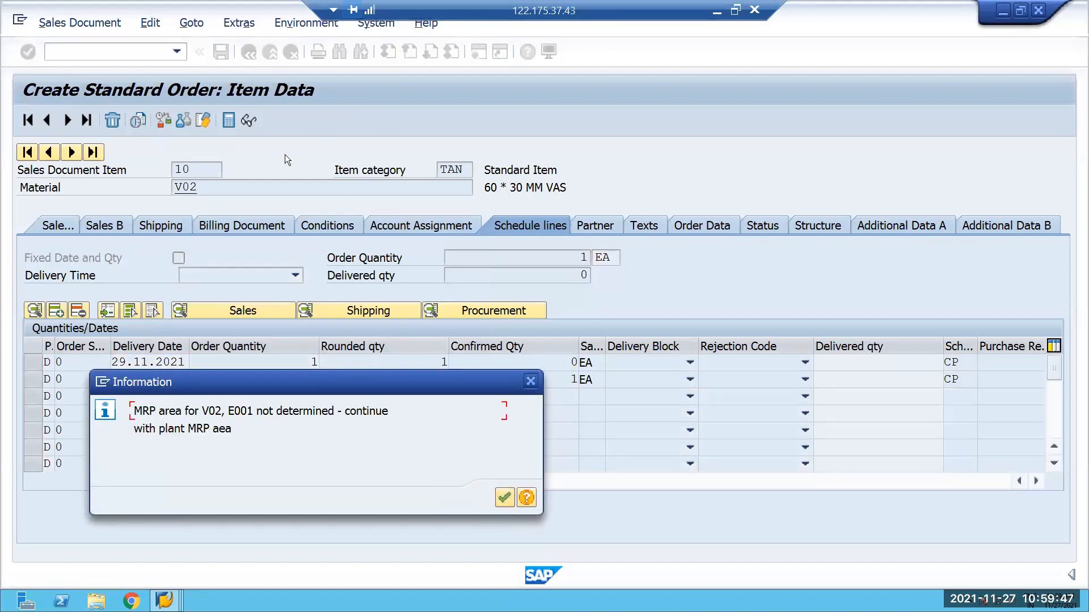
left_click(499, 498)
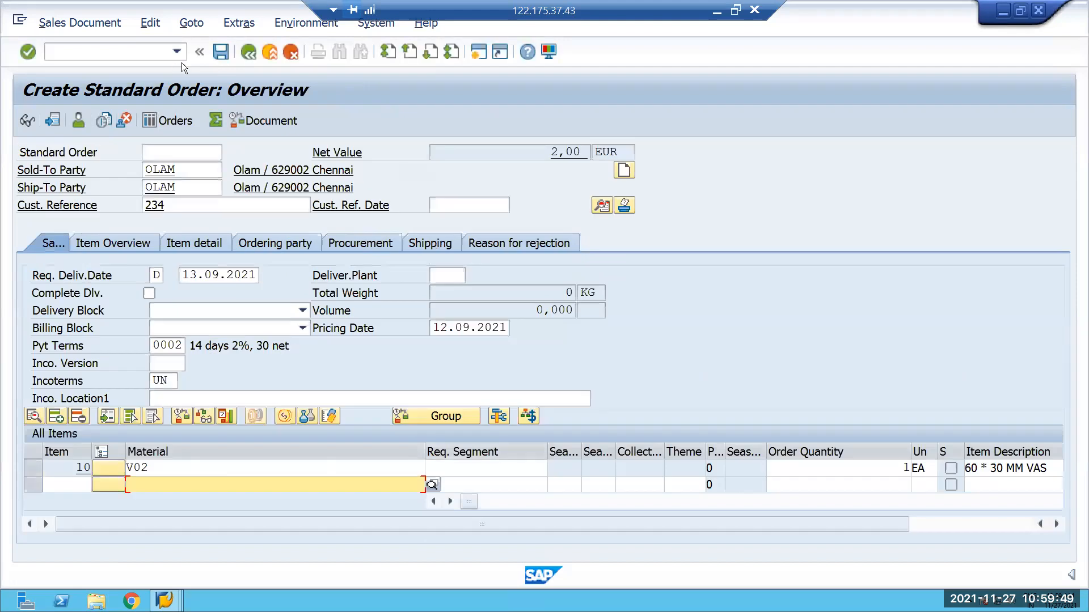
Complete the order's missing data for item 10 with net and gross weight 1 KG and save the order.
left_click(150, 24)
left_click(193, 255)
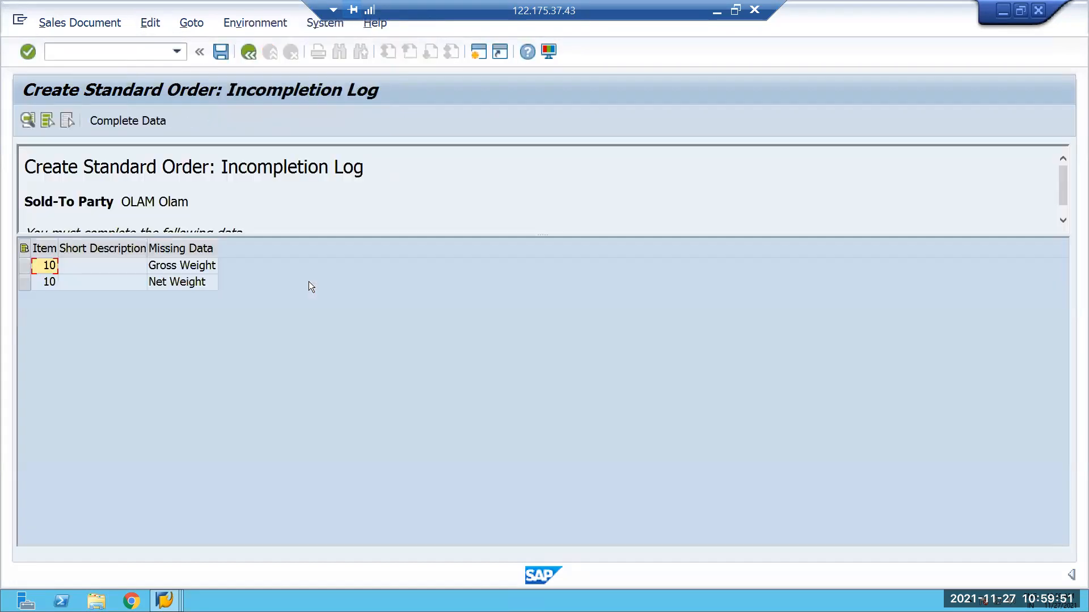
double_click(168, 265)
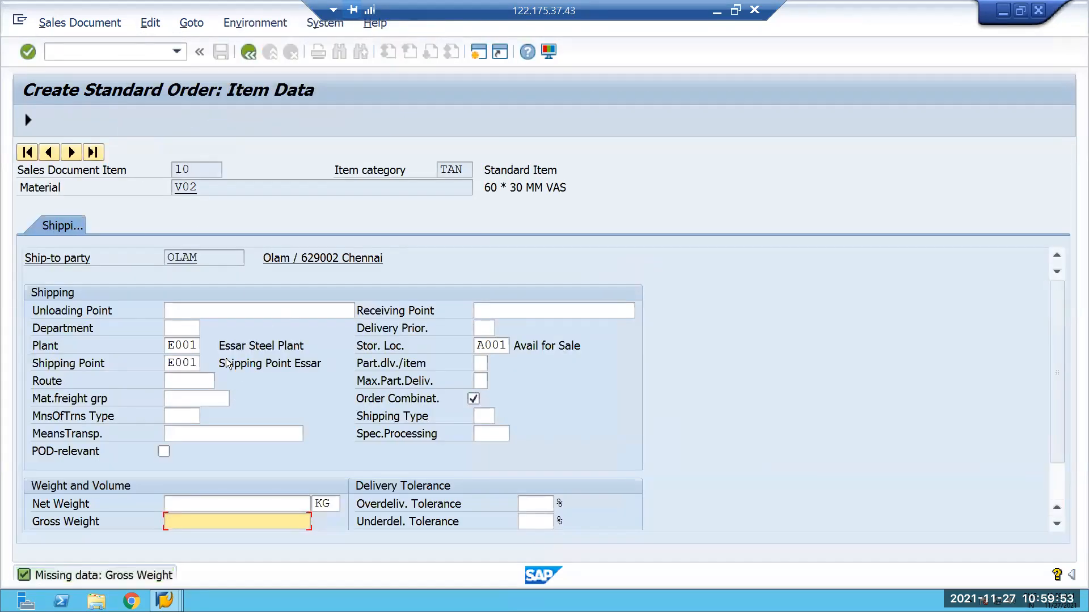
left_click(308, 496)
type("1")
left_click(294, 521)
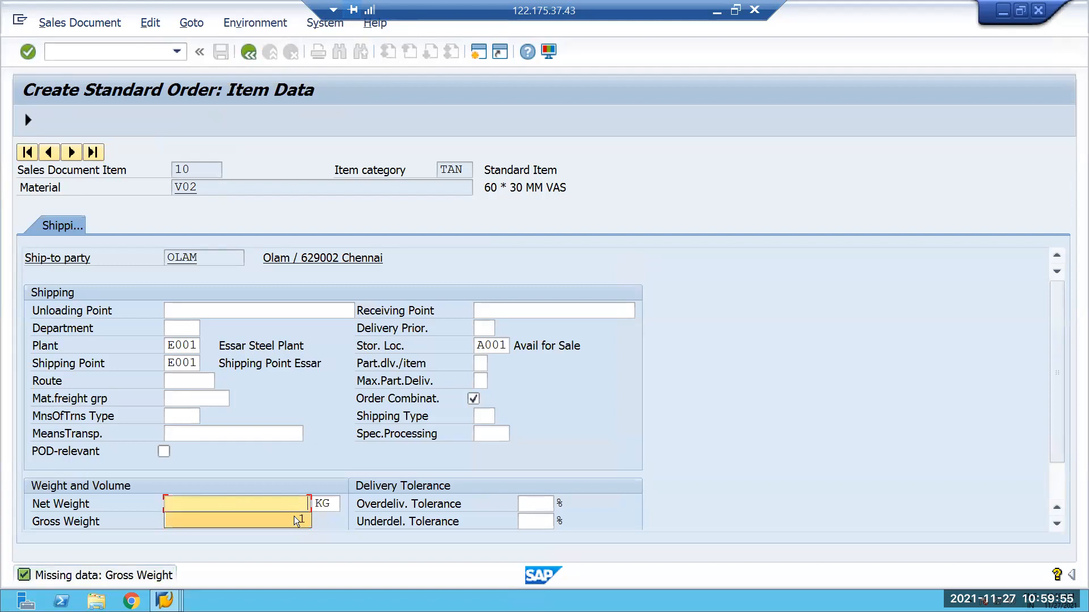
type("1")
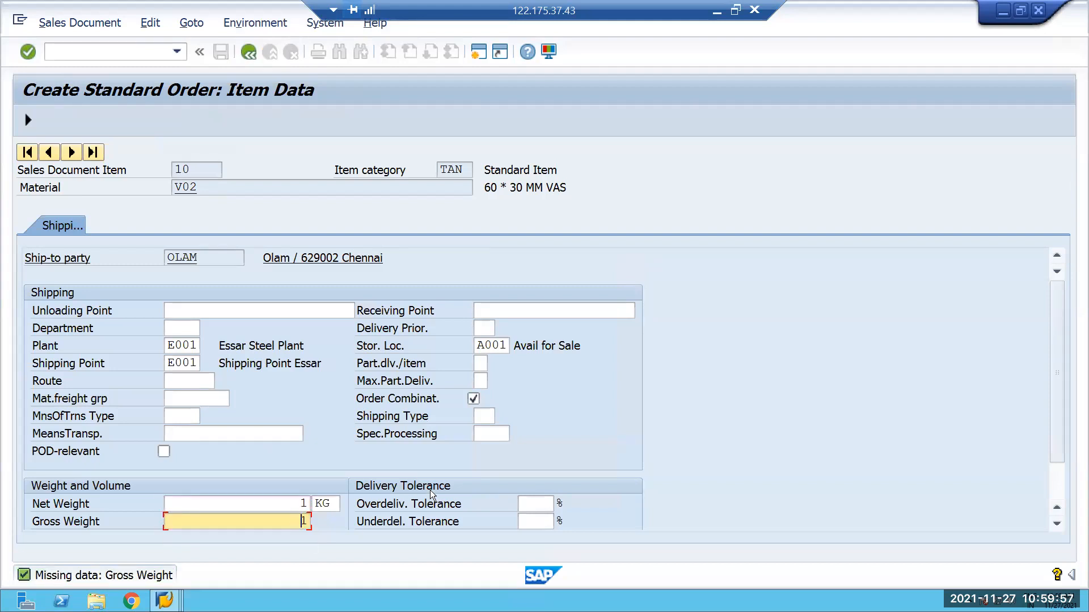
key("Return")
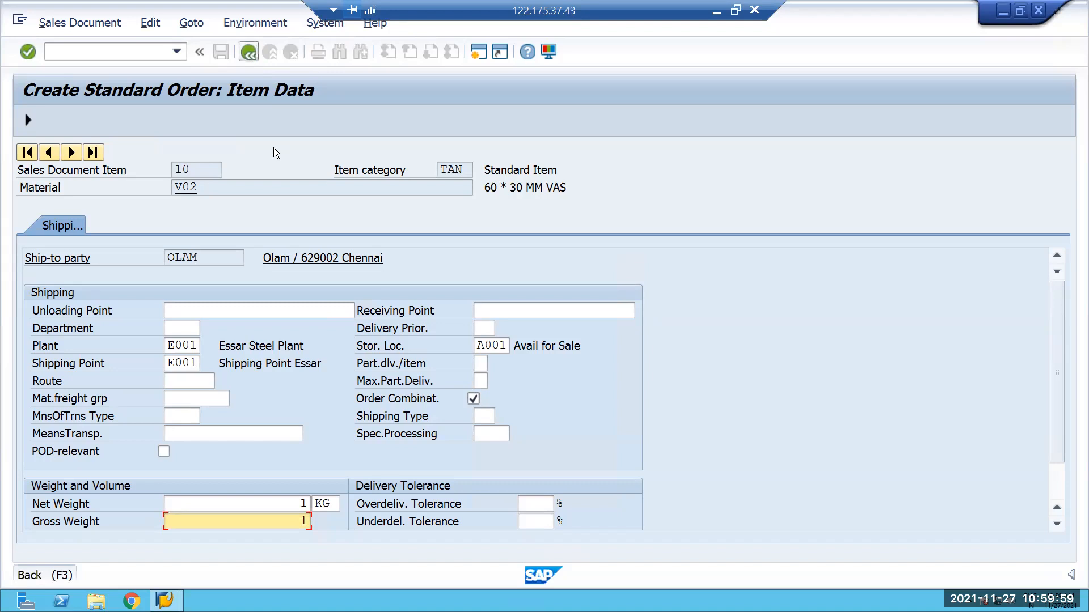
left_click(247, 52)
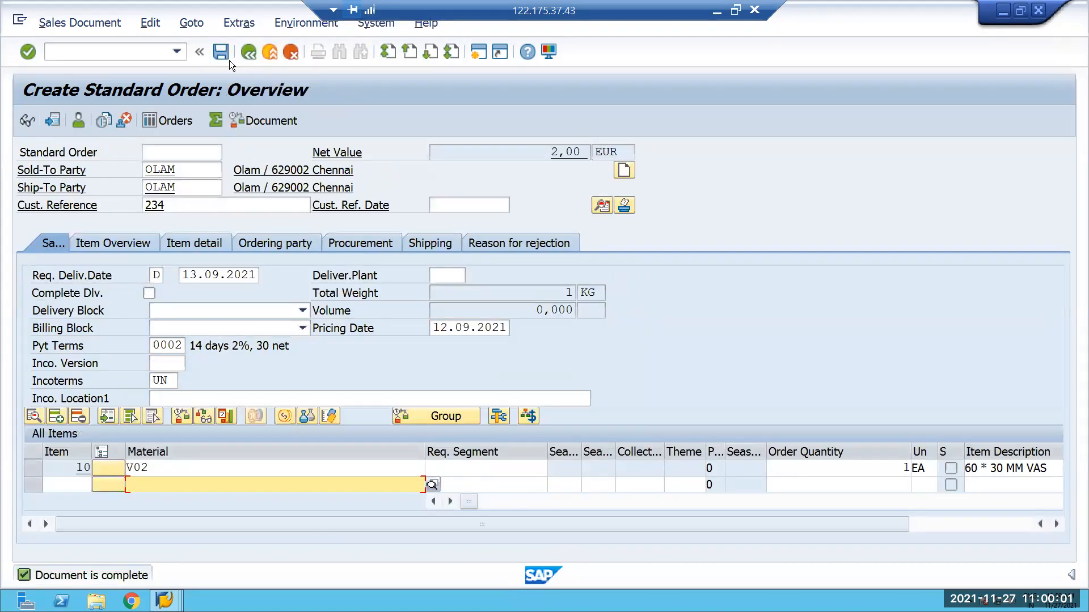
left_click(221, 53)
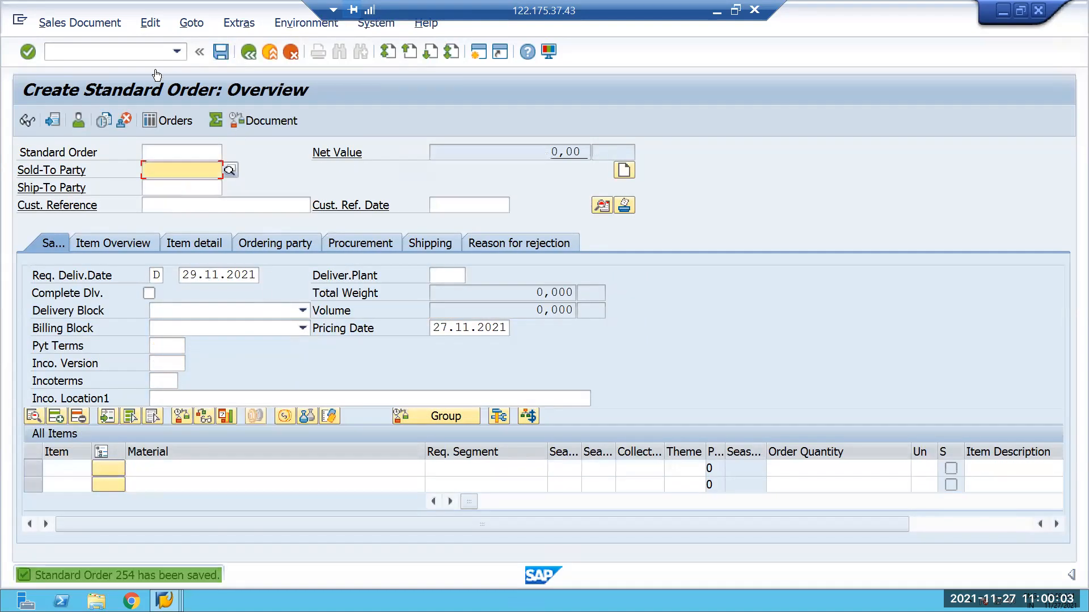
Create and save an outbound delivery for the new sales order at shipping point E001 with transaction VL01N.
left_click(76, 57)
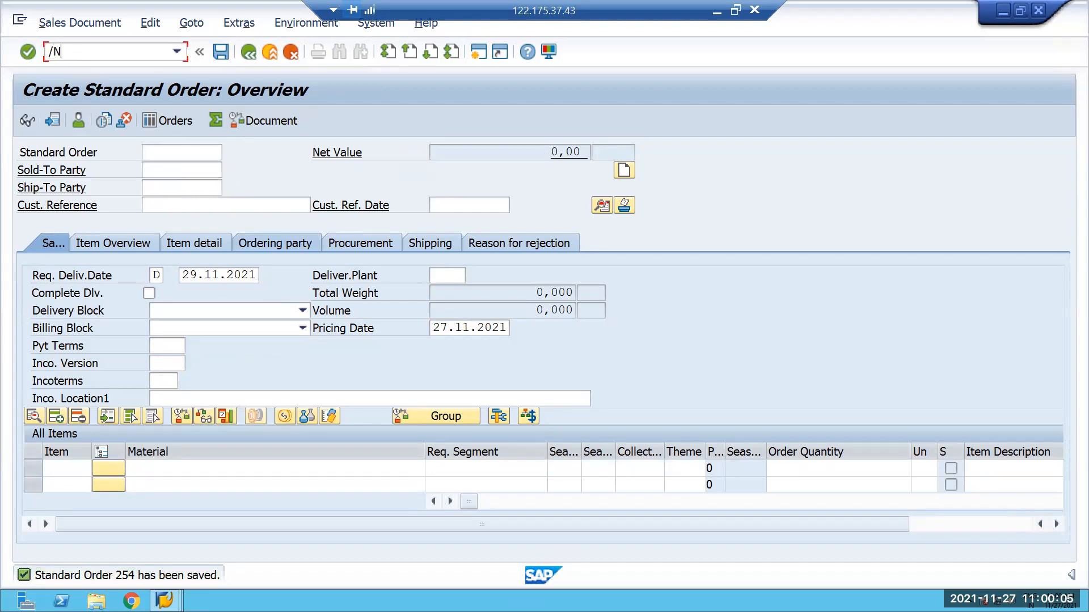
type("/NVL01N")
key("Return")
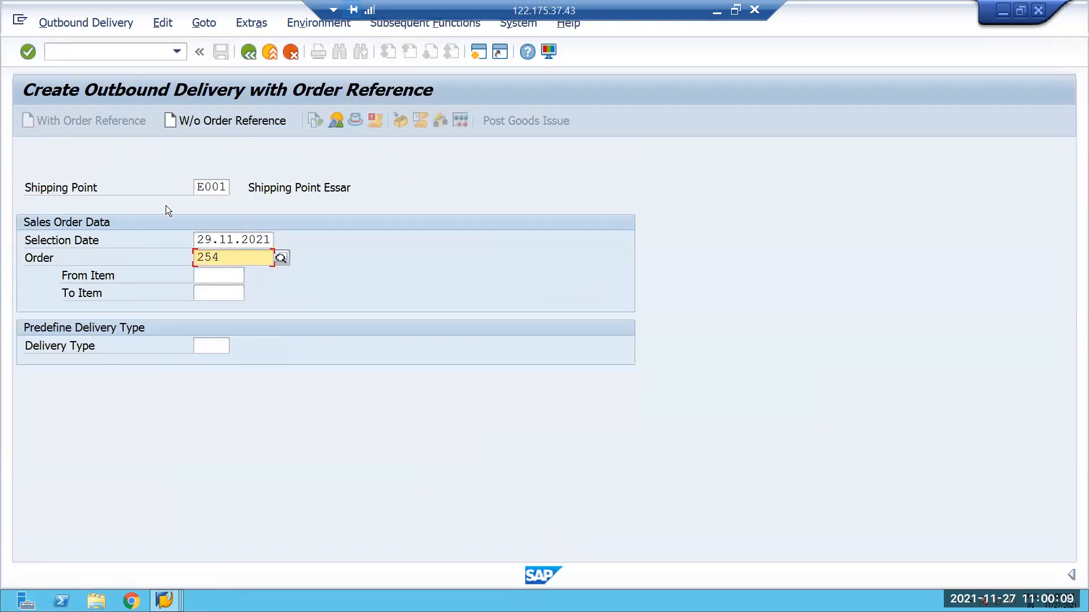
key("Return")
left_click(222, 52)
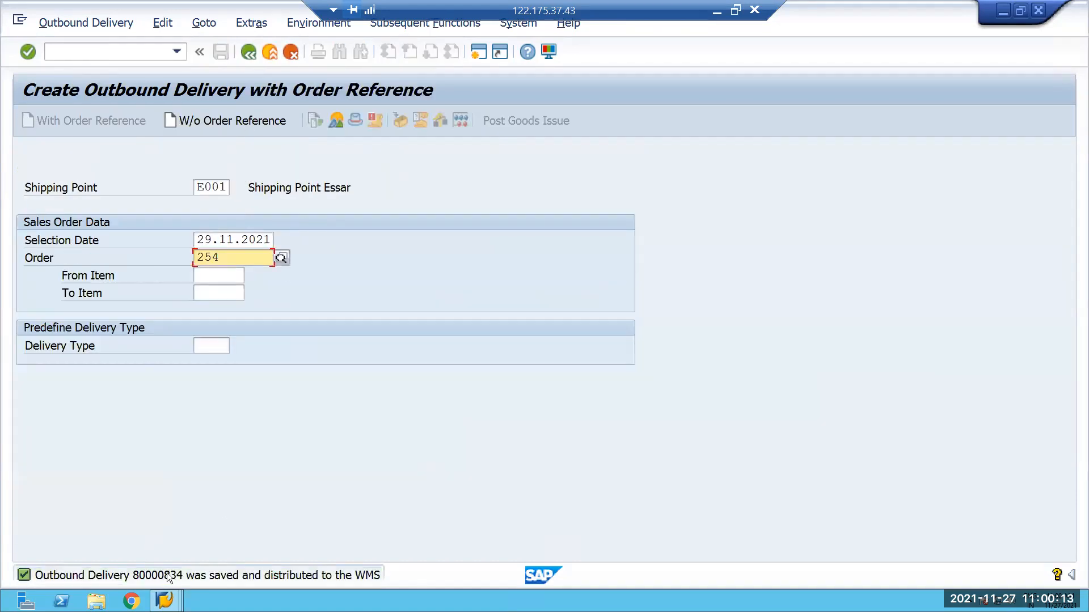
Copy the outbound delivery number from the save message and open outbound delivery order maintenance for warehouse E001.
double_click(166, 574)
double_click(468, 149)
key("ctrl+c")
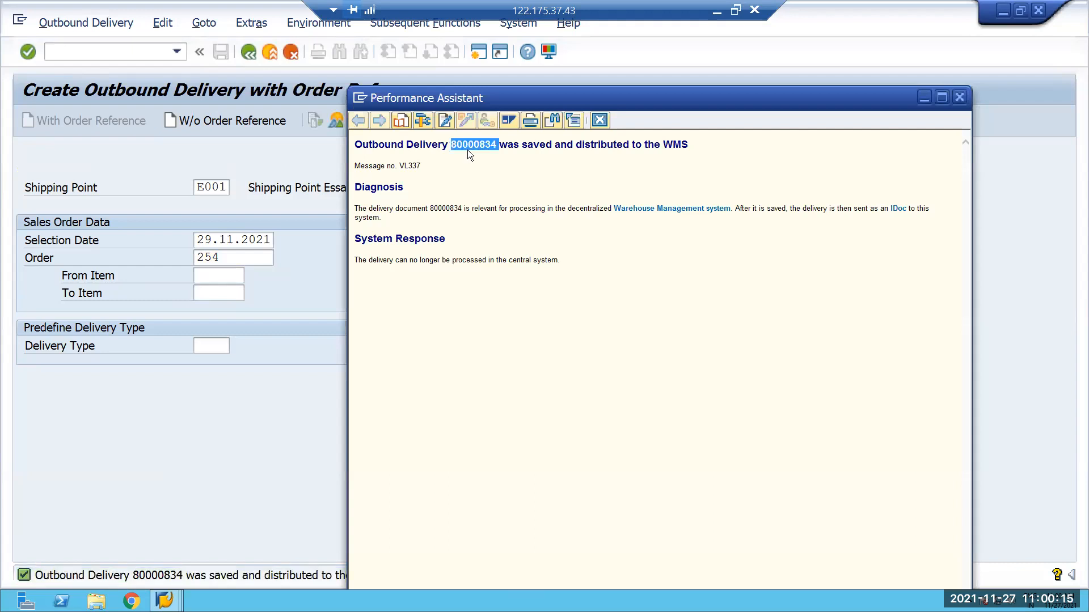
left_click(960, 100)
left_click(99, 59)
type("/N/SCWM/PRDO")
key("Return")
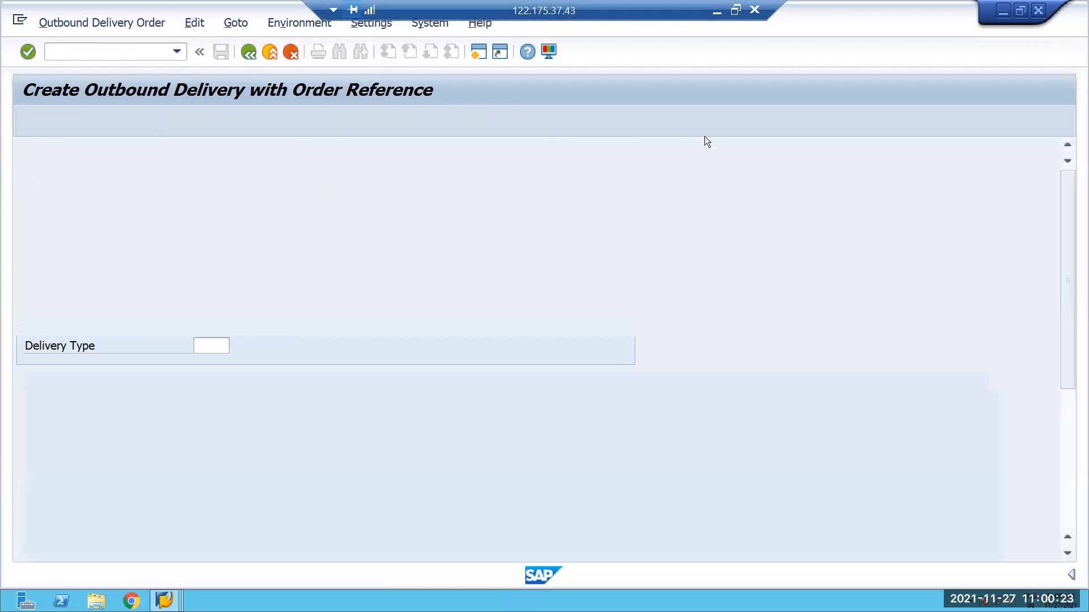
Find the outbound delivery order by the copied delivery number and open stock removal warehouse task creation for it.
left_click(650, 151)
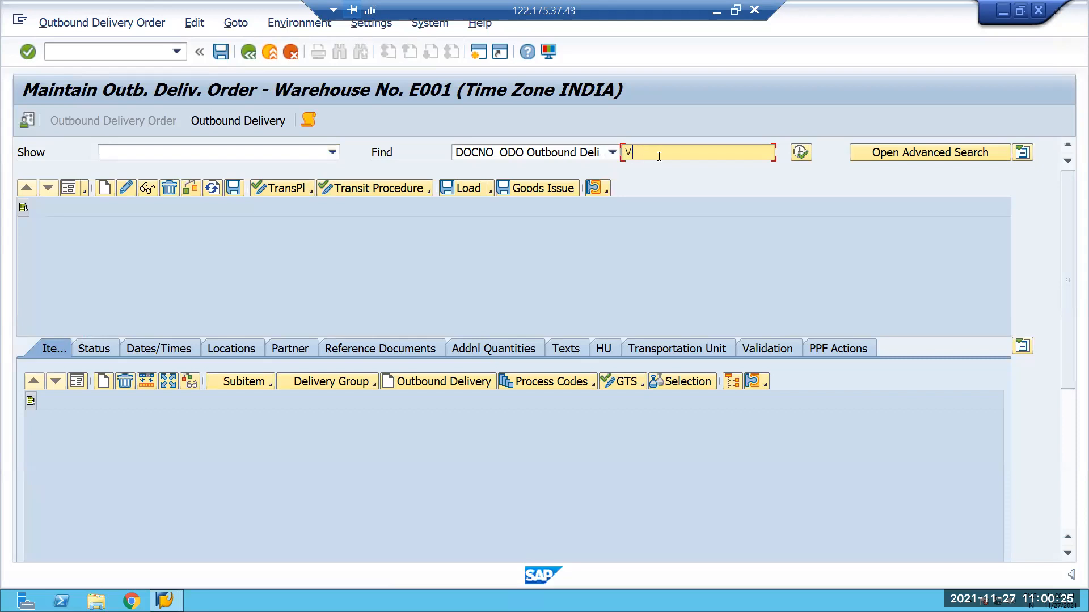
left_click(659, 155)
key("ctrl+v")
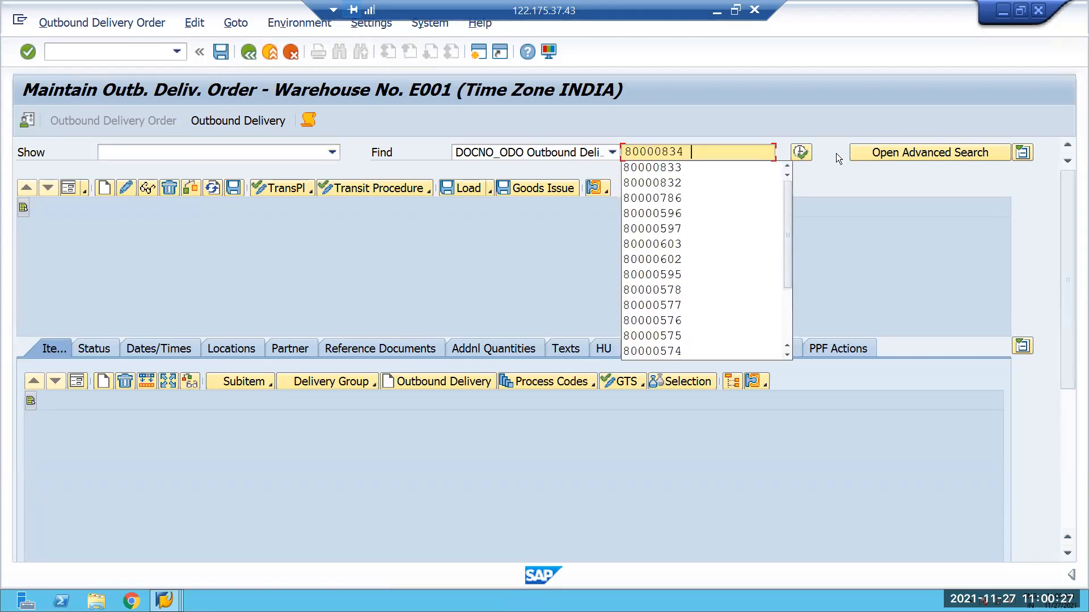
left_click(800, 152)
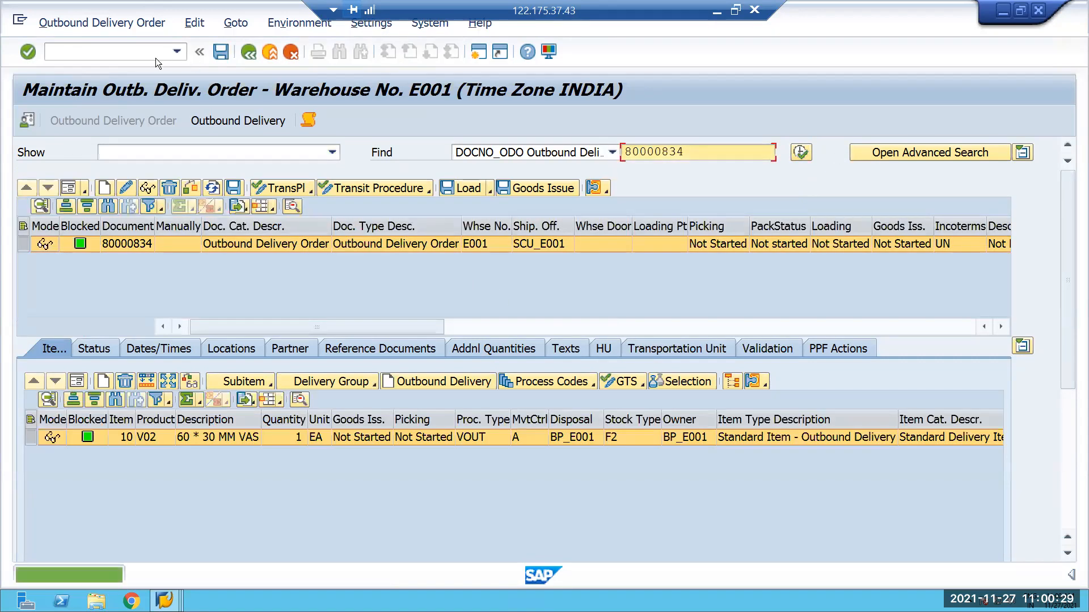
left_click(131, 23)
left_click(345, 227)
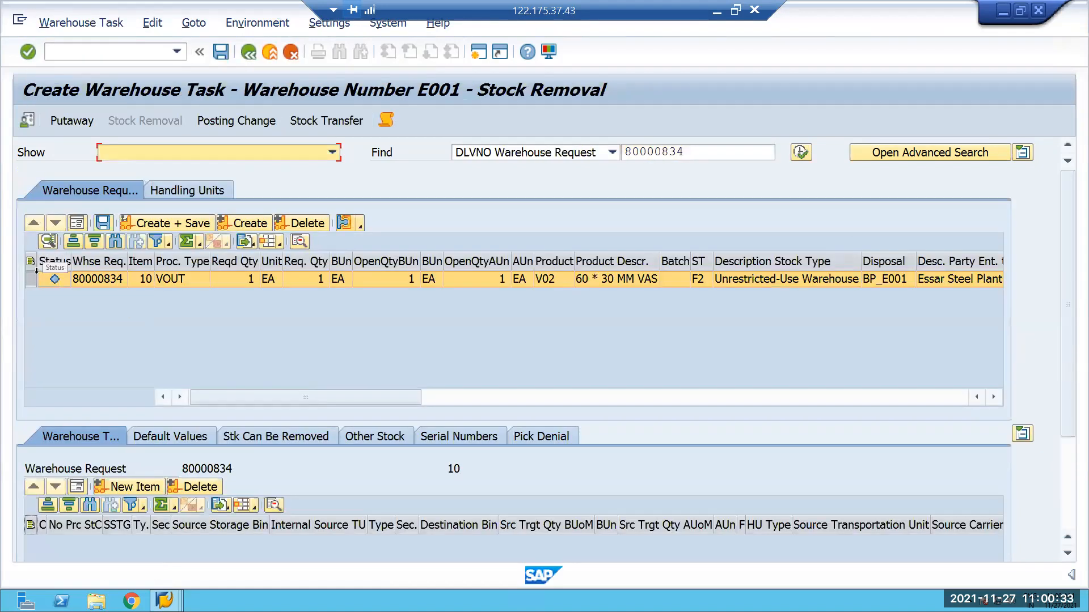
Create and save the stock removal warehouse task for the outbound delivery order and open warehouse task confirmation.
left_click(244, 223)
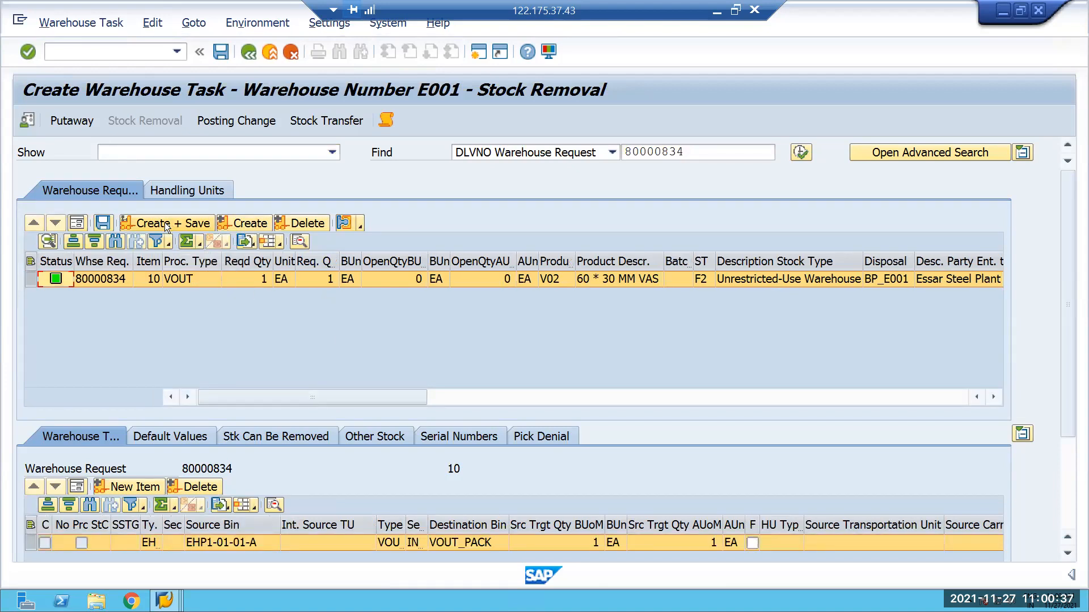
key("ctrl+s")
left_click(97, 22)
left_click(87, 88)
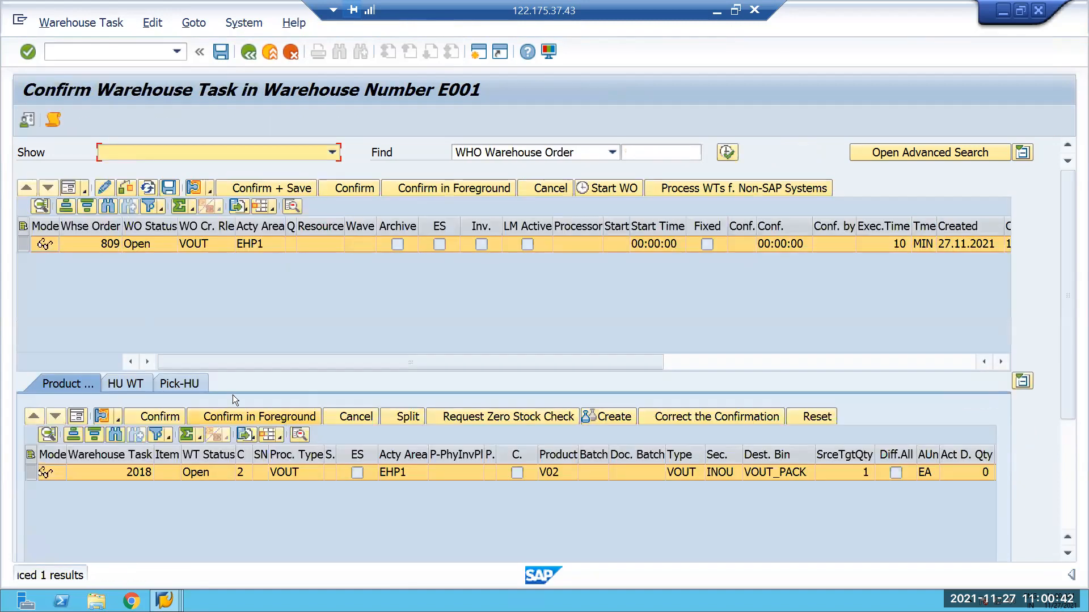
Check the warehouse order's pick-HU, confirm its product warehouse task in the foreground and save the confirmation.
left_click(186, 383)
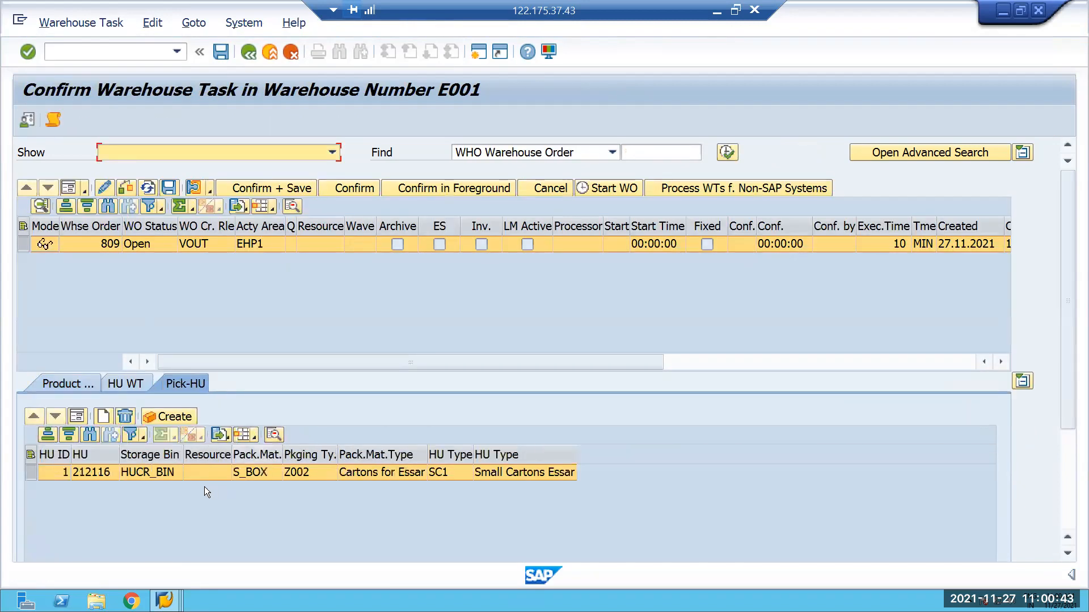
left_click(61, 383)
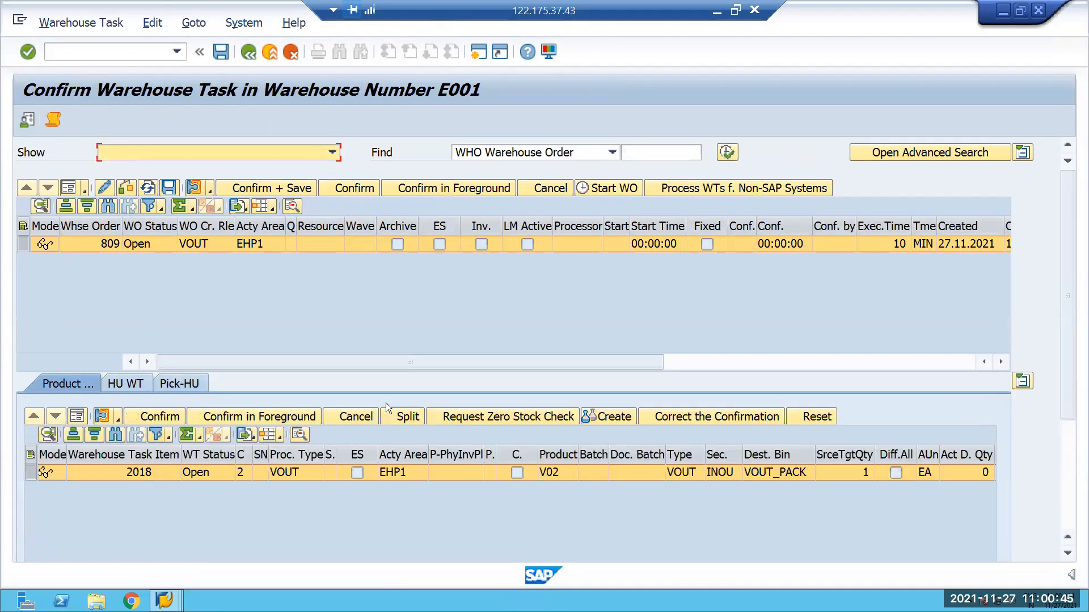
left_click(260, 415)
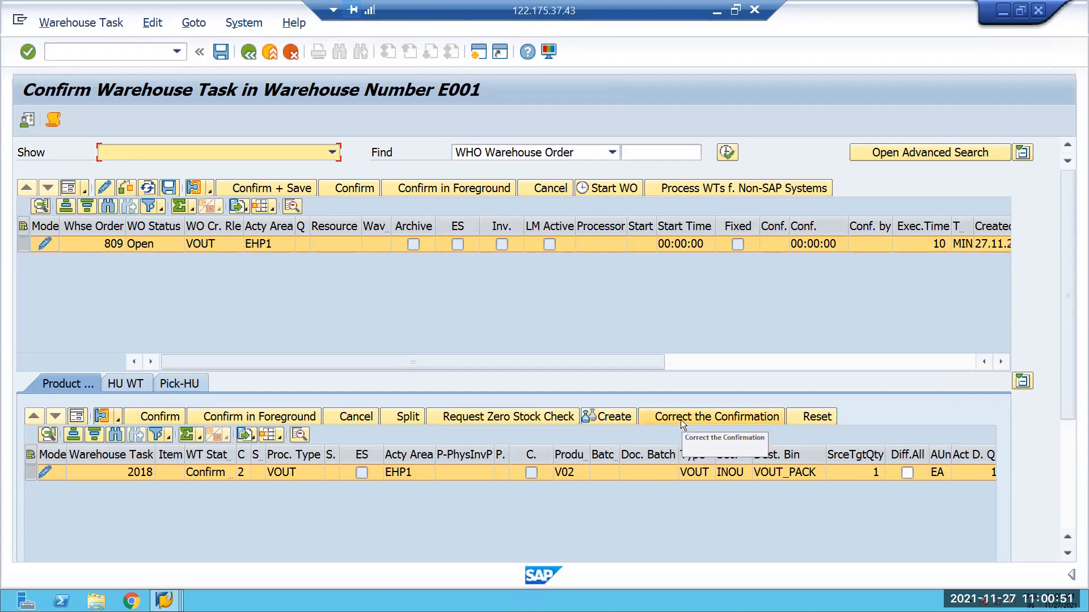
left_click(264, 189)
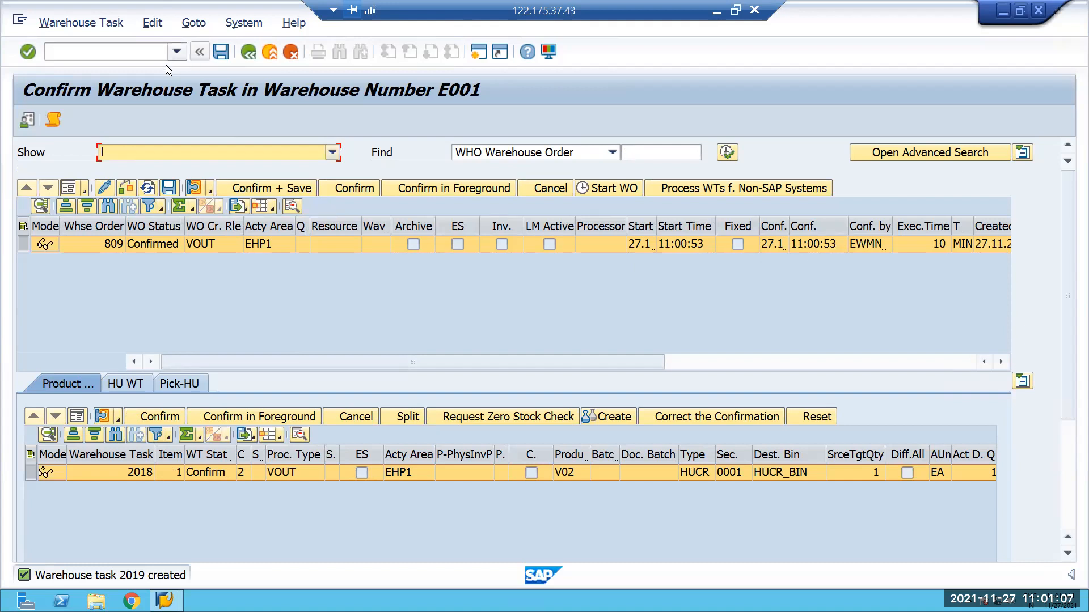
Reopen outbound delivery order maintenance with /N/SCWM/PRDO and copy the most recently used outbound delivery order number.
left_click(141, 54)
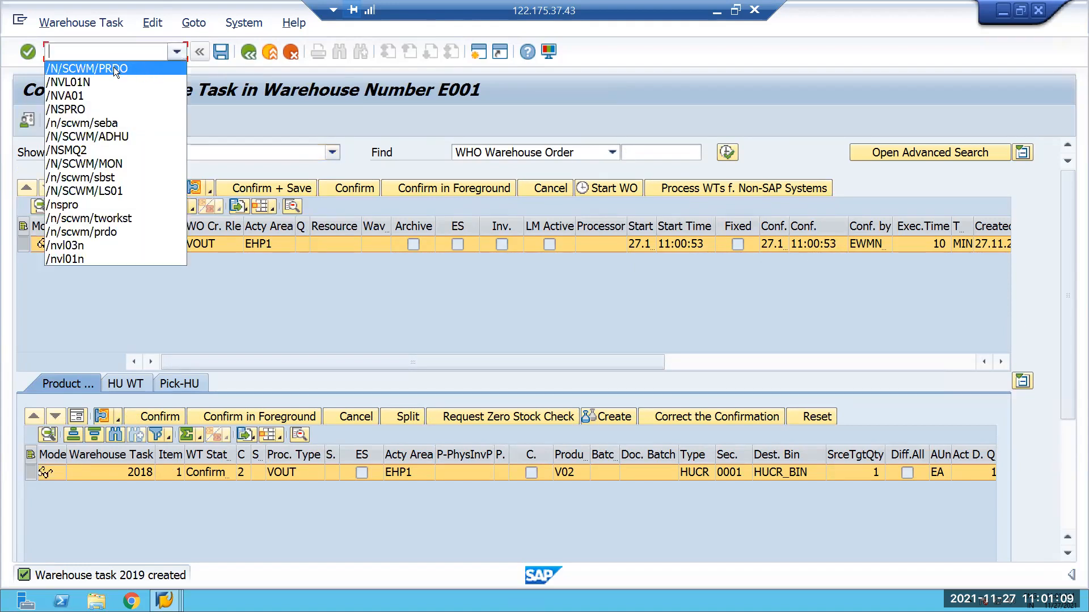
left_click(114, 67)
key("Return")
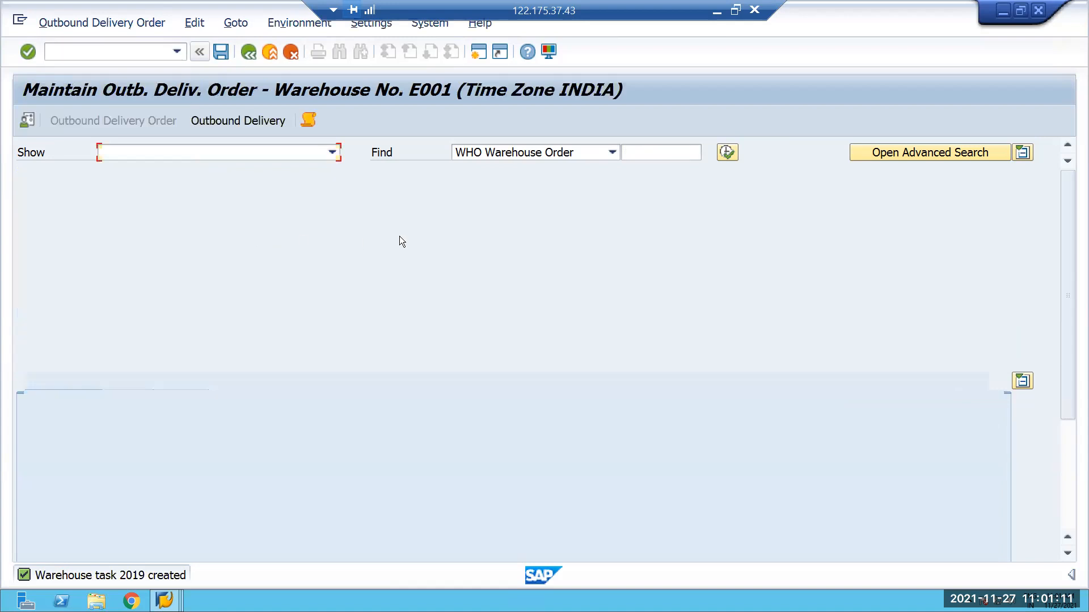
left_click(637, 151)
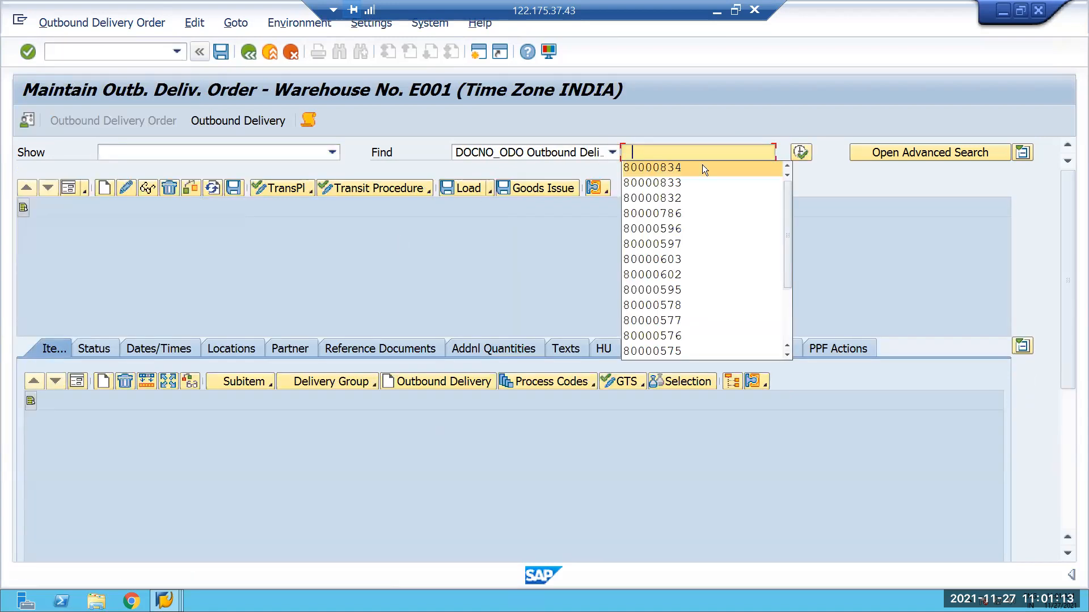
left_click(701, 165)
left_click(670, 152)
left_click(662, 168)
left_click_drag(685, 152, 594, 154)
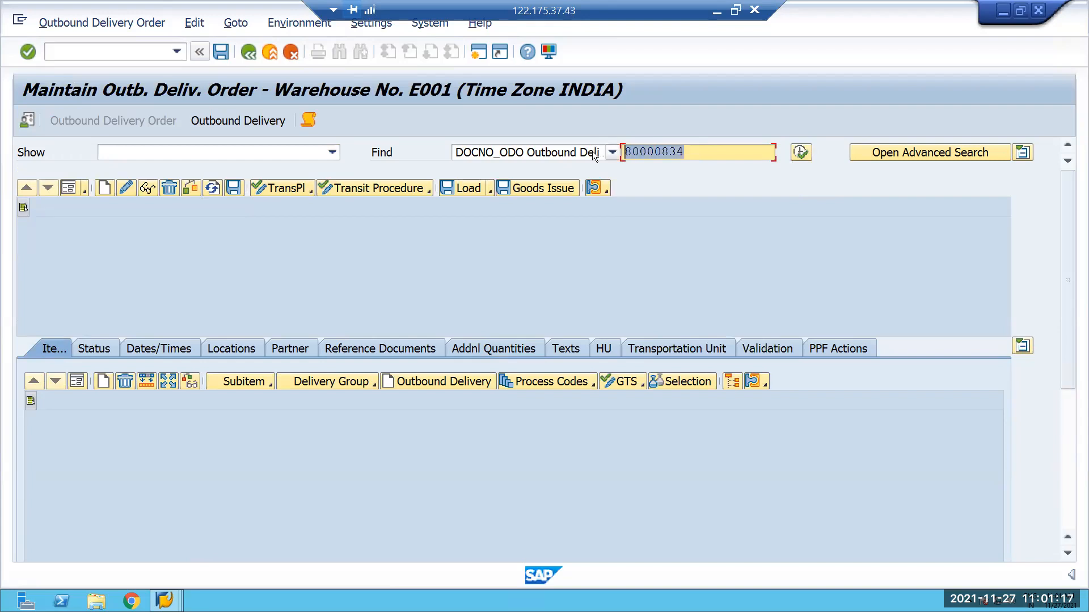
key("ctrl+c")
Look up the copied outbound delivery order in the warehouse monitor of E001 and display its warehouse tasks.
left_click(124, 54)
type("/N")
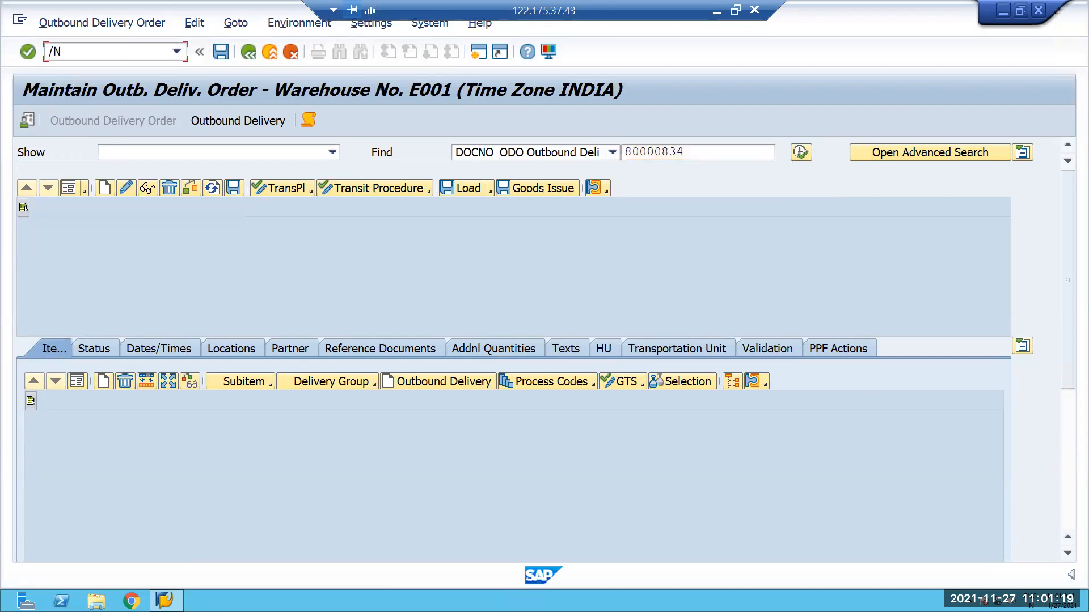
type("/SCWM/MON")
key("Return")
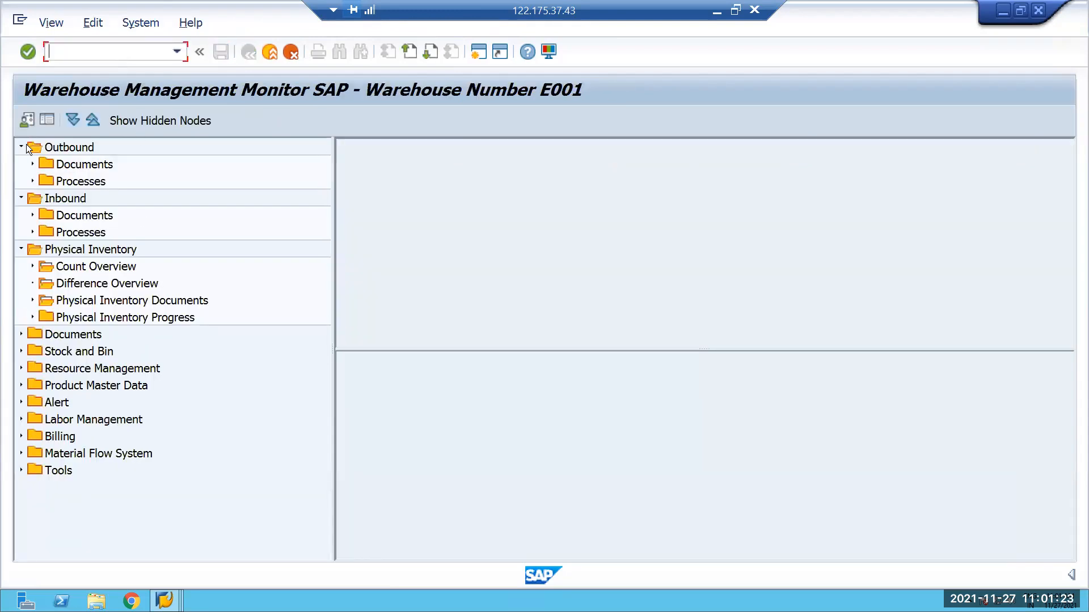
left_click(32, 164)
double_click(149, 217)
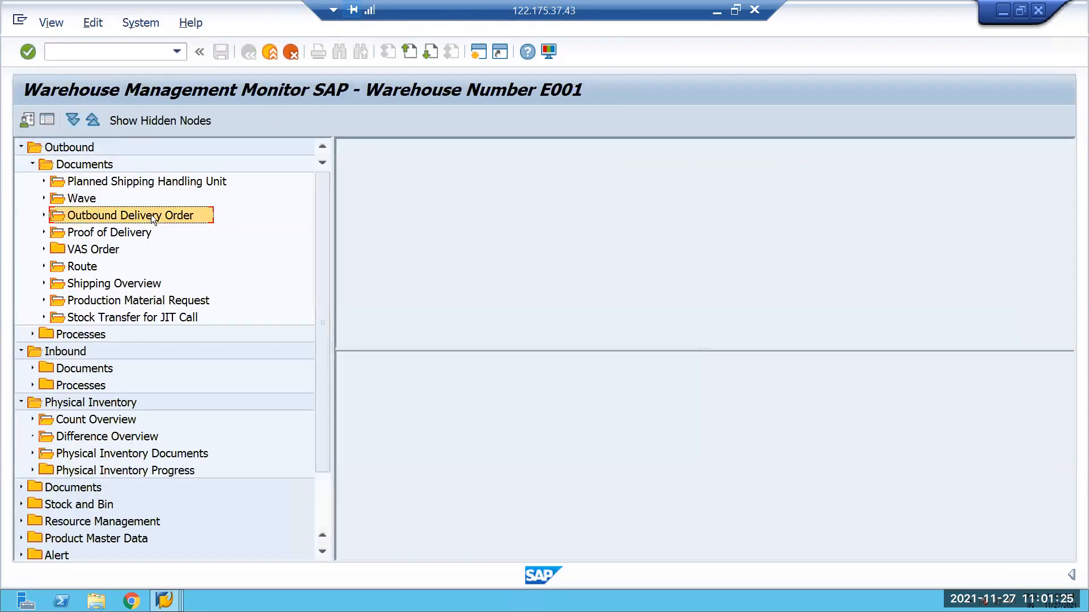
type("80000834")
key("F8")
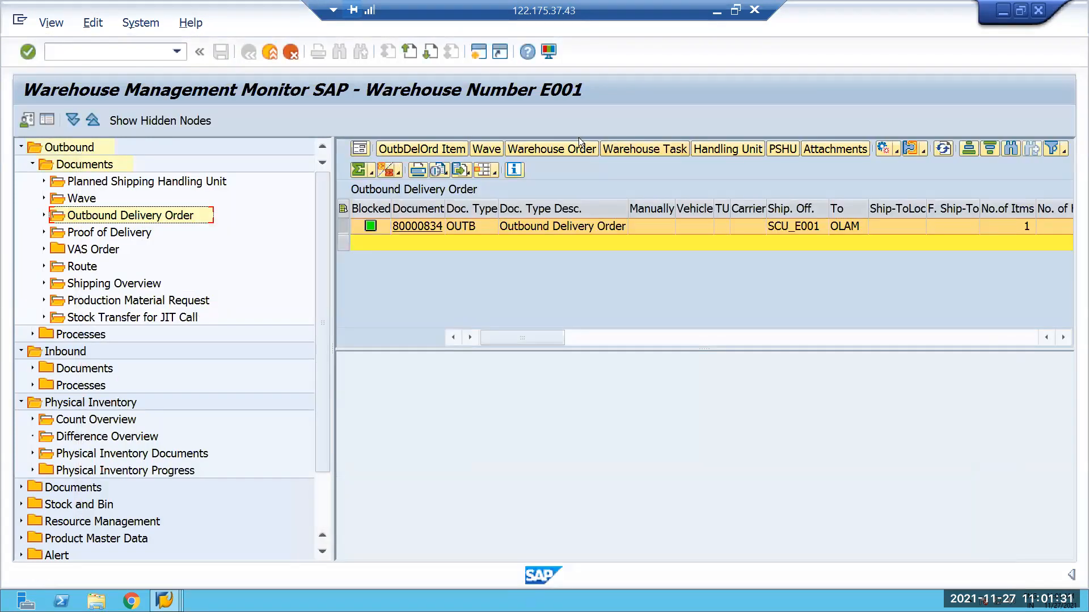
left_click(644, 150)
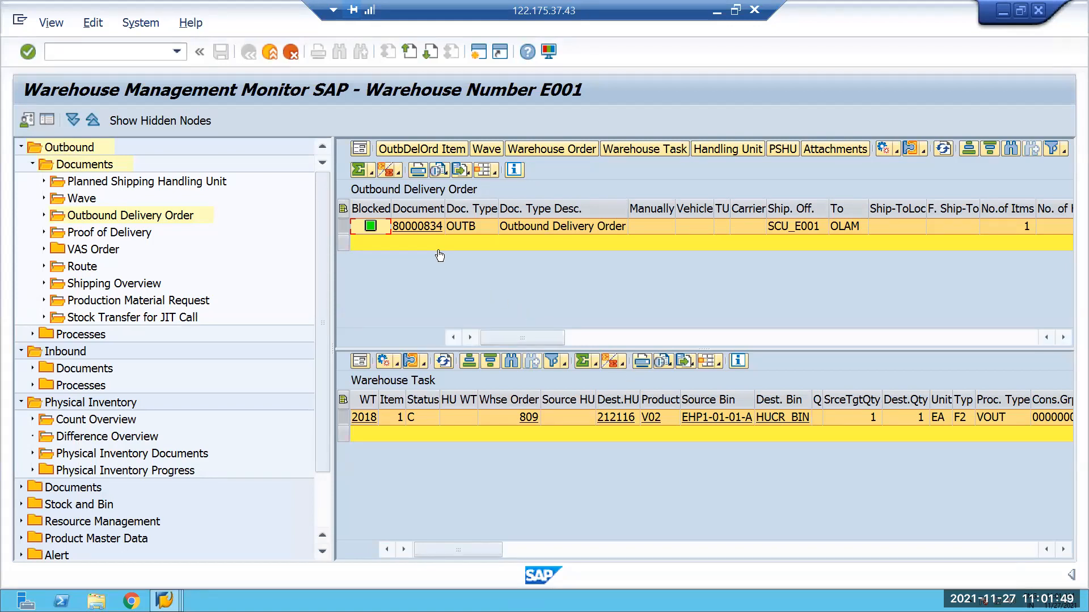
Open sales document display with transaction VA03 to read the latest sales order number.
left_click(72, 55)
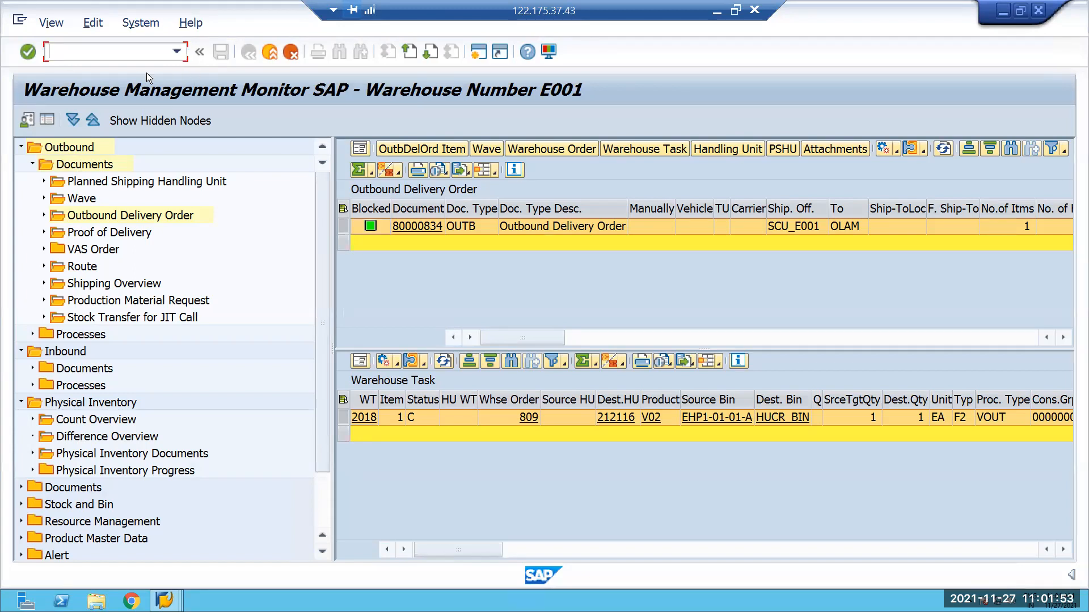
type("/NVA03")
key("Return")
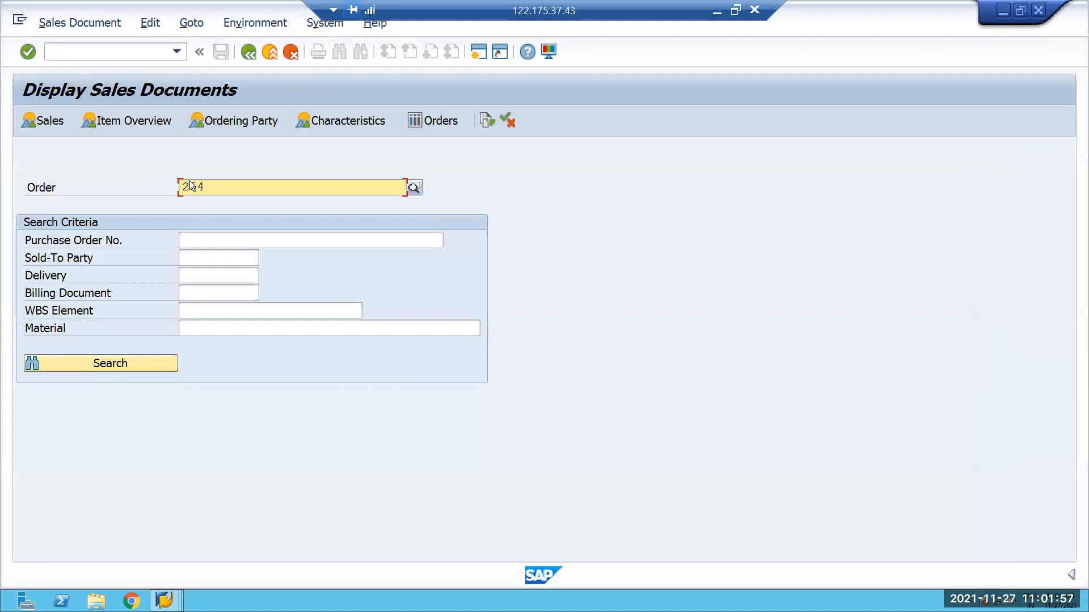
Create a standard order of type OR with reference to the latest sales order, accepting the plant MRP area.
left_click(80, 53)
type("/NVA01")
key("Return")
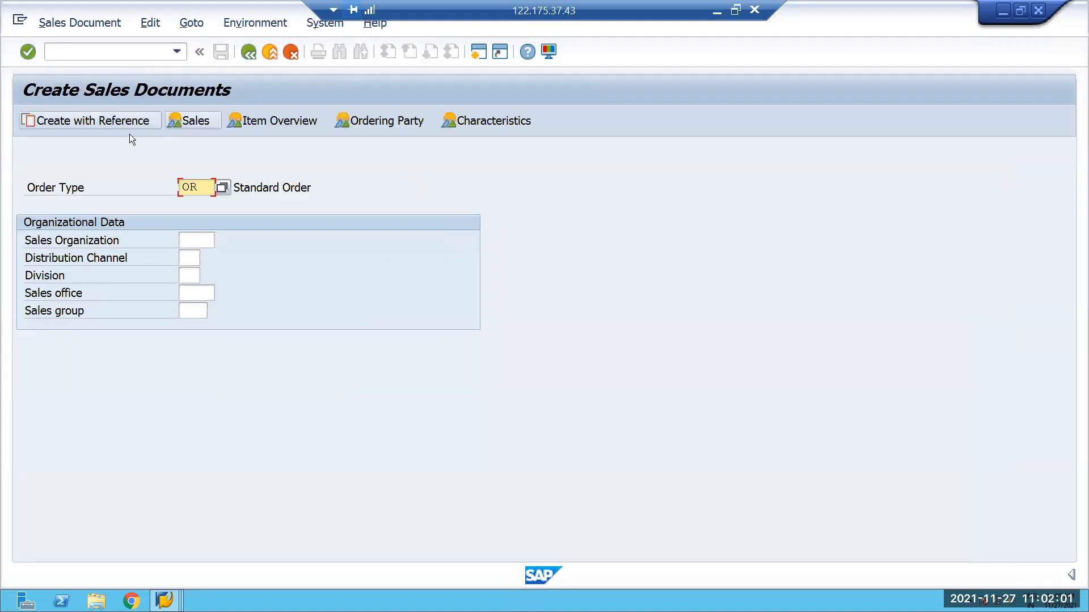
left_click(113, 120)
left_click(198, 262)
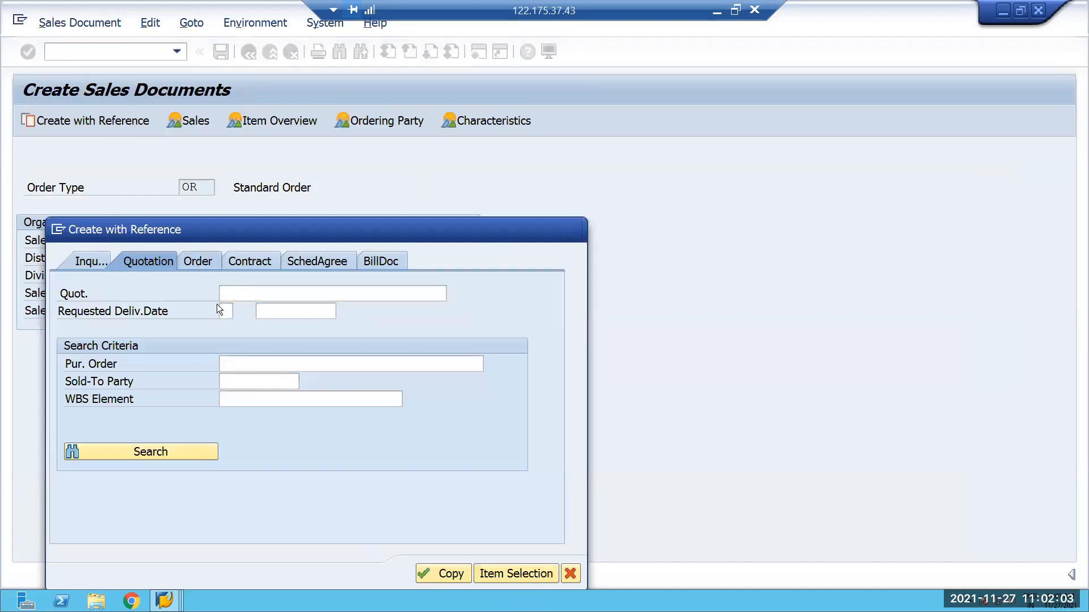
type("254")
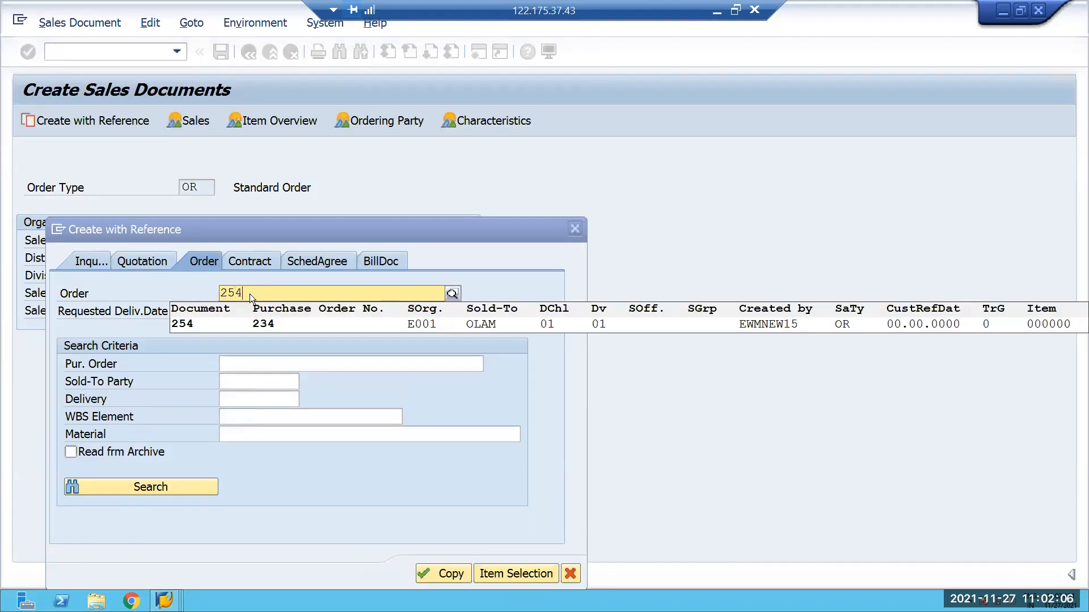
key("Return")
left_click(438, 573)
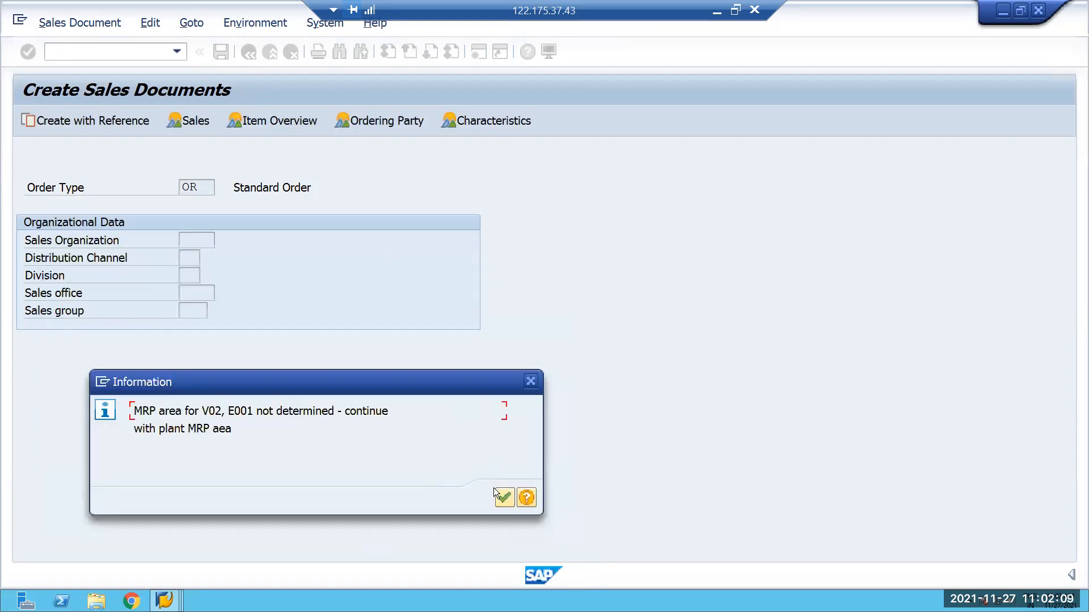
left_click(505, 498)
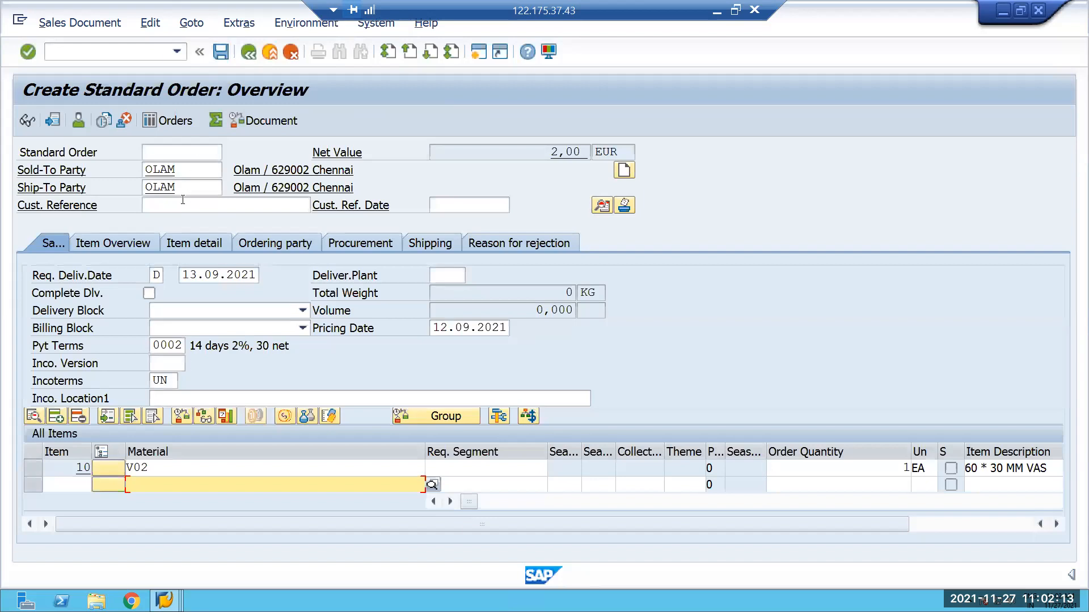
Set the order's customer reference to 234 and try to save the order.
left_click(173, 205)
type("234")
left_click(222, 52)
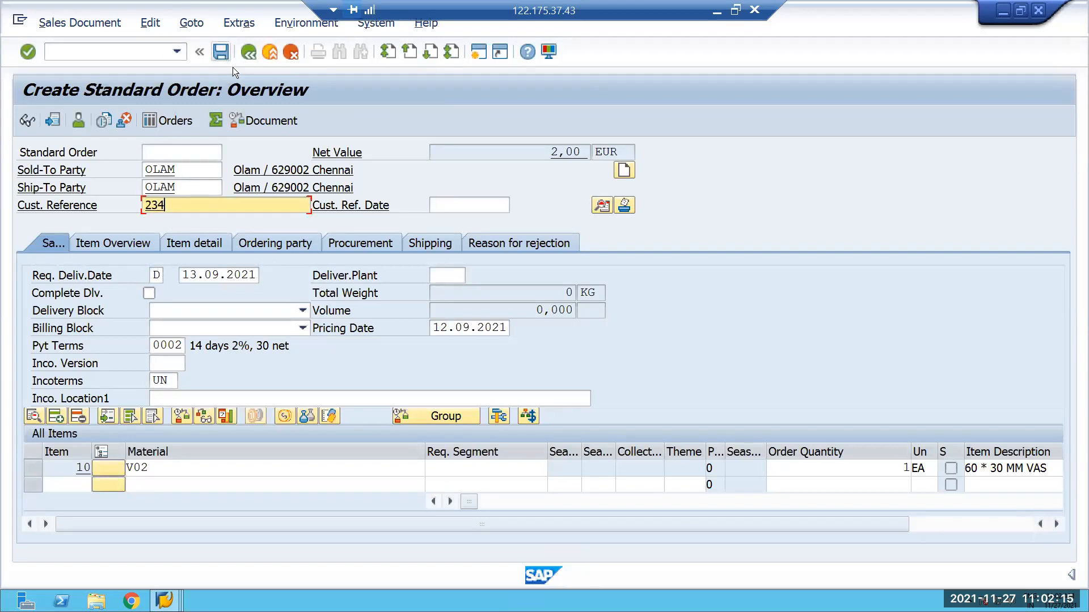
left_click(573, 344)
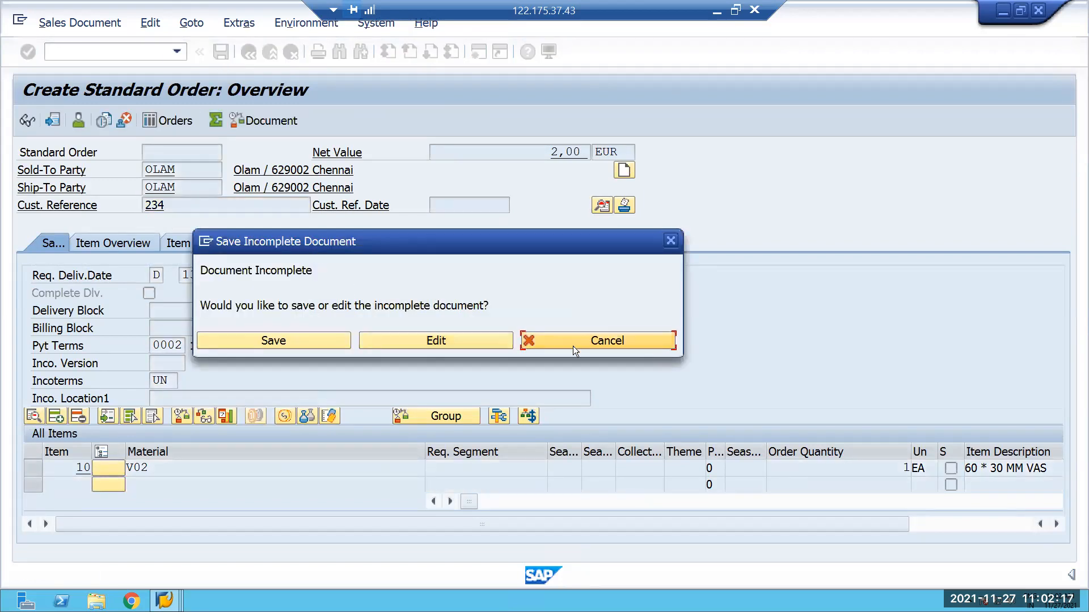
Complete the missing data of item 10 from the incompletion log with net and gross weight 1 KG and save the order.
left_click(150, 23)
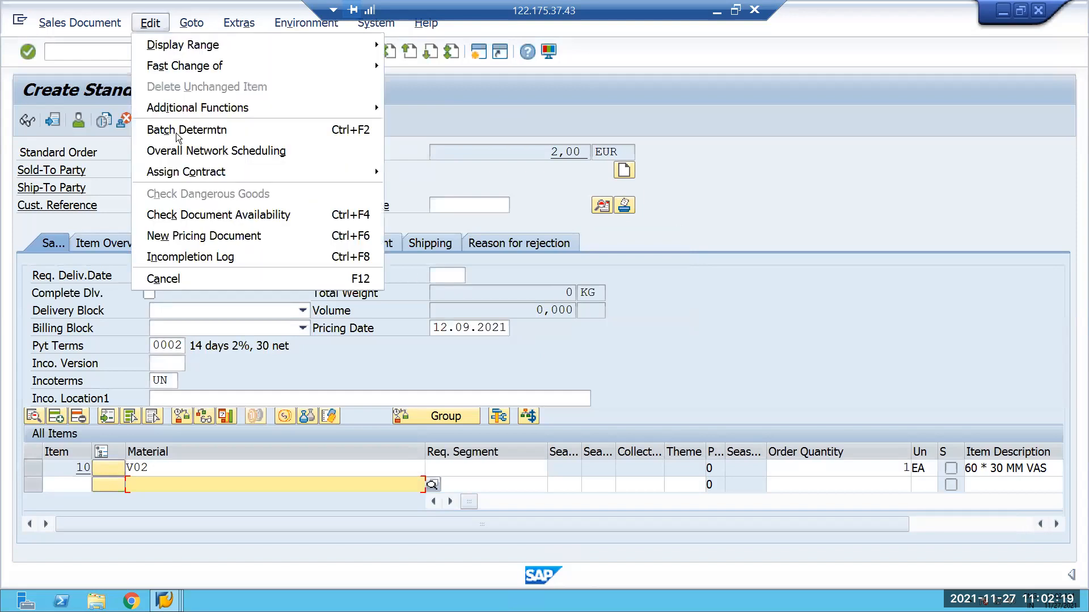
left_click(190, 257)
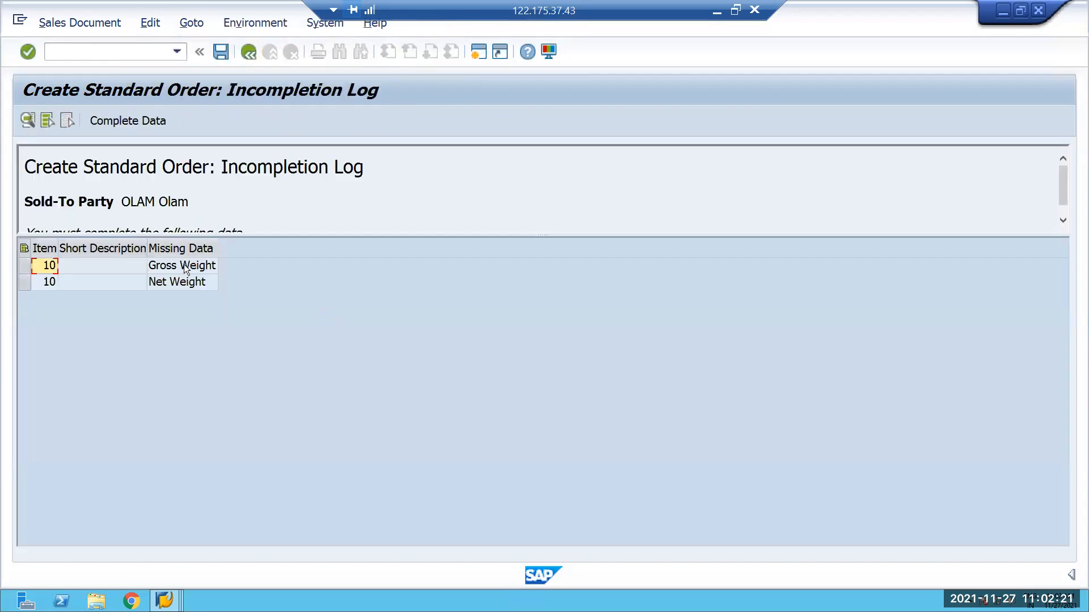
double_click(184, 264)
left_click(293, 520)
left_click(293, 520)
left_click(294, 536)
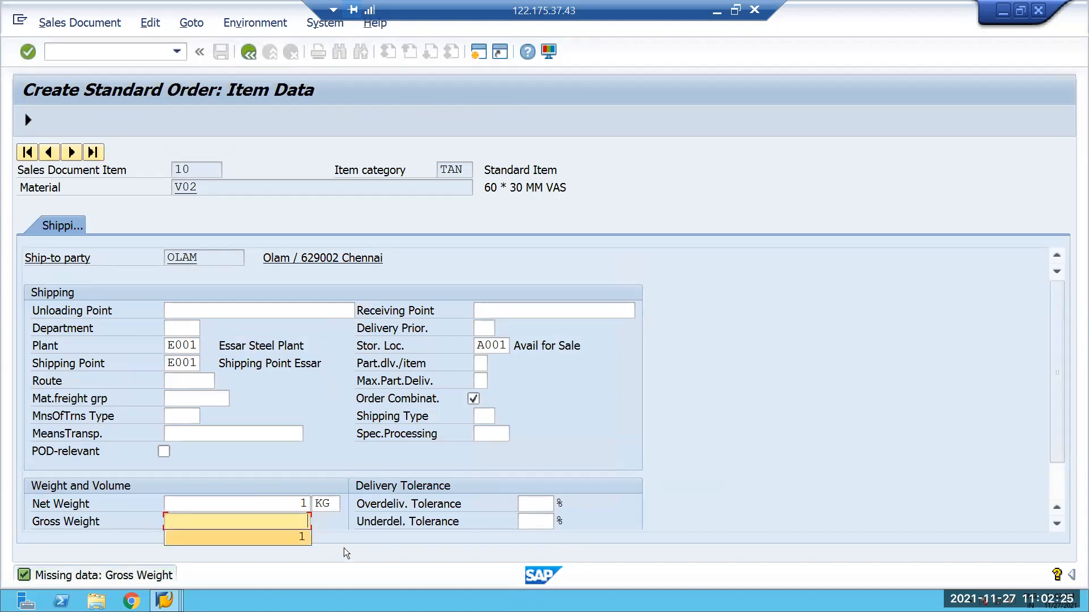
key("Return")
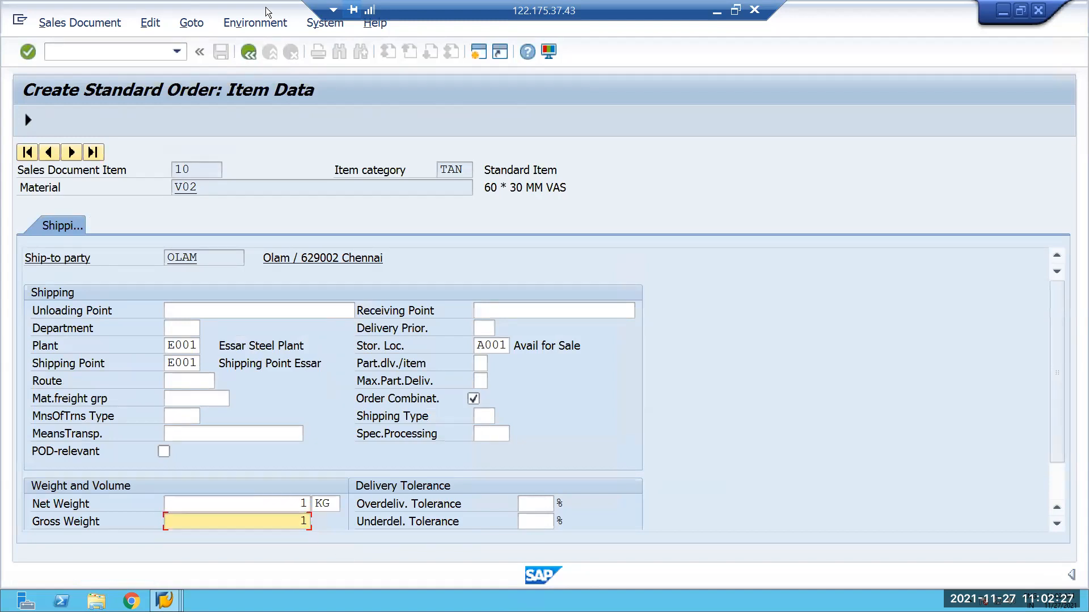
left_click(248, 51)
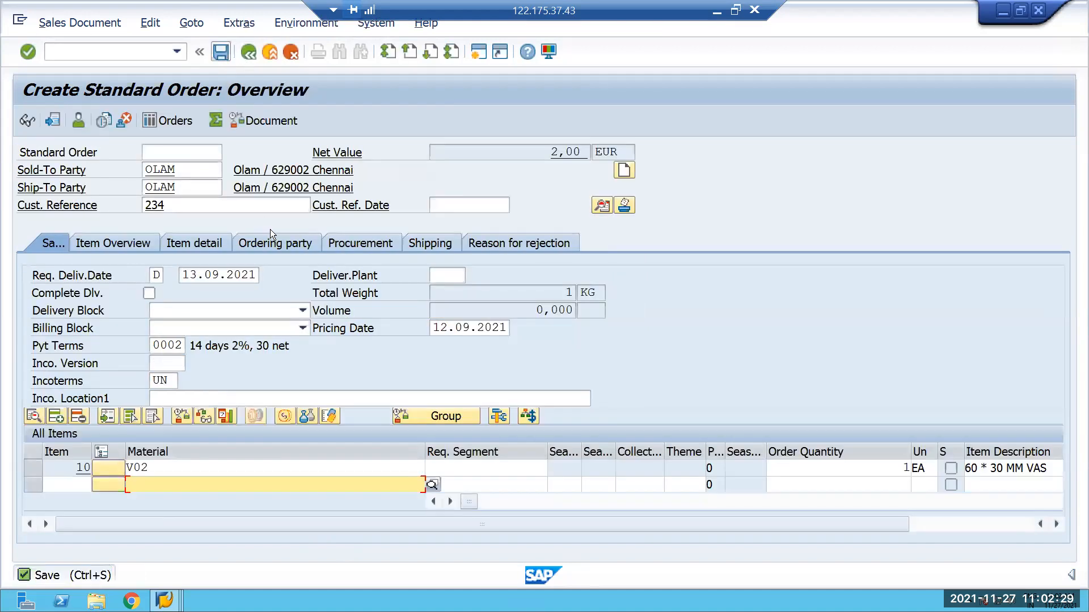
Create and save an outbound delivery for the new order at shipping point E001 with transaction VL01N, selection date 29.11.2021.
left_click(110, 55)
type("/NVL01N")
key("Return")
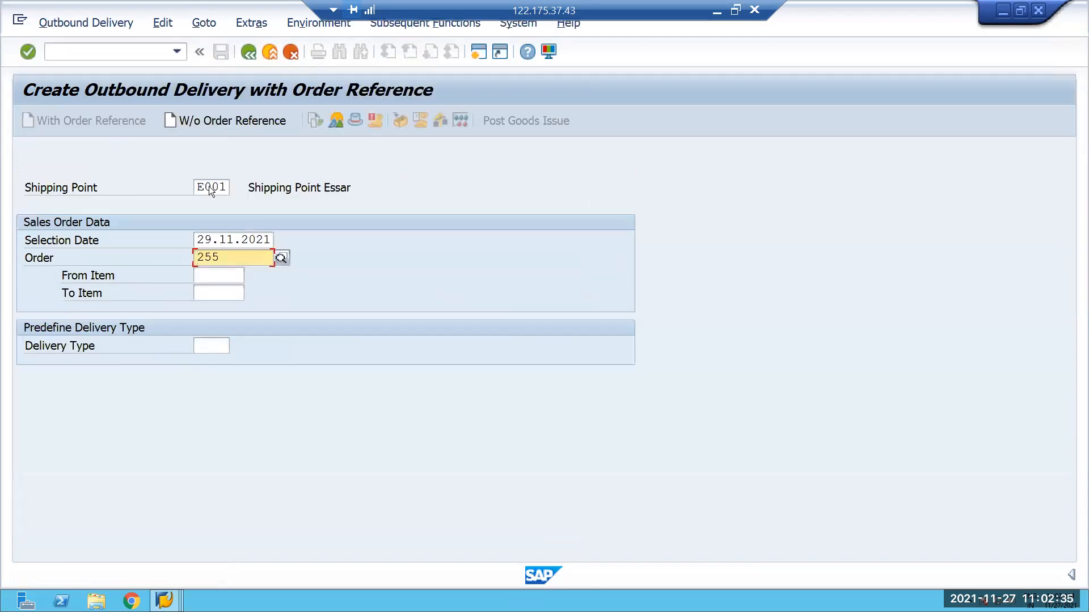
key("Return")
left_click(220, 53)
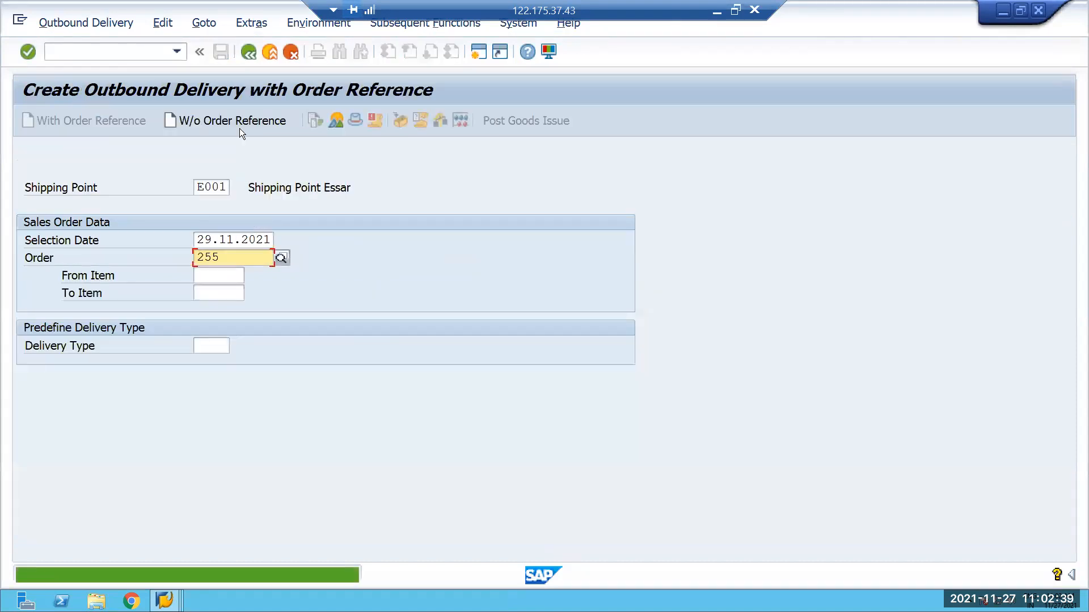
Open outbound delivery order maintenance with transaction /SCWM/PRDO and find the newly created delivery by its document number.
left_click(167, 51)
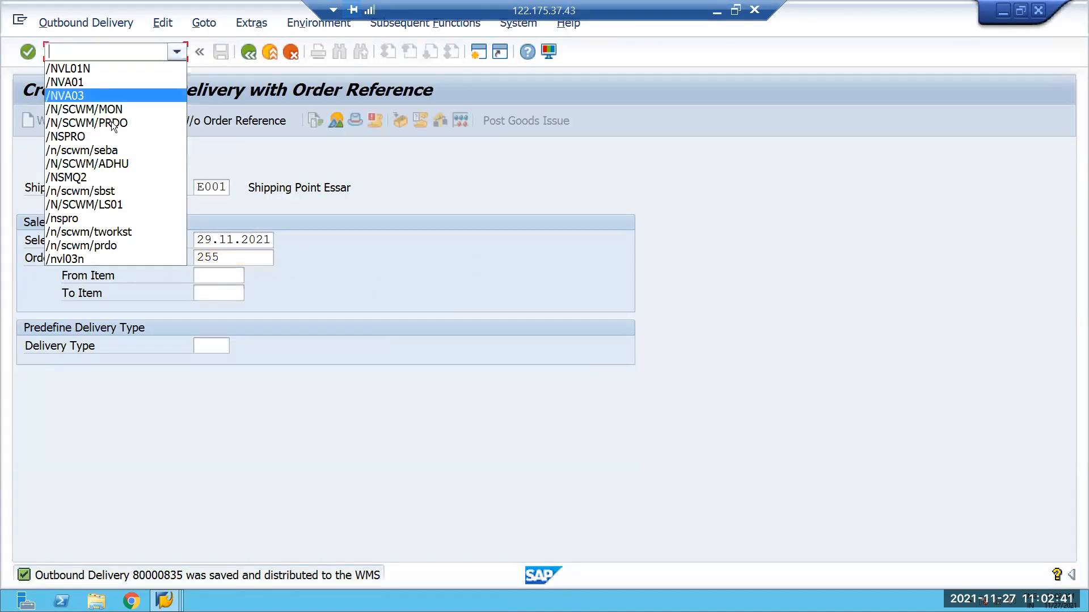
left_click(85, 119)
key("Return")
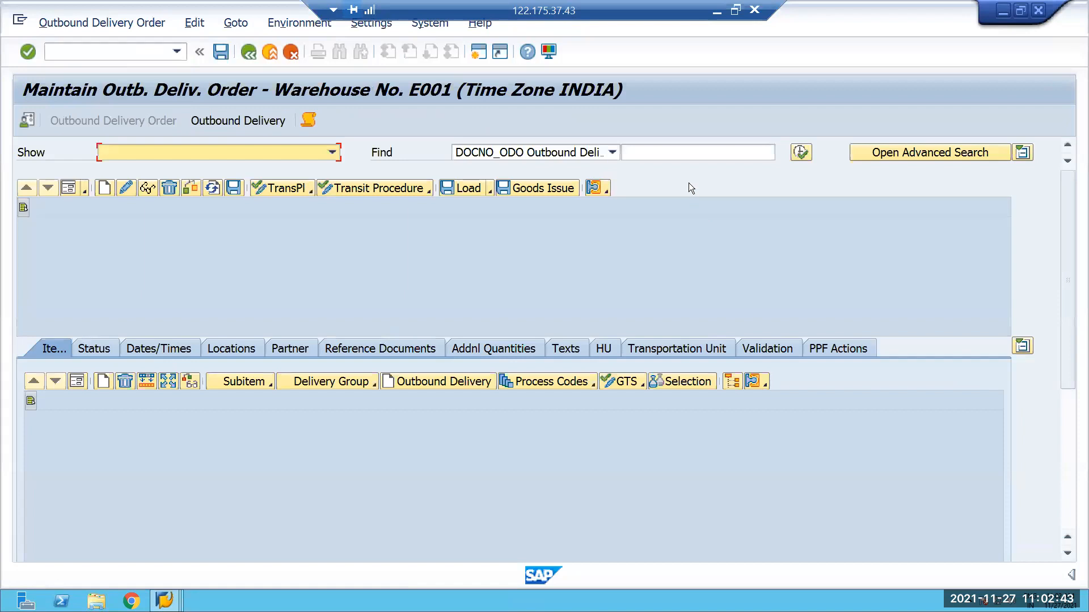
left_click(672, 153)
left_click(666, 167)
key("BackSpace")
type("5")
left_click(799, 152)
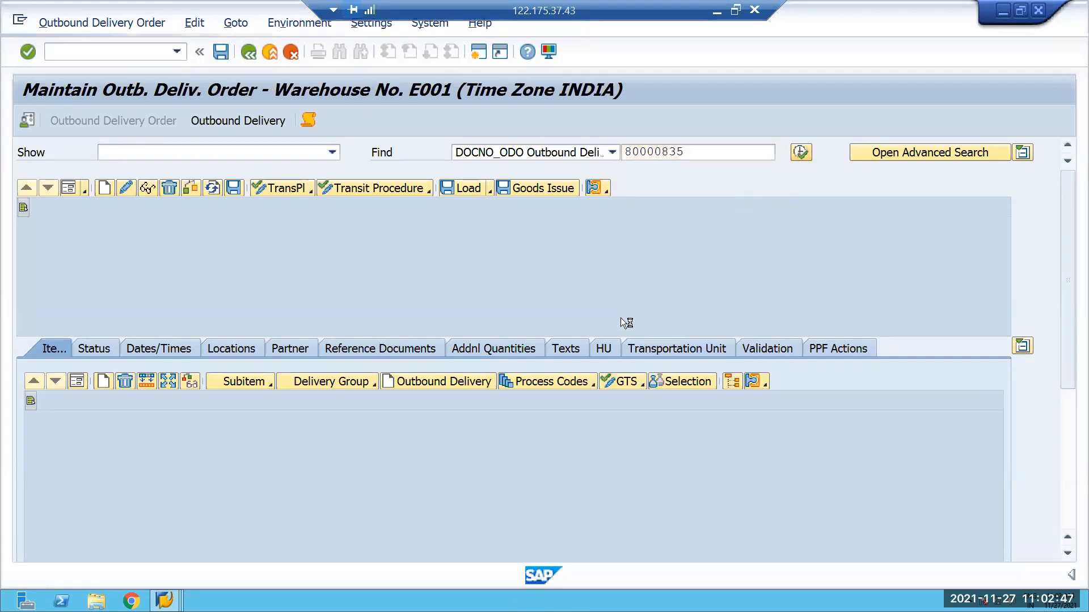
Create and save the stock removal warehouse task for the outbound delivery order as a follow-on function.
left_click(90, 24)
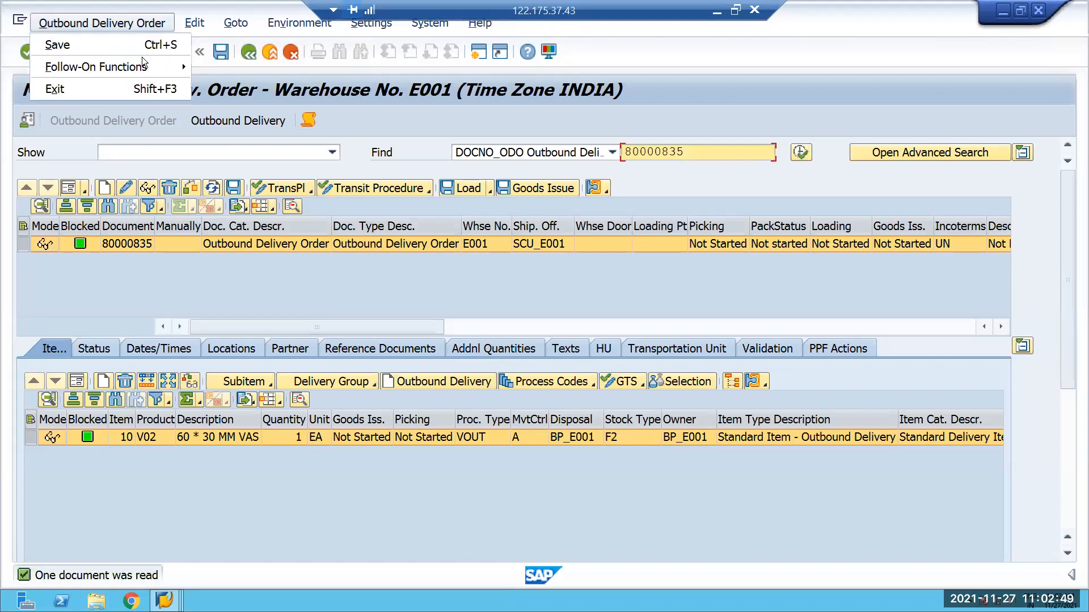
mouse_move(185, 66)
left_click(233, 69)
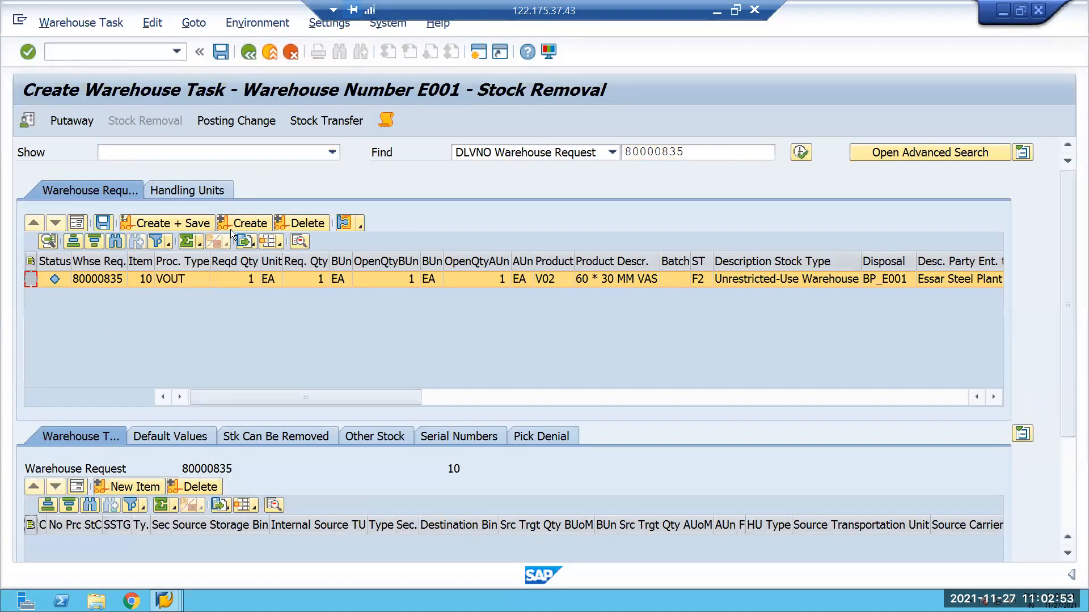
left_click(182, 226)
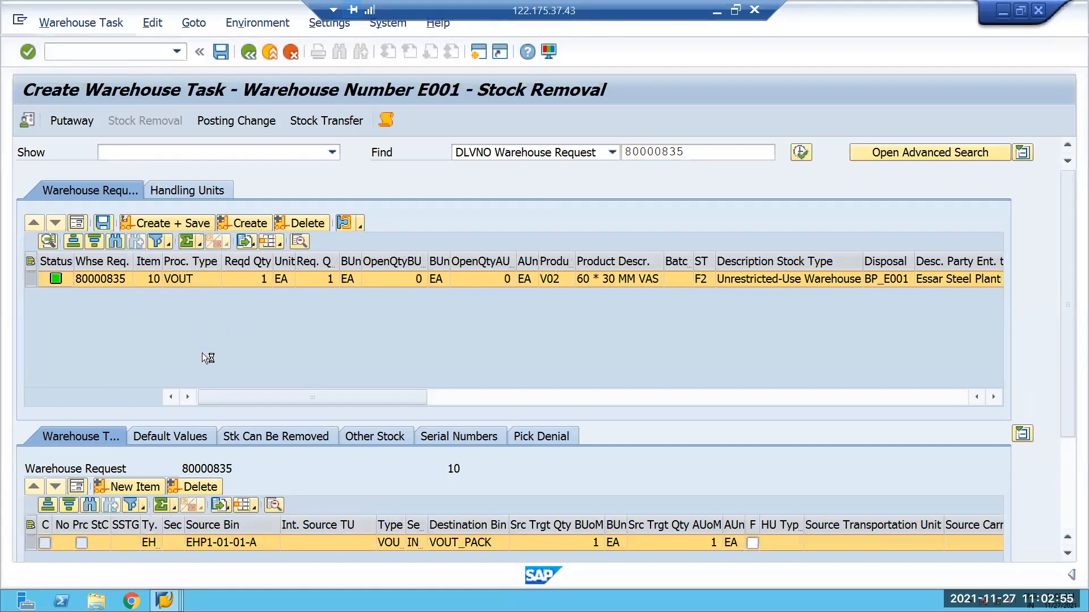
Go to confirmation of the new warehouse task, check its Pick-HU, and confirm and save the warehouse order.
left_click(80, 23)
left_click(82, 88)
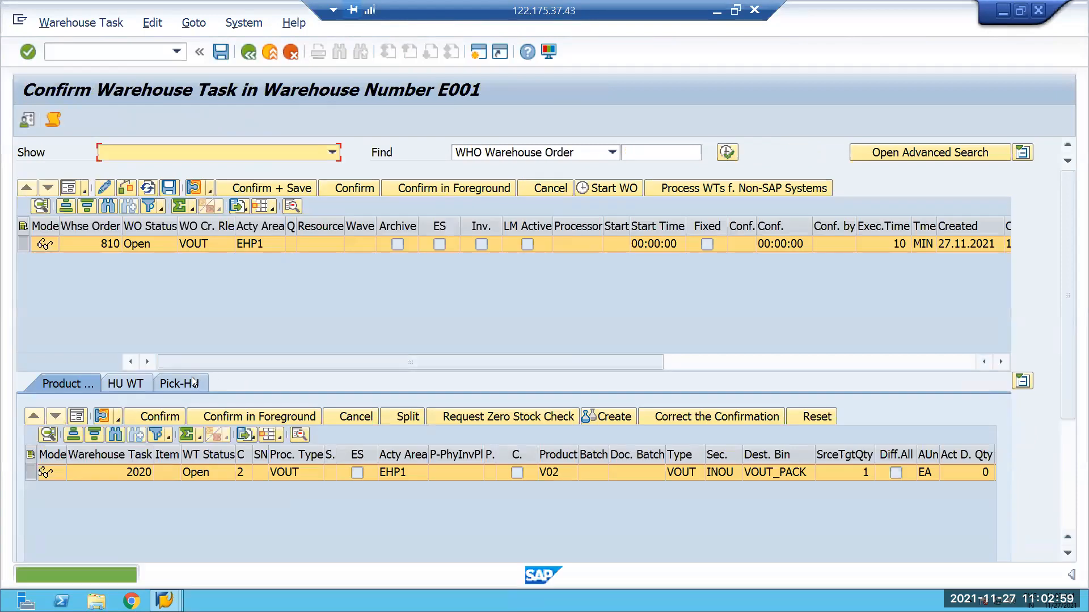
left_click(194, 384)
left_click(196, 188)
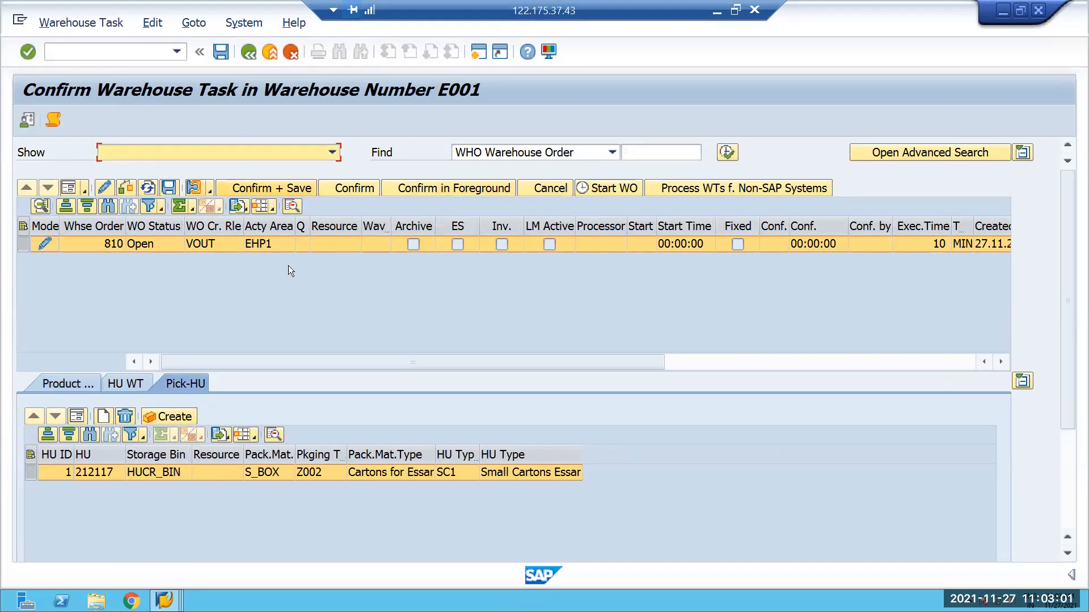
left_click(63, 383)
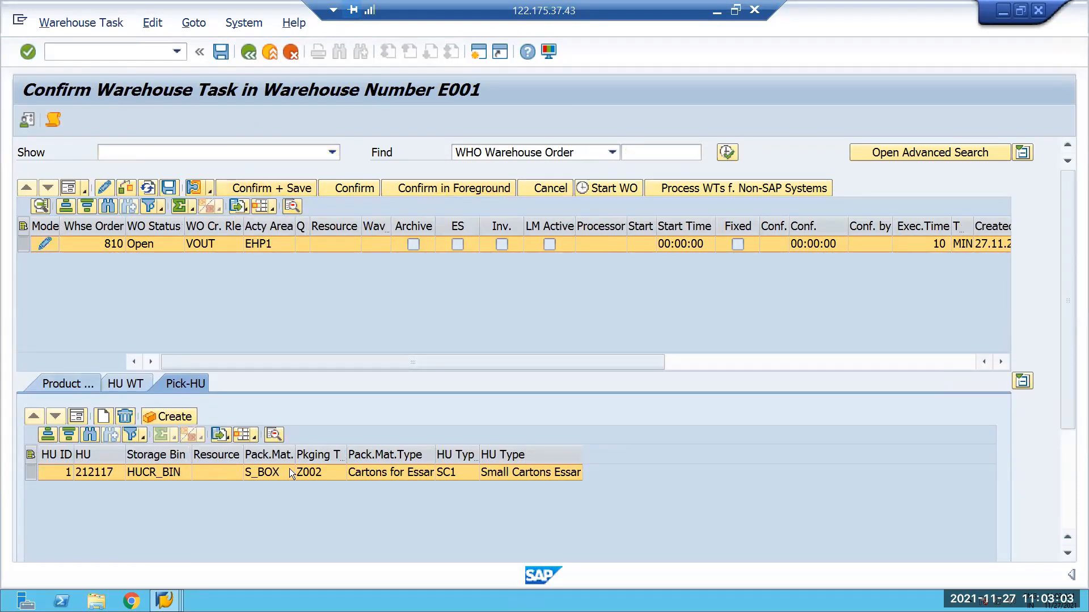
left_click(277, 188)
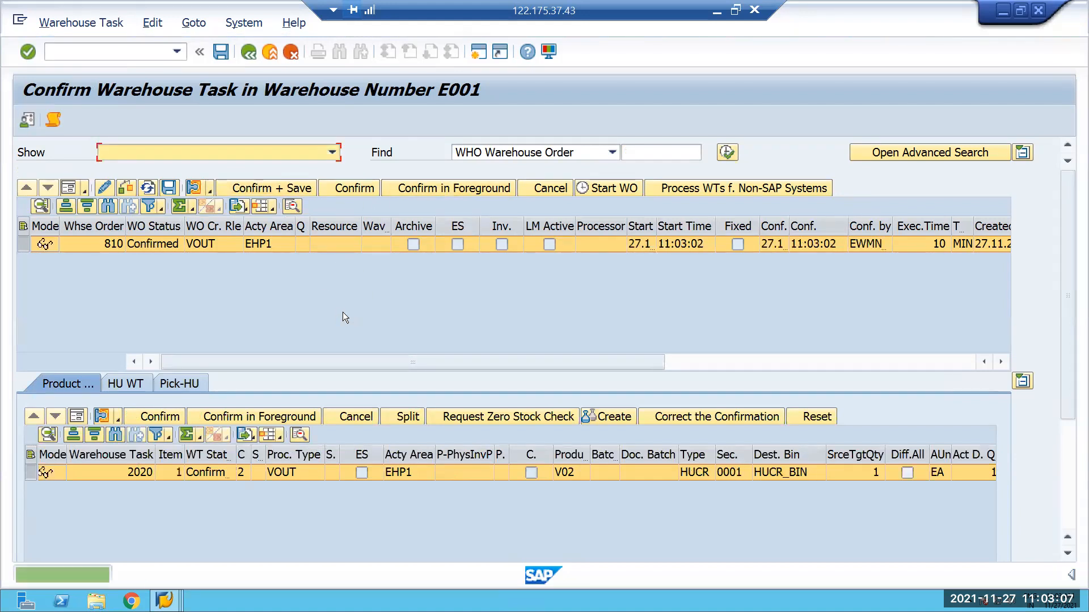
Open the warehouse monitor with transaction /SCWM/MON and go to Outbound Delivery Order among the outbound documents.
left_click(178, 53)
left_click(116, 120)
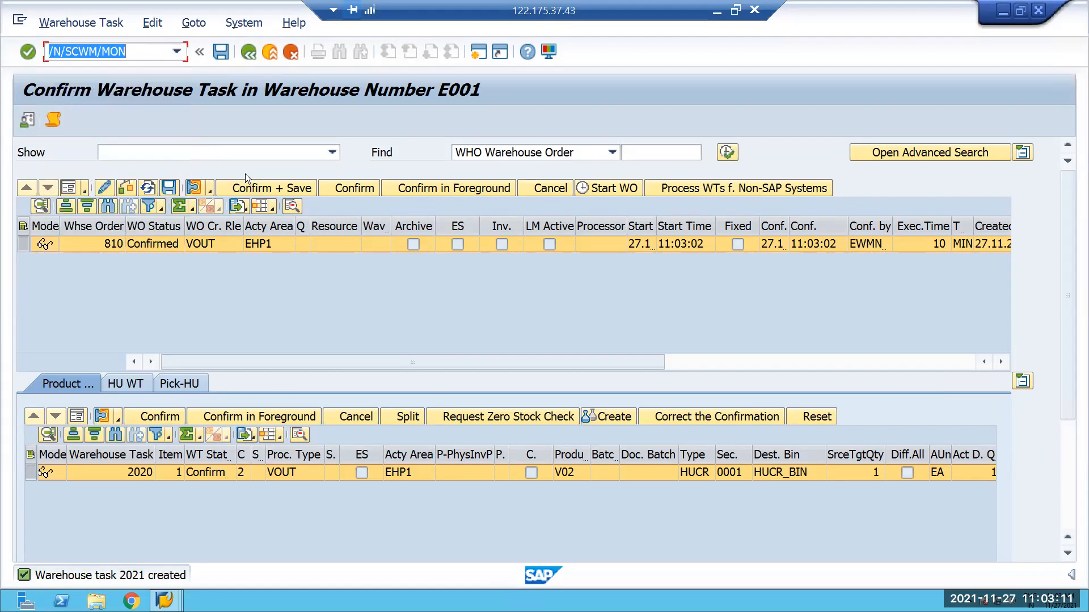
key("Return")
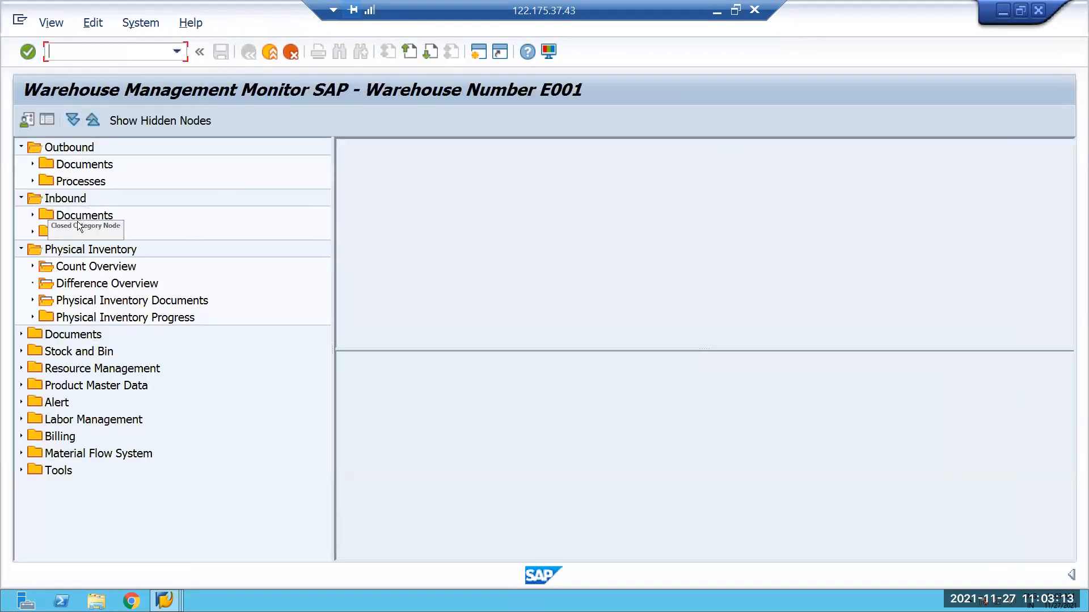
left_click(88, 164)
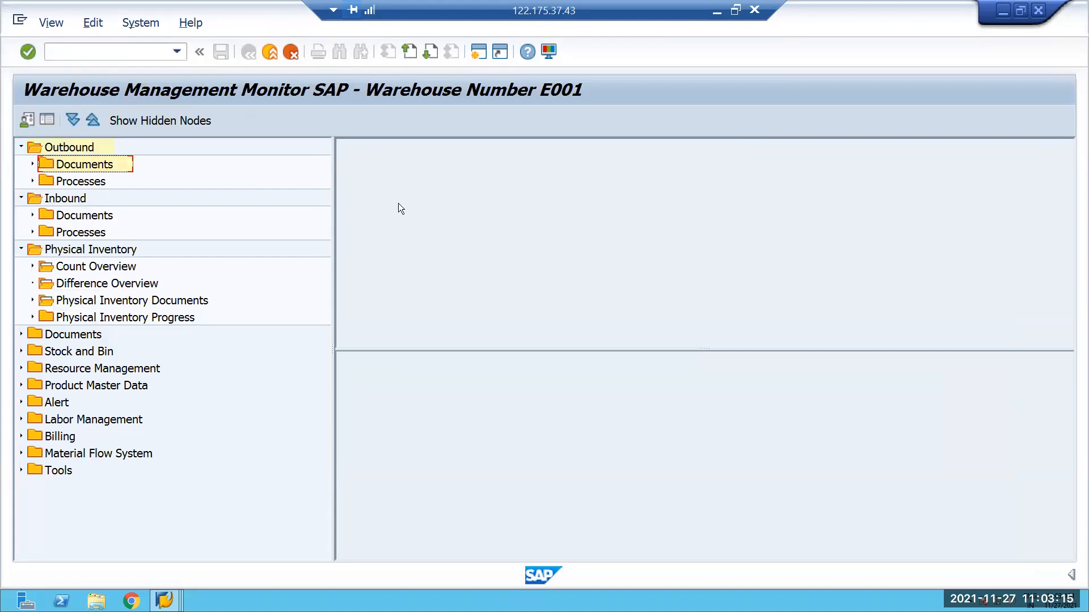
left_click(33, 164)
left_click(155, 215)
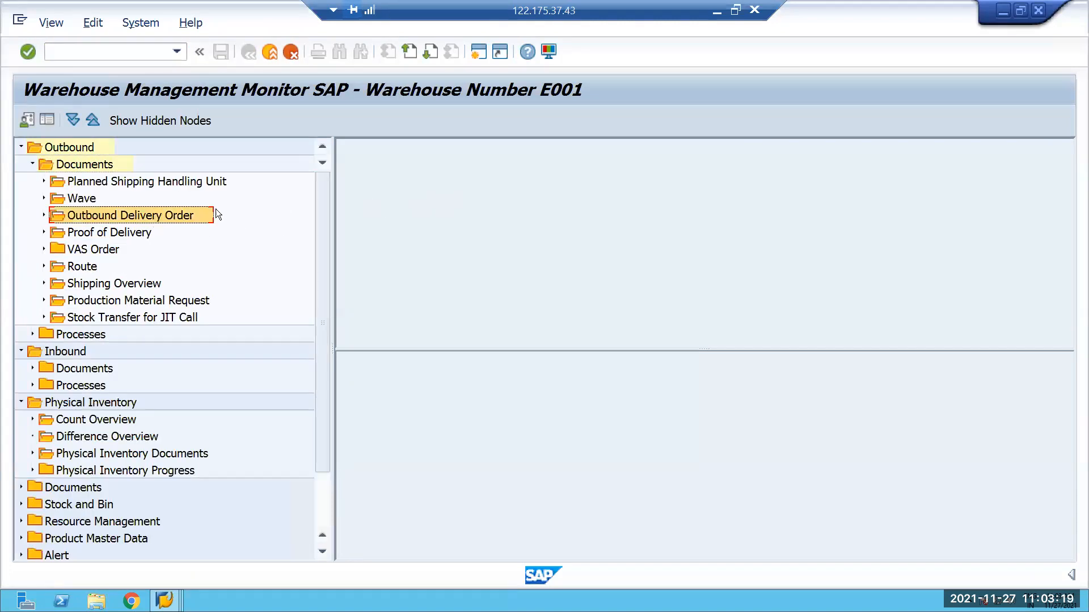
Query the monitor for the outbound delivery order of the newly created delivery.
double_click(173, 216)
key("space")
left_click(451, 220)
key("BackSpace")
type("5")
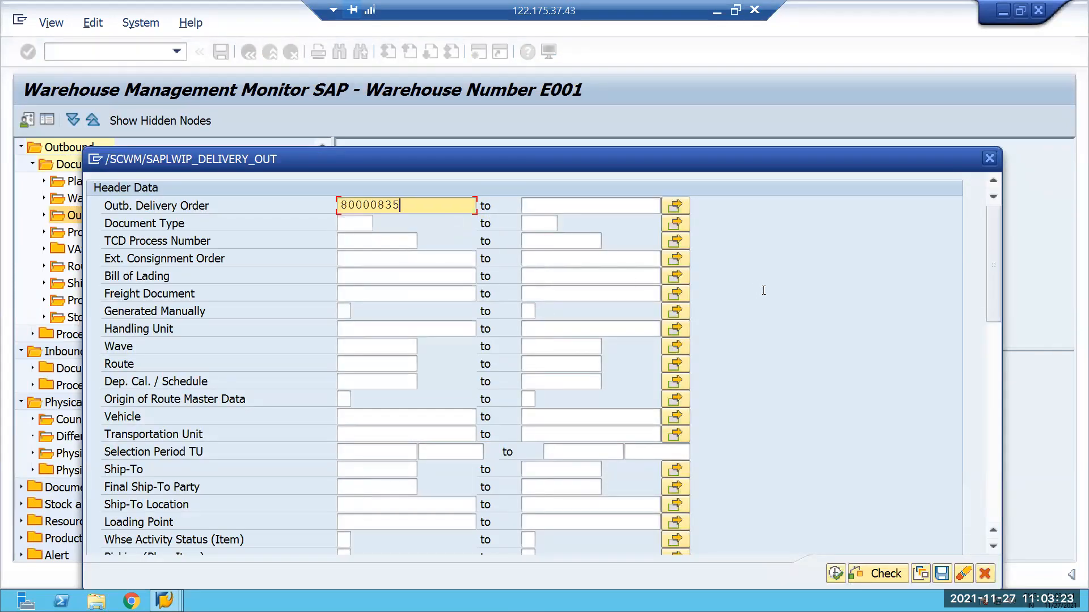
left_click(835, 573)
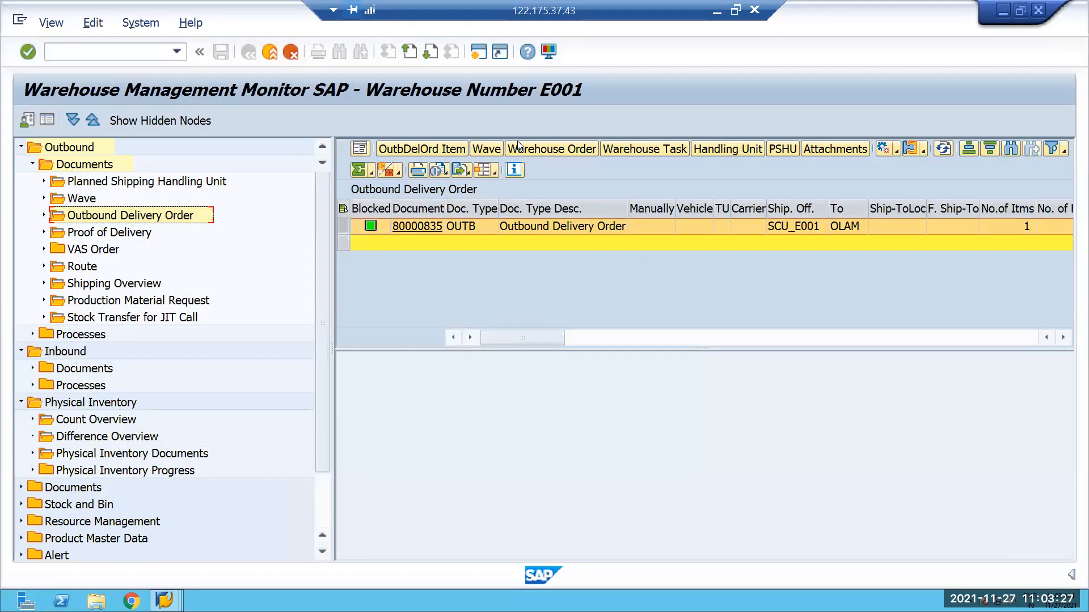
Display the outbound delivery order's warehouse tasks, widen the results area, and select the task's destination HU.
left_click(640, 150)
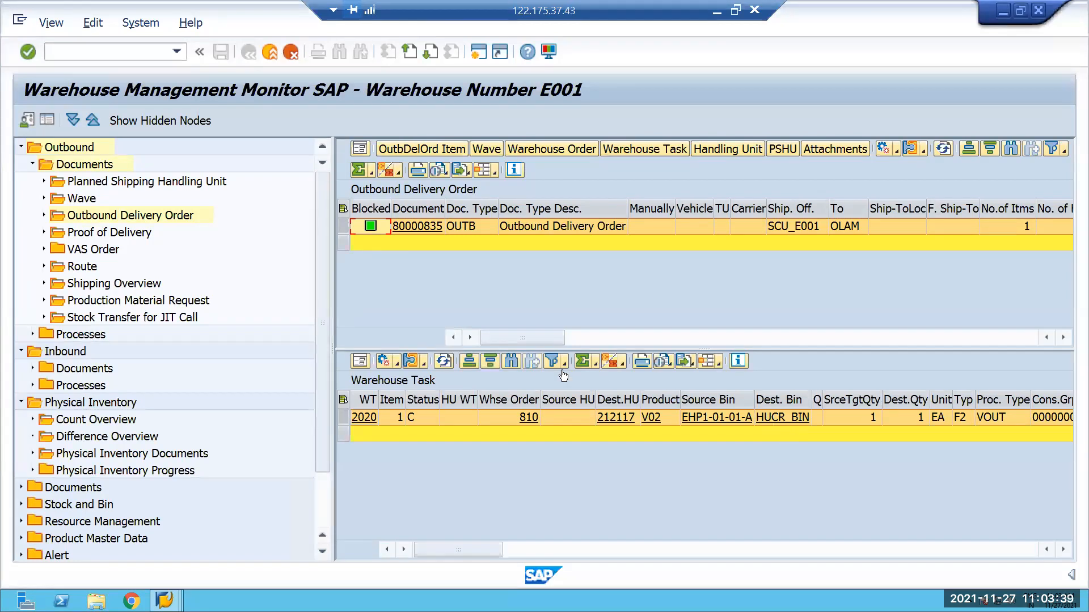
left_click_drag(333, 346, 284, 344)
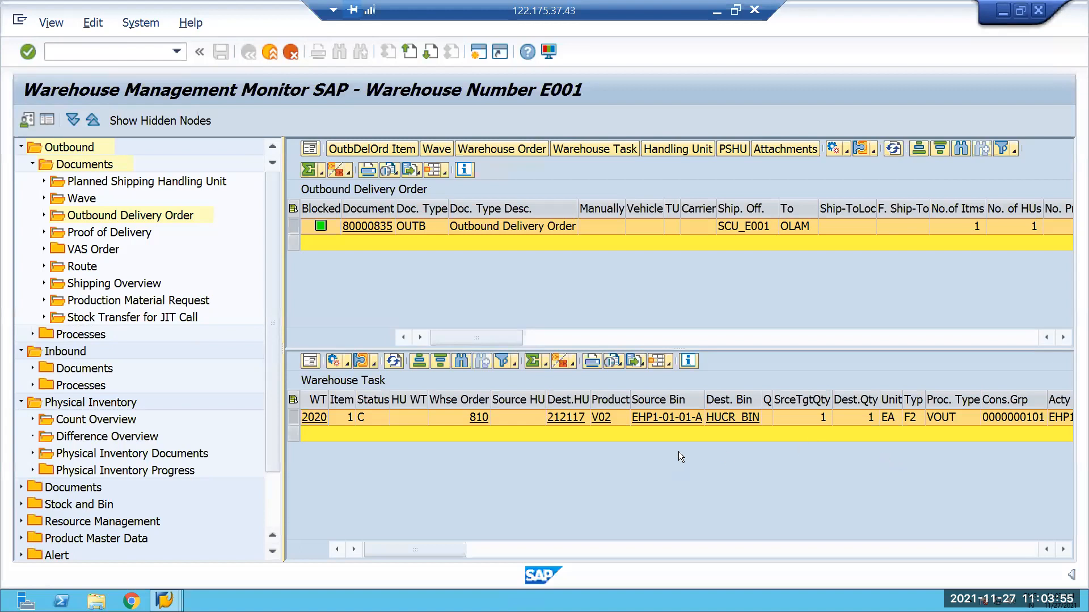
left_click(510, 417)
key("Right")
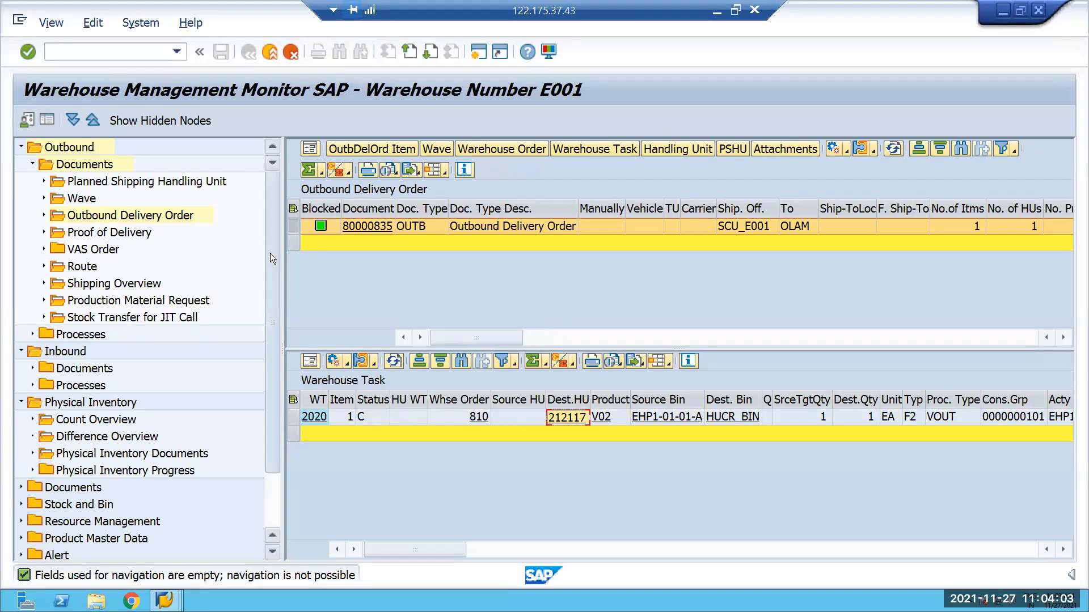
Open the selection criteria for Warehouse Task under the monitor's general Documents node.
scroll(267, 209, "down", 3)
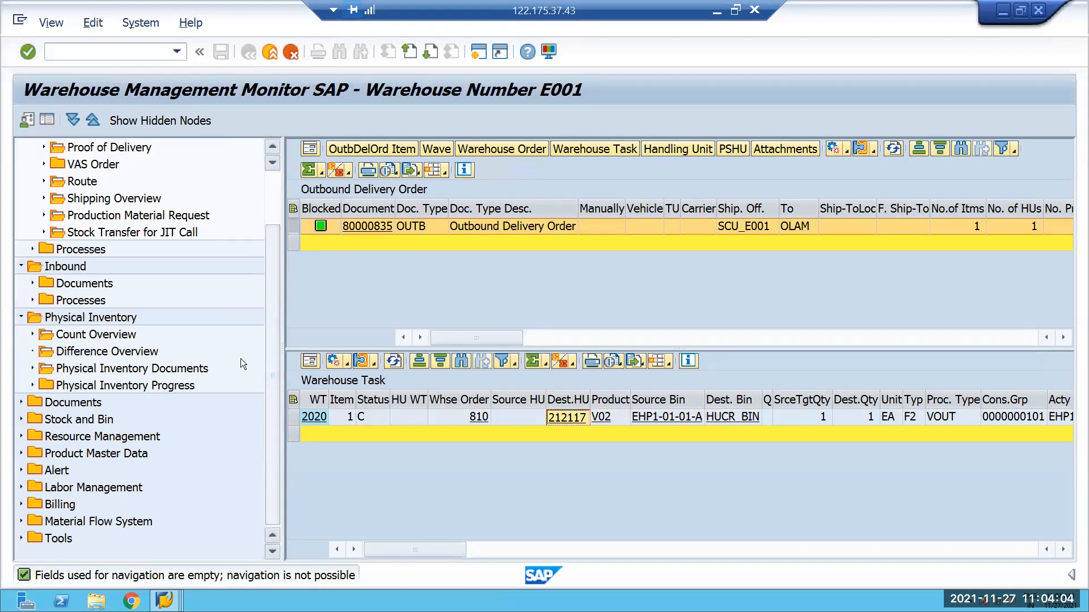
left_click(28, 403)
double_click(115, 369)
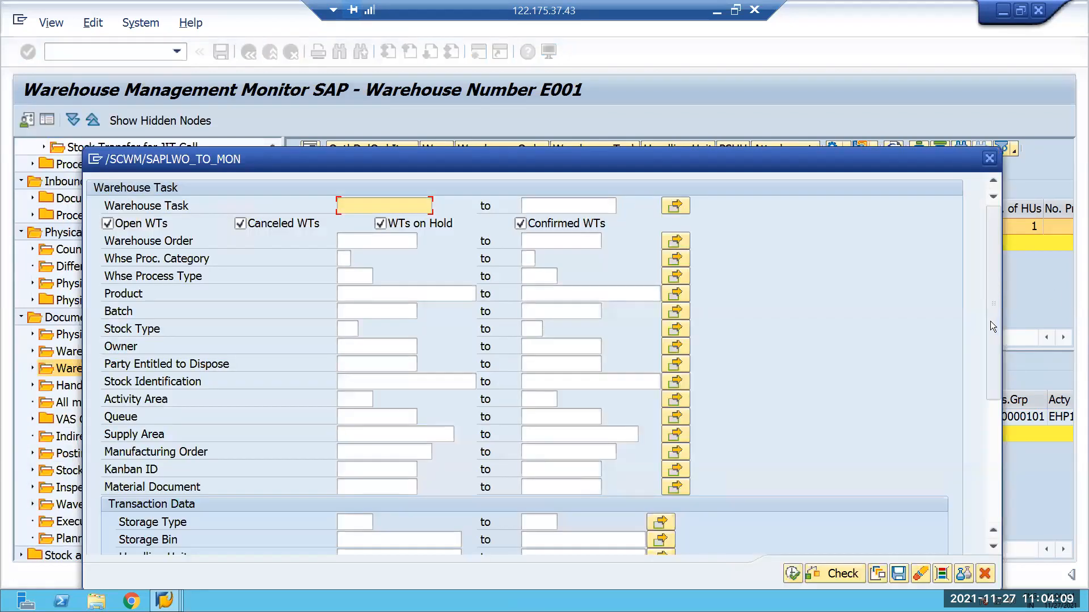
List all warehouse tasks for handling unit 212117, including both from and to data.
scroll(976, 365, "down", 5)
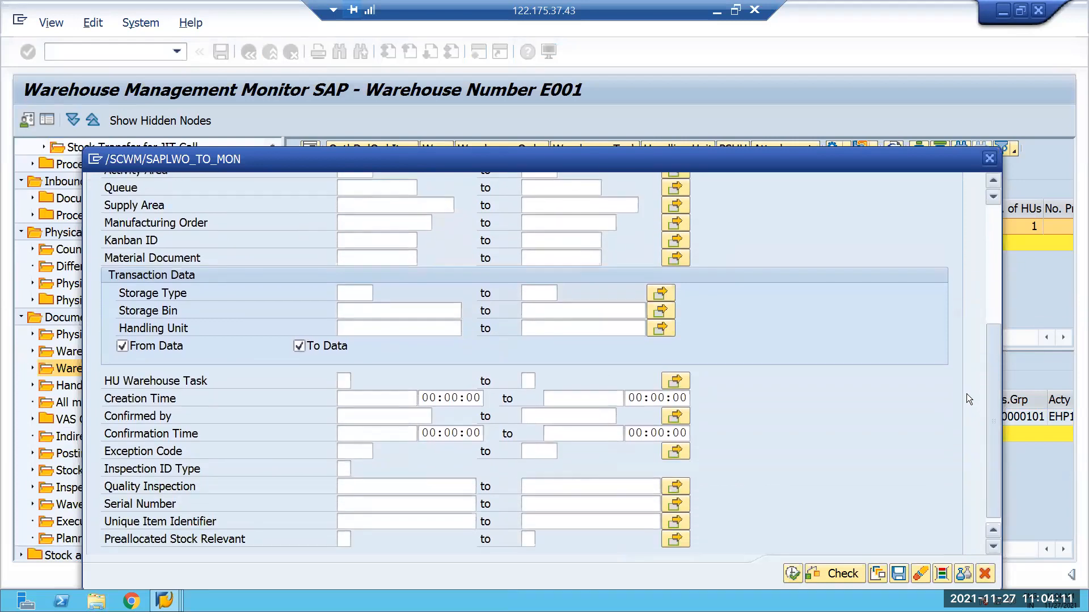
scroll(965, 386, "up", 2)
scroll(964, 402, "down", 3)
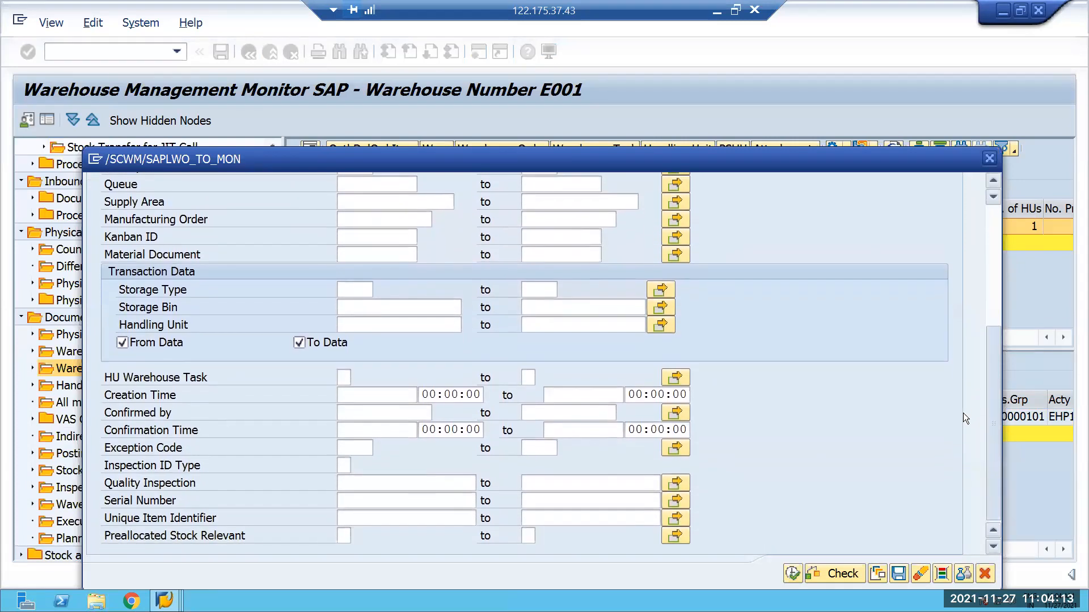
scroll(969, 347, "up", 6)
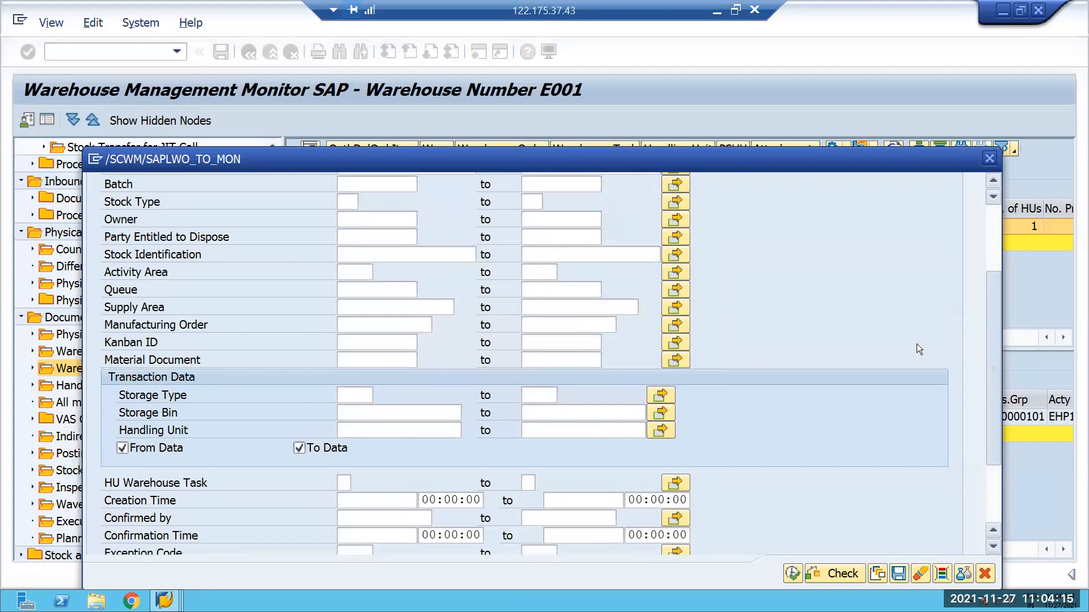
scroll(368, 388, "down", 2)
left_click(376, 398)
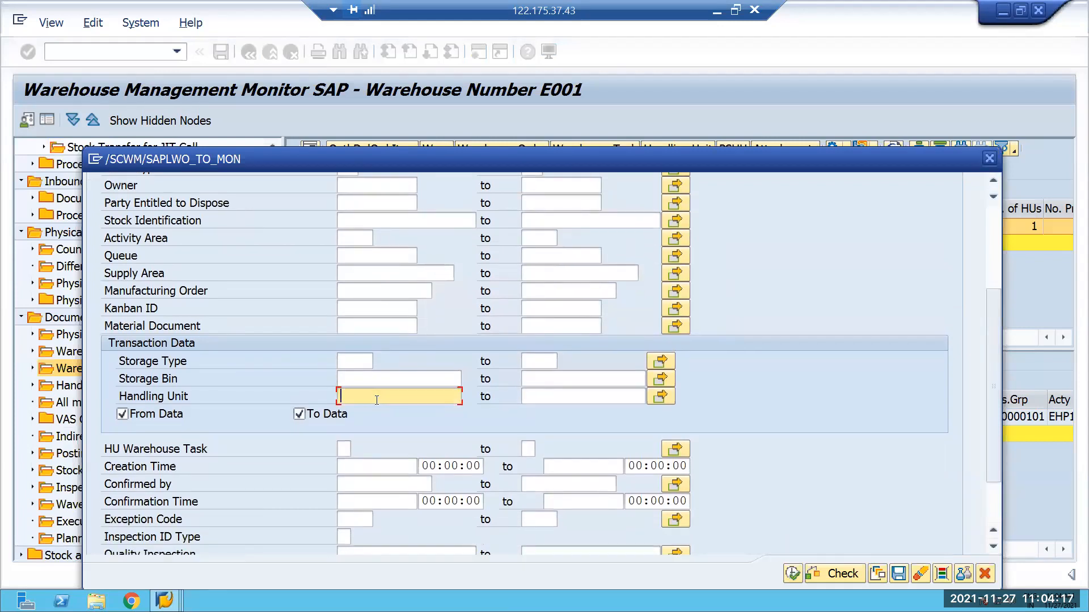
type("212117\\")
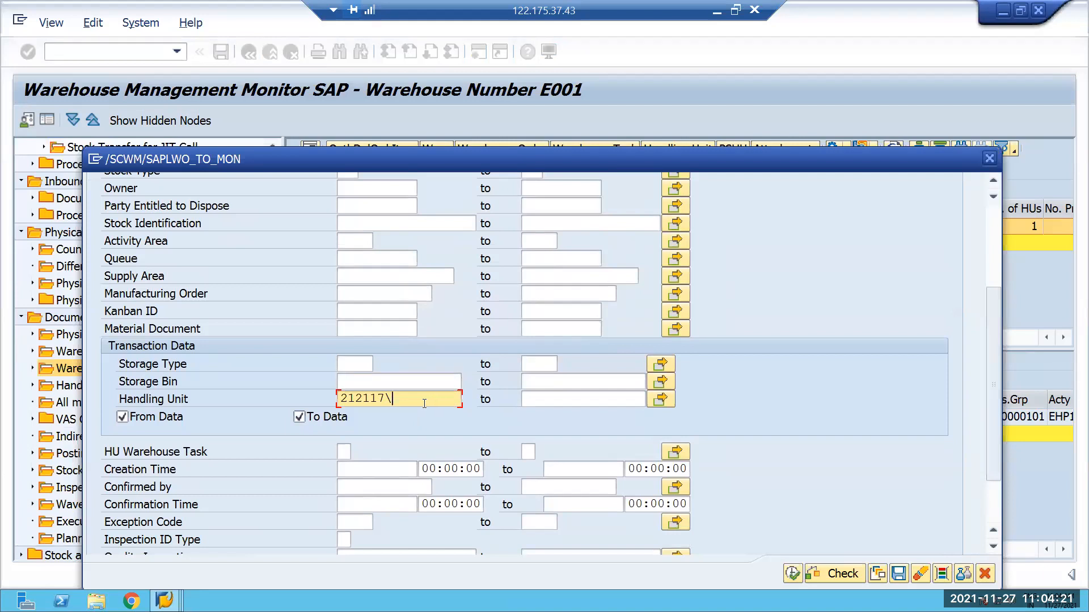
key("BackSpace")
left_click_drag(758, 159, 752, 37)
left_click(786, 452)
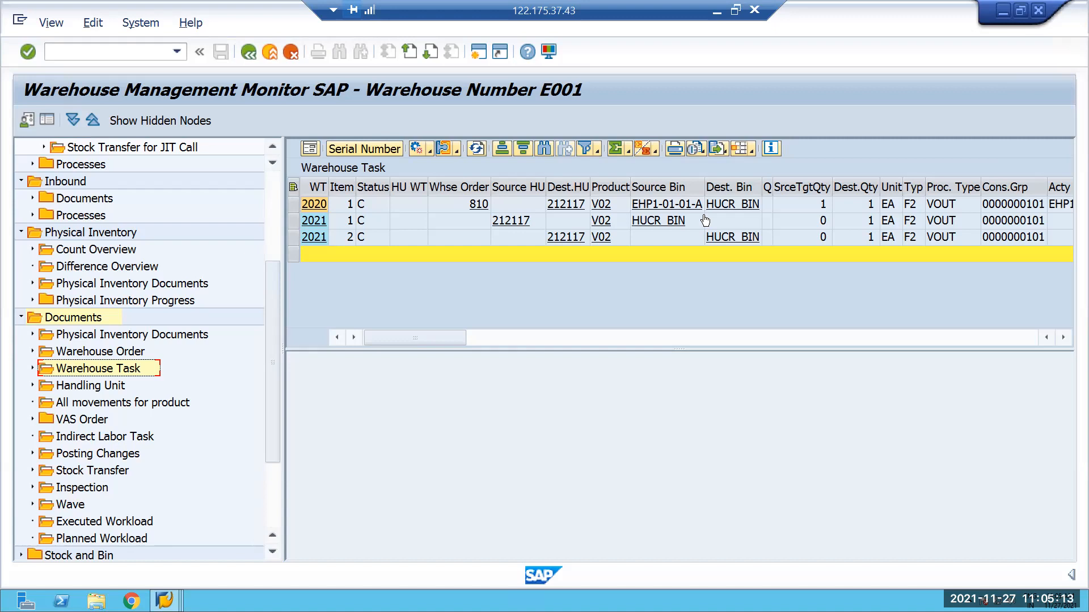
Start creating another sales document with transaction VA01.
left_click(93, 52)
type("/BVA")
key("BackSpace")
key("BackSpace")
key("BackSpace")
type("NVA01")
key("Return")
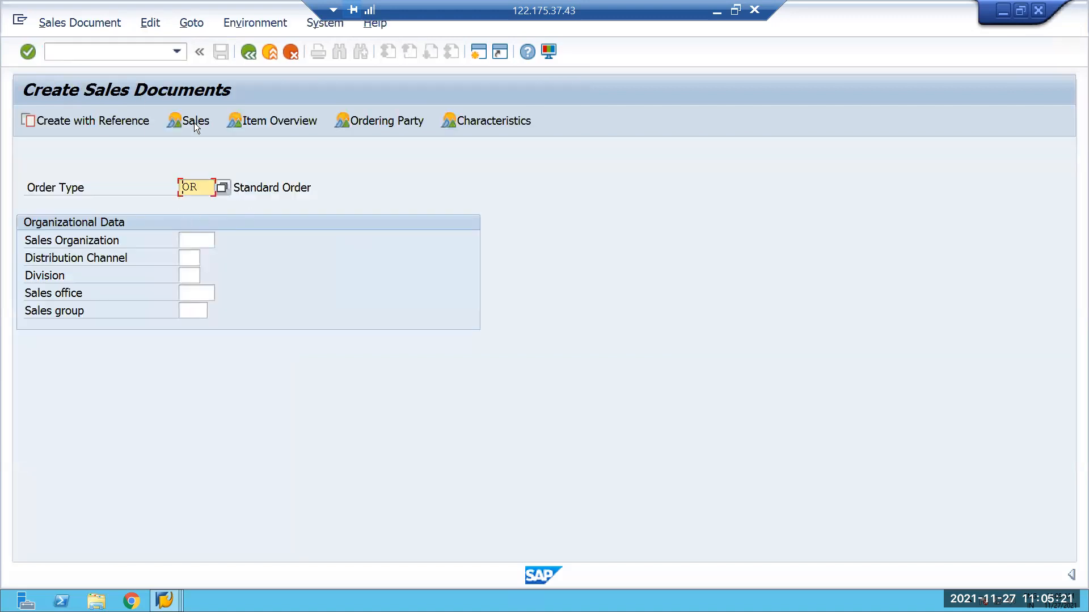
Create a standard order of type OR with reference to the proposed sales order, accepting the plant MRP area.
left_click(105, 121)
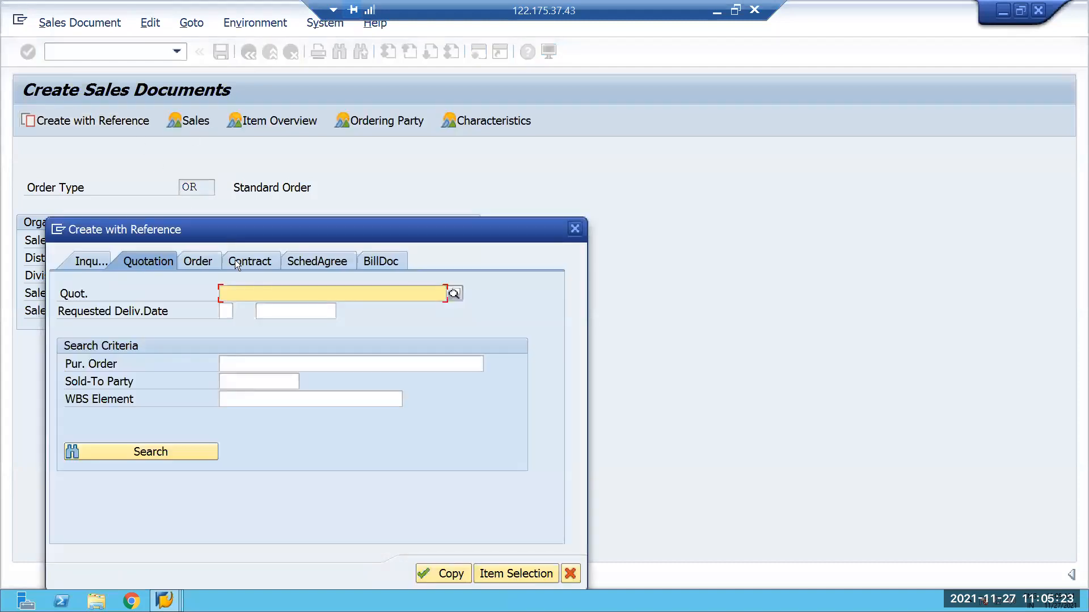
left_click(252, 296)
left_click(206, 264)
left_click(242, 295)
left_click(234, 312)
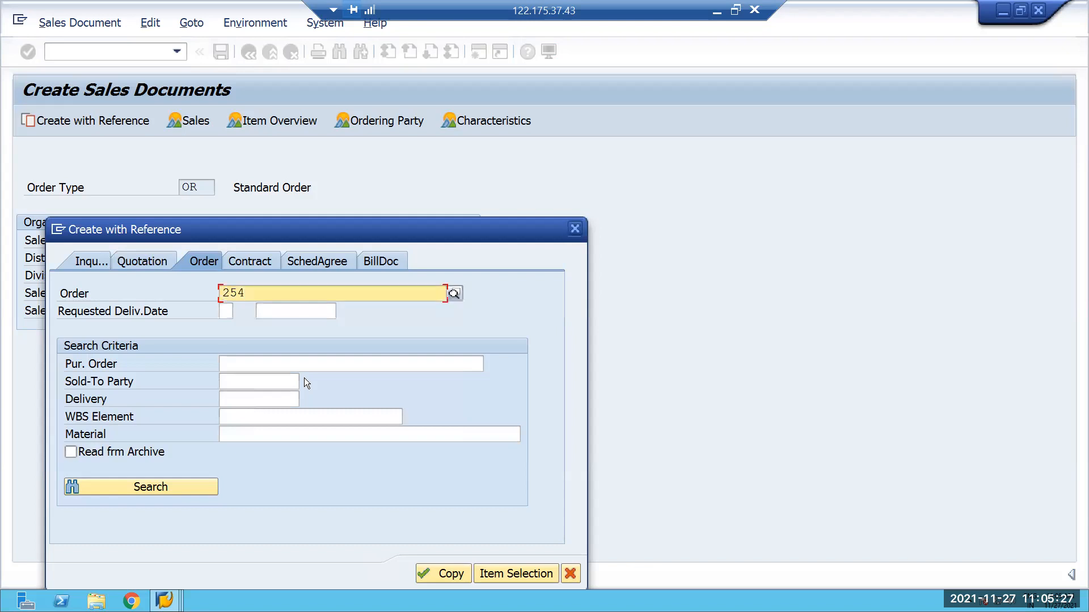
left_click(440, 580)
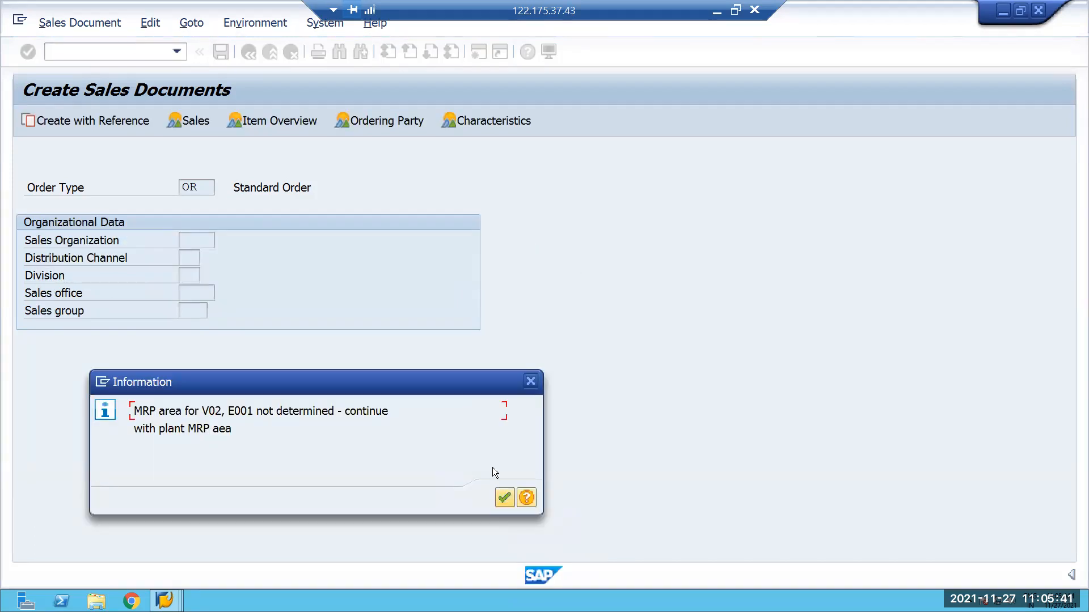
key("Return")
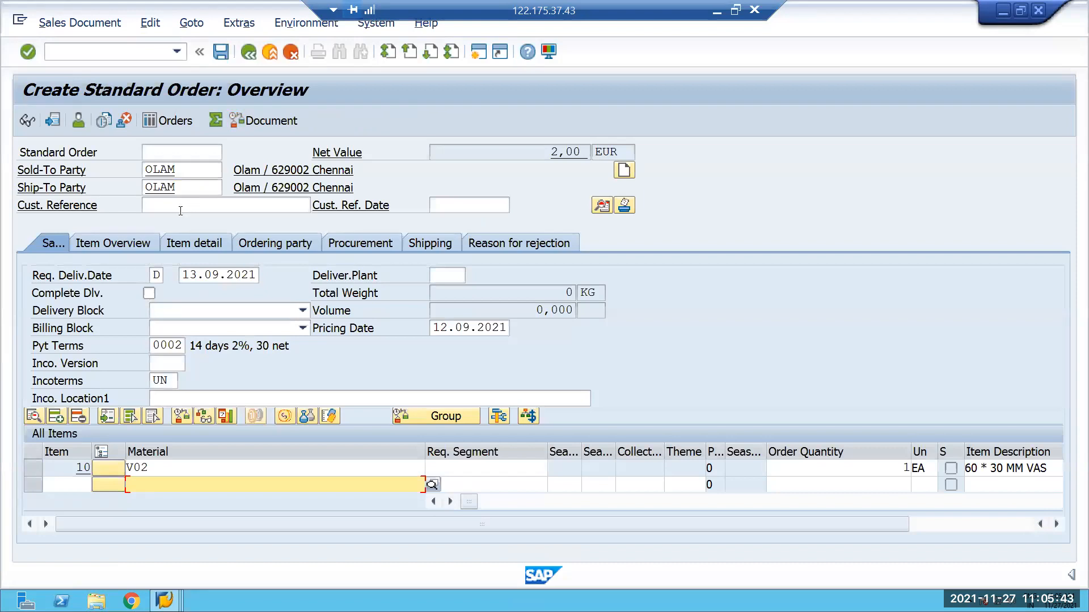
Enter customer reference 234 and open the missing item data from the order's incompletion log.
left_click(180, 211)
type("234")
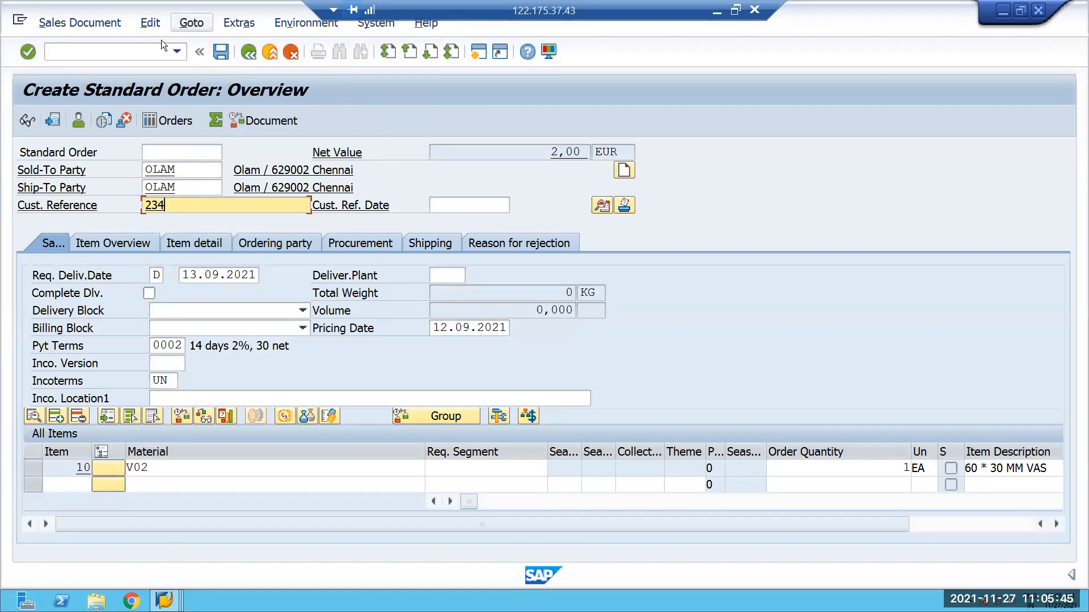
left_click(151, 23)
left_click(157, 275)
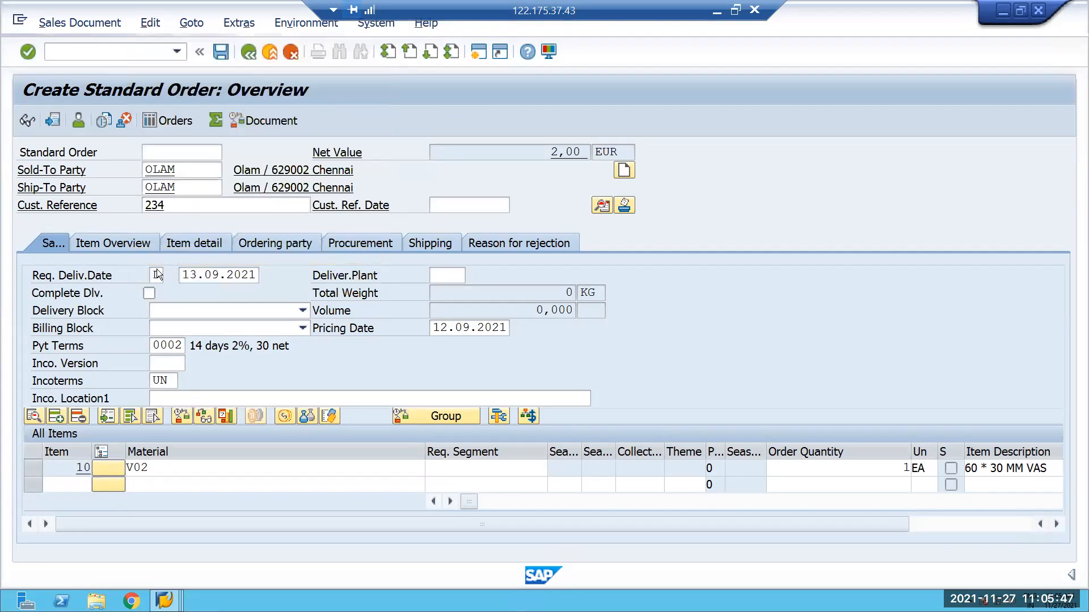
double_click(166, 267)
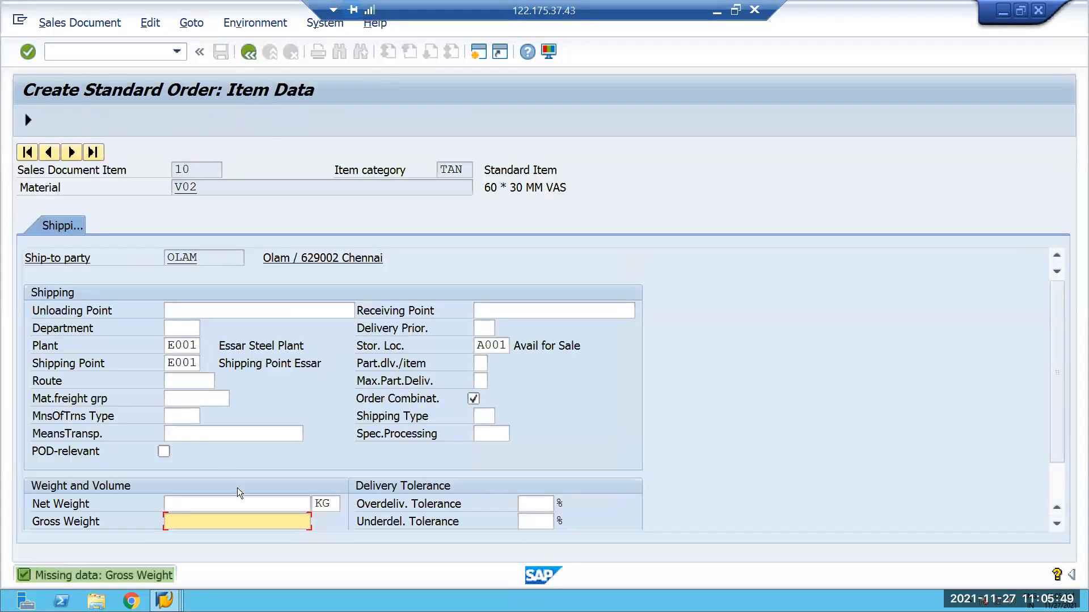
Set the item's net weight and gross weight to 1 KG each, and save the standard order.
left_click(242, 505)
type("1")
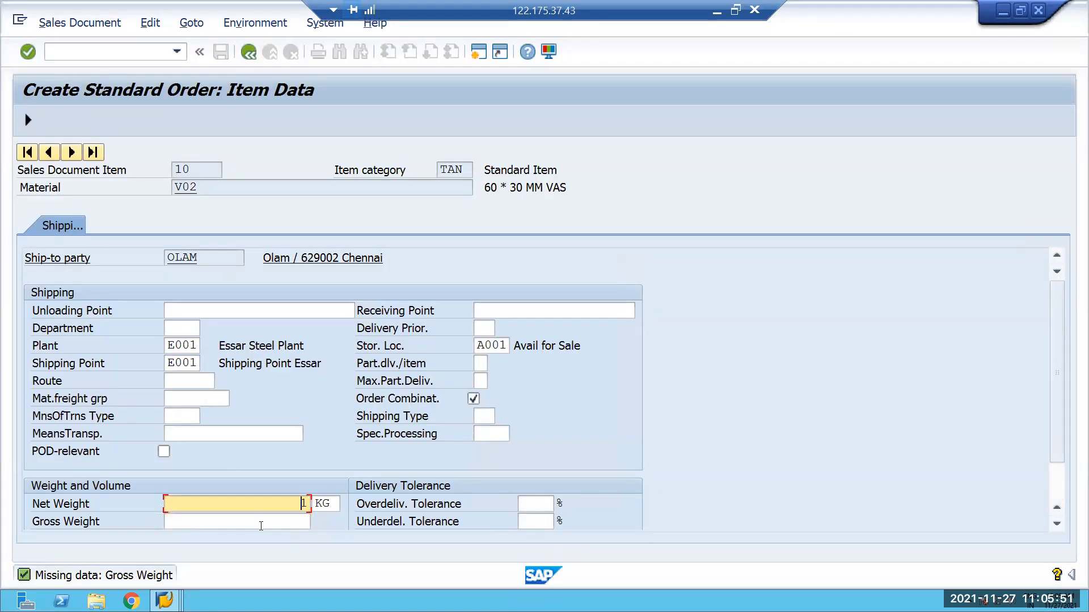
left_click(261, 526)
type("1")
key("Return")
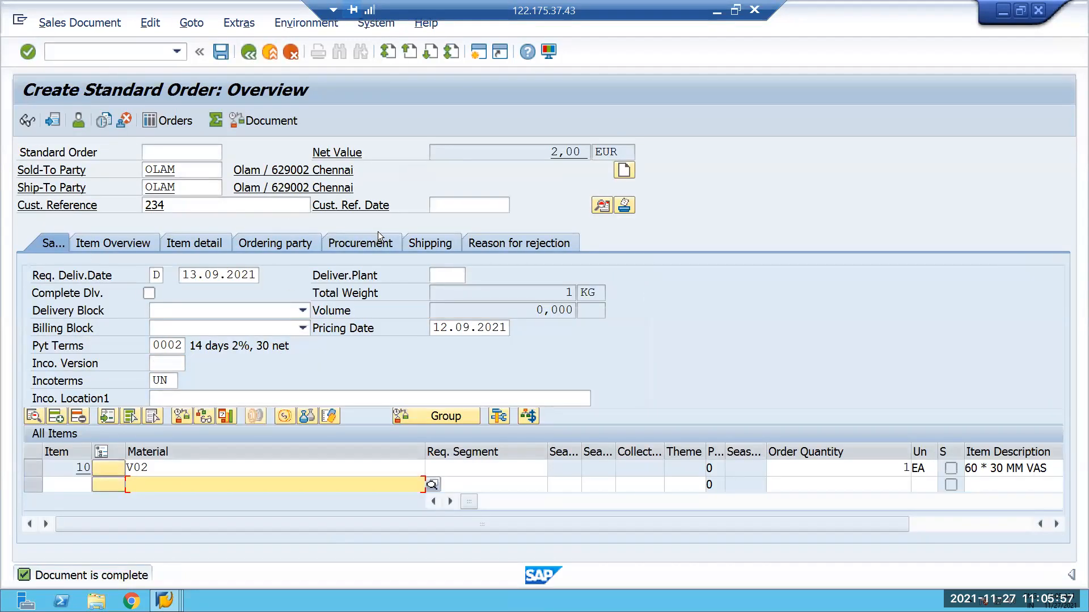
left_click(221, 50)
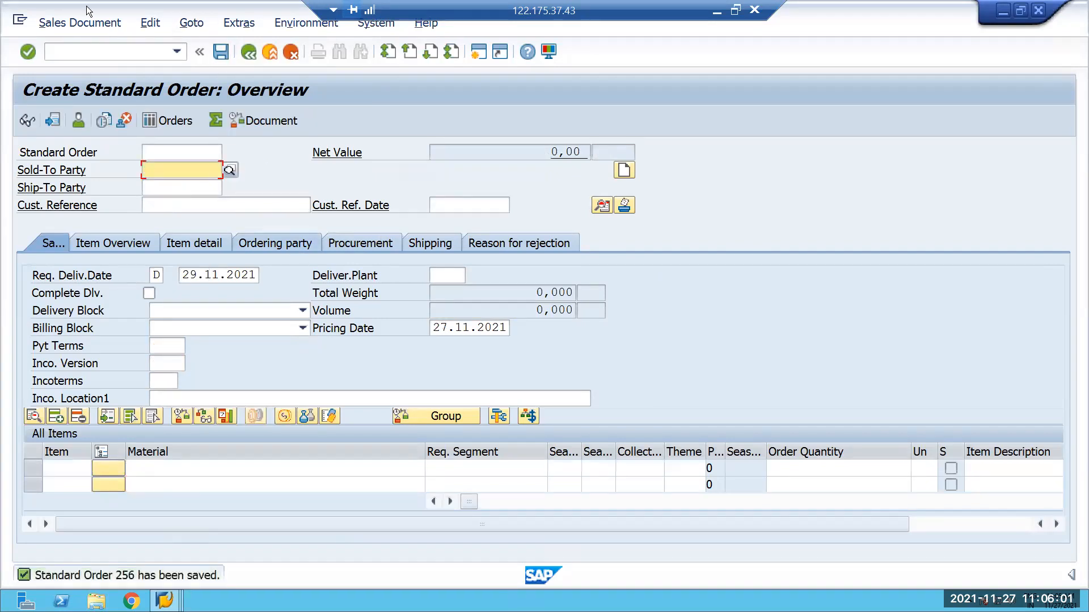
Create and save an outbound delivery for the new sales order from shipping point E001 with transaction VL01N.
left_click(97, 58)
type("/NVL01N")
key("Return")
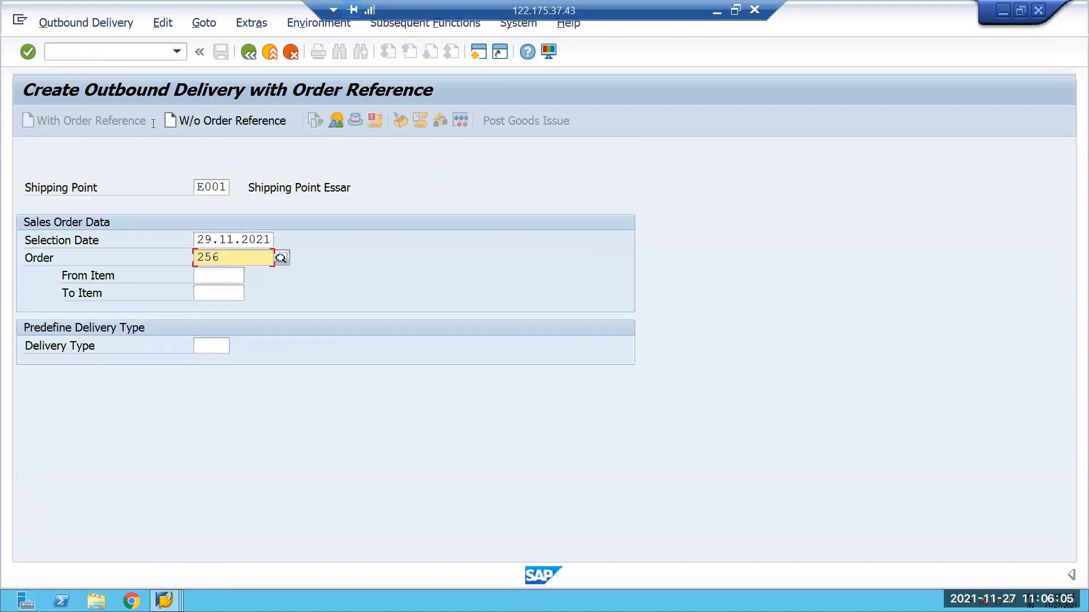
key("Return")
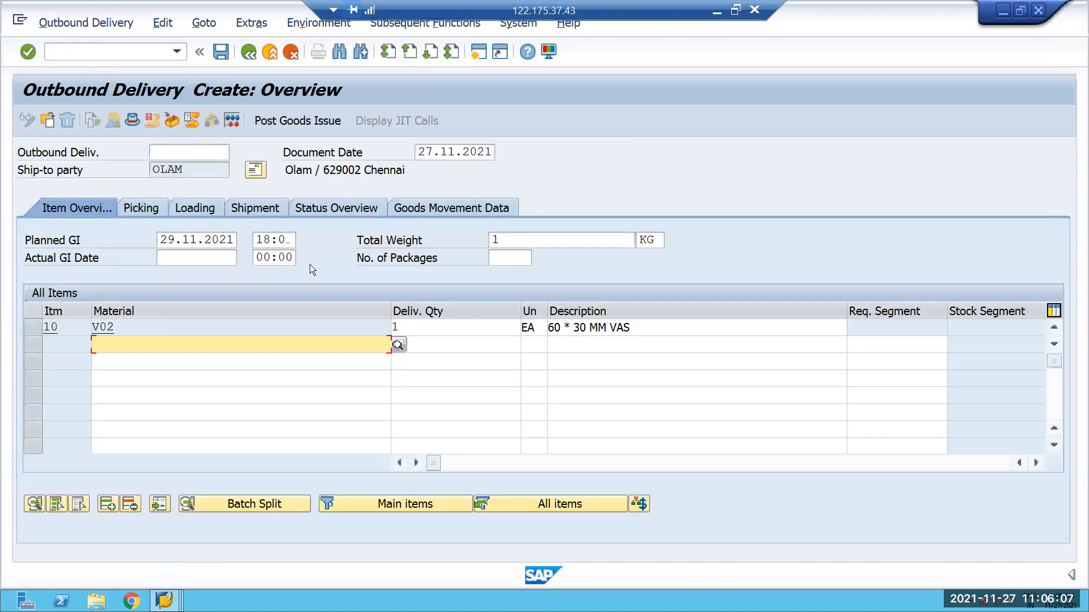
left_click(220, 52)
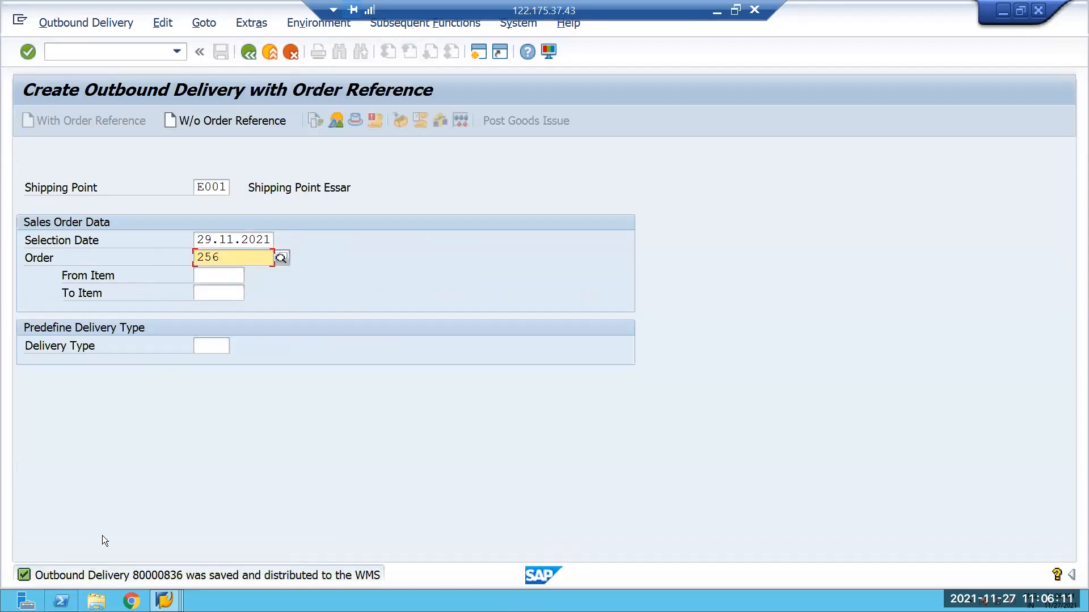
Find the just-saved outbound delivery order in warehouse E001 with transaction /SCWM/PRDO.
left_click(176, 51)
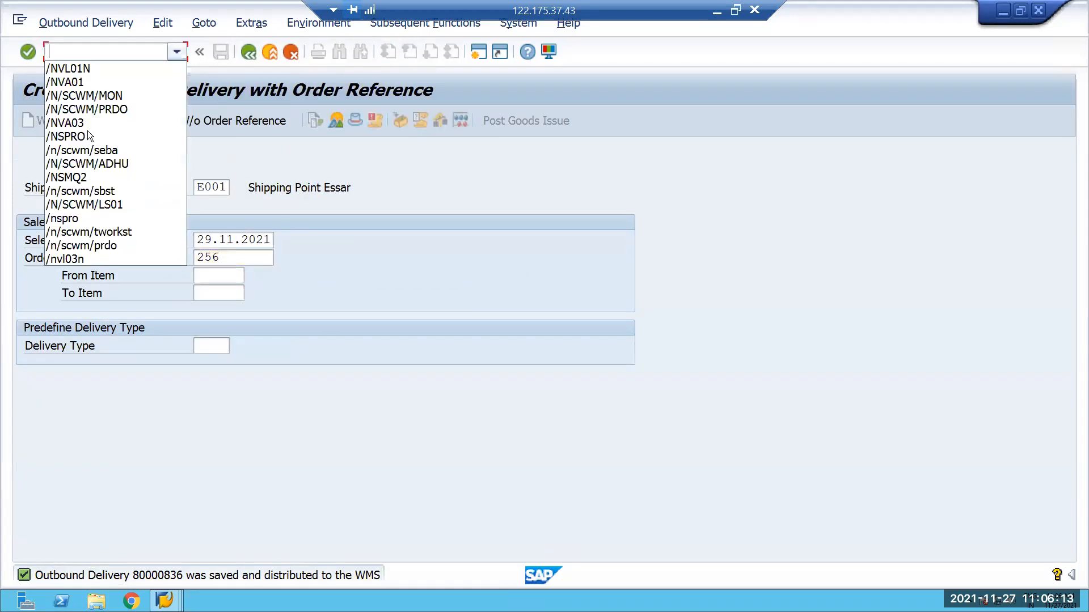
left_click(112, 109)
key("Return")
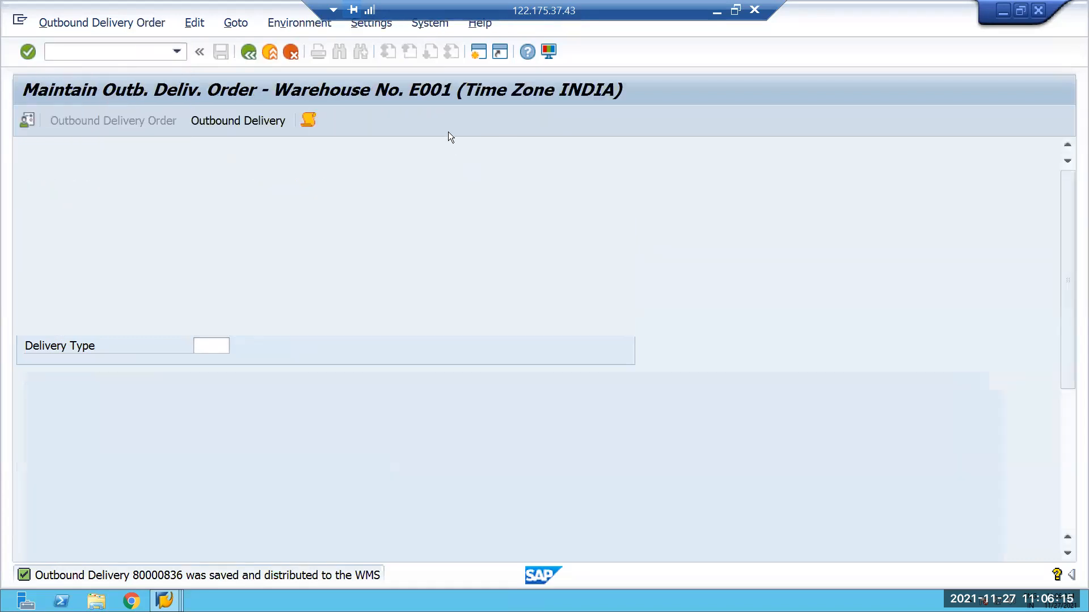
left_click(625, 154)
left_click(647, 169)
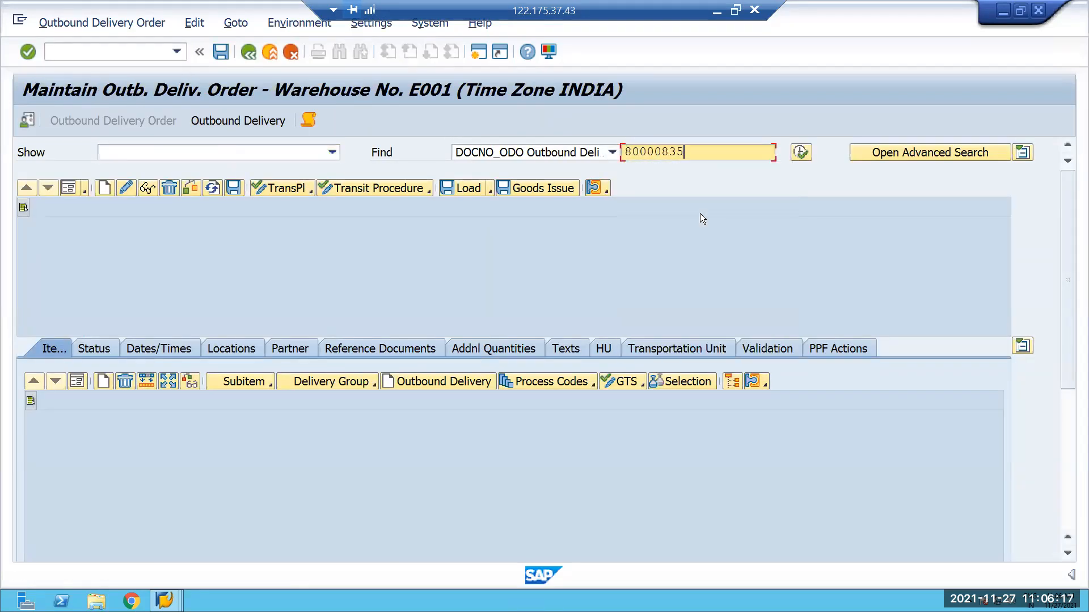
key("BackSpace")
type("6")
left_click(799, 154)
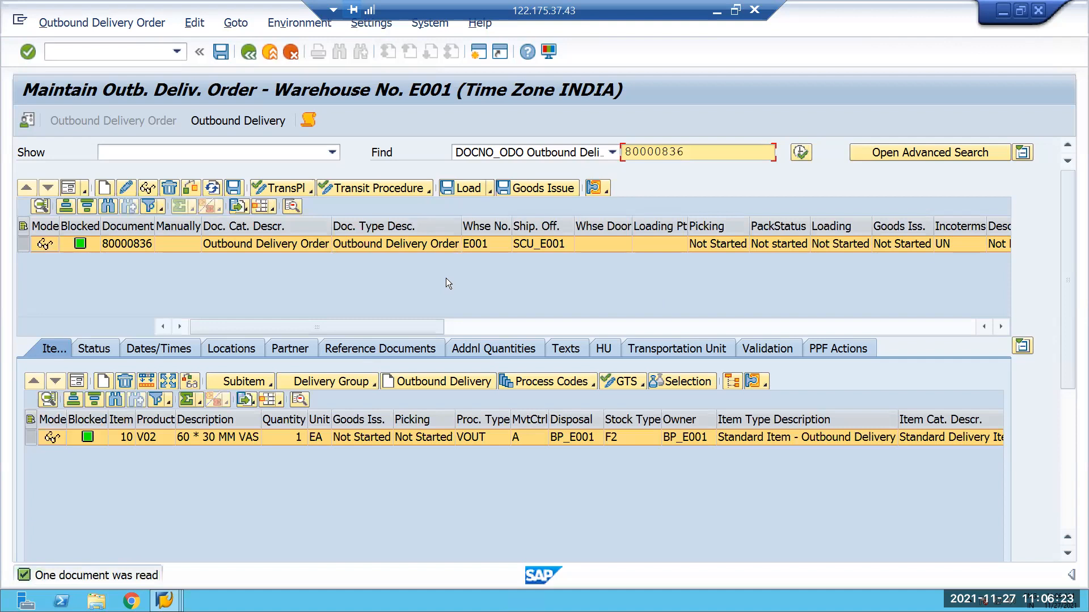
Open the details of delivery item 10 and examine its packaging specification, consolidation group and movement data.
left_click(102, 22)
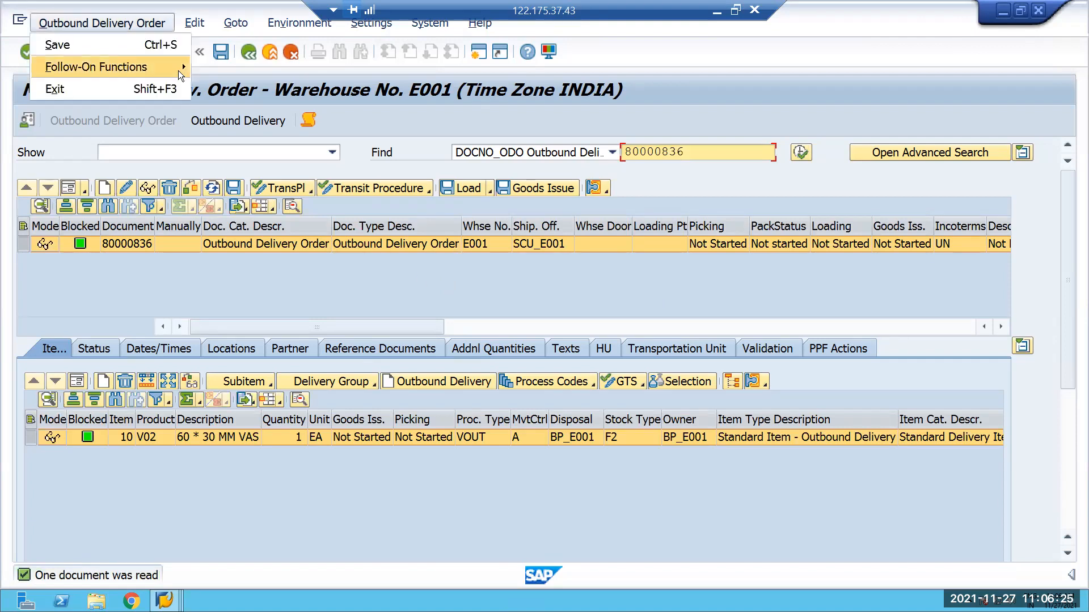
left_click(244, 67)
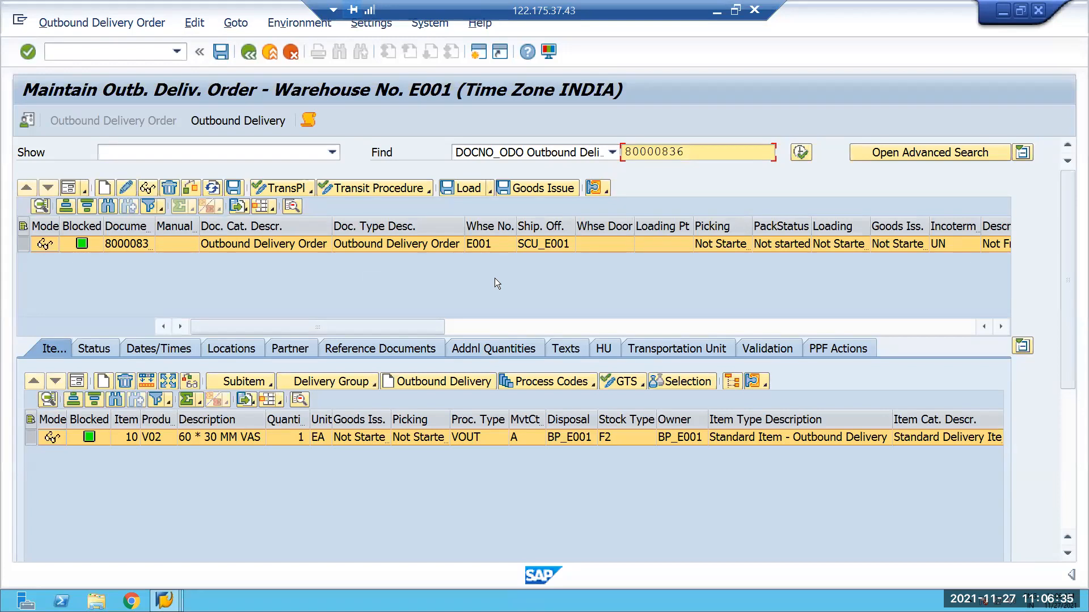
double_click(147, 439)
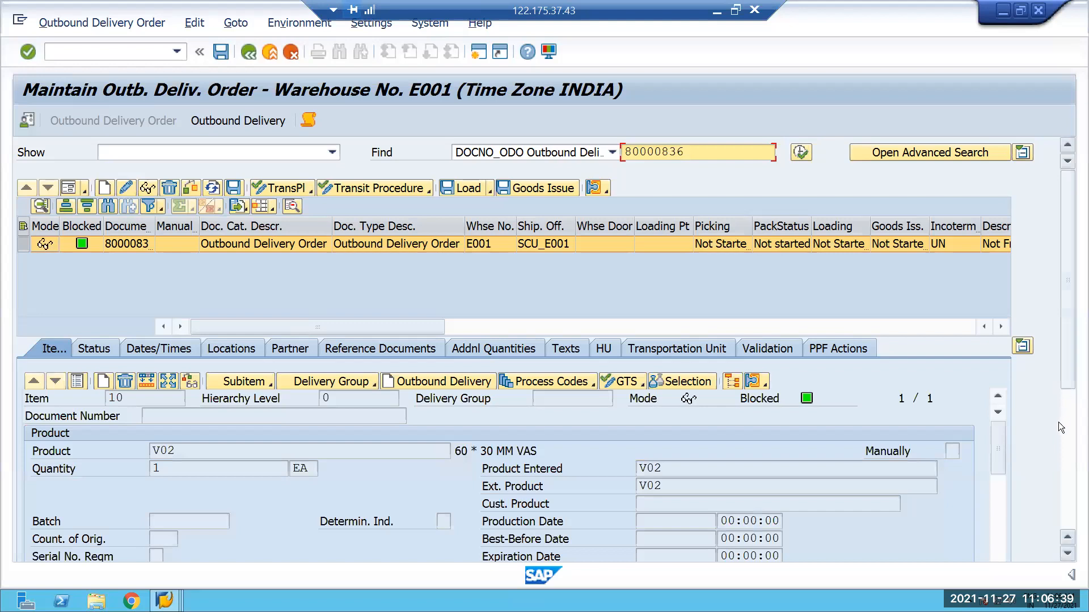
scroll(1058, 422, "down", 5)
left_click_drag(1000, 287, 998, 373)
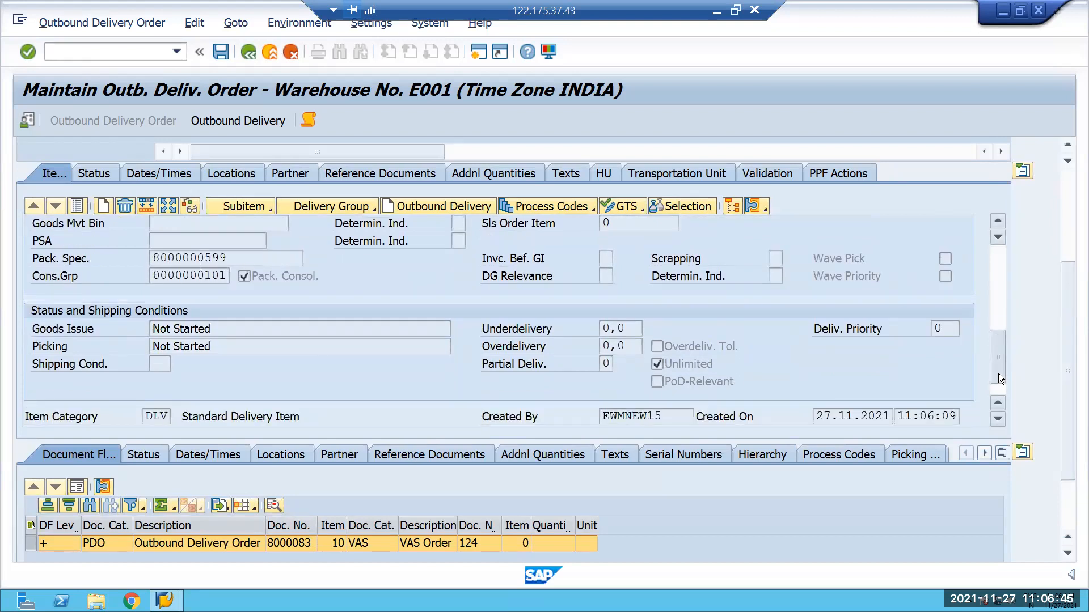
left_click_drag(998, 374, 997, 381)
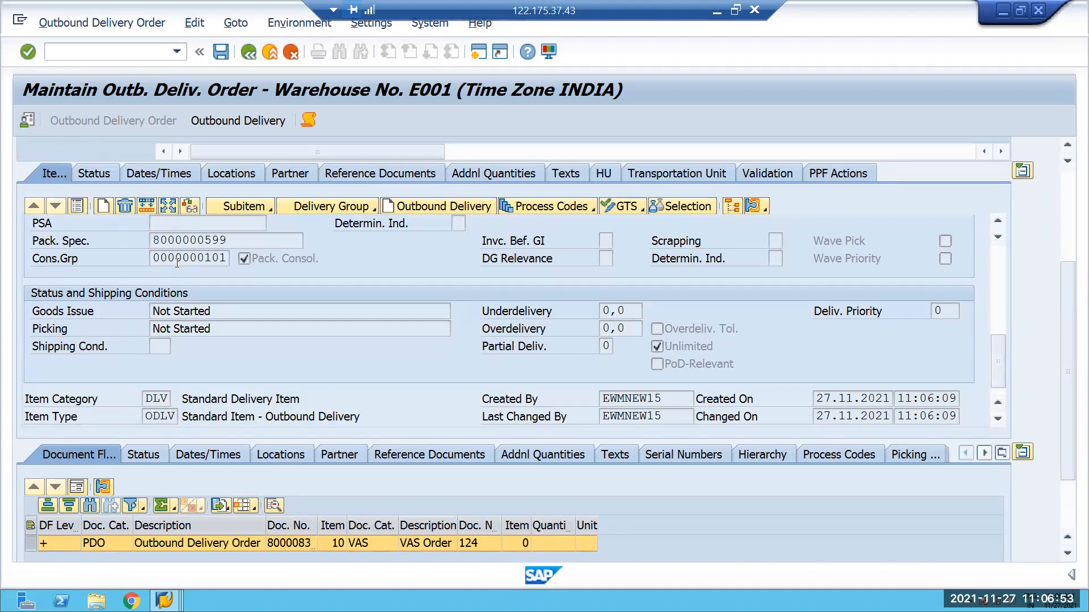
left_click_drag(153, 258, 232, 259)
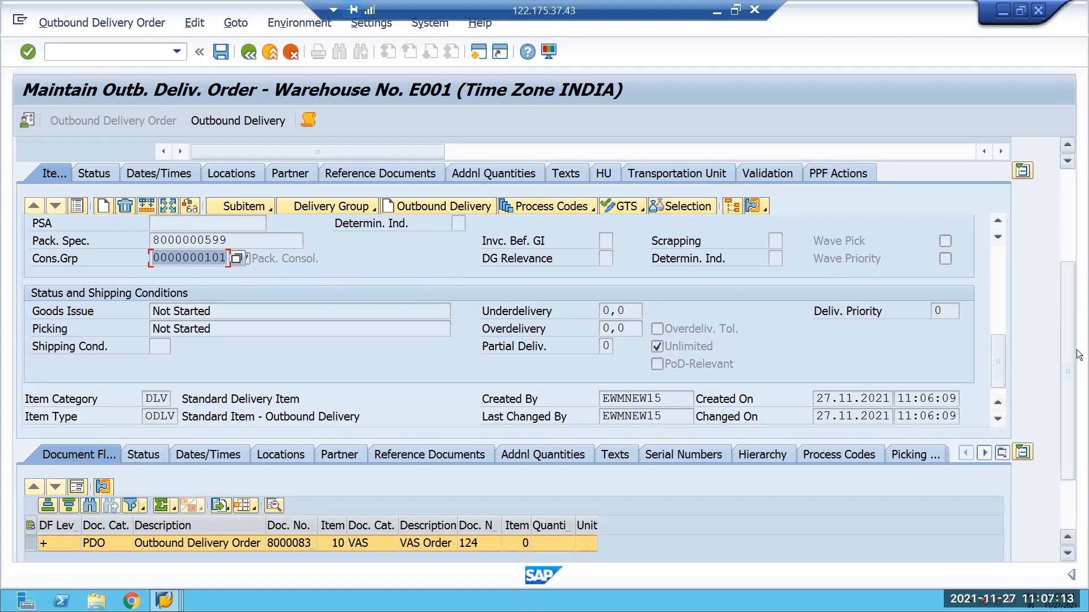
scroll(1074, 337, "up", 1)
scroll(1074, 337, "up", 1)
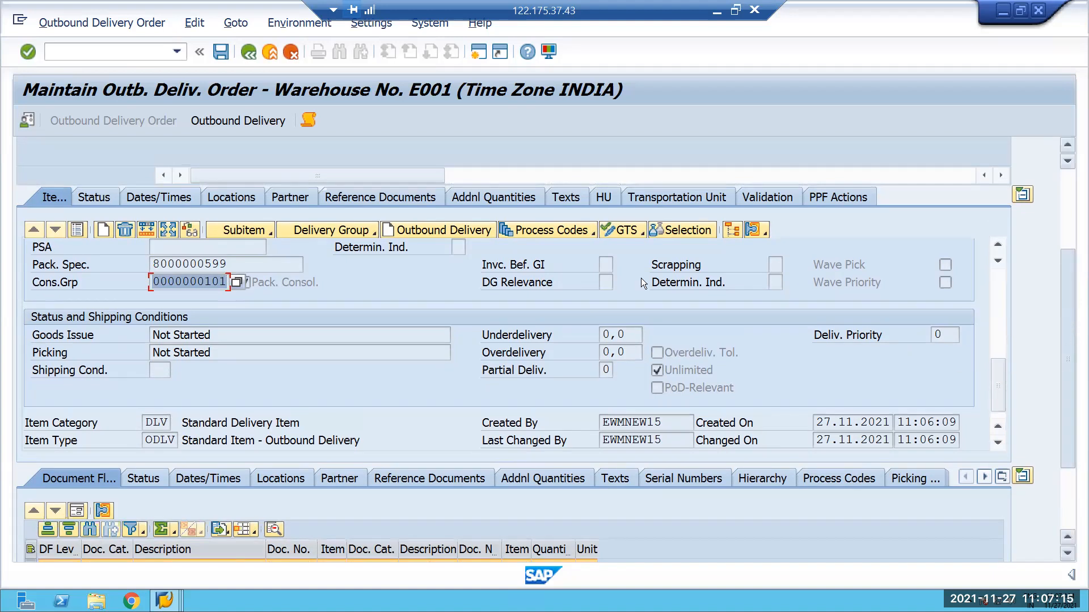
left_click(167, 264)
left_click_drag(993, 370, 1074, 203)
Create and save the stock removal warehouse task for delivery item 10 as a follow-on function of the outbound delivery order.
left_click(103, 22)
mouse_move(182, 65)
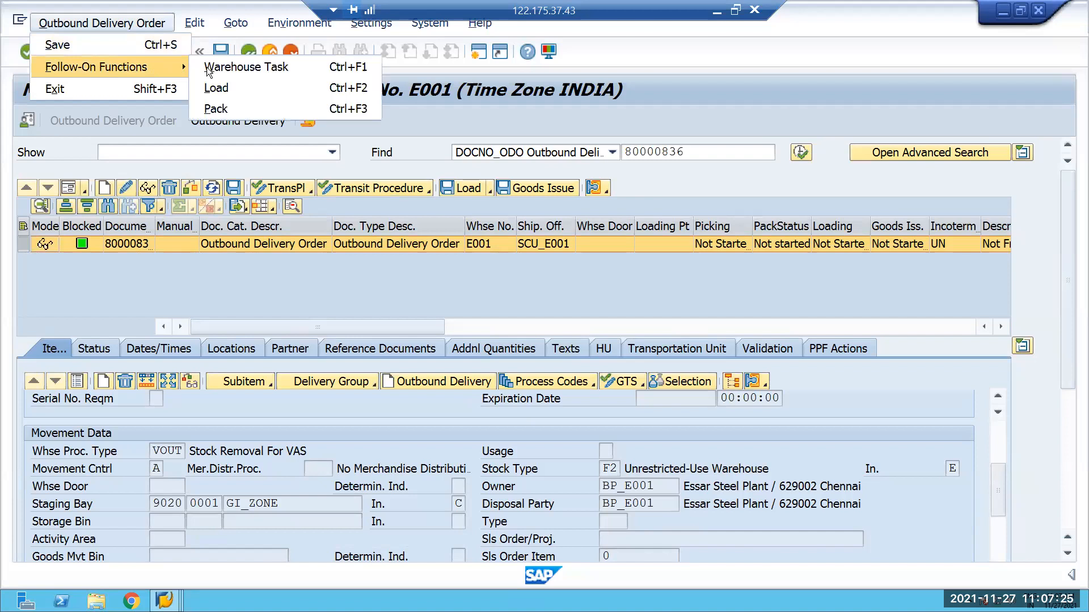
left_click(237, 68)
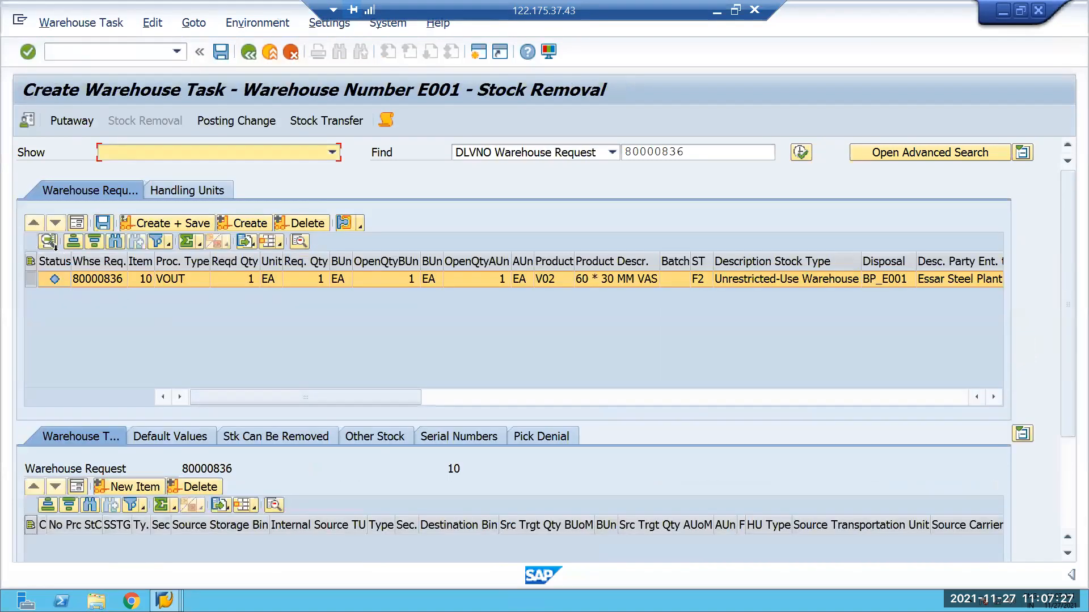
left_click(243, 224)
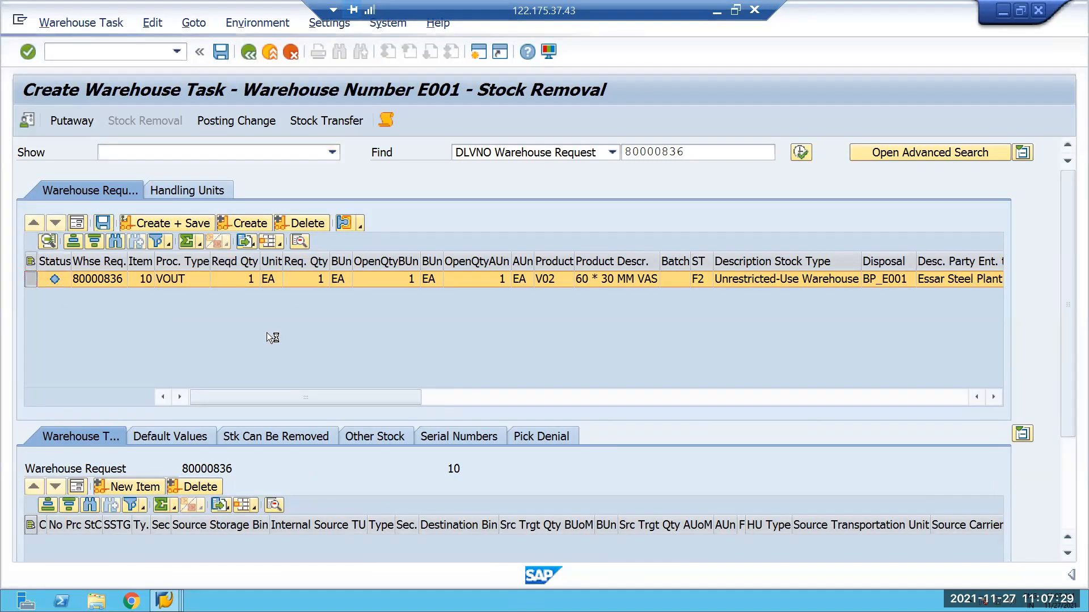
left_click(167, 224)
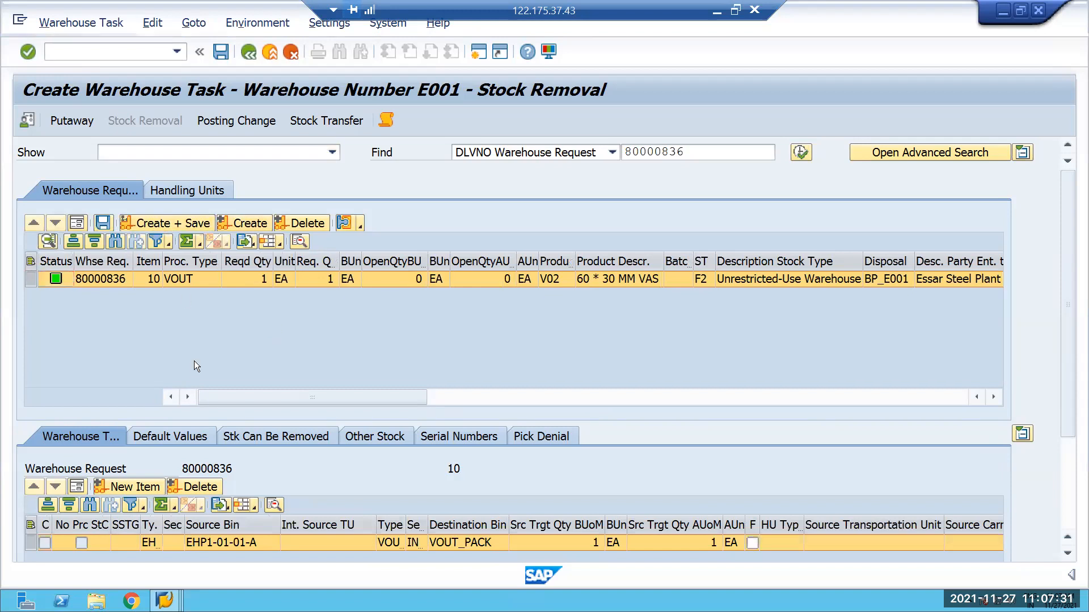
Open the new warehouse order for confirmation, check its pick-HU, and confirm the product warehouse task.
left_click(79, 22)
left_click(75, 87)
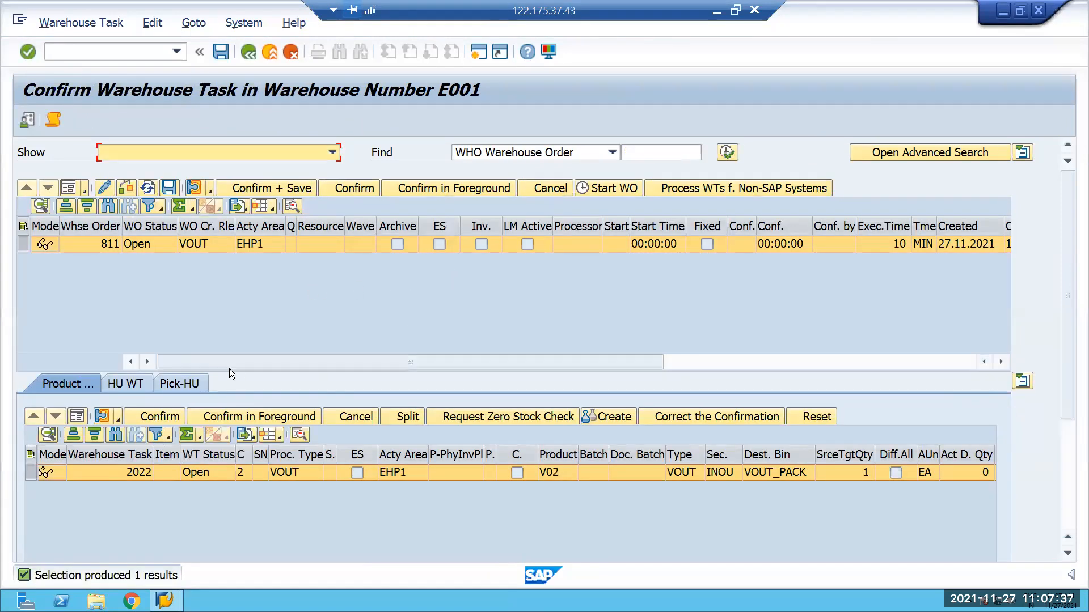
left_click(179, 384)
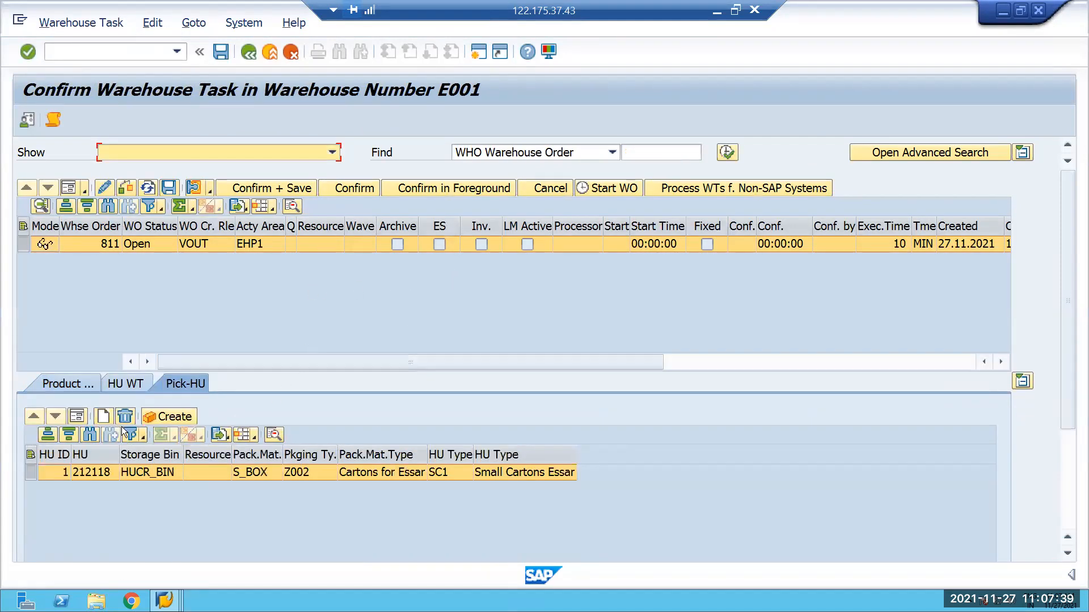
left_click(58, 385)
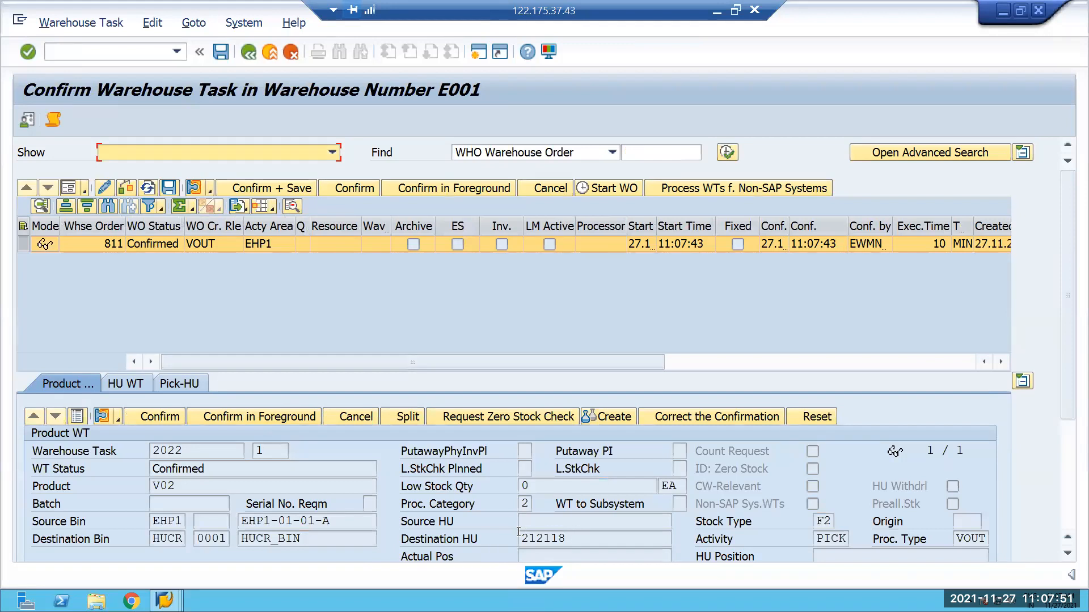
List all warehouse tasks for destination handling unit 212118 in the warehouse monitor, including both from and to data.
left_click(518, 533)
key("ctrl+c")
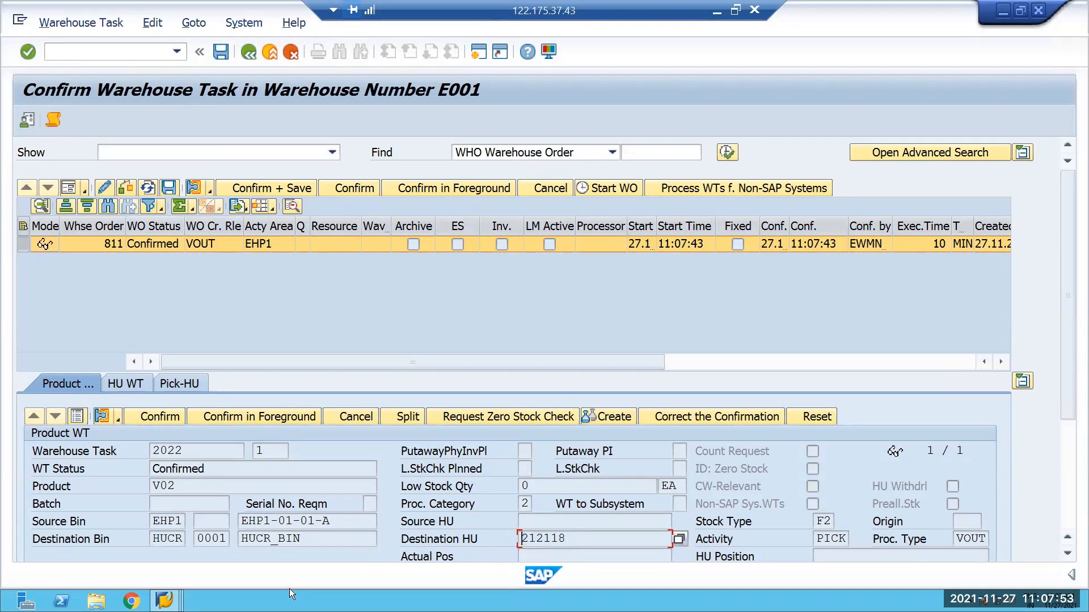
left_click(164, 600)
left_click(435, 544)
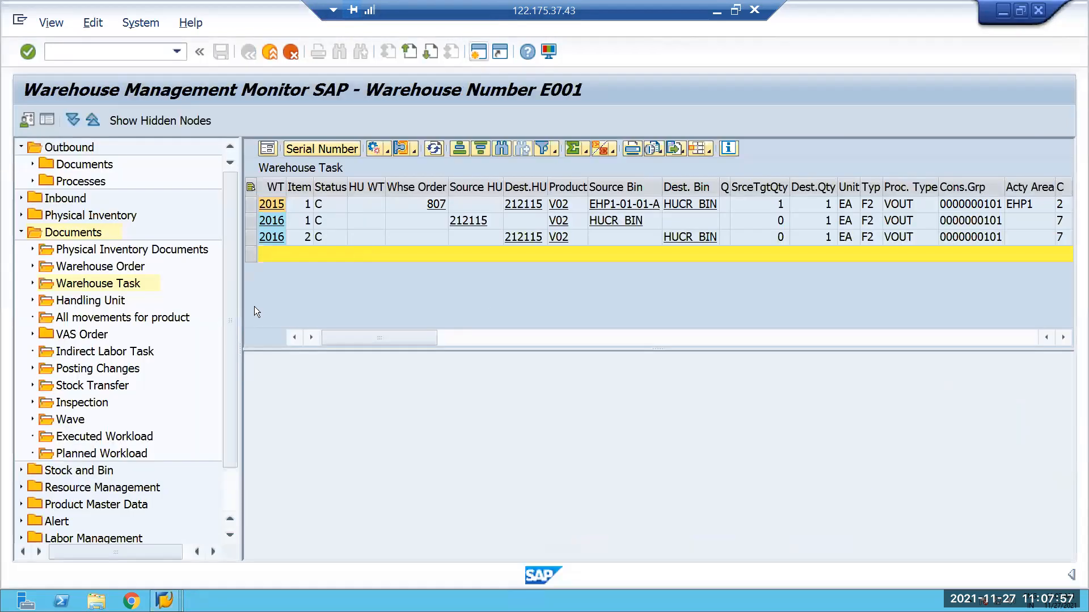
double_click(98, 283)
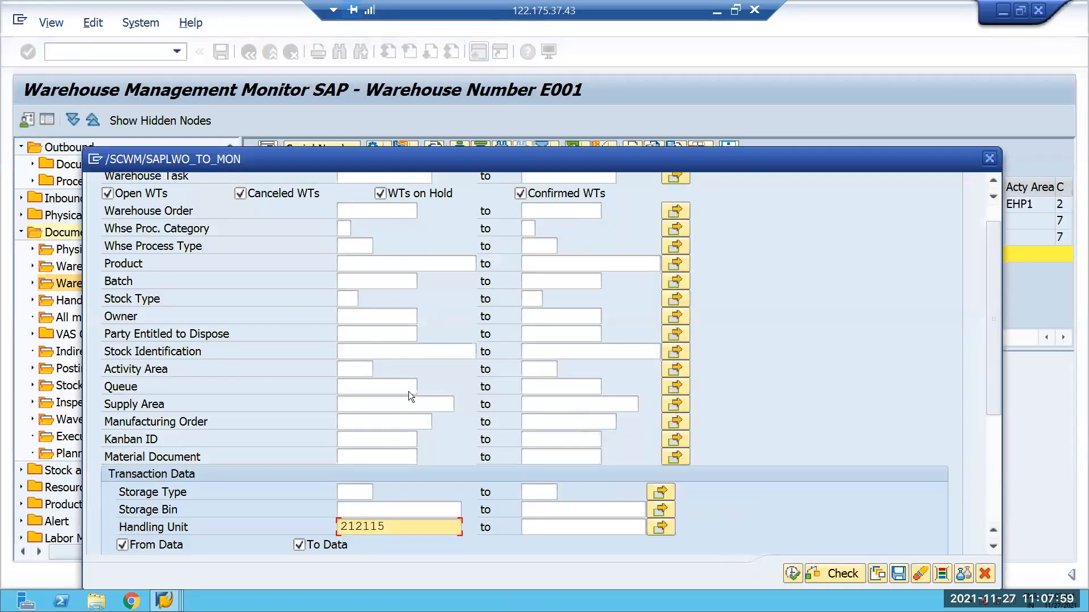
left_click_drag(314, 488, 305, 480)
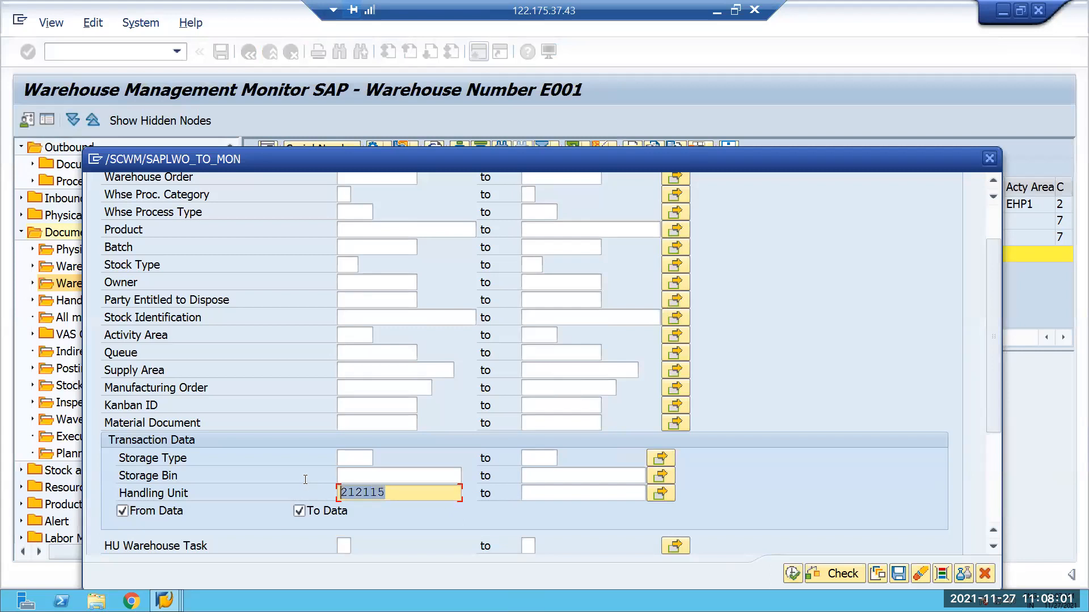
type("212118")
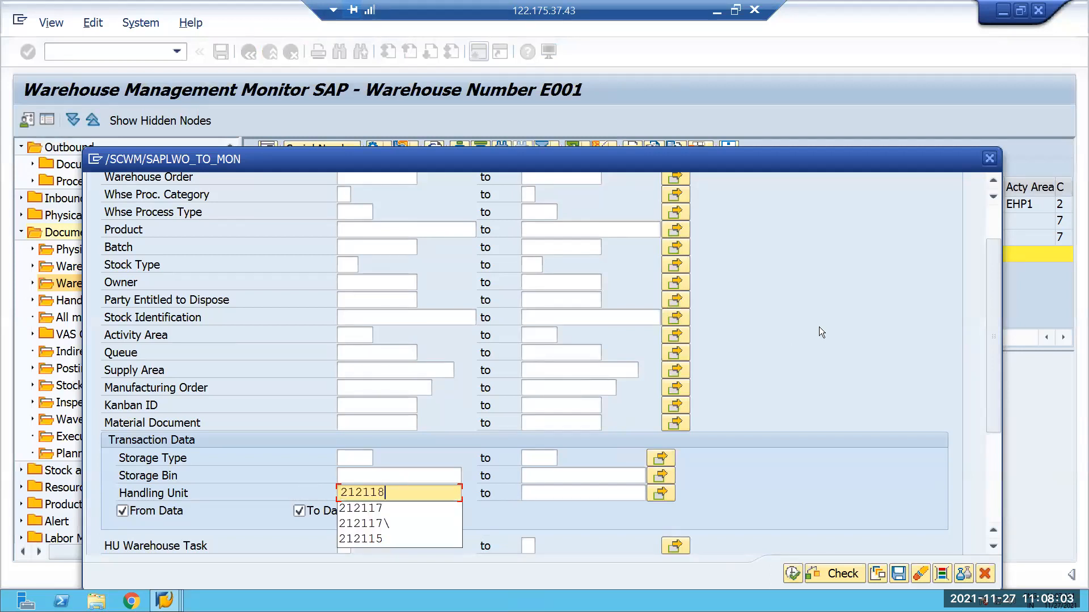
left_click(819, 327)
left_click_drag(781, 158, 770, 84)
left_click(781, 502)
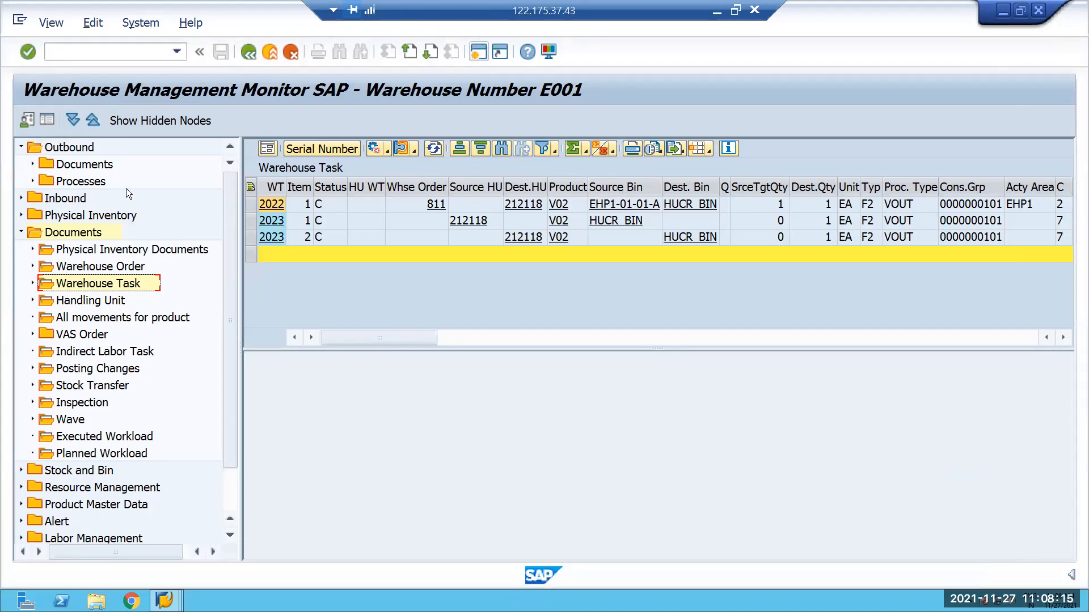
Start creating another sales document with transaction VA01.
left_click(177, 50)
left_click(81, 93)
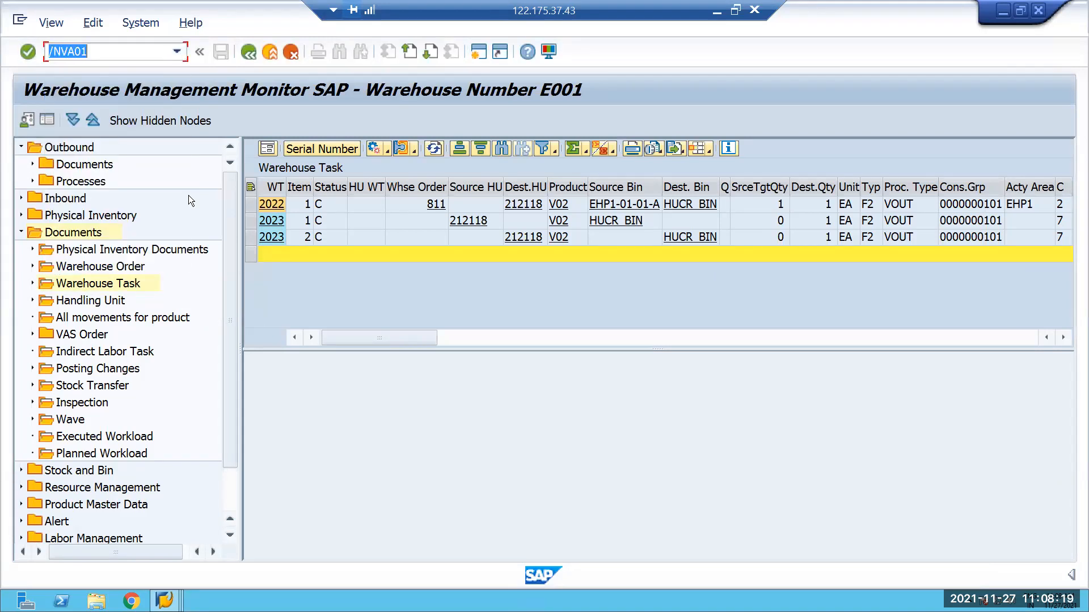
key("Return")
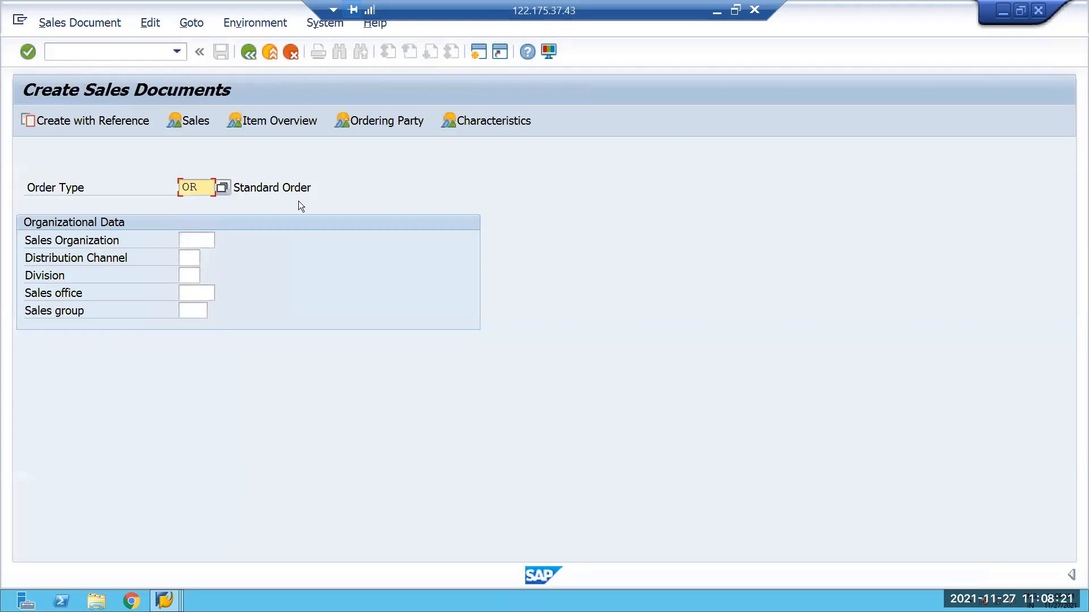
Create the standard order with reference to the existing sales order for material V02 and accept the MRP area message.
left_click(118, 120)
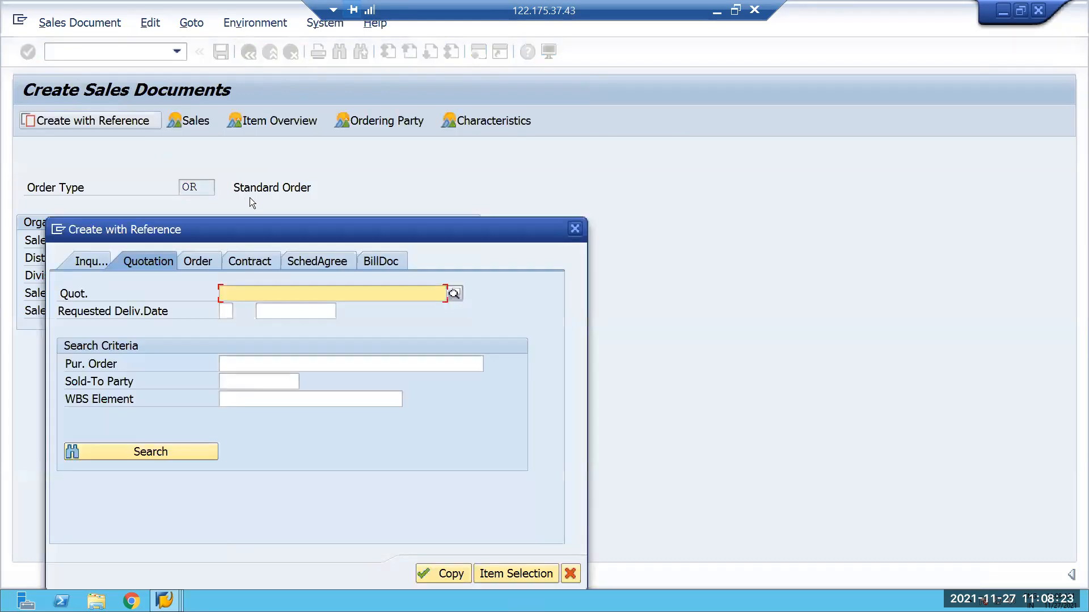
left_click(217, 265)
type("254")
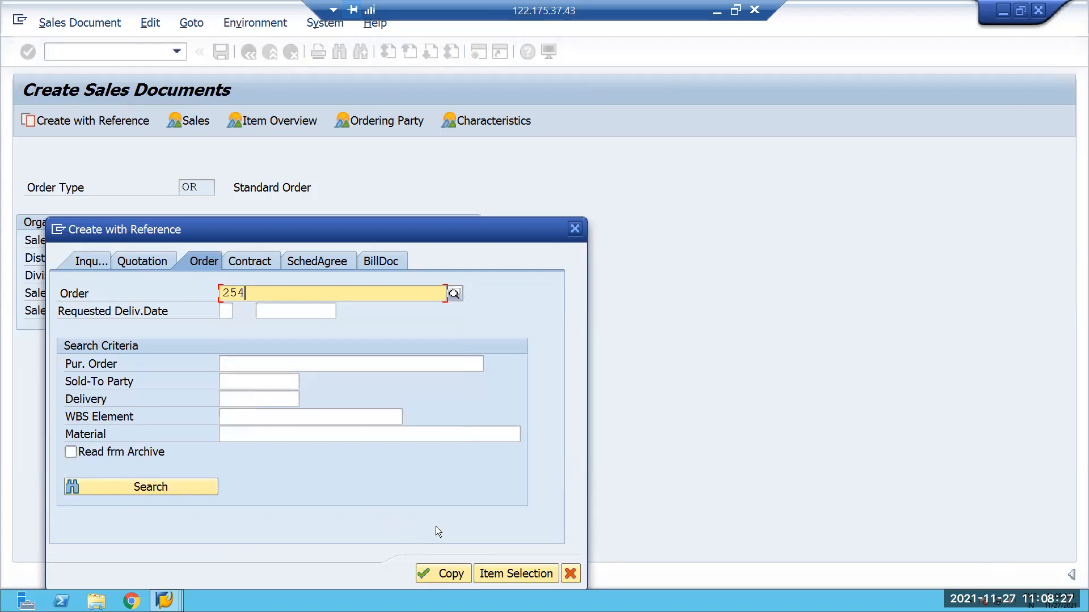
key("Return")
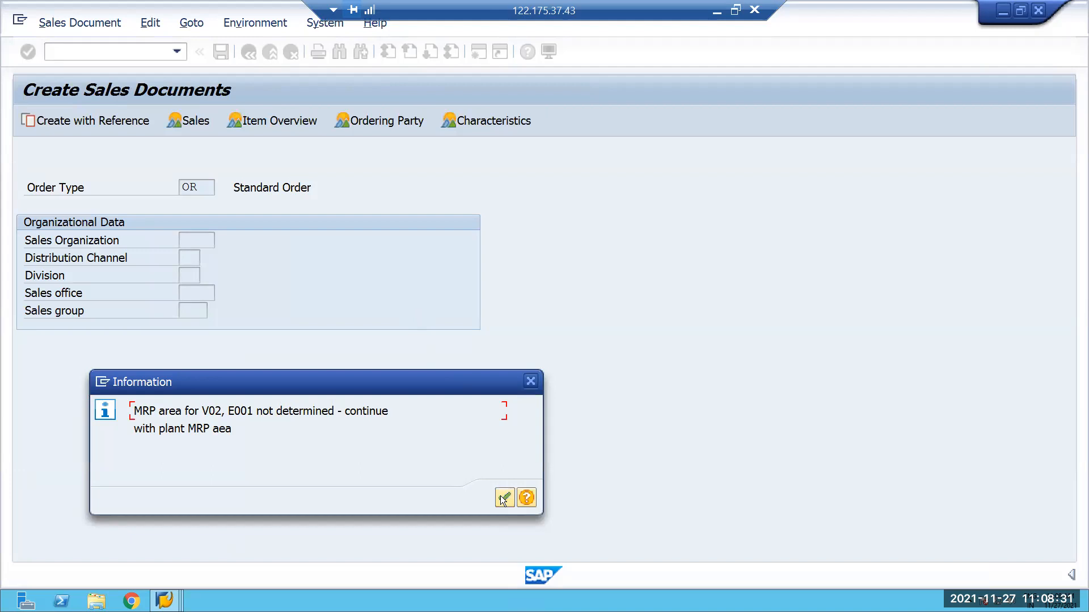
left_click(504, 498)
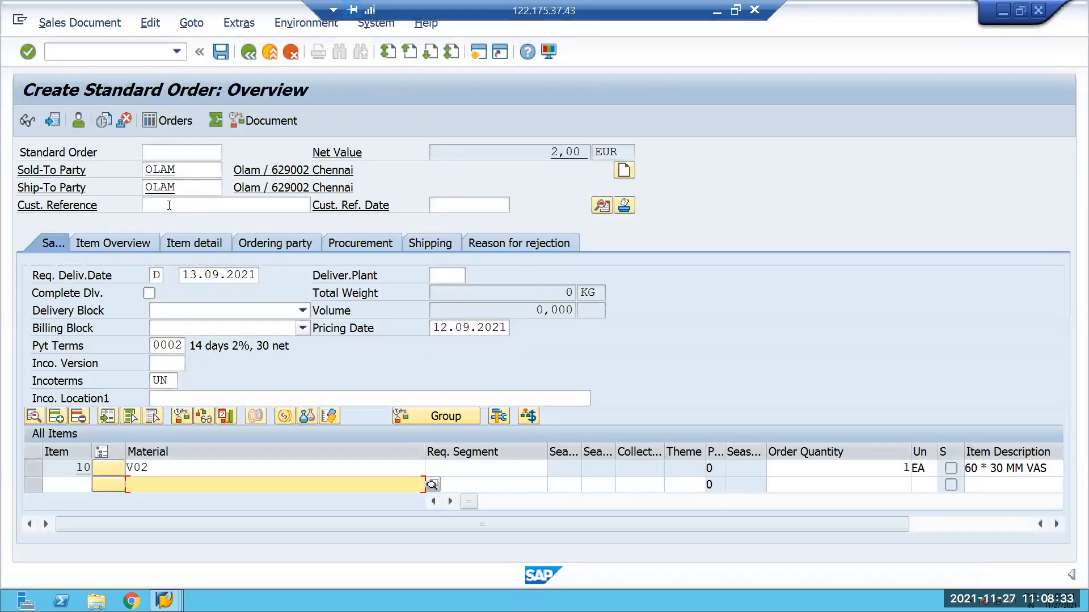
Set the customer reference to 234 and open item 10's missing shipping data from the incompletion log.
left_click(169, 206)
left_click(152, 223)
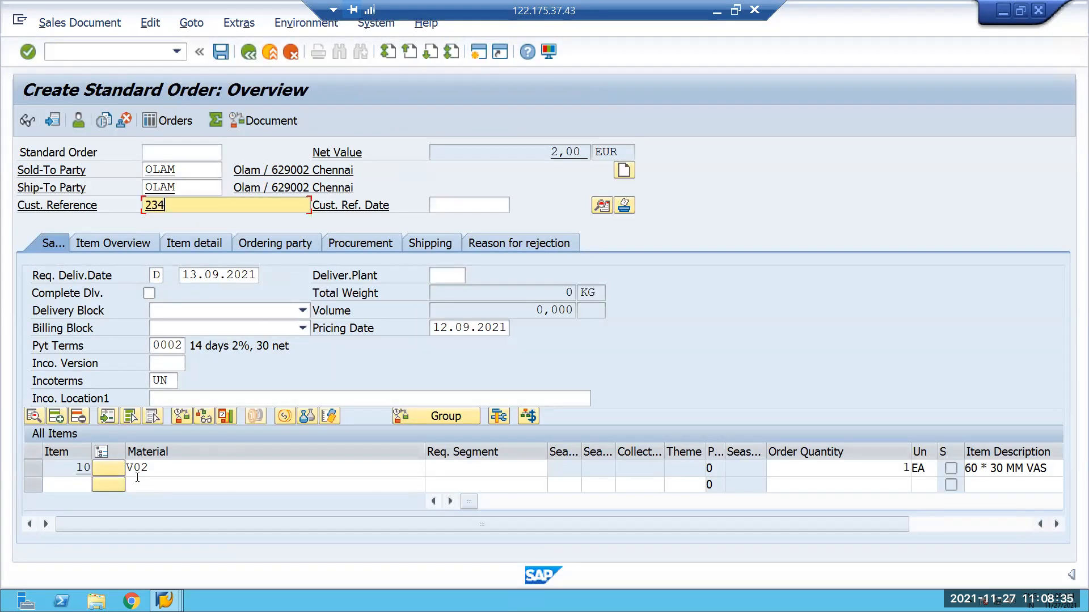
left_click(150, 23)
mouse_move(191, 23)
mouse_move(150, 22)
left_click(181, 256)
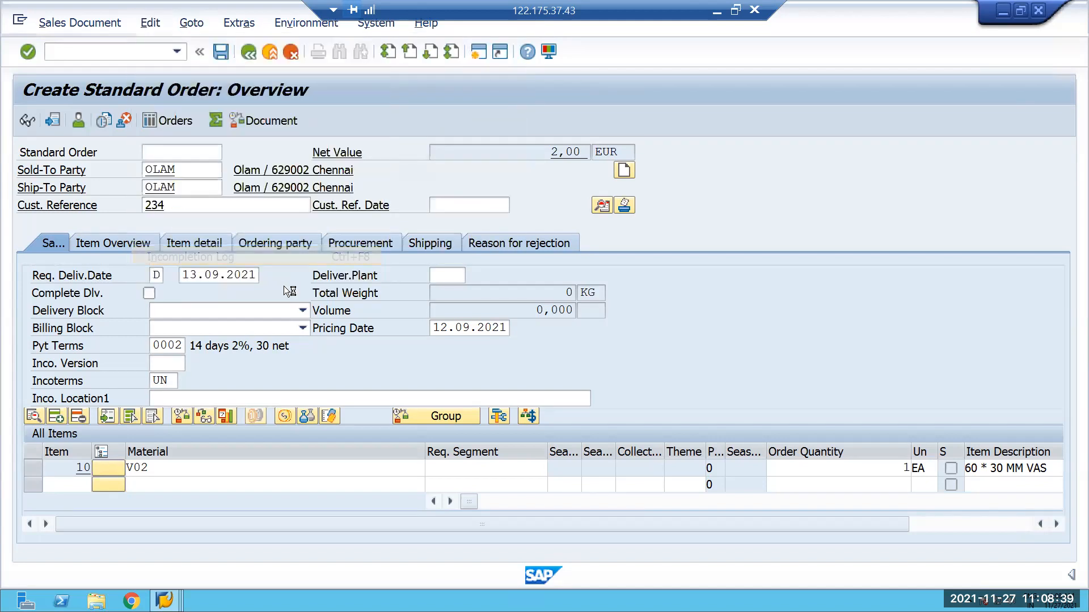
double_click(180, 266)
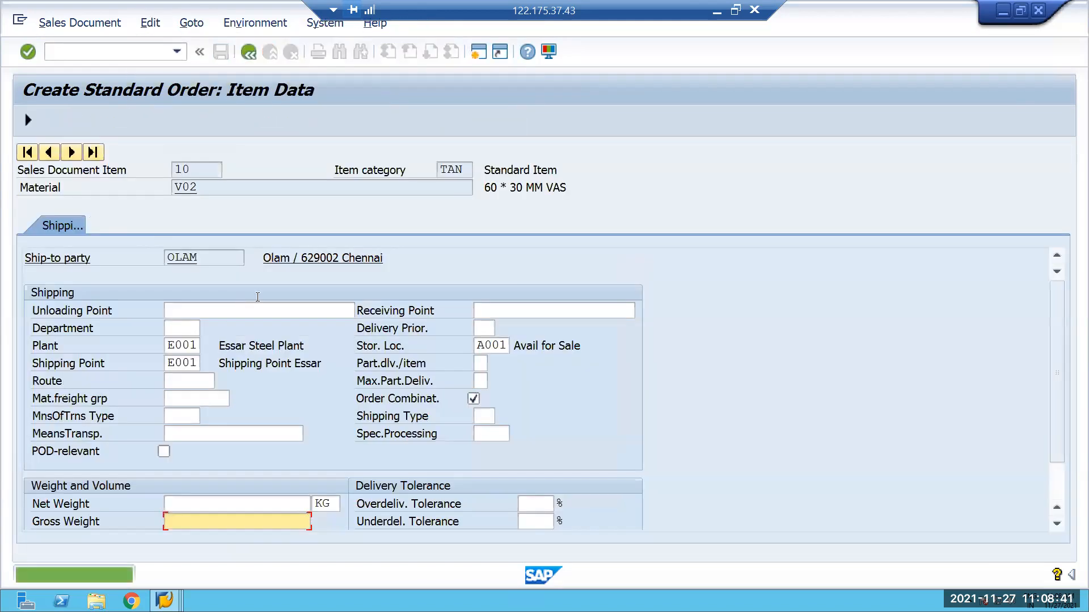
Set item 10's net weight and gross weight to 1 KG each, return to the overview and save the standard order.
left_click(286, 505)
left_click(289, 521)
left_click(288, 526)
left_click(287, 537)
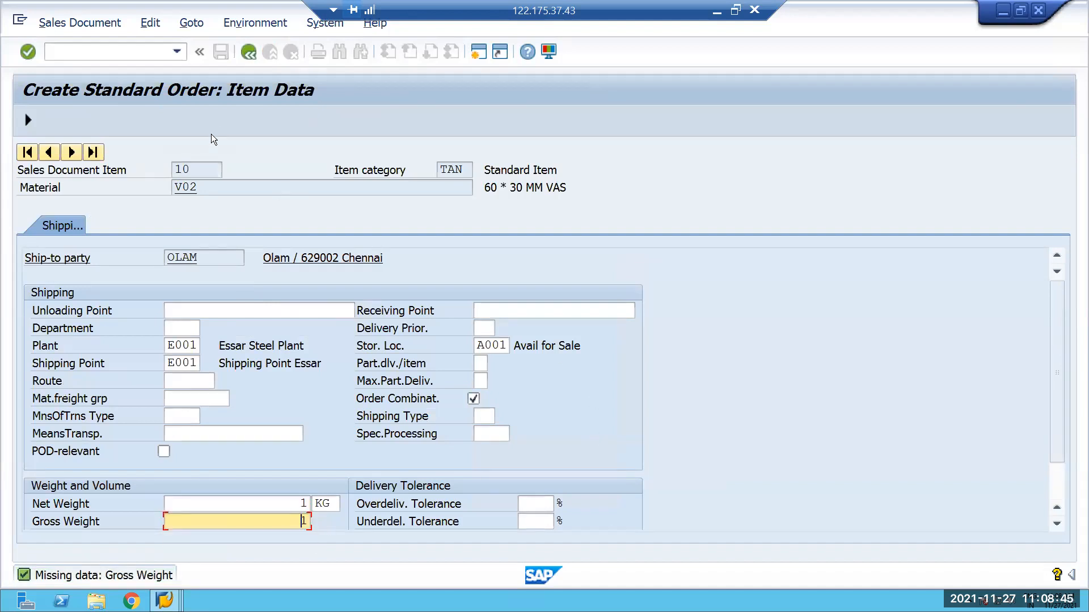
key("F3")
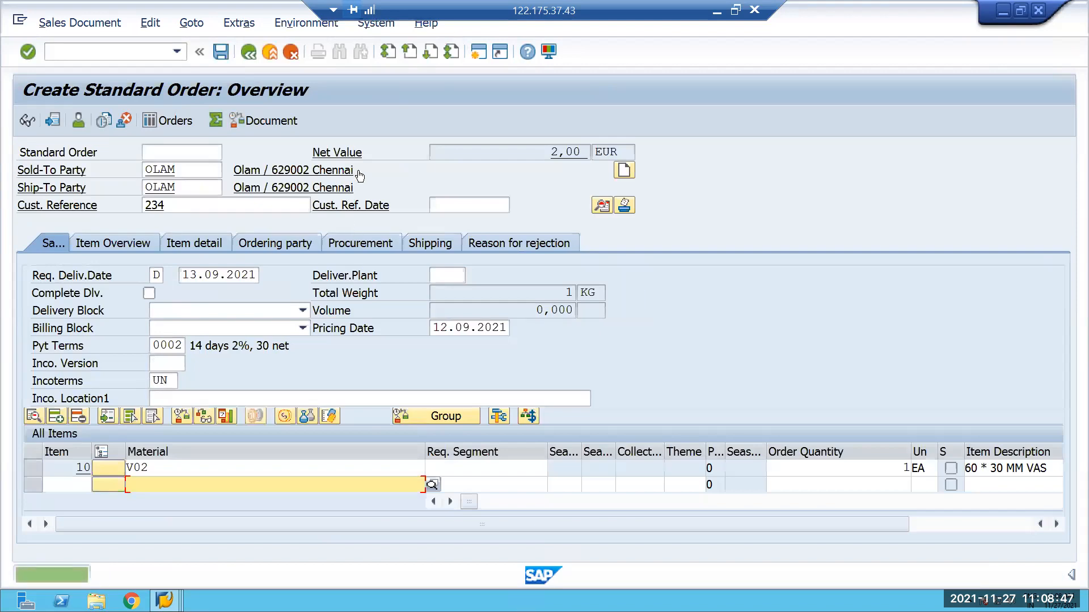
left_click(221, 52)
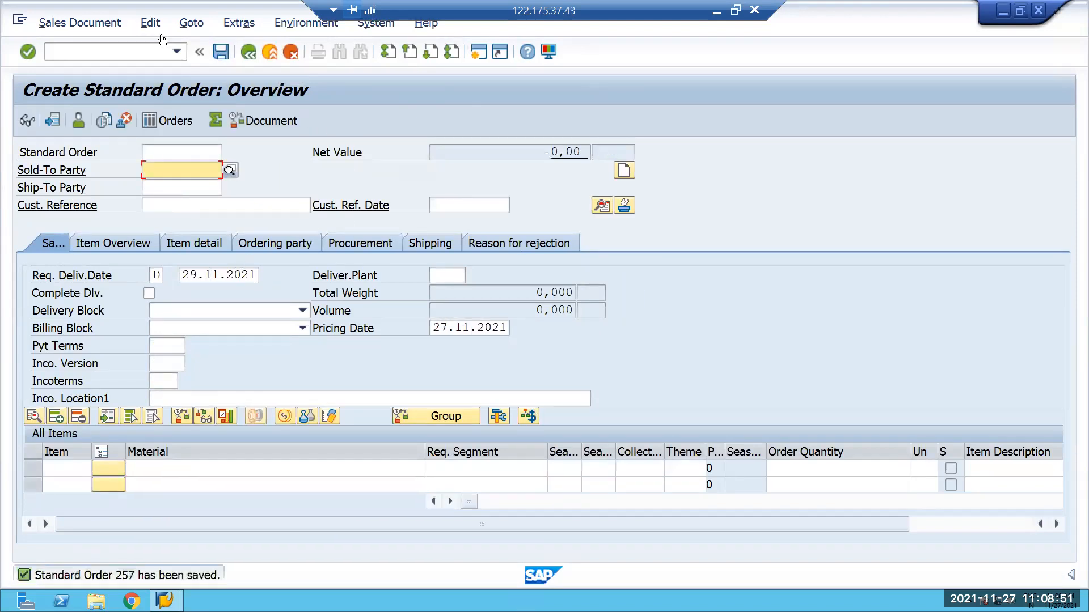
Create and save the outbound delivery for the newly saved sales order at shipping point E001 with transaction VL01N.
left_click(83, 57)
type("/")
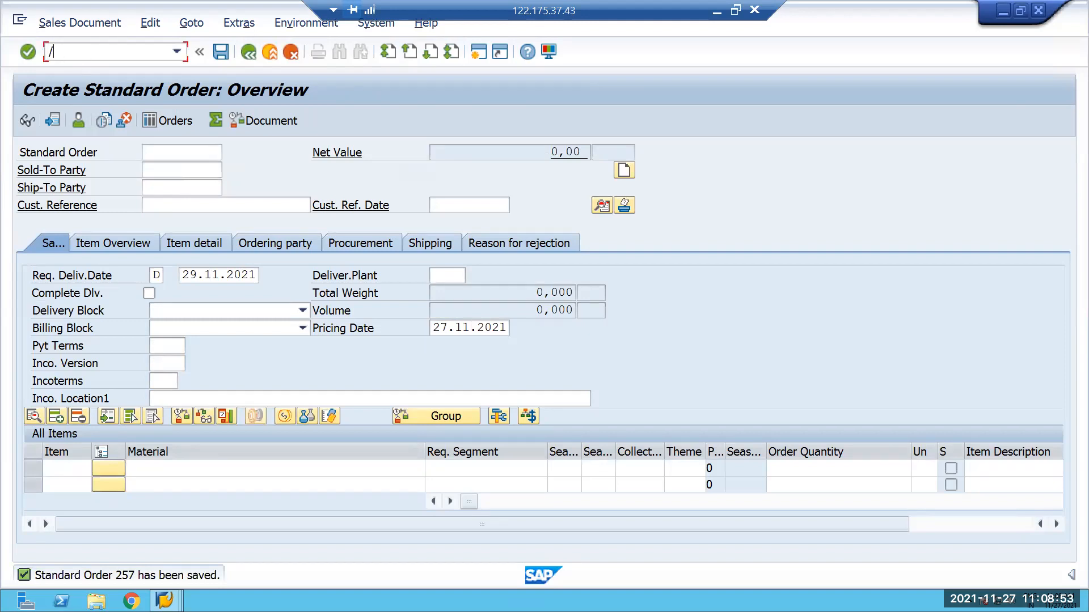
type("NVL01")
key("Return")
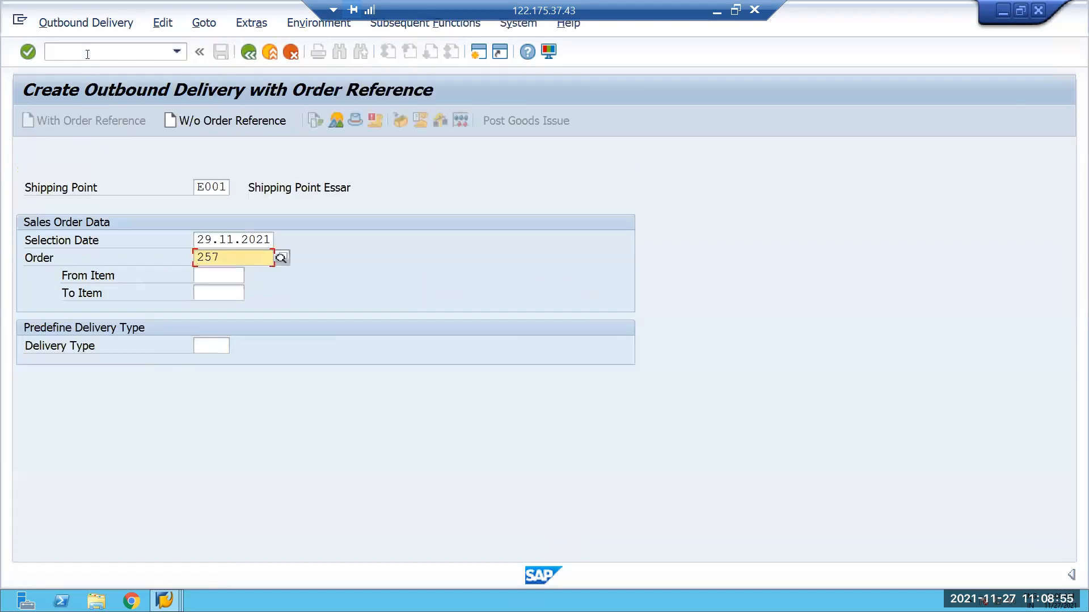
key("Return")
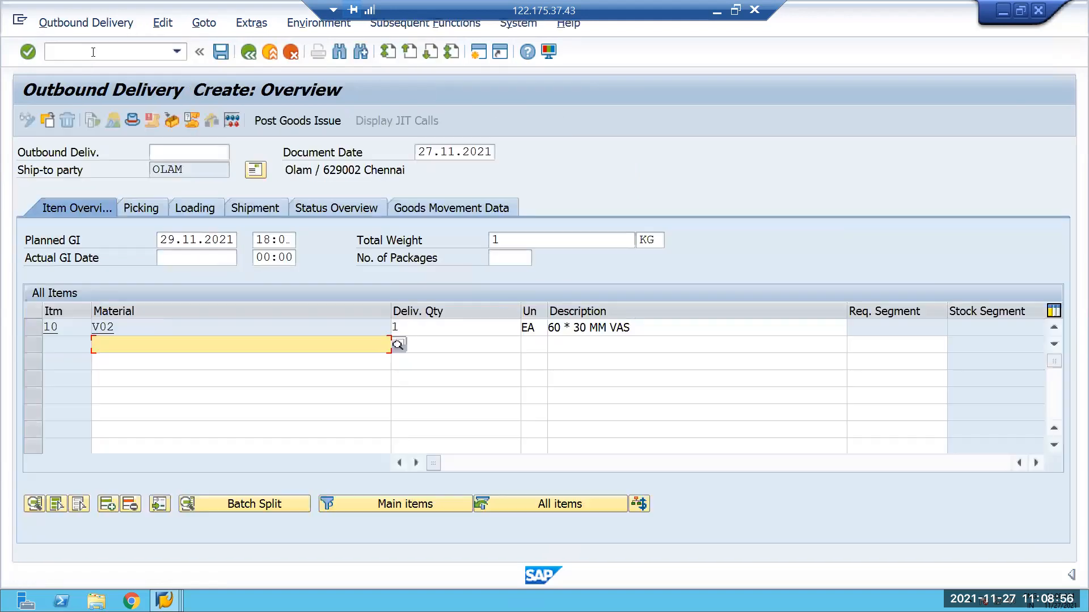
left_click(220, 52)
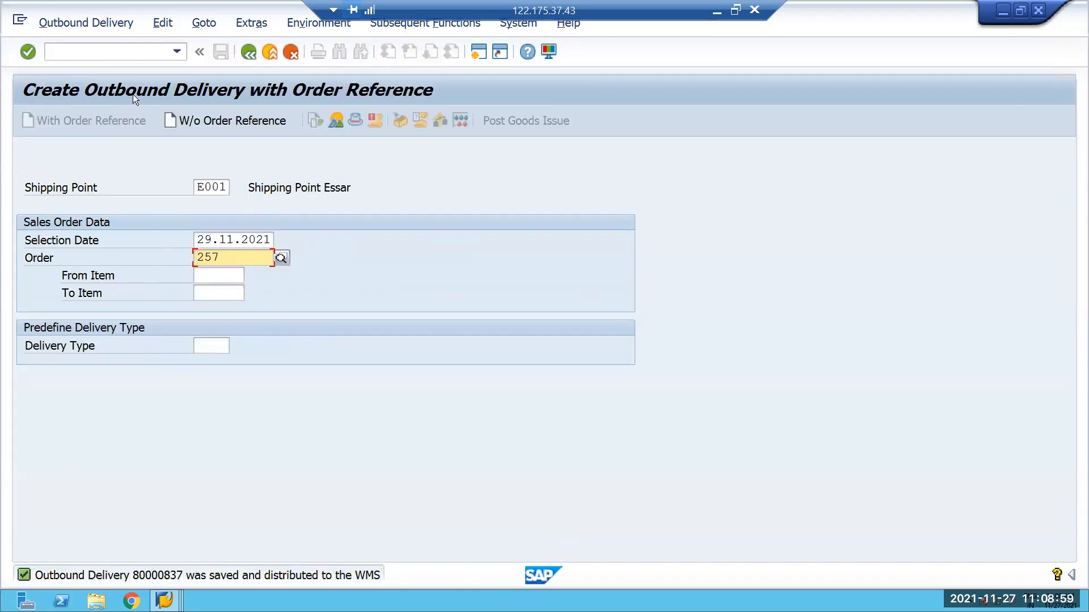
Open transaction /SCWM/PRDO and find the outbound delivery order of the newly saved delivery.
left_click(175, 52)
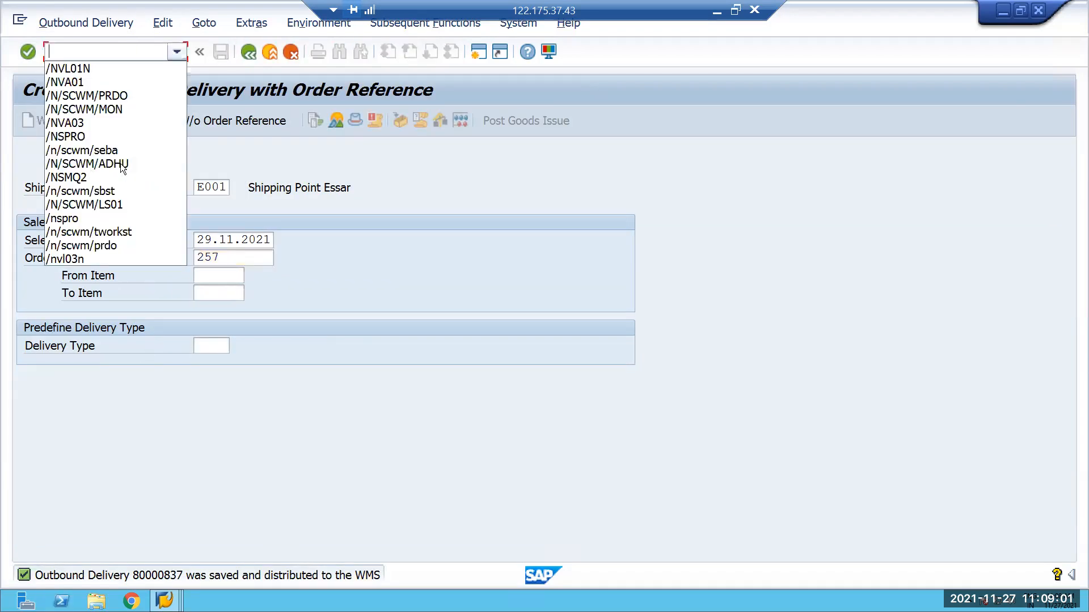
key("Up")
key("Up")
key("Up")
key("Up")
key("Up")
key("Return")
key("Return")
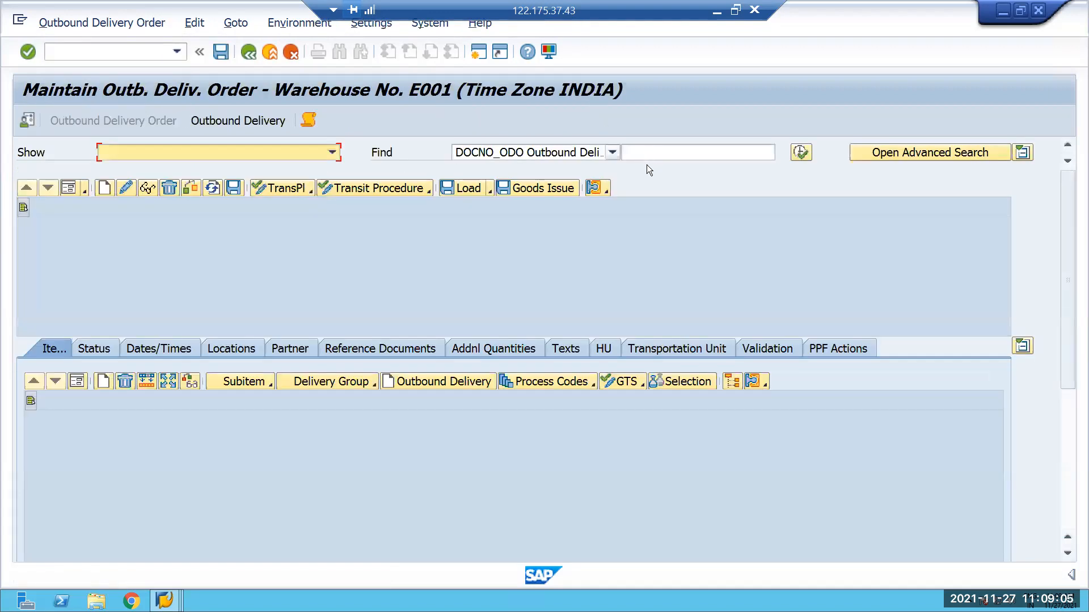
left_click(649, 157)
type("80000837")
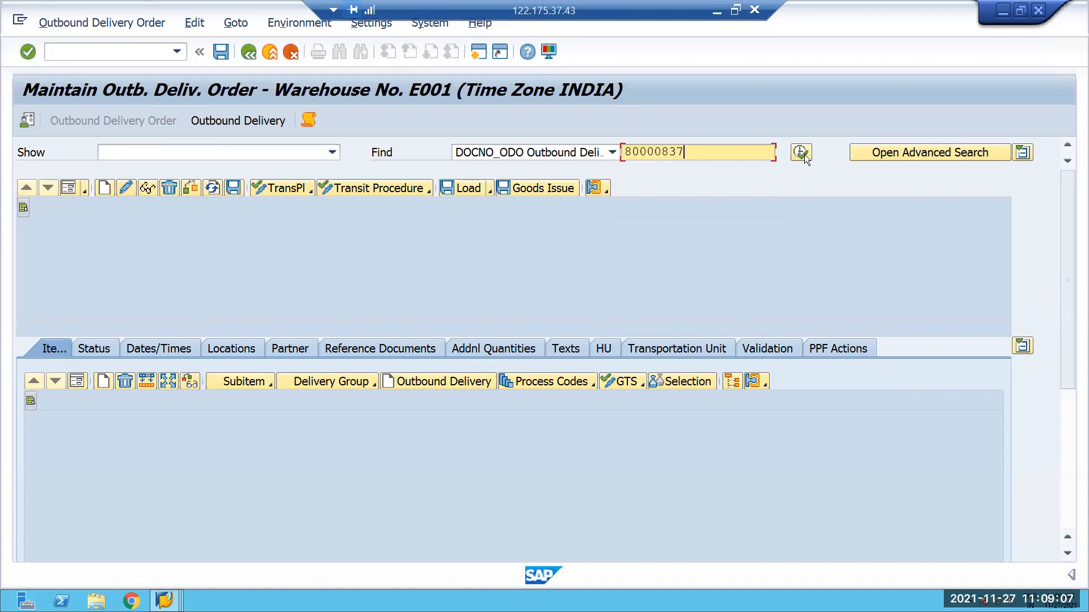
left_click(803, 154)
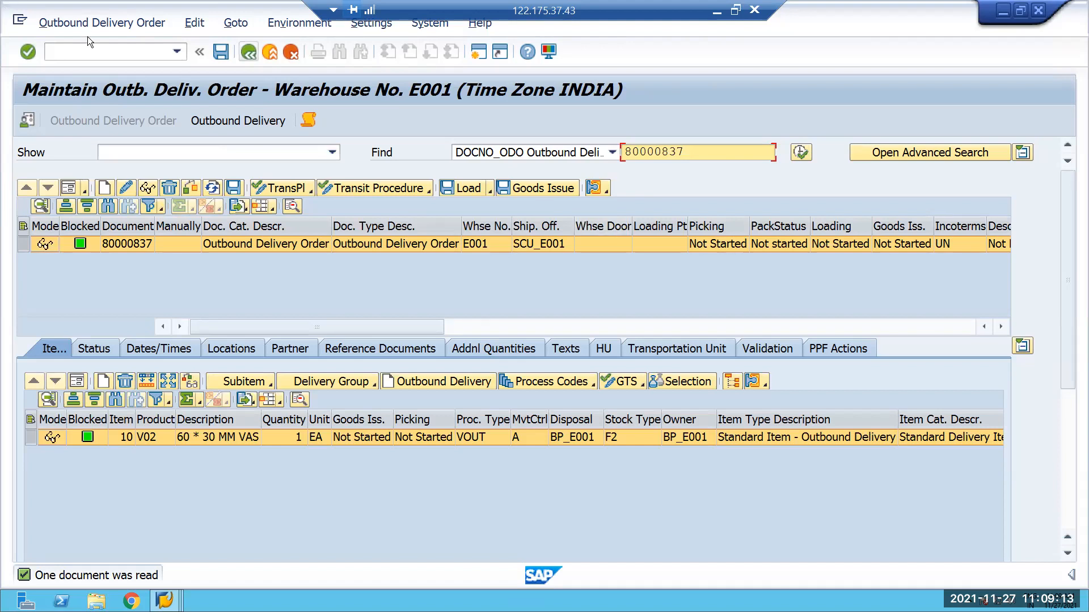
Create and save the stock removal warehouse task for item 10 as a follow-on function of the outbound delivery order.
left_click(115, 24)
mouse_move(170, 66)
left_click(218, 67)
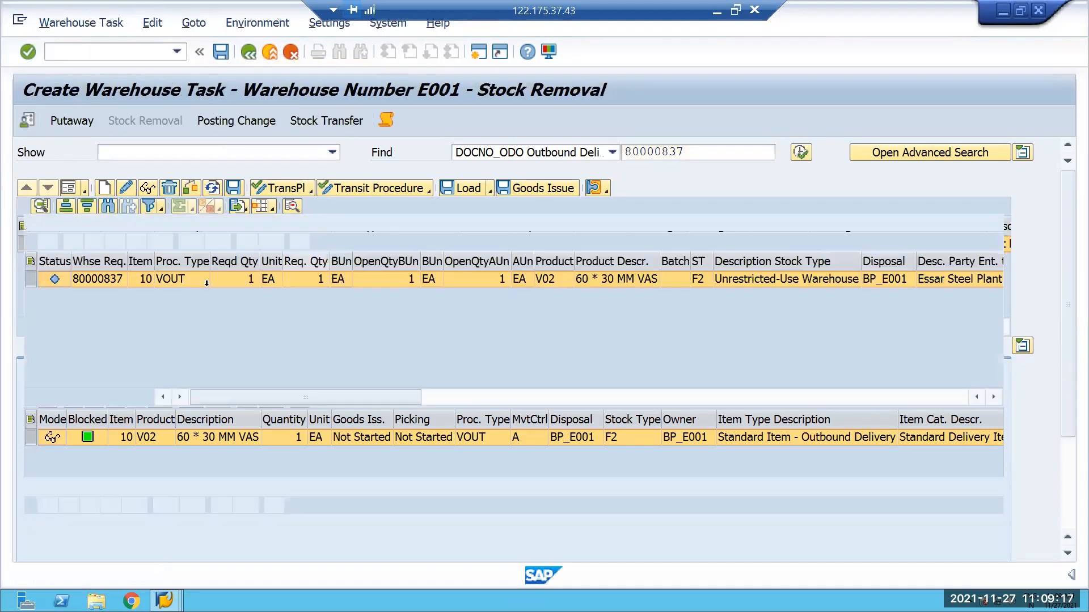
left_click(250, 223)
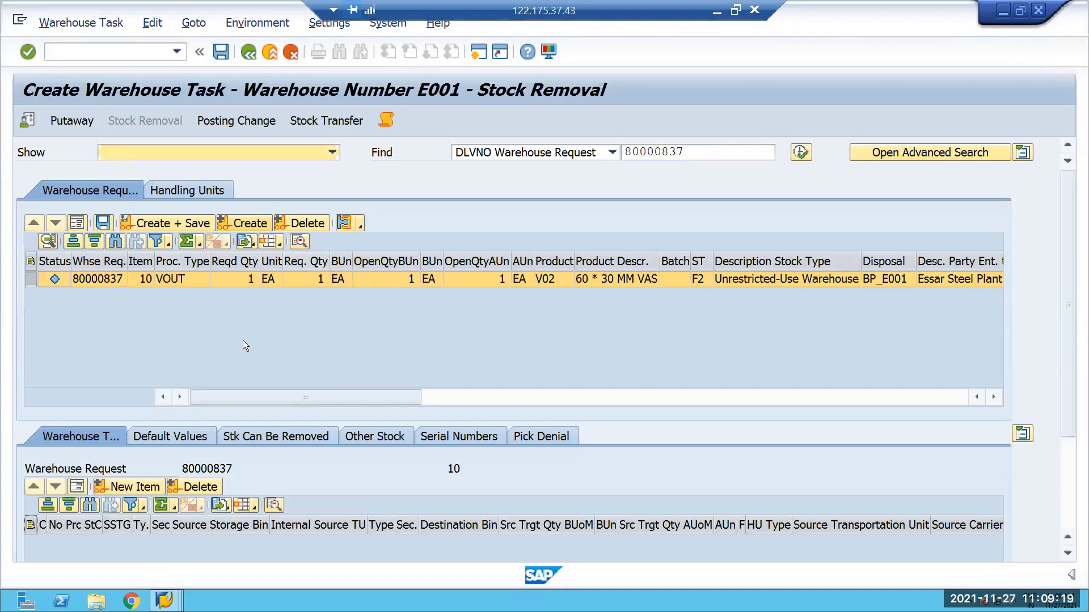
left_click(174, 224)
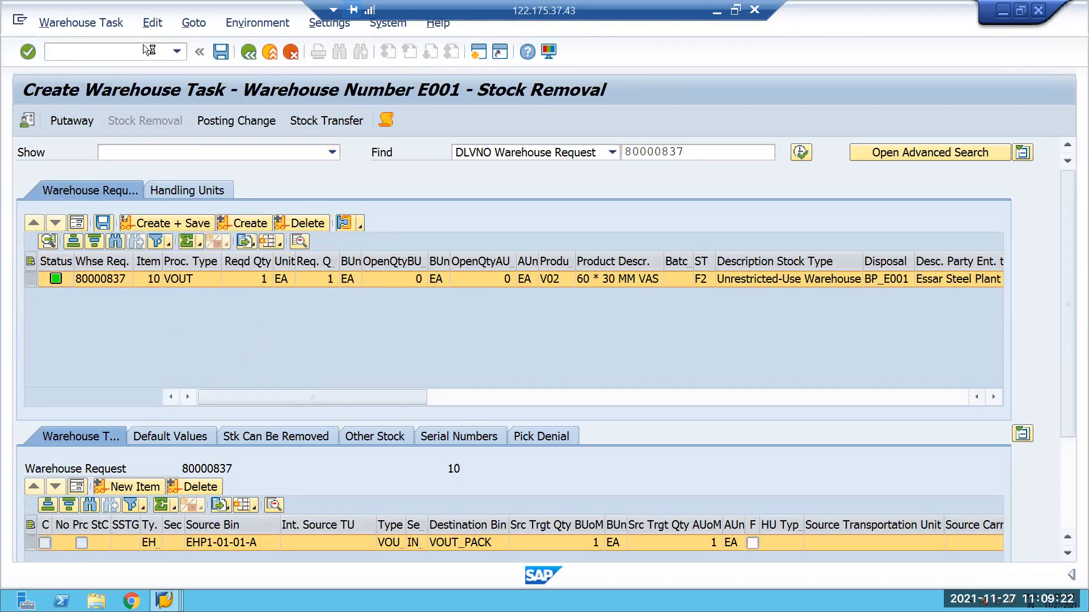
Open the new warehouse order for confirmation, check its pick-HU, then confirm and save the product warehouse task for V02.
left_click(84, 23)
left_click(85, 88)
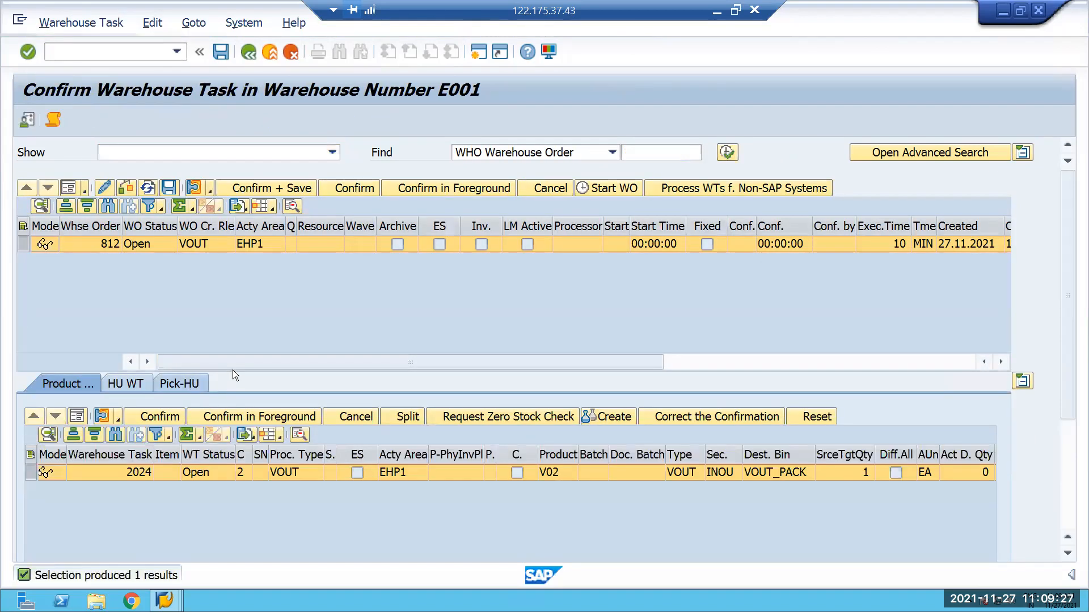
left_click(189, 384)
left_click(70, 384)
left_click(241, 416)
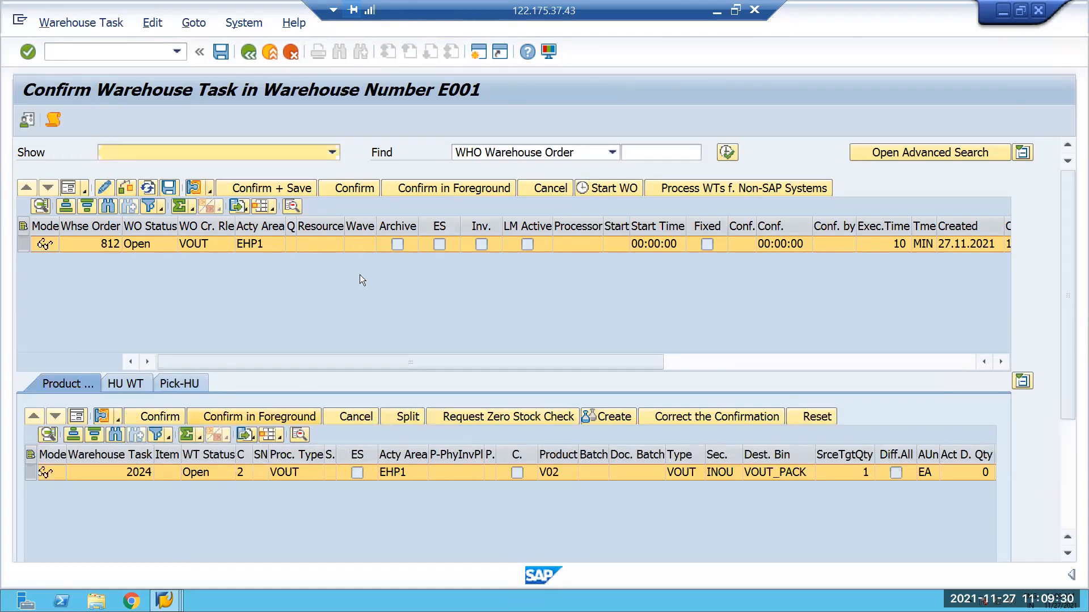
left_click(269, 186)
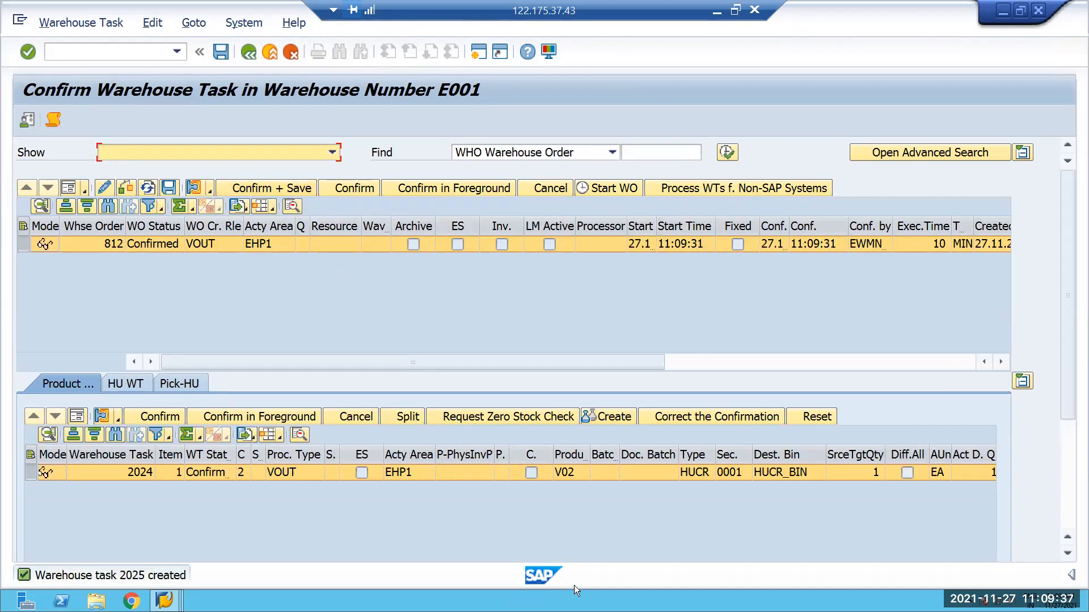
Show the confirmed product warehouse task in form view and copy its destination handling unit number.
left_click(84, 415)
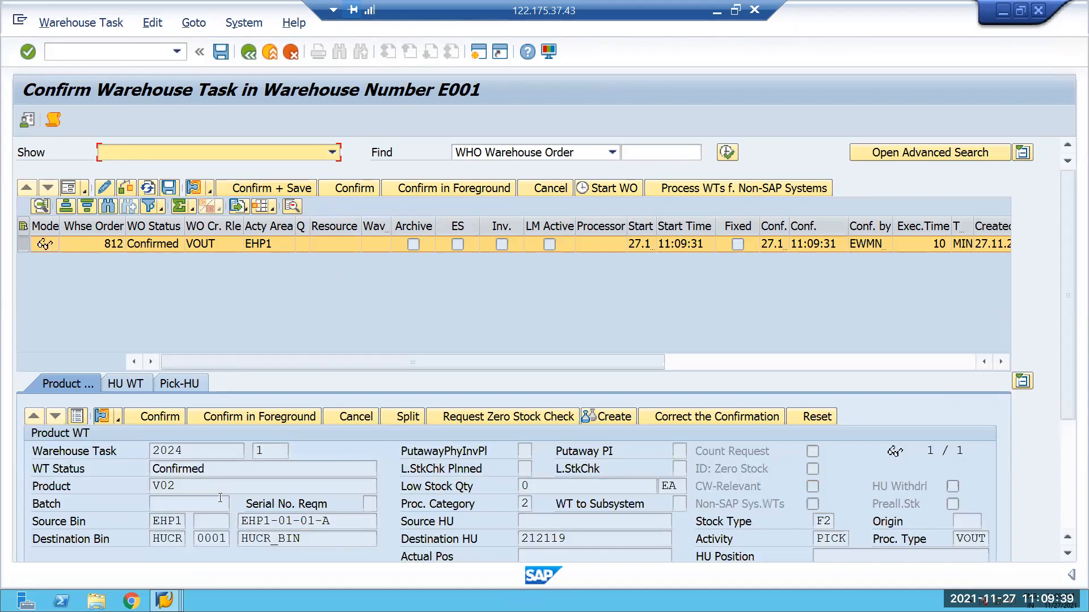
scroll(229, 504, "down", 1)
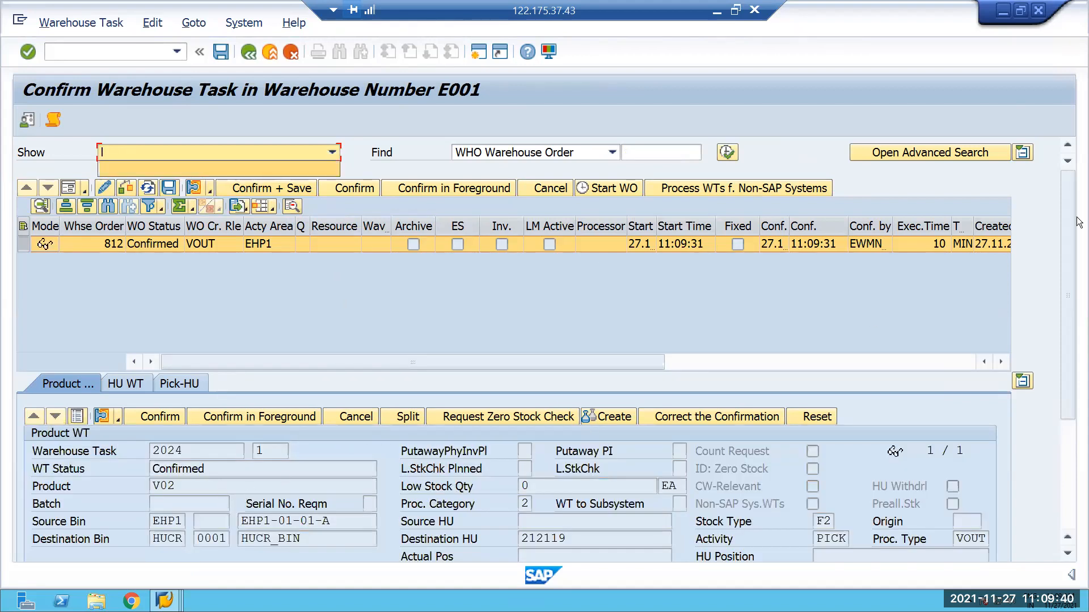
left_click(1073, 280)
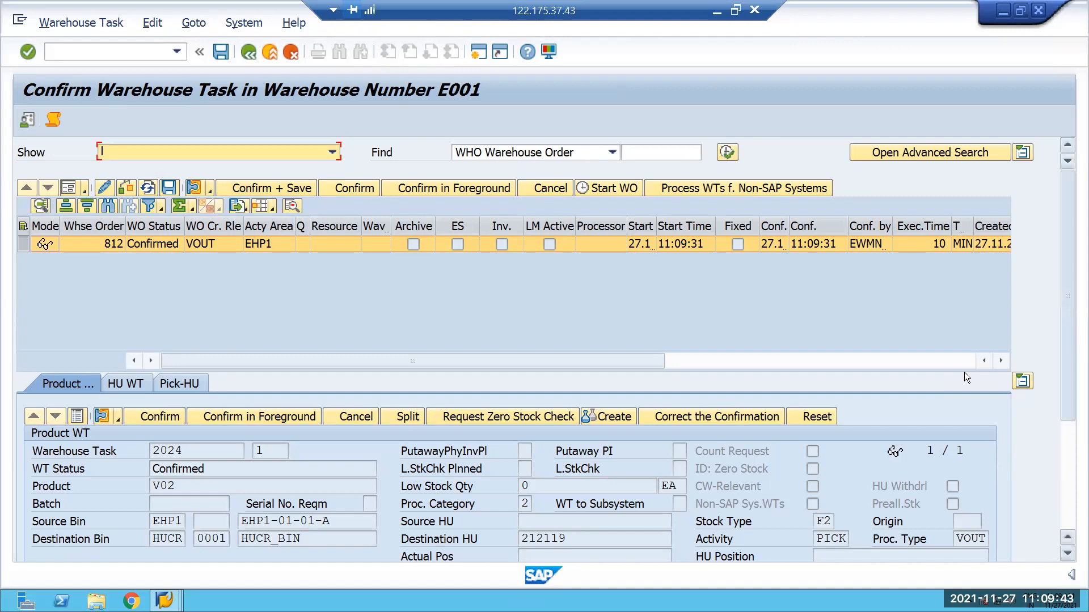
scroll(967, 378, "down", 3)
left_click_drag(567, 403, 495, 396)
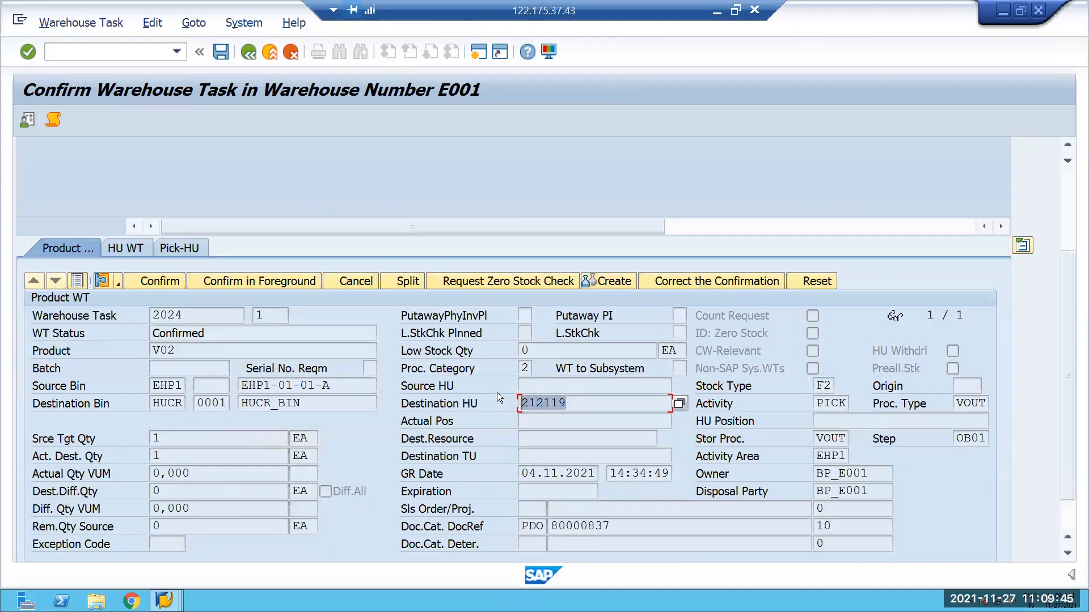
key("ctrl+c")
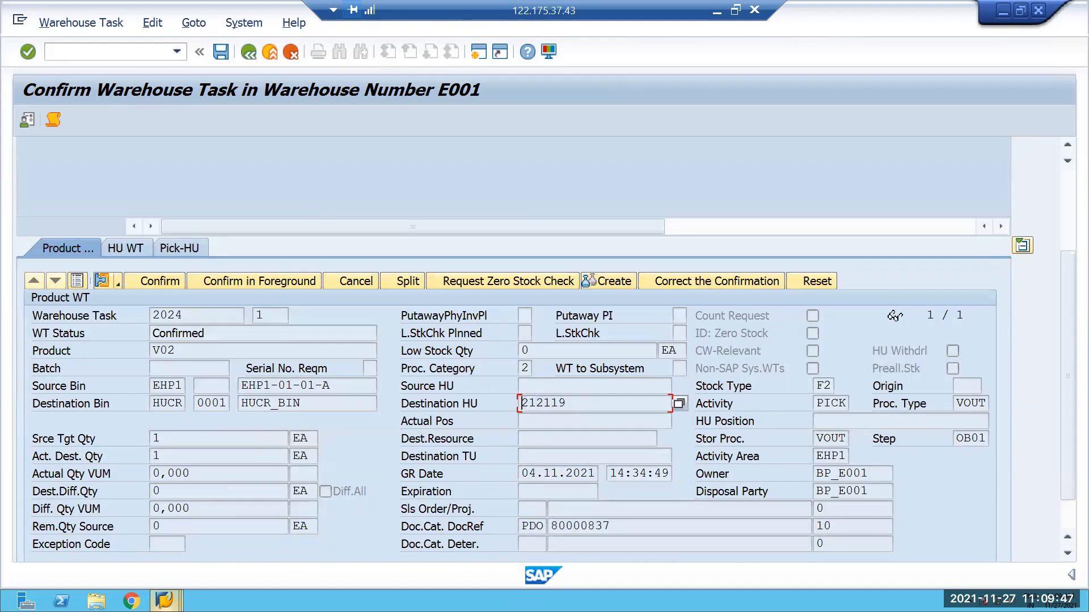
Open the warehouse management monitor for E001 with transaction /N/SCWM/MON.
left_click(163, 600)
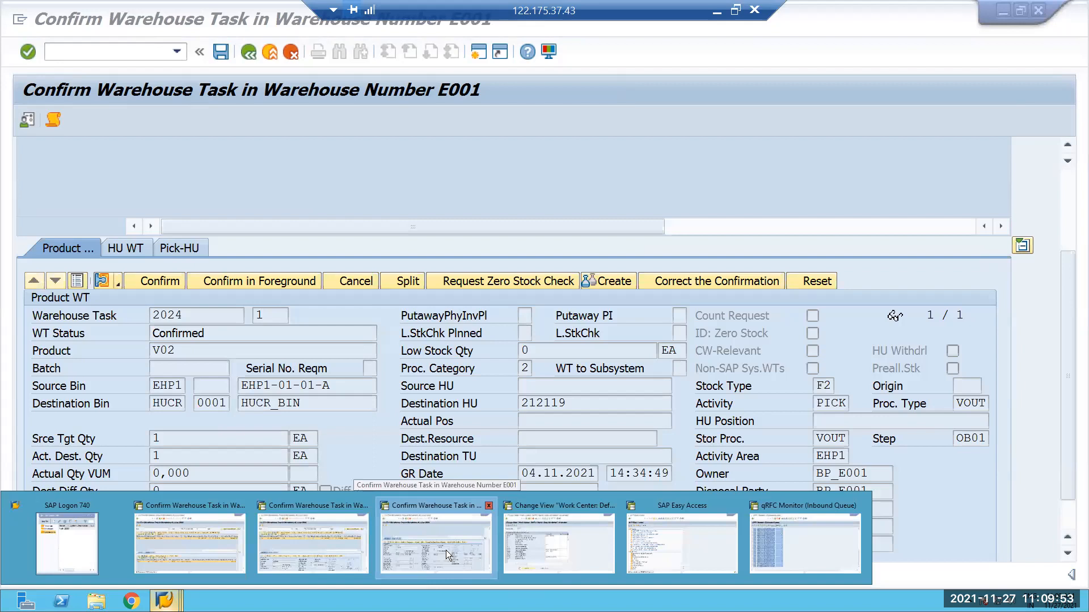
left_click(446, 550)
left_click(179, 53)
left_click(108, 109)
key("Return")
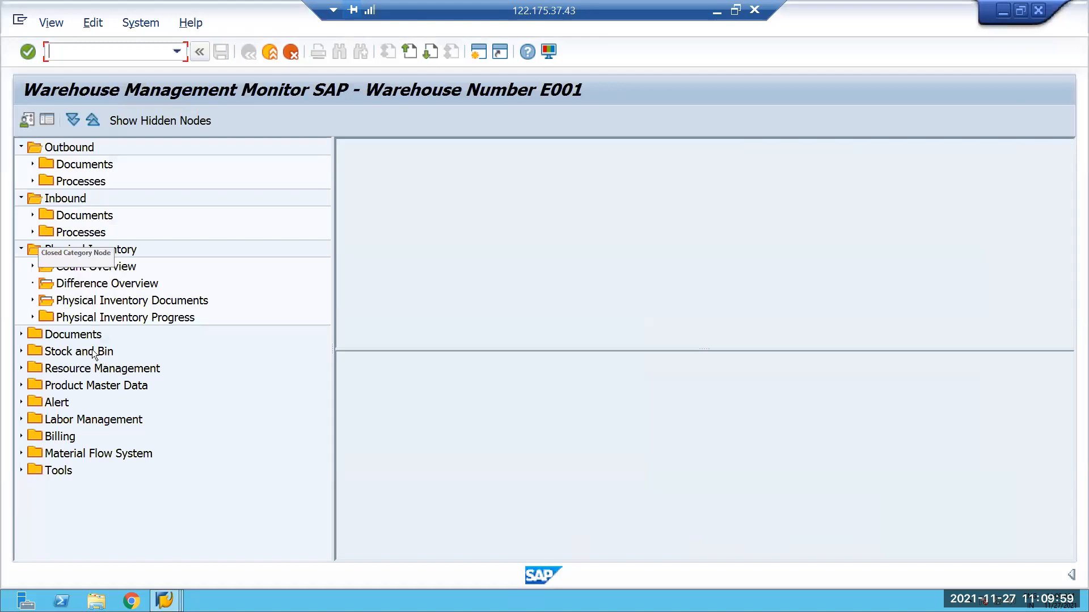
List all warehouse tasks for handling unit 212119 under the monitor's documents.
double_click(73, 334)
double_click(125, 352)
scroll(360, 514, "down", 2)
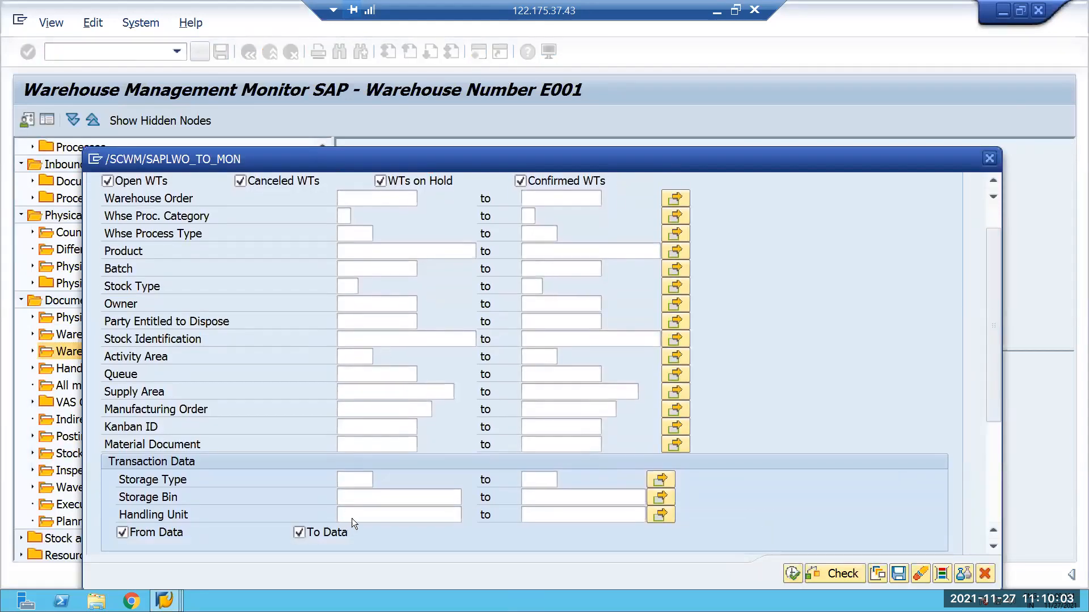
left_click(369, 512)
type("212119")
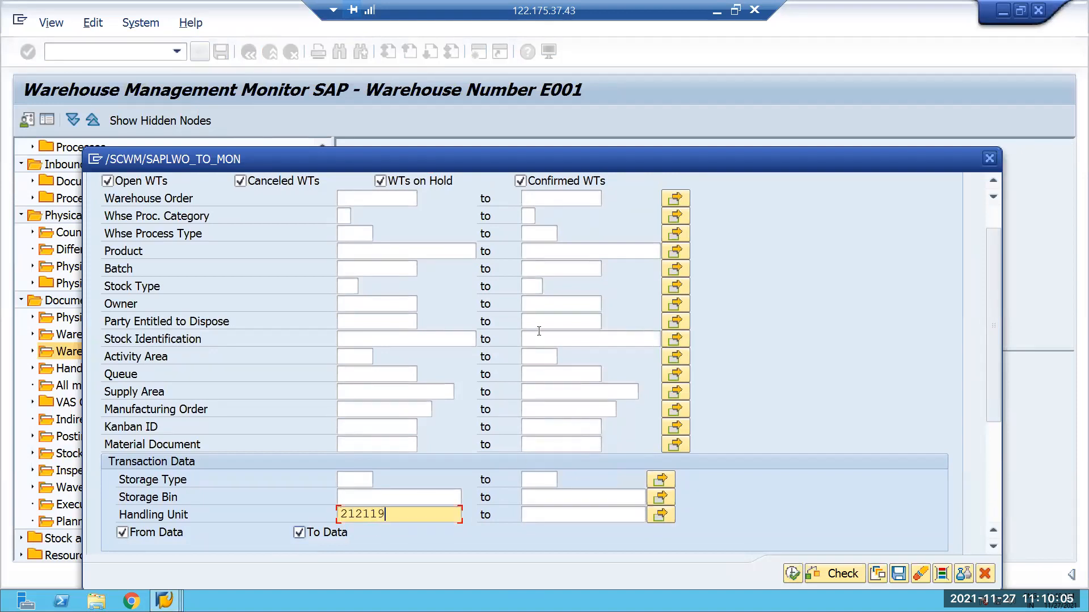
left_click_drag(513, 158, 499, 80)
left_click(778, 495)
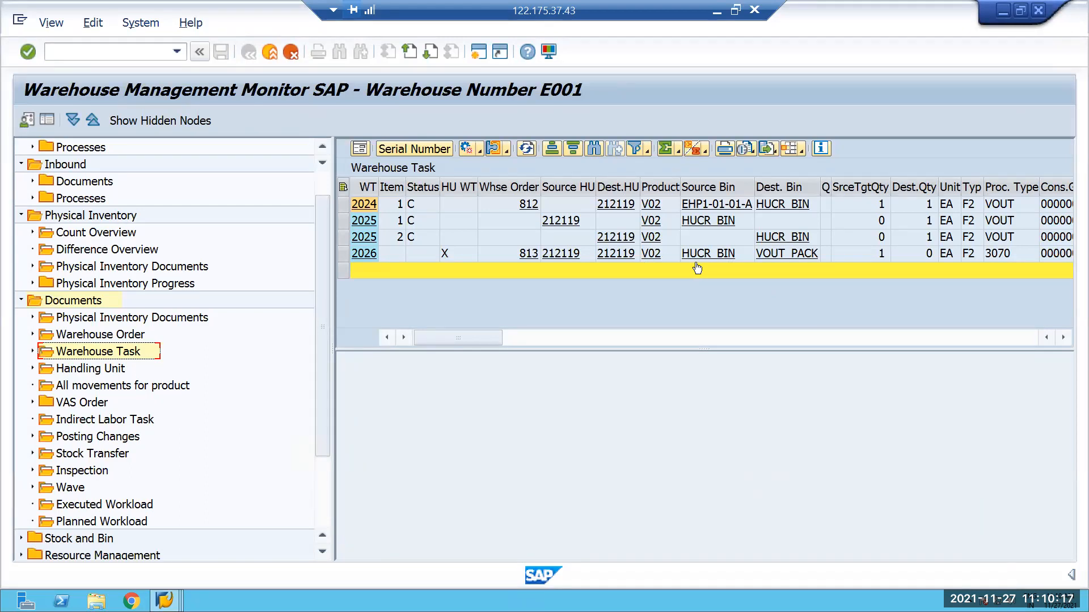
Switch to the session with the work center master data view and open the SAP Reference IMG with transaction /NSPRO.
left_click(82, 55)
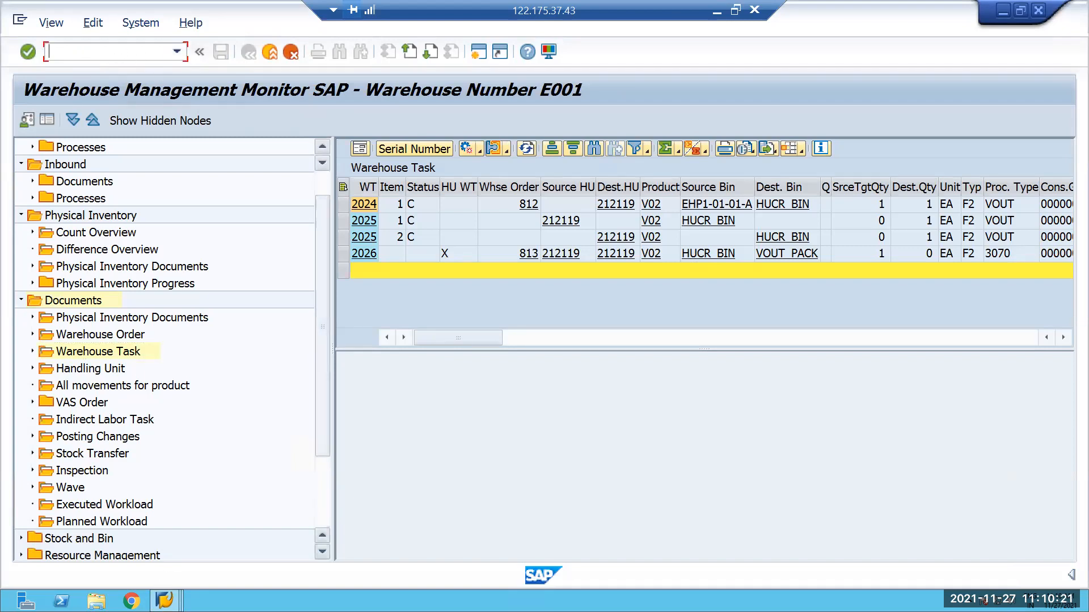
left_click(164, 600)
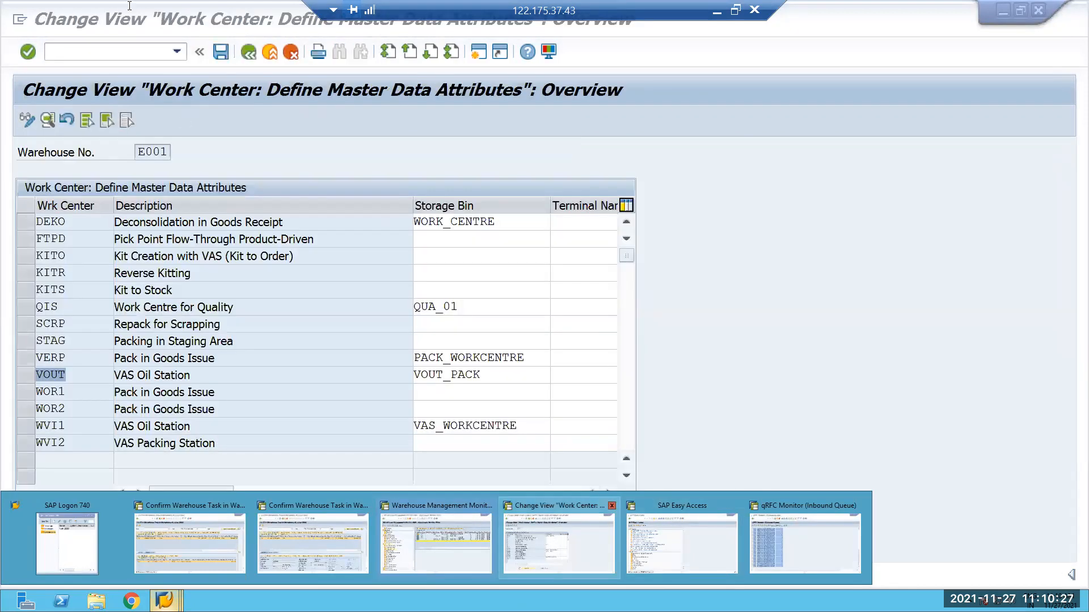
left_click(540, 529)
type("/NSPRO")
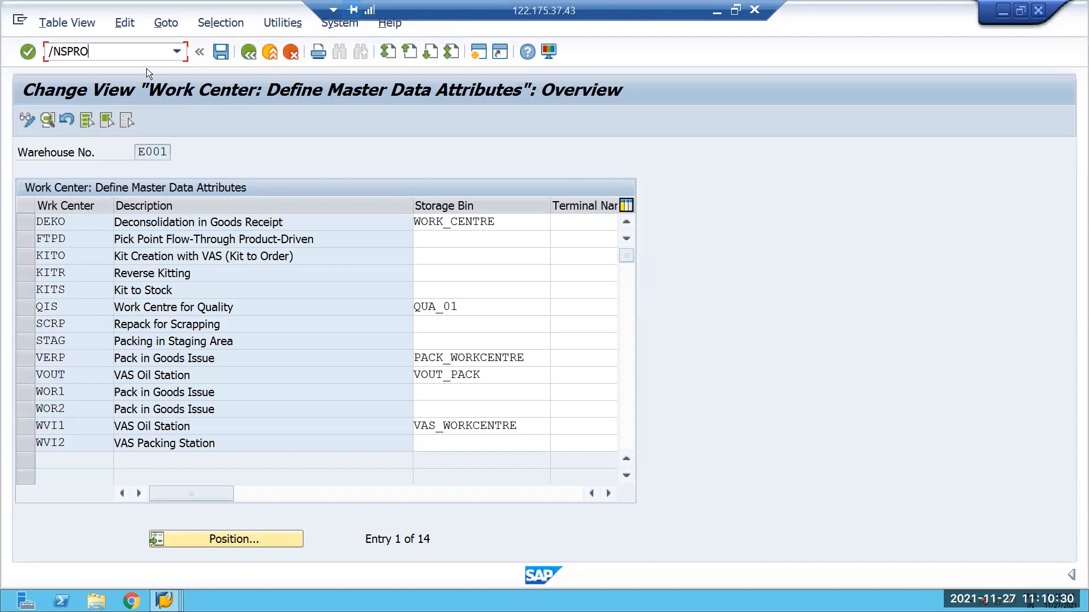
key("Return")
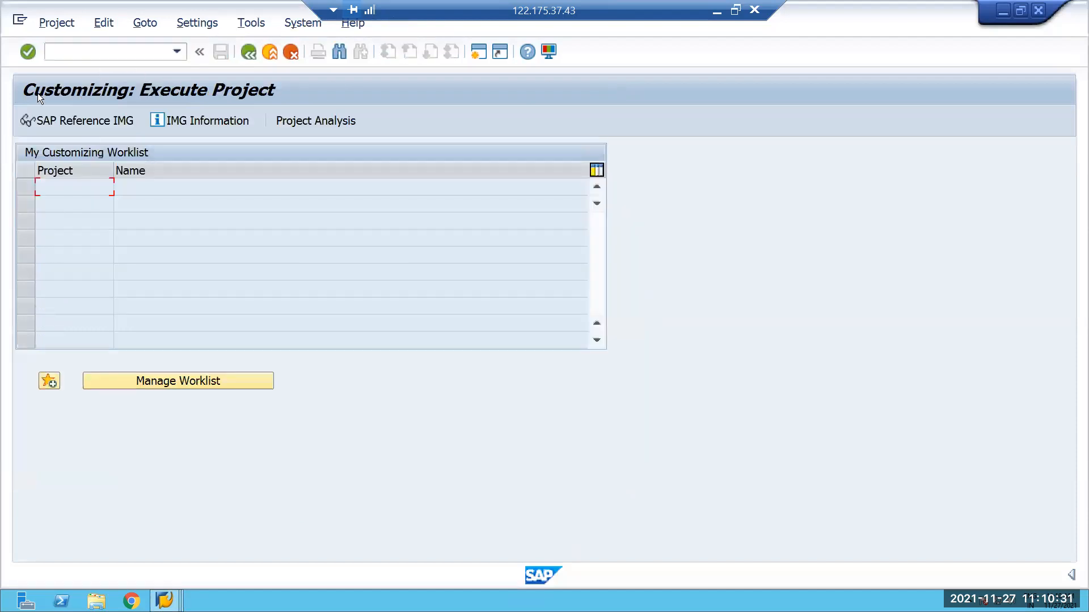
left_click(67, 120)
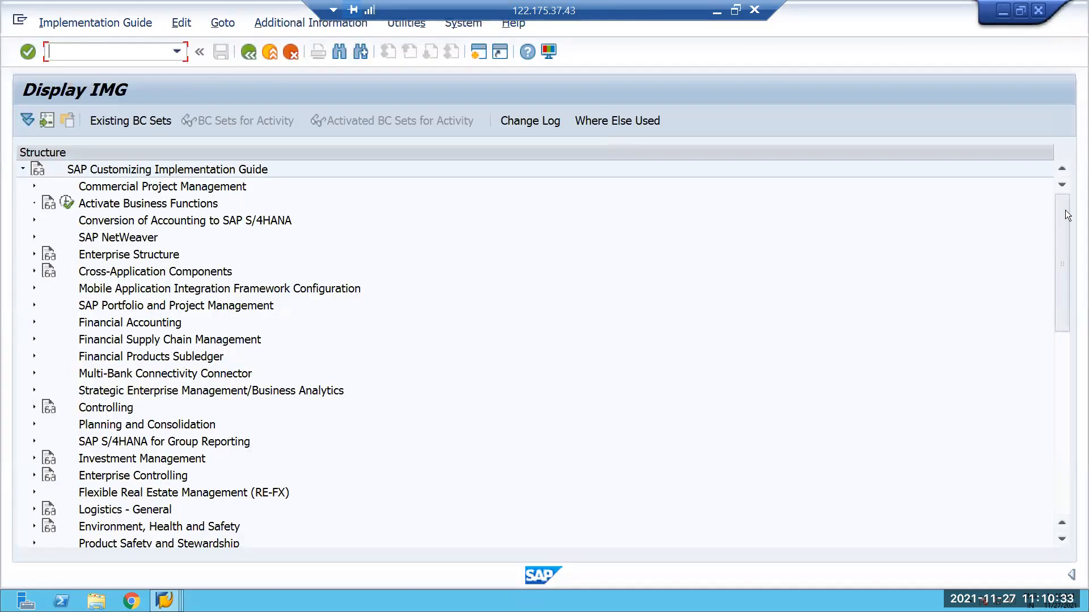
Open the process-oriented storage control settings under Extended Warehouse Management, Cross-Process Settings, Warehouse Task.
left_click_drag(1058, 272, 1064, 335)
left_click(34, 372)
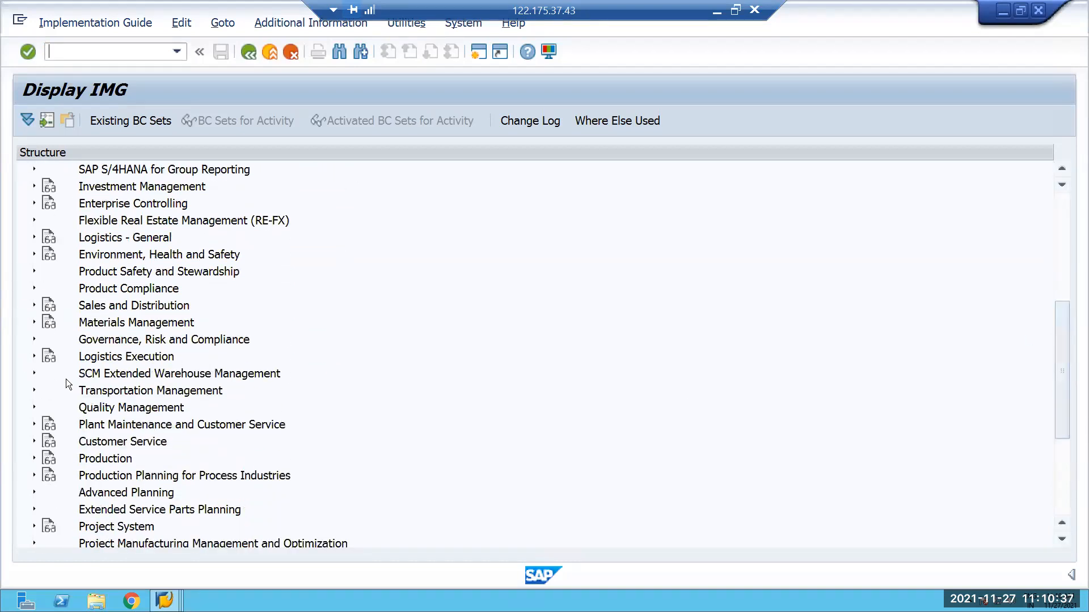
scroll(48, 322, "down", 2)
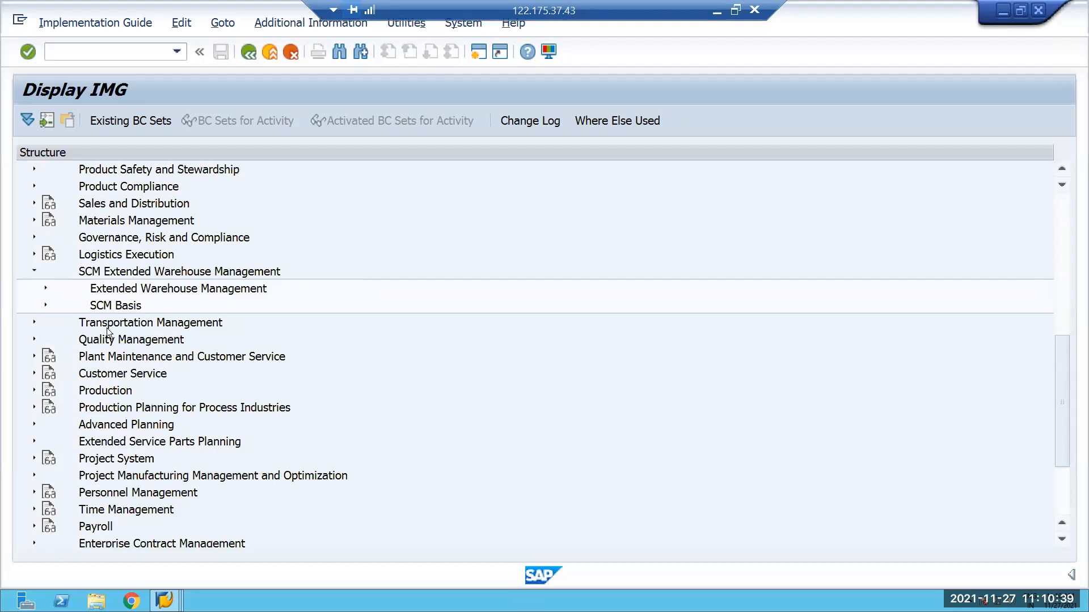
left_click(45, 288)
scroll(73, 337, "down", 2)
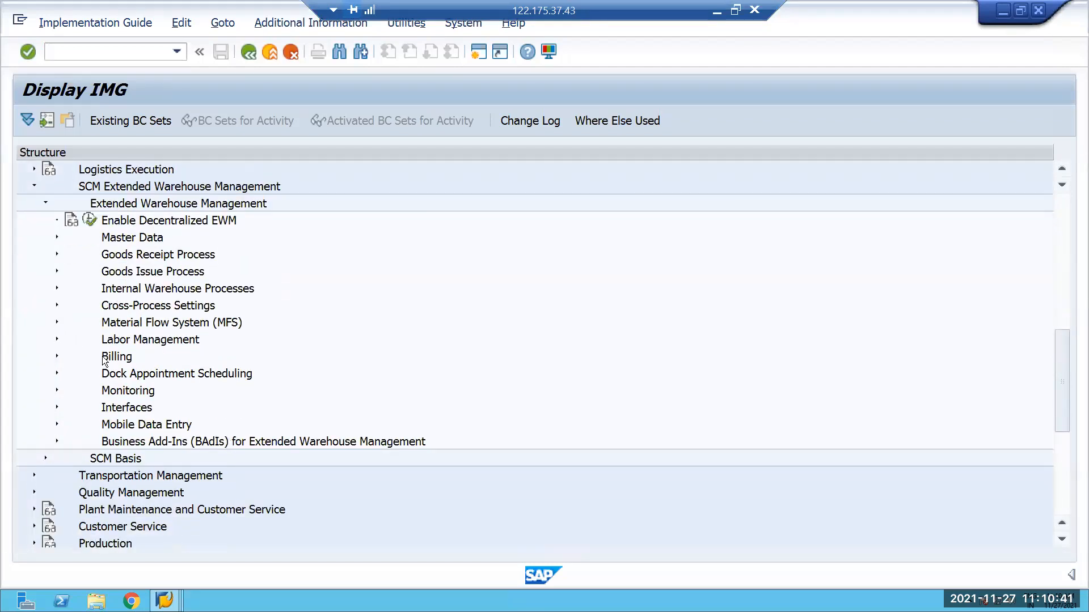
left_click(57, 305)
scroll(80, 291, "down", 2)
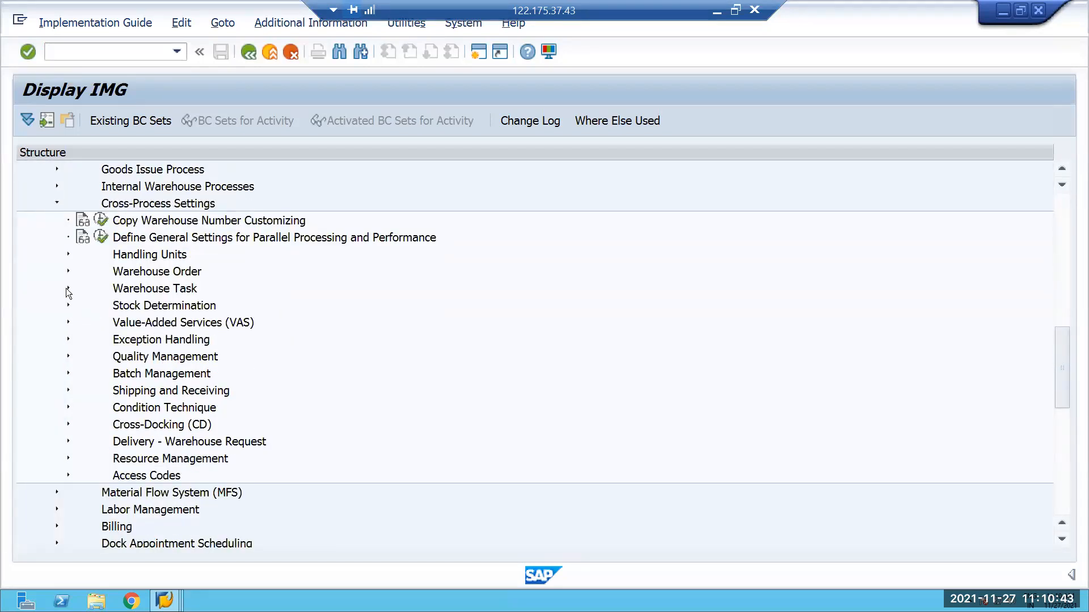
left_click(67, 288)
scroll(147, 361, "down", 2)
left_click(111, 272)
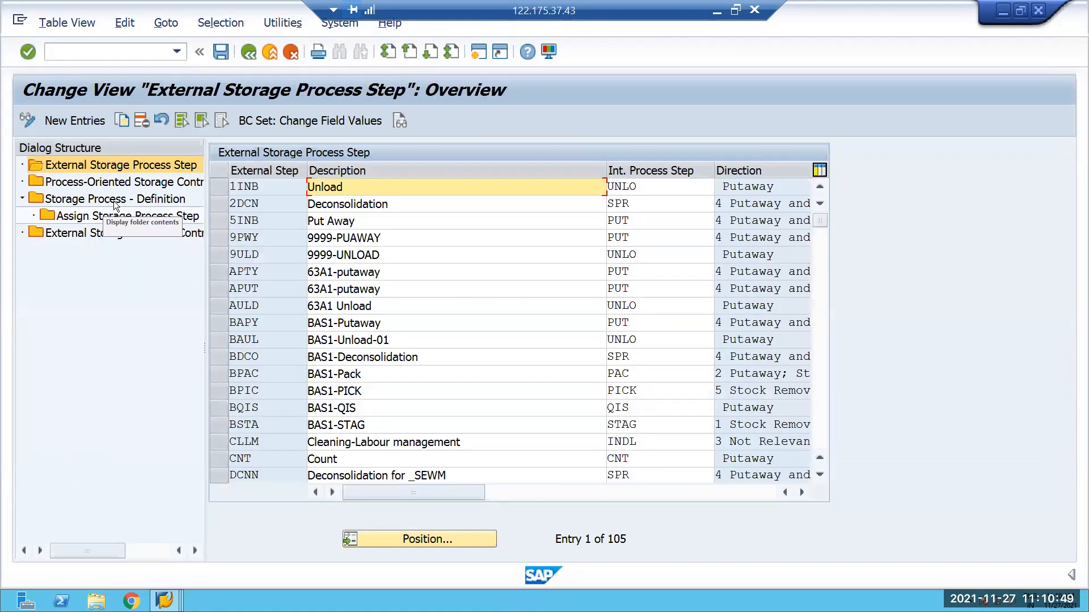
Find storage process VOUT of warehouse E001 in the storage process definitions and examine its assigned storage process steps.
left_click(113, 200)
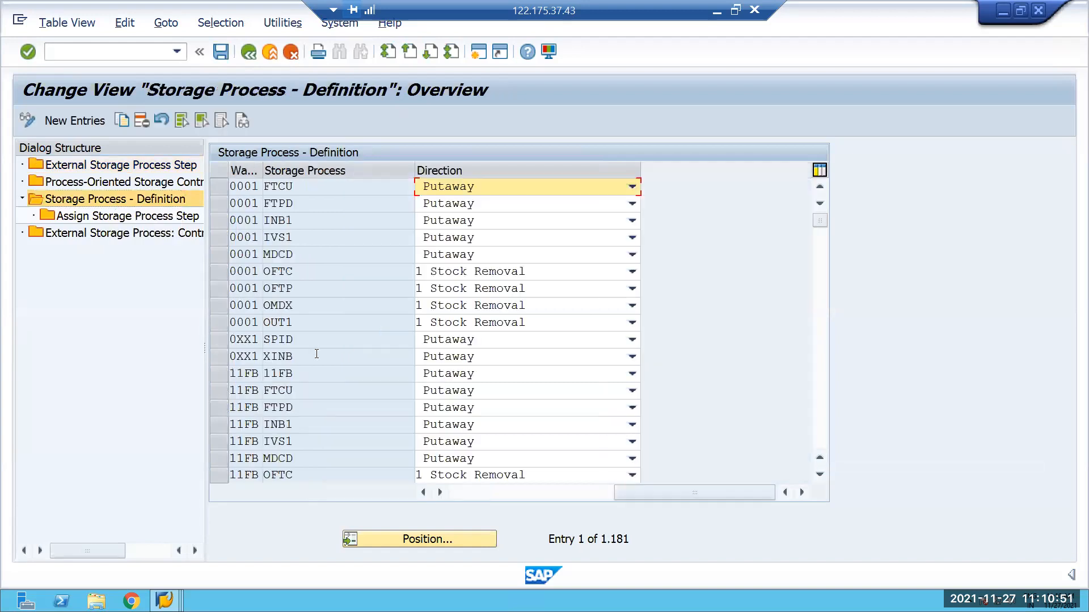
left_click(389, 540)
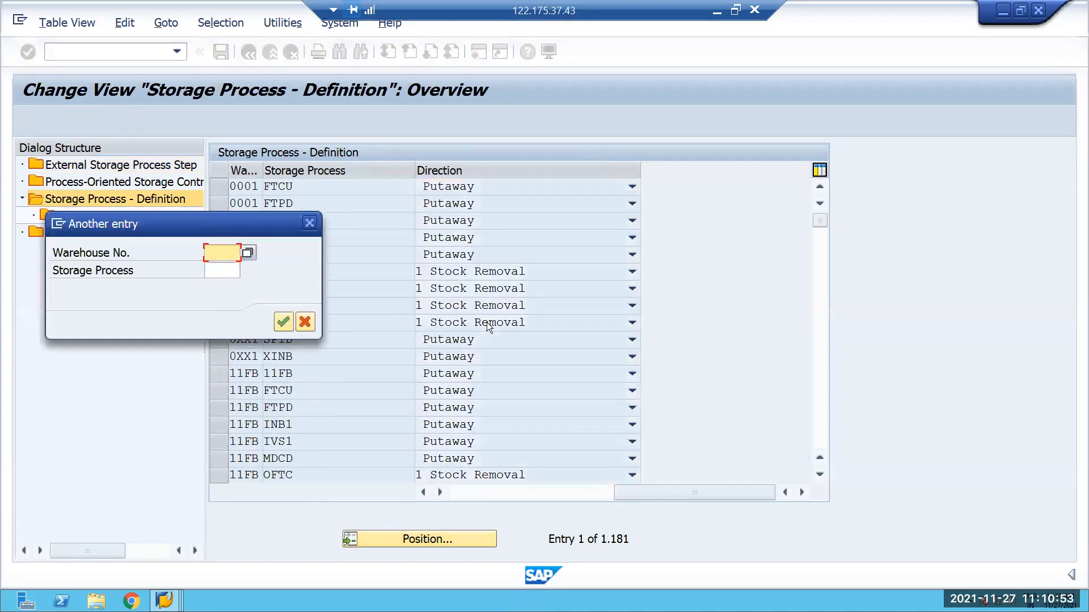
type("E001")
key("Tab")
type("VOUT")
key("Return")
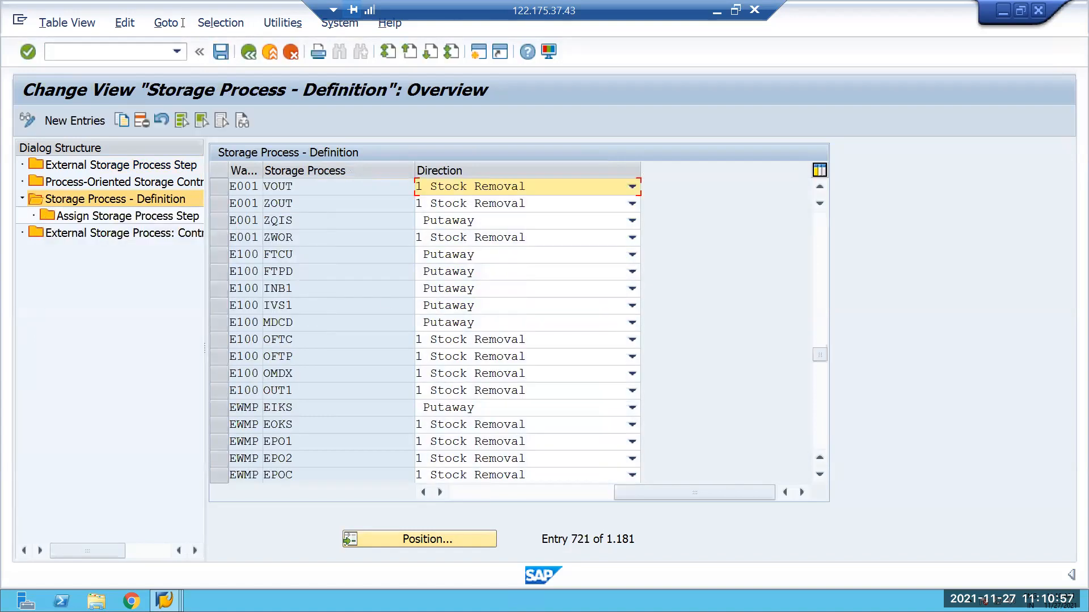
left_click(219, 186)
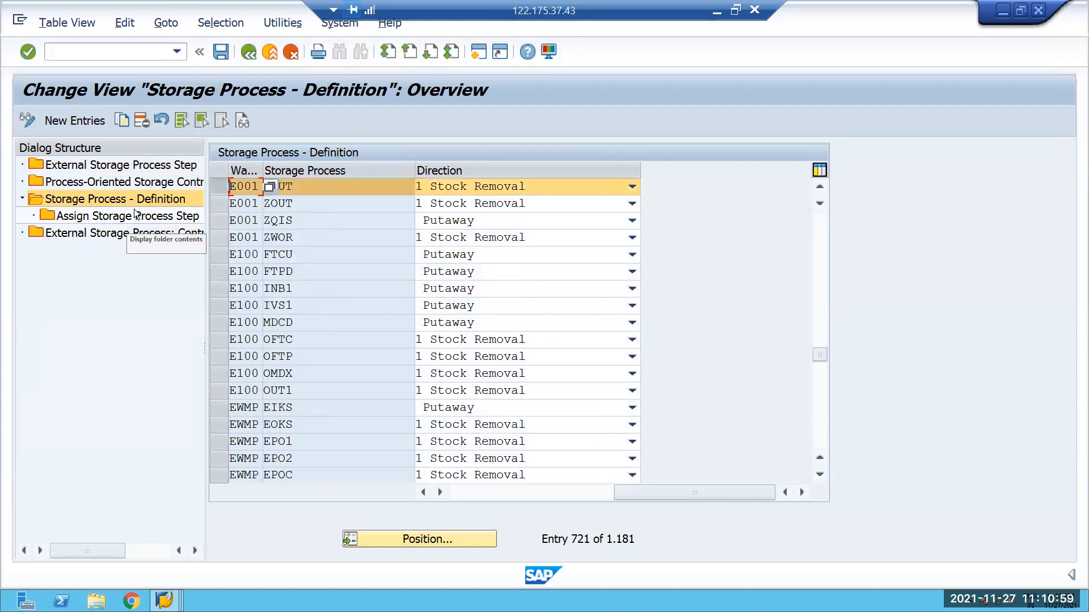
double_click(144, 216)
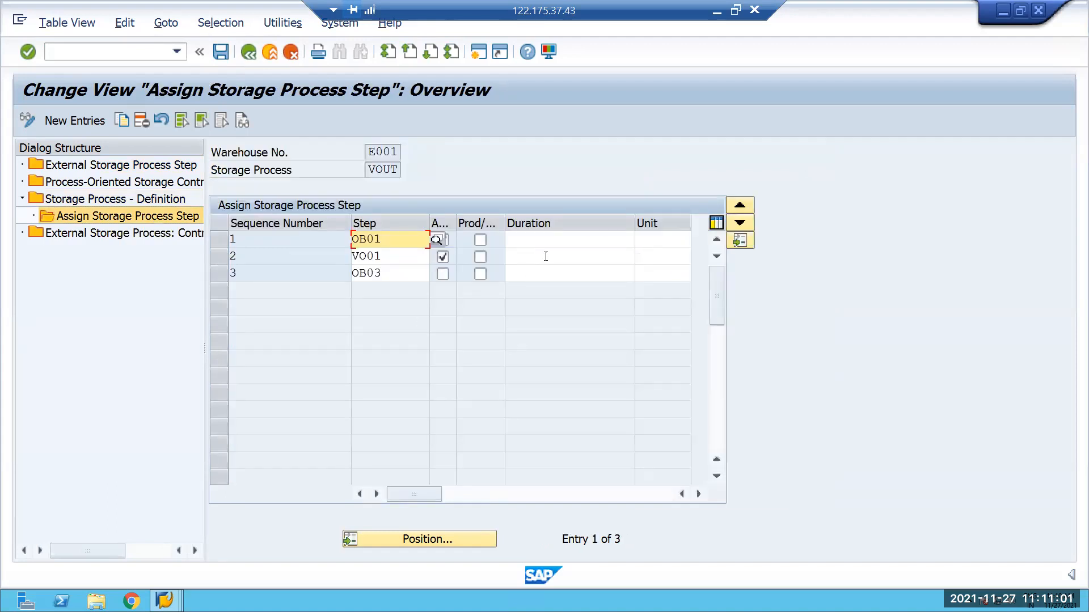
left_click(542, 240)
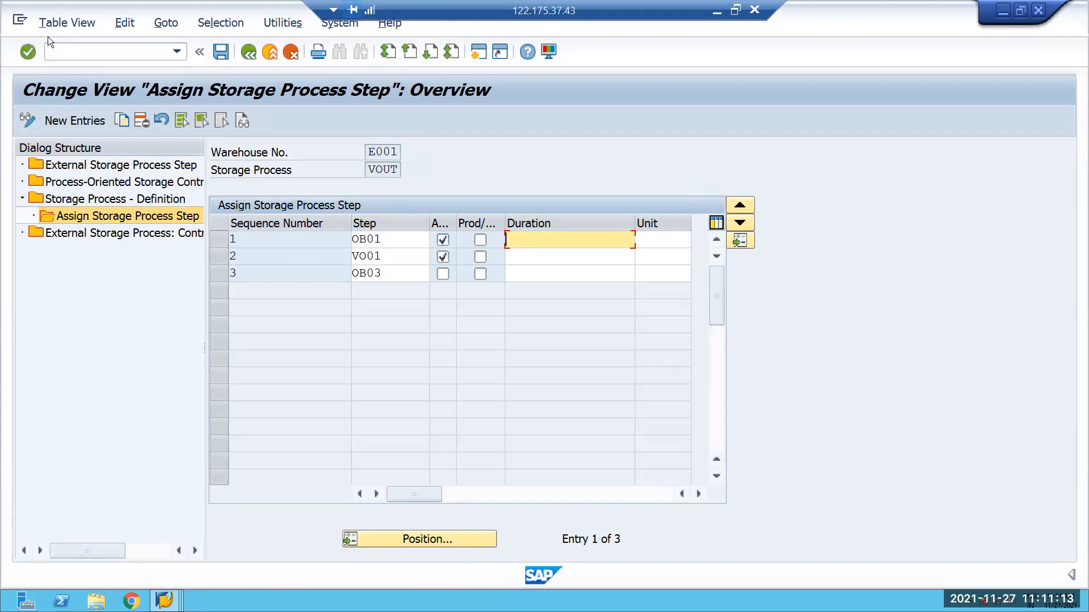
Create a standard order of type OR with transaction /NVA01, copying the earlier sales order for V02 as reference.
left_click(65, 51)
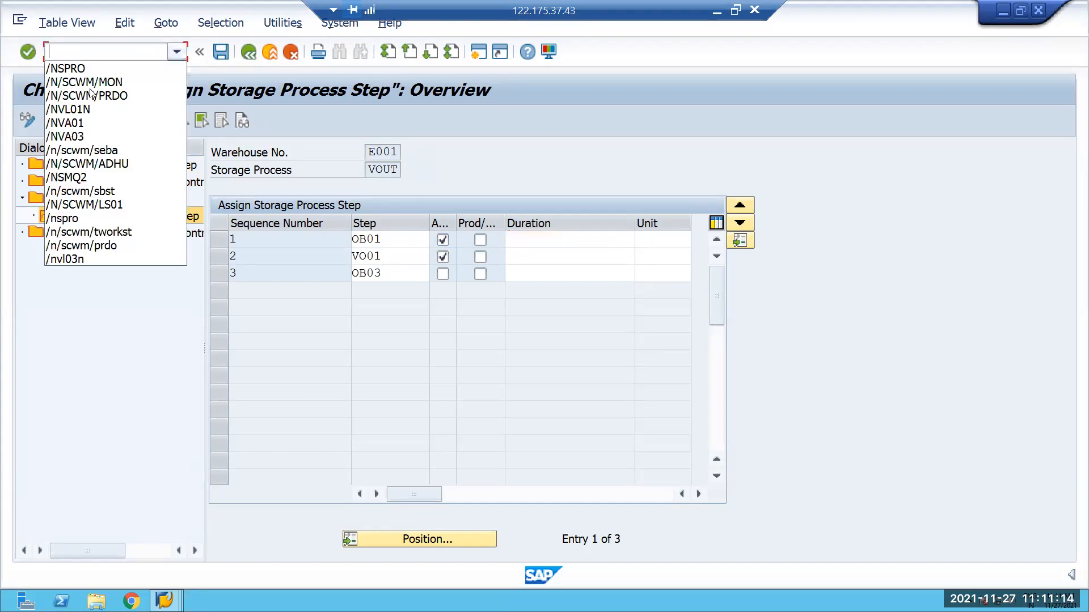
left_click(83, 122)
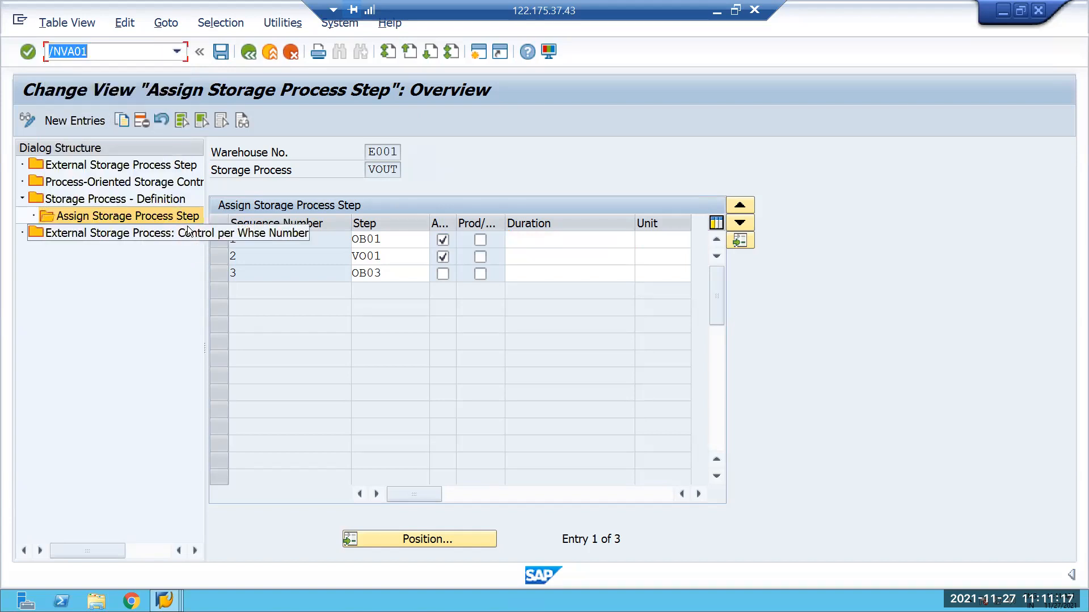
key("Return")
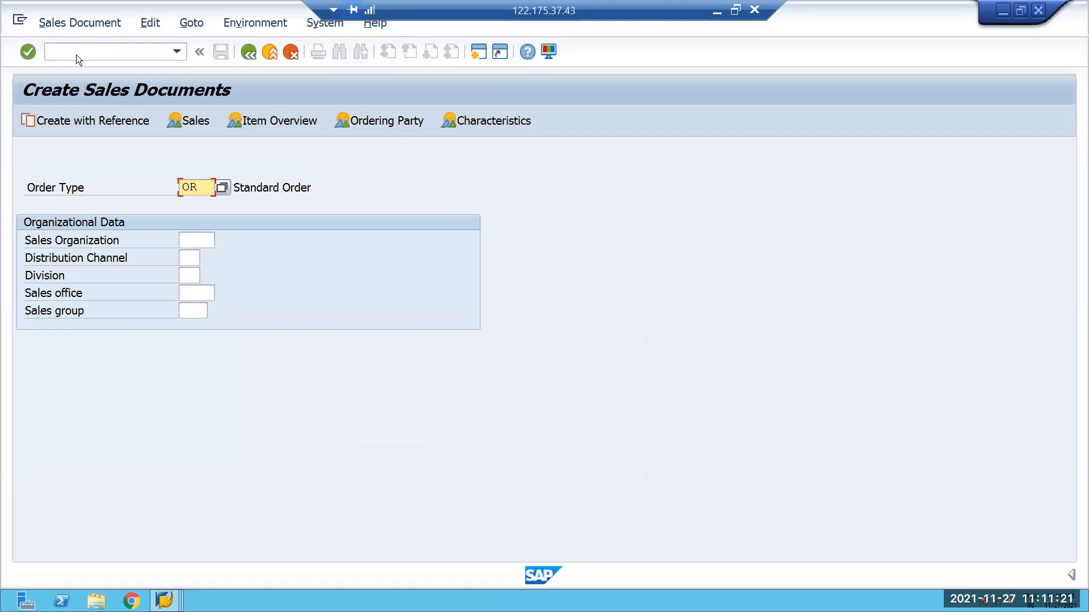
left_click(104, 122)
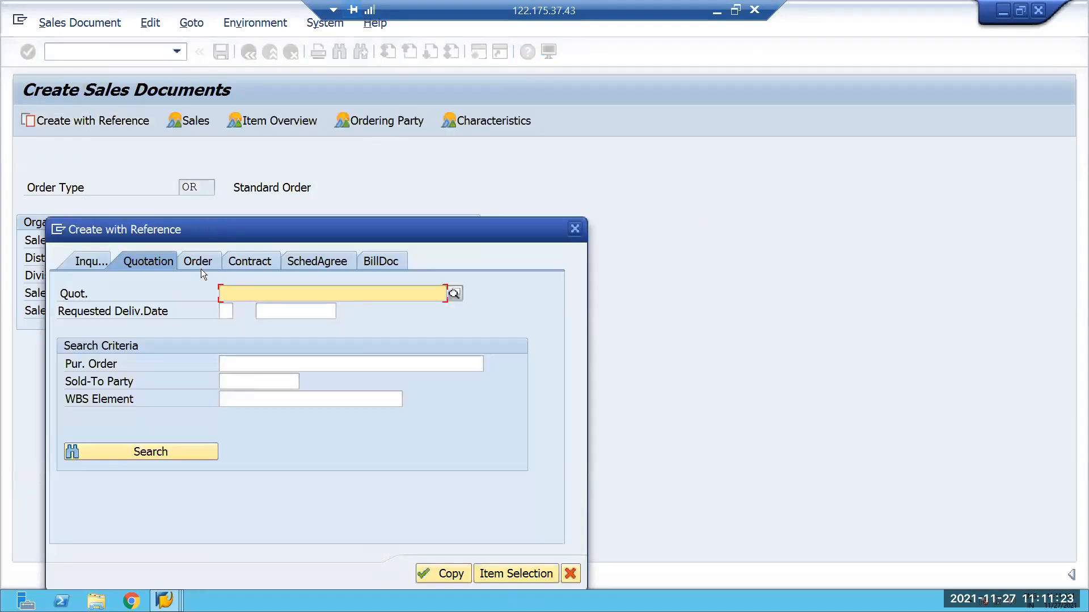
left_click(200, 262)
left_click(245, 294)
left_click(244, 309)
key("Return")
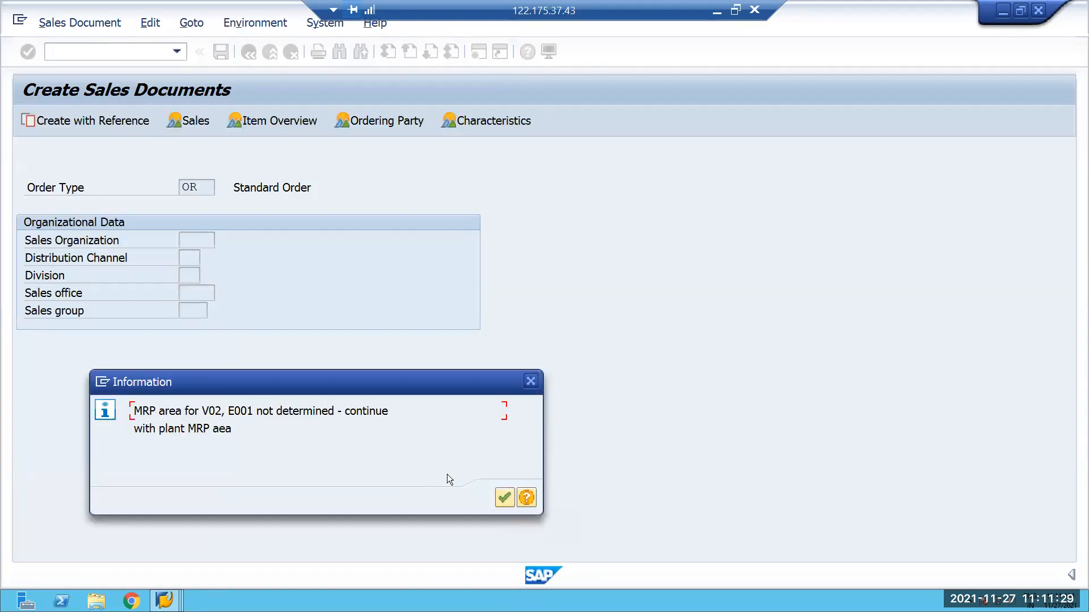
left_click(506, 504)
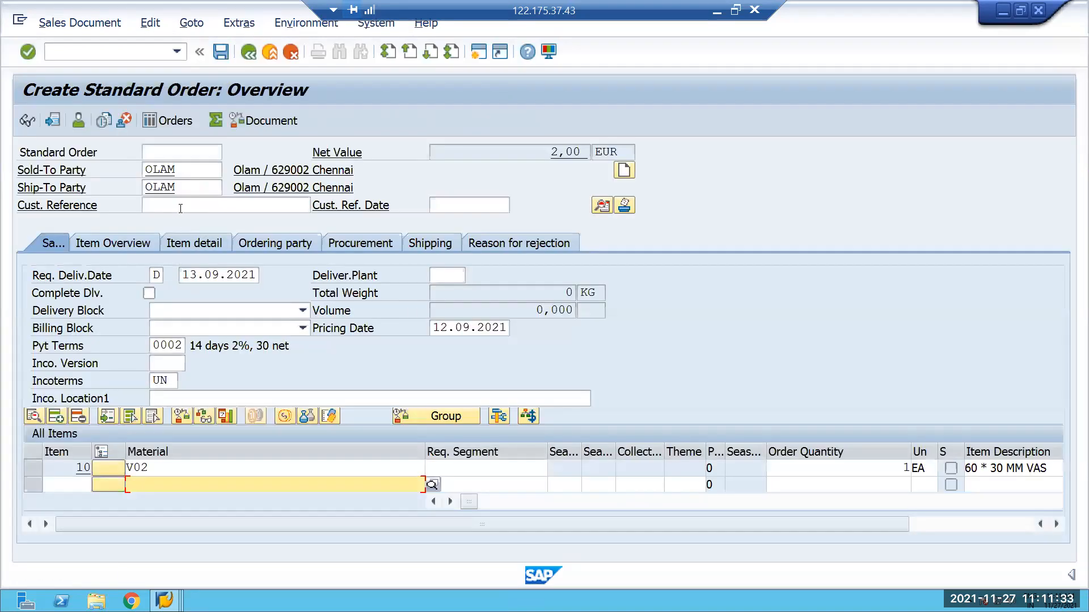
Set the customer reference of the new standard order to 234.
left_click(181, 209)
key("space")
key("Down")
key("Return")
key("Return")
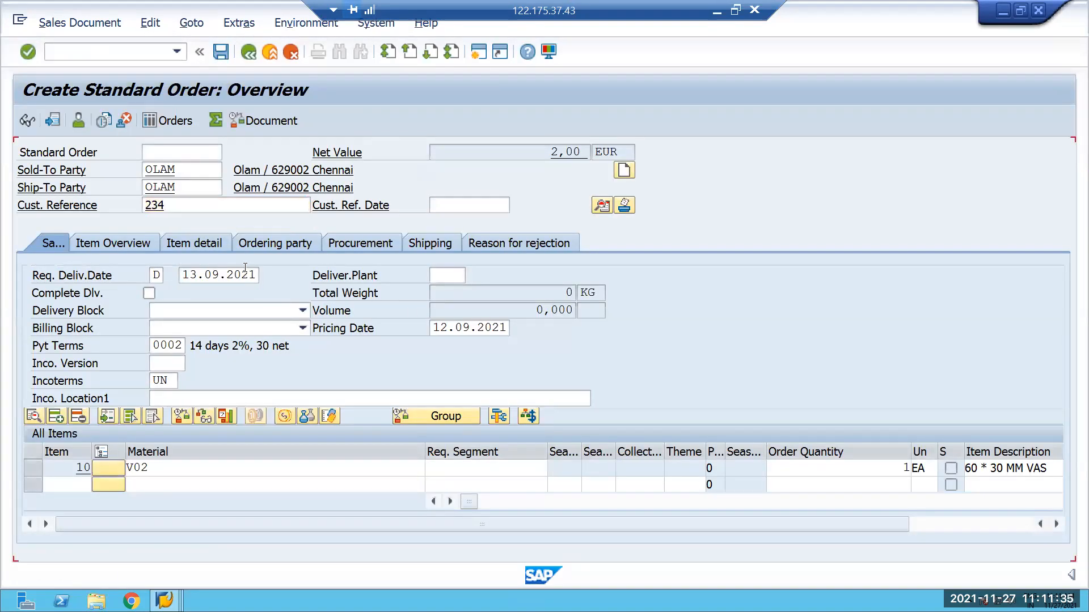
Complete item V02 from the incompletion log with net and gross weight 1 KG, and save the standard order.
left_click(141, 469)
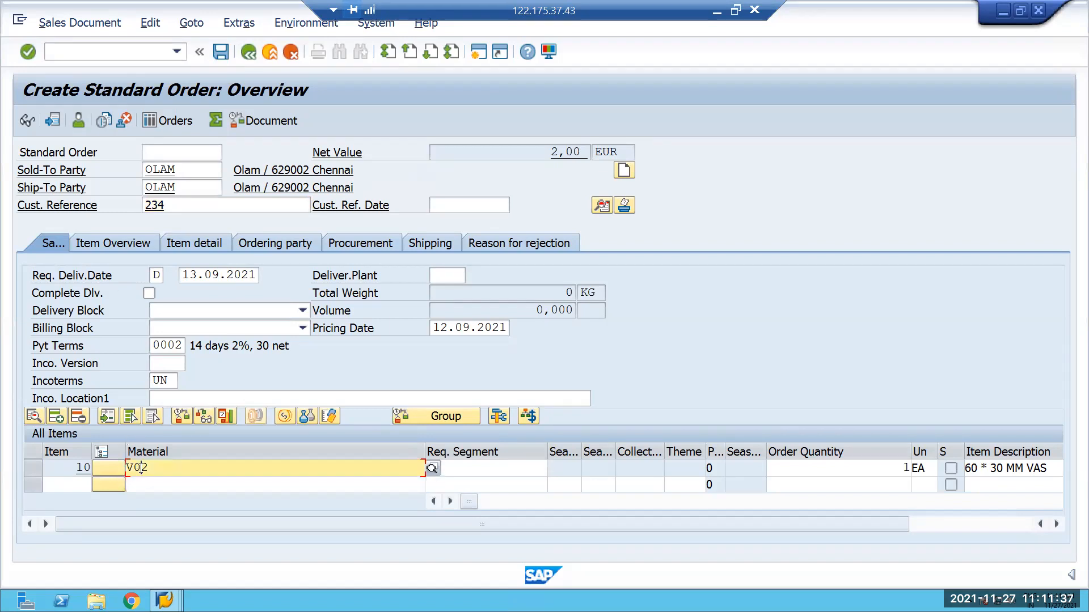
left_click(151, 22)
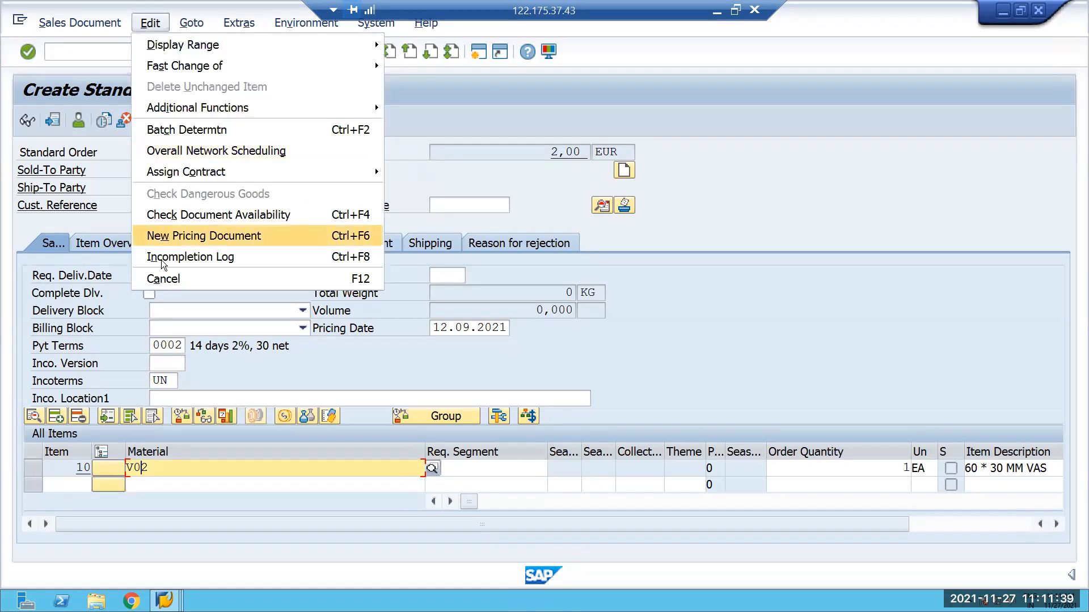
left_click(215, 257)
double_click(176, 267)
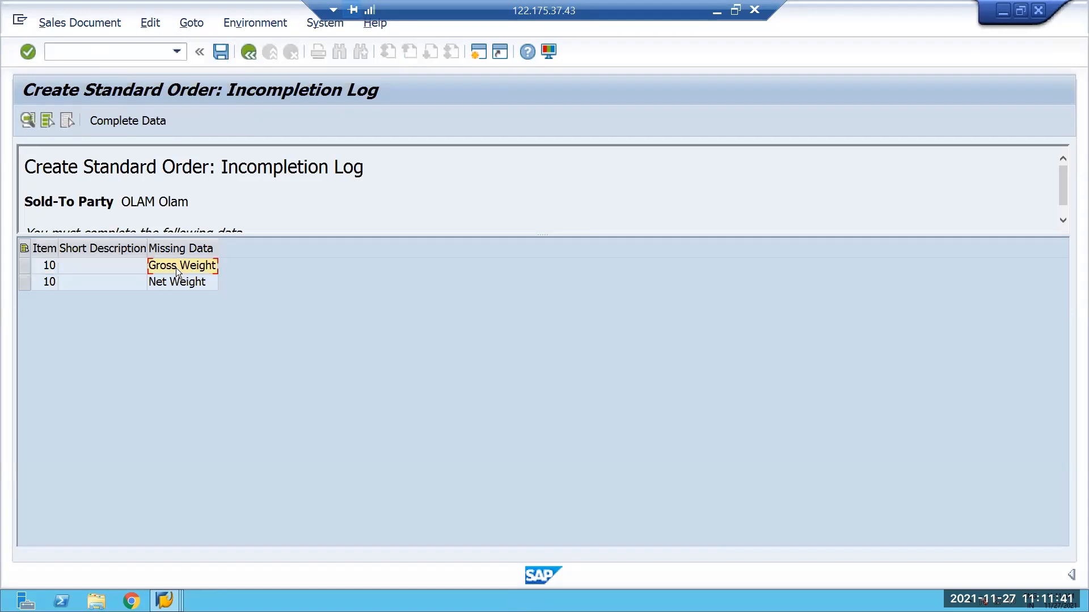
left_click(292, 504)
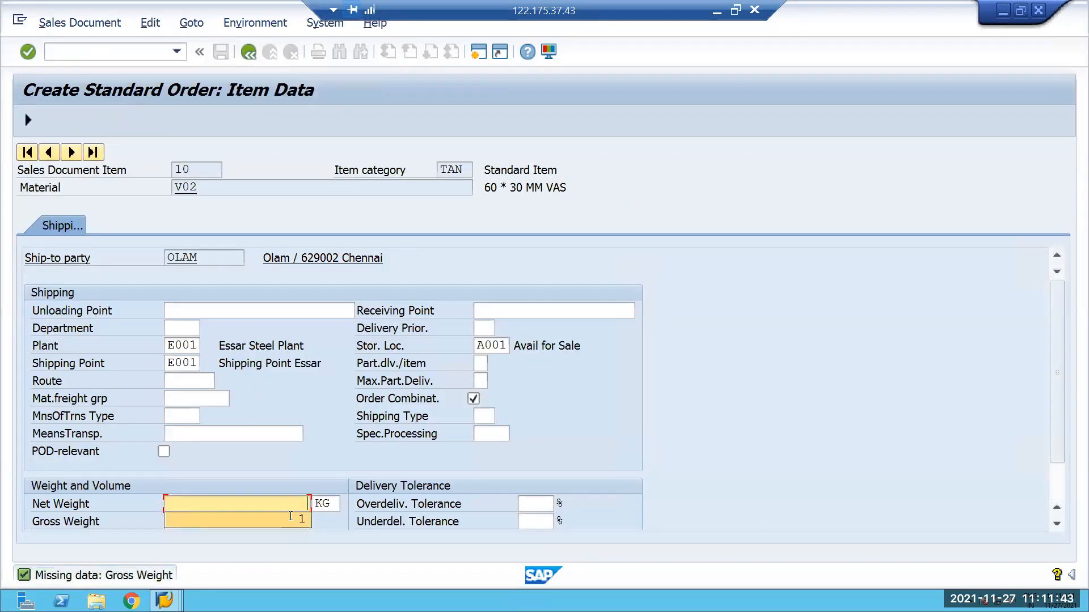
left_click(292, 519)
left_click(292, 524)
left_click(285, 537)
key("Return")
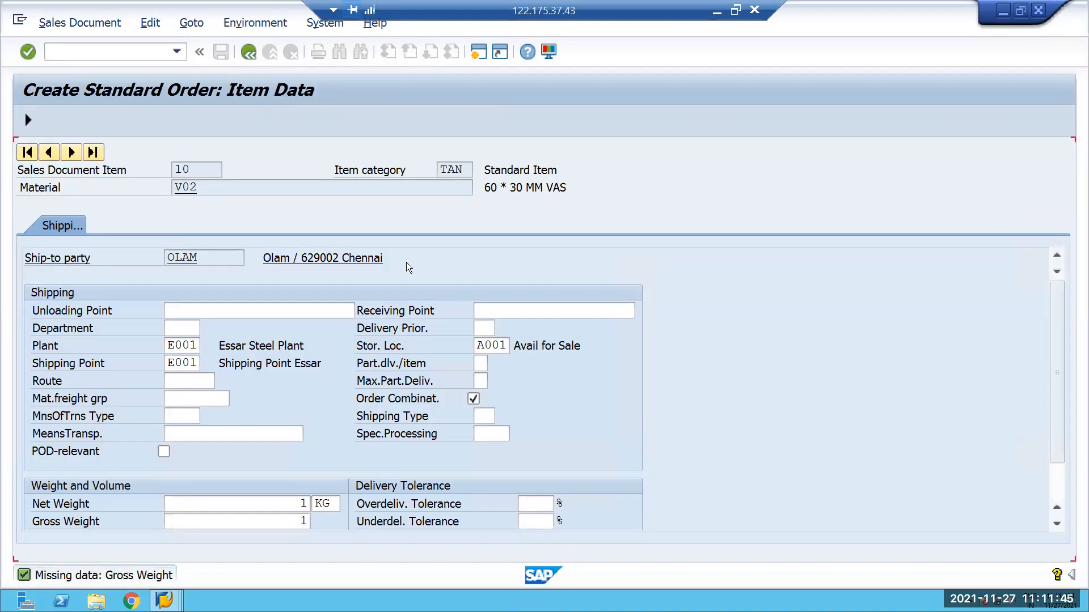
left_click(249, 52)
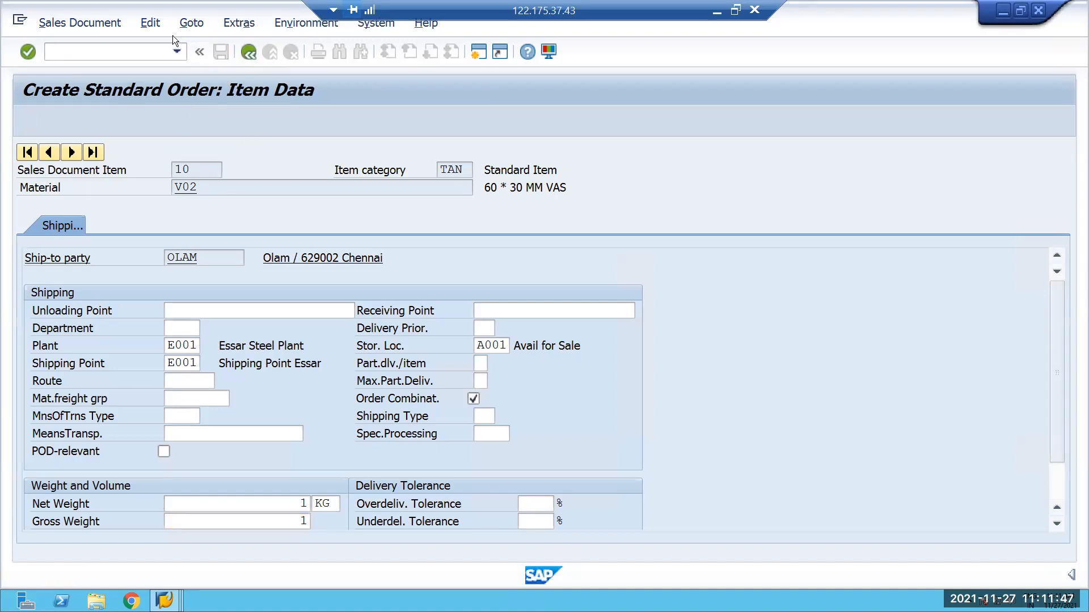
left_click(221, 52)
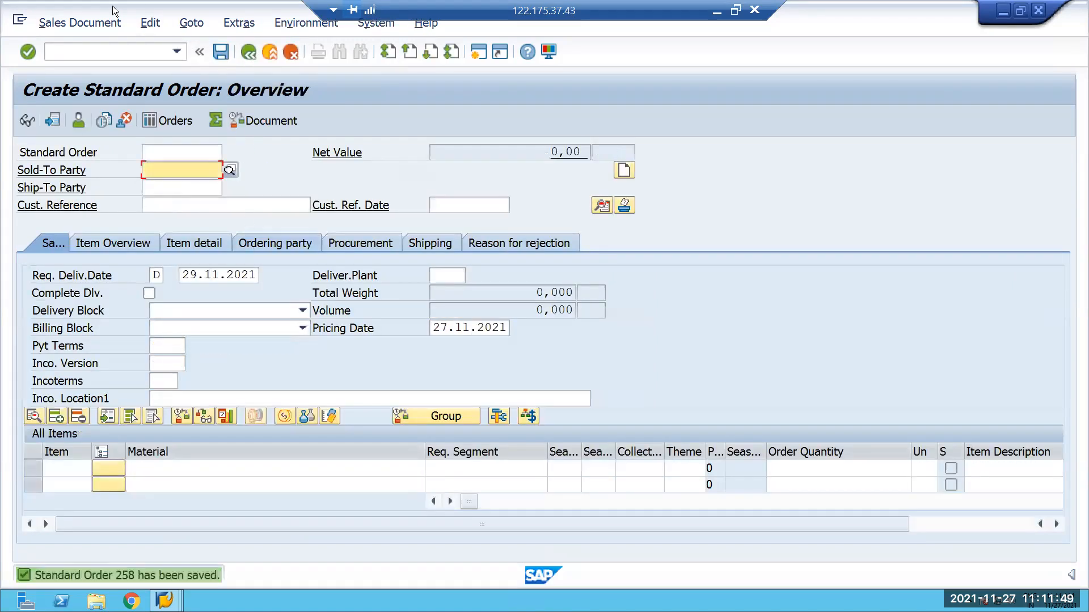
Create and save an outbound delivery for the new sales order from shipping point E001 with transaction /NVL01N.
left_click(177, 51)
left_click(79, 68)
key("Return")
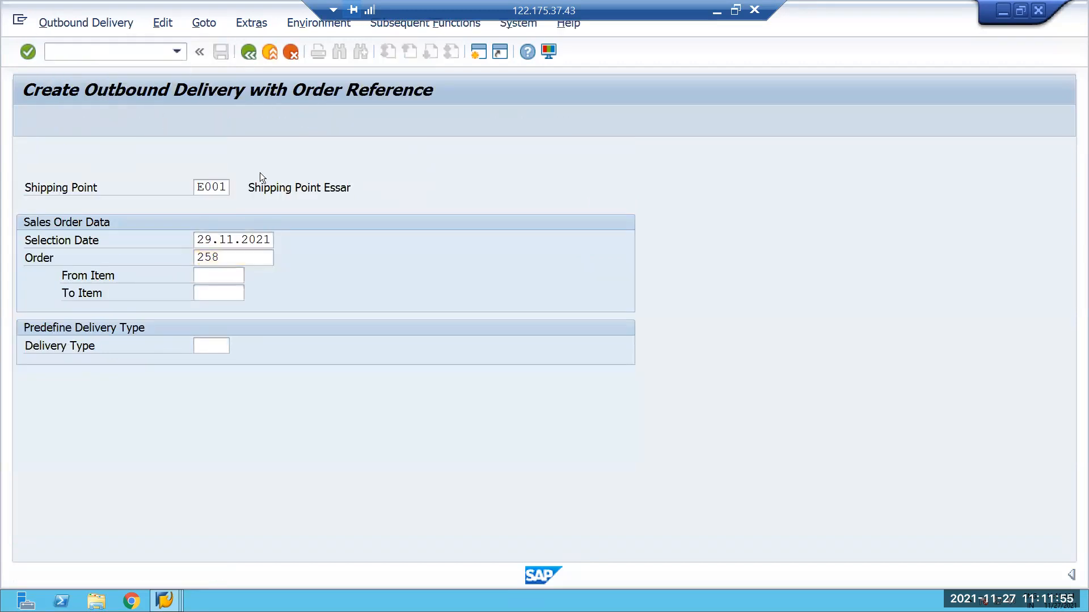
key("Return")
left_click(221, 52)
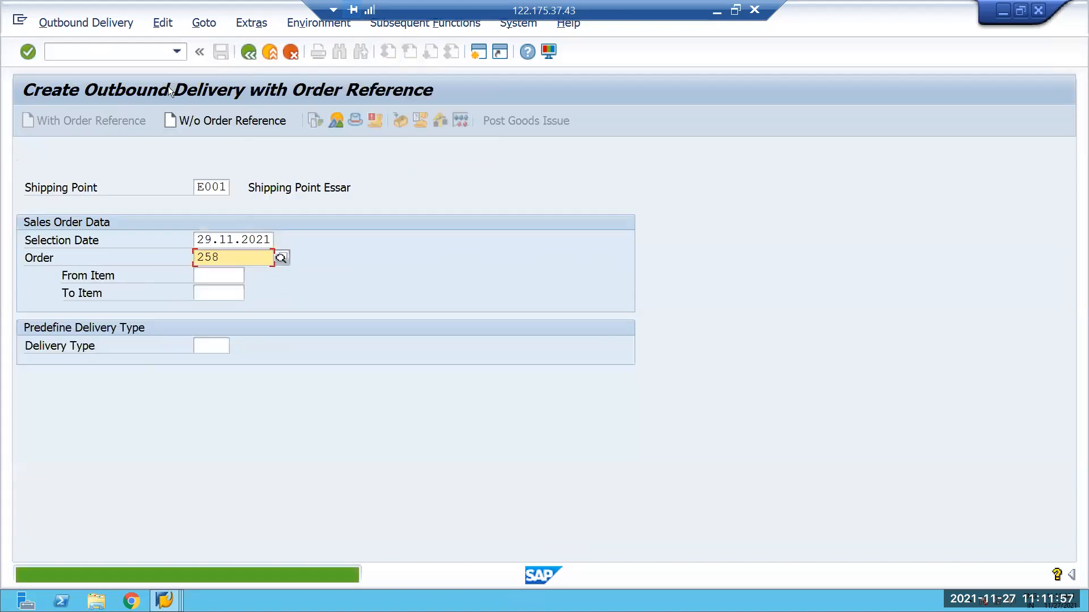
Find the newly created outbound delivery order in Maintain Outbound Delivery Order with transaction /N/SCWM/PRDO.
left_click(177, 51)
left_click(113, 123)
key("Return")
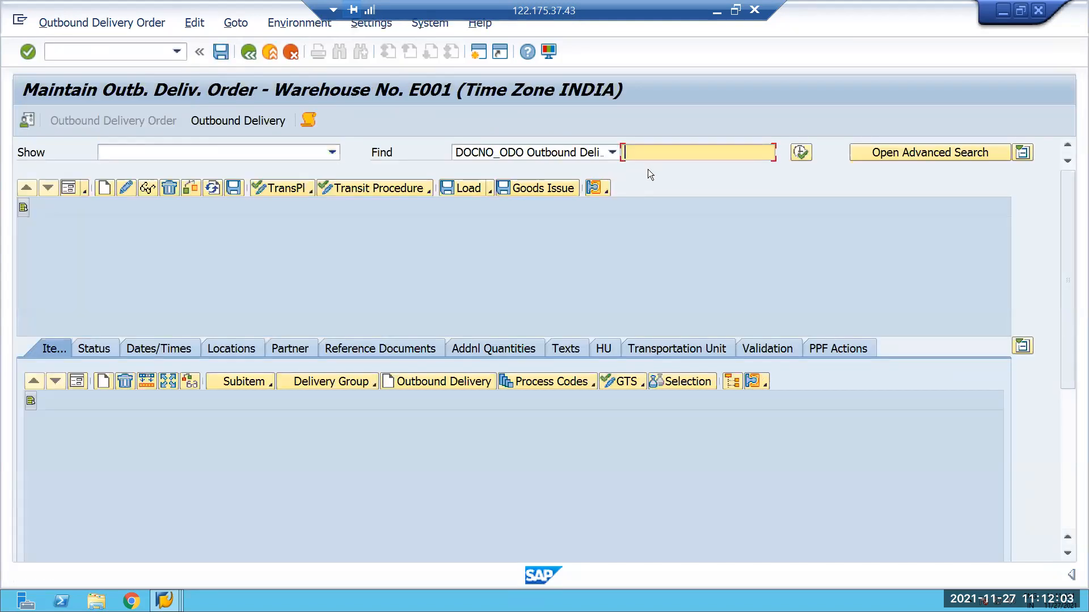
left_click(642, 210)
left_click(646, 153)
left_click(646, 167)
key("BackSpace")
type("80000838")
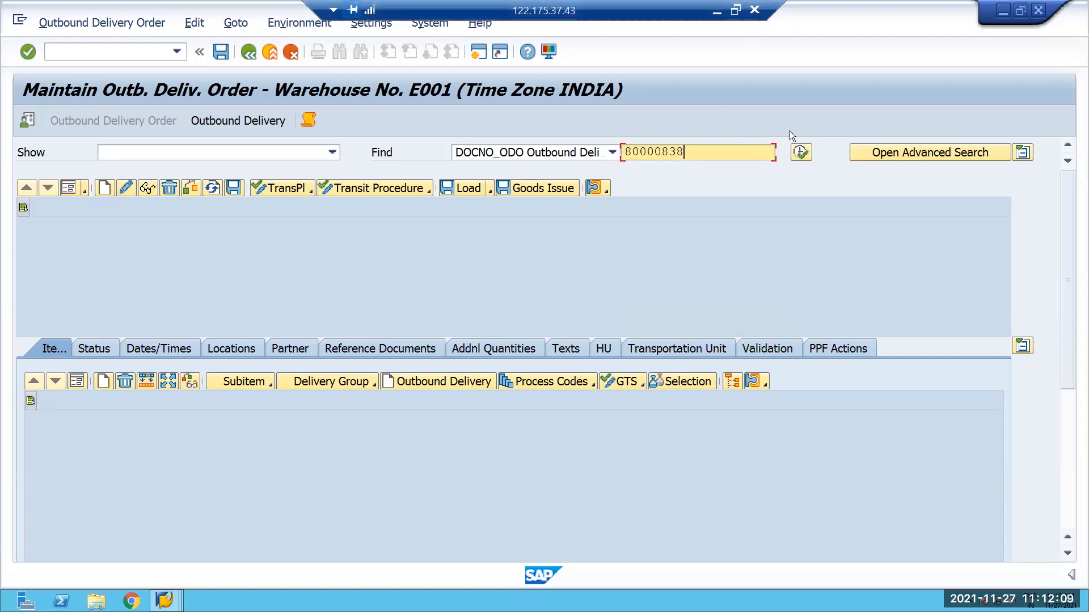
left_click(801, 152)
left_click(63, 25)
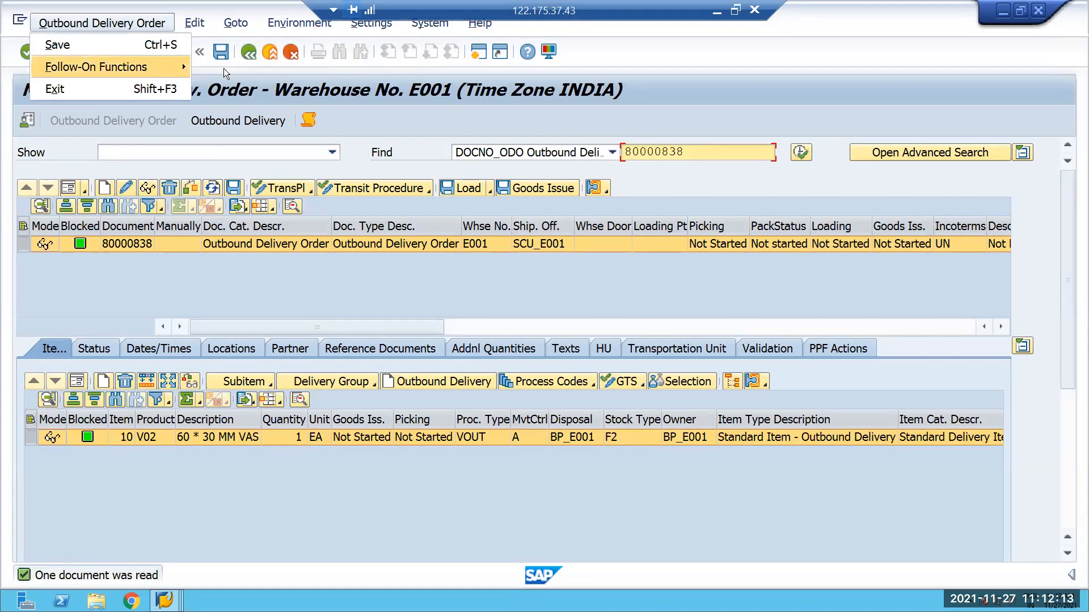
left_click(655, 274)
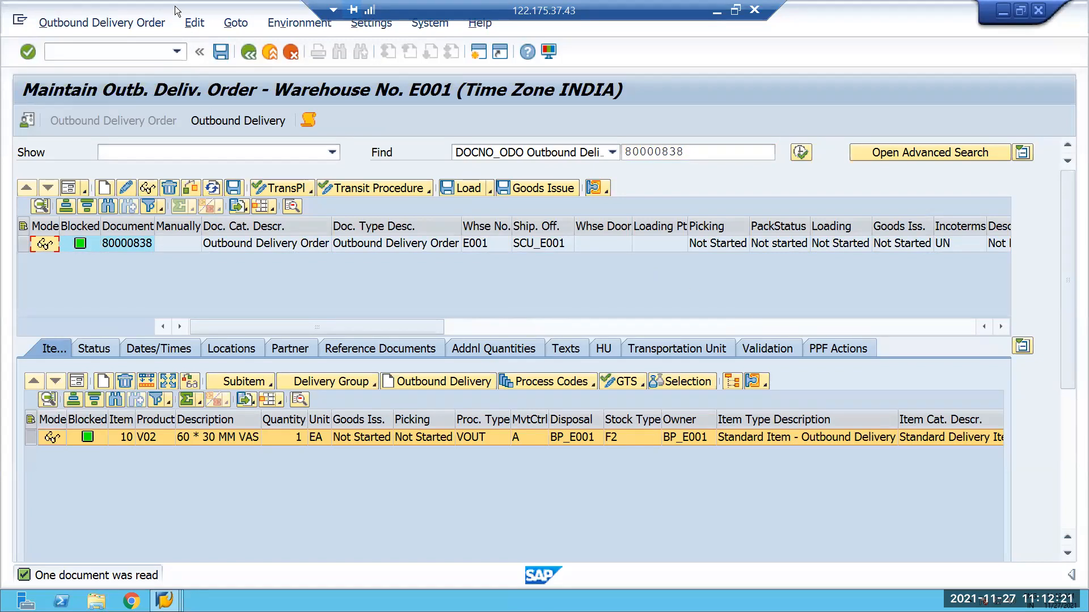
left_click(100, 22)
mouse_move(182, 65)
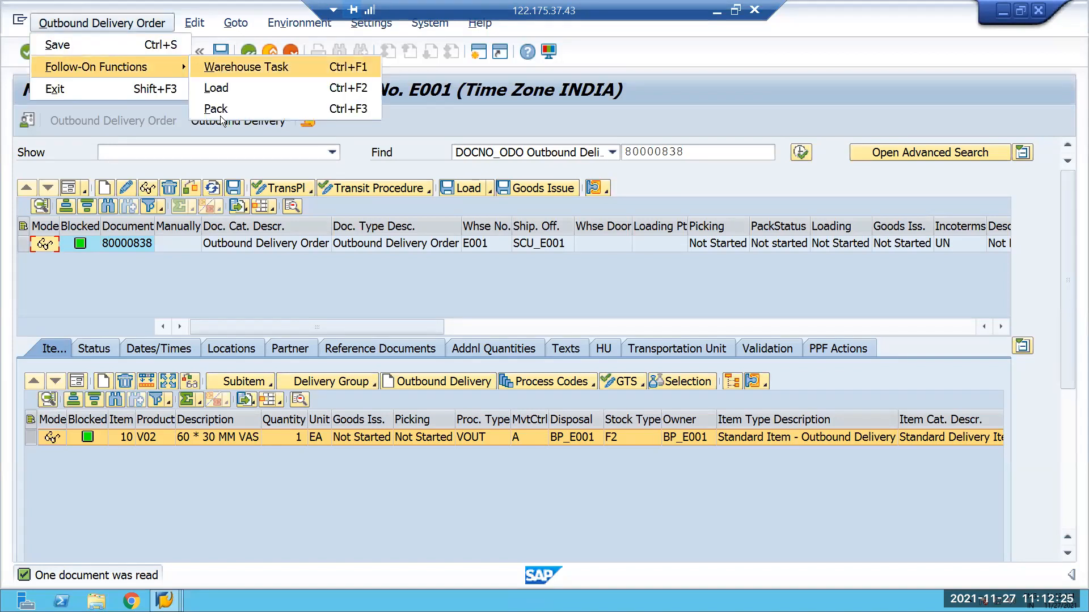
left_click(227, 67)
left_click(192, 191)
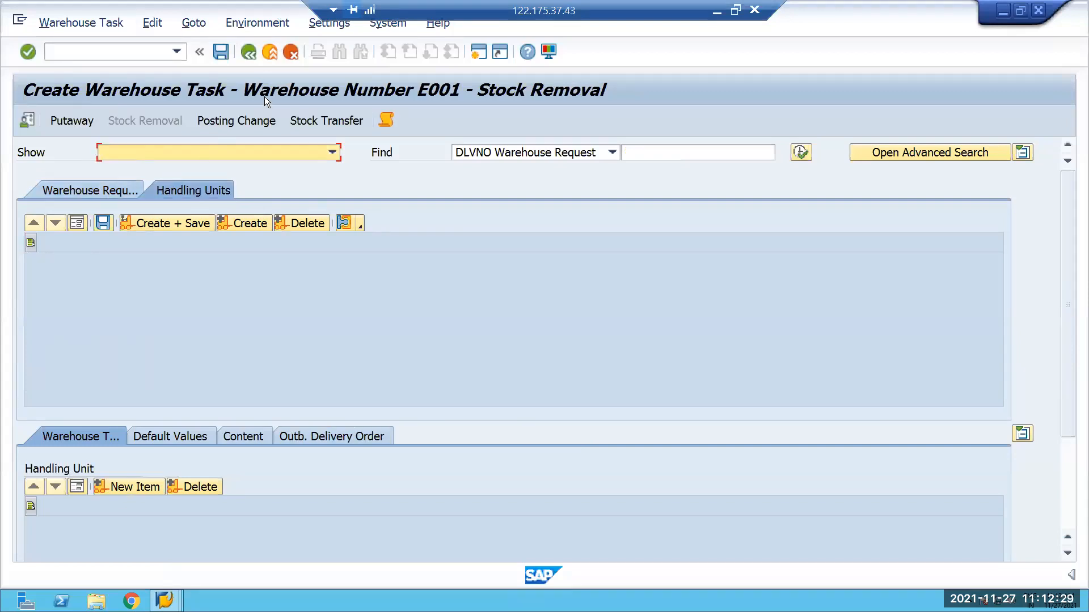
left_click(250, 52)
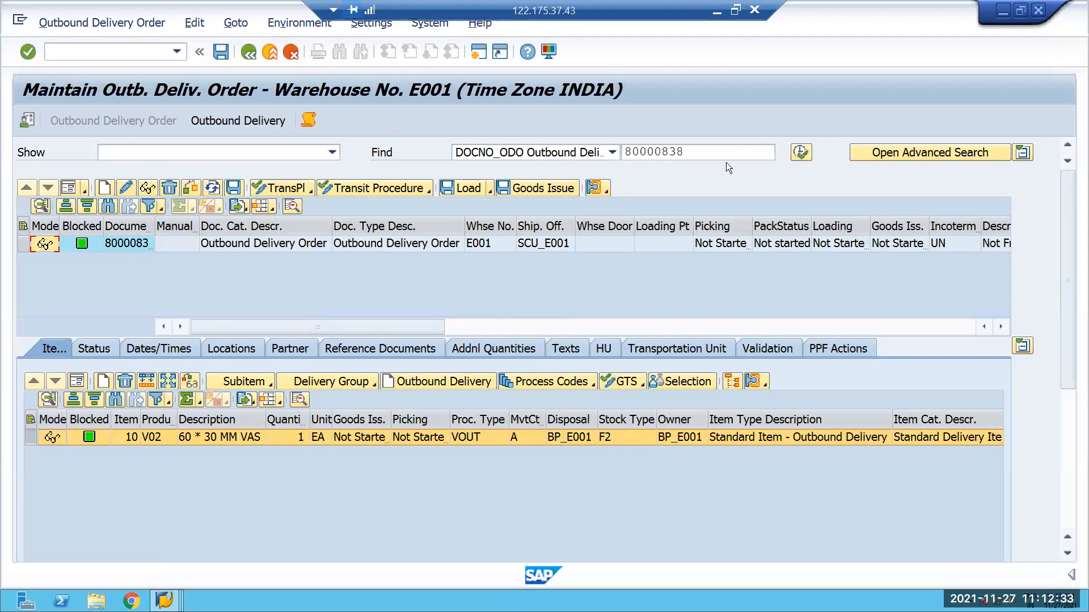
Select the outbound delivery order and create and save a stock removal warehouse task for its V02 item.
left_click(30, 248)
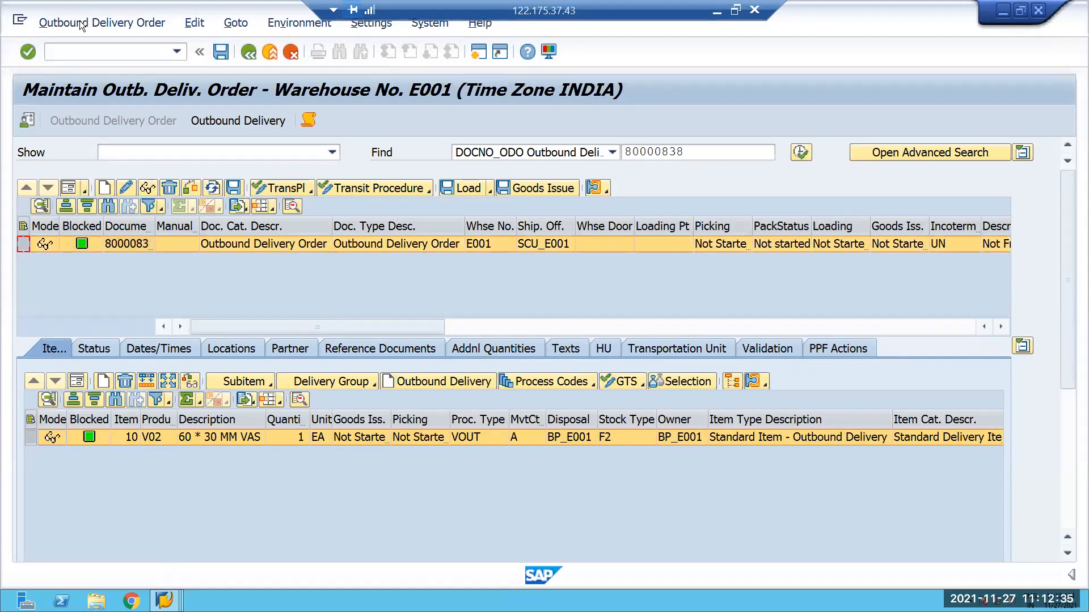
left_click(97, 23)
left_click(239, 67)
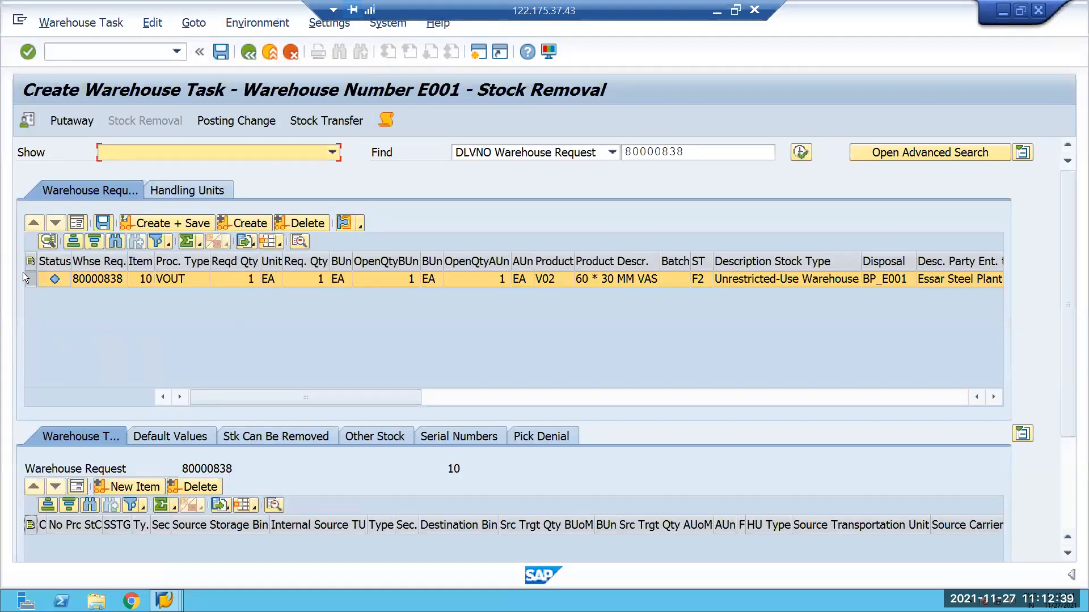
left_click(29, 278)
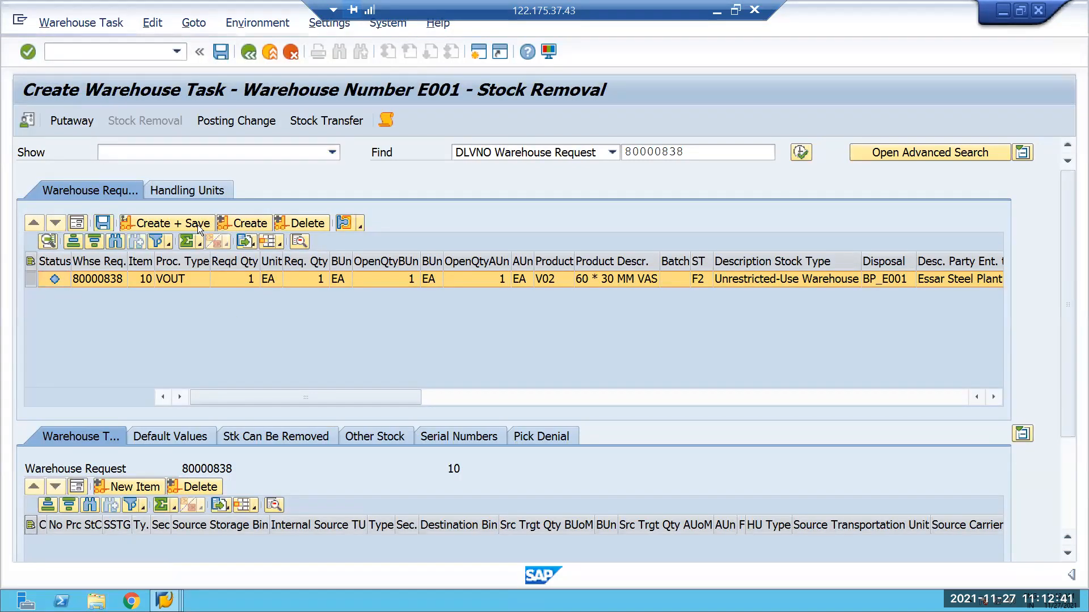
left_click(198, 224)
Open warehouse task confirmation for the new warehouse order and put its V02 product task into foreground confirmation.
left_click(95, 23)
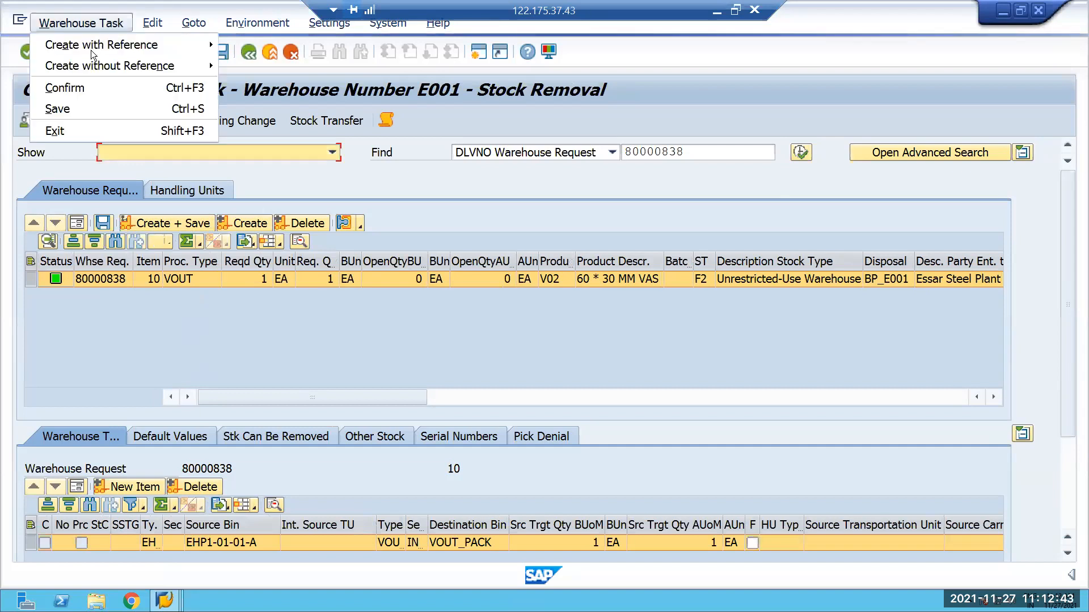
left_click(65, 88)
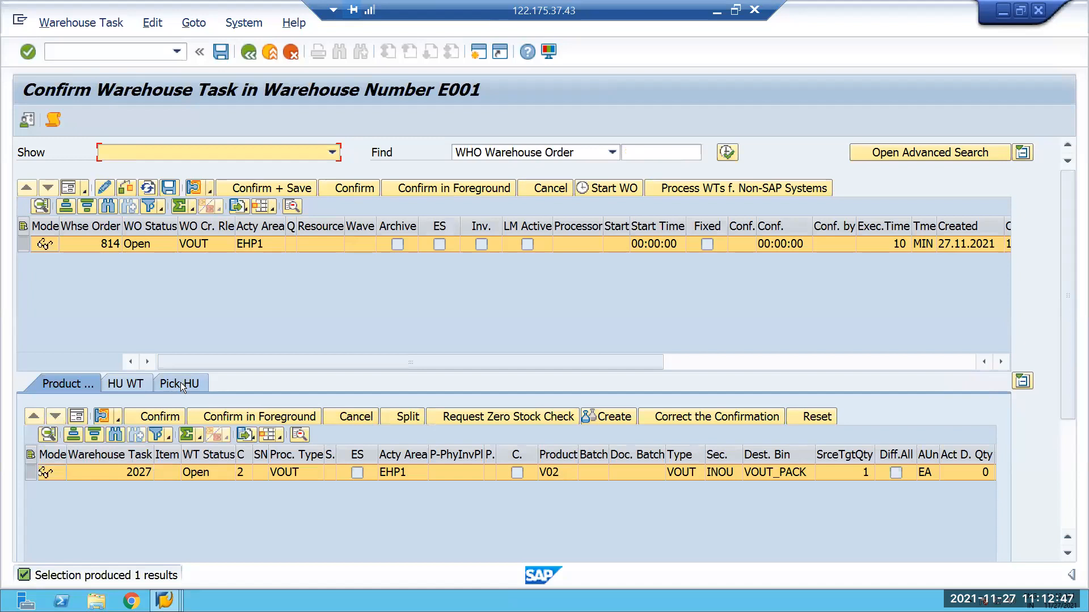
left_click(180, 383)
left_click(53, 380)
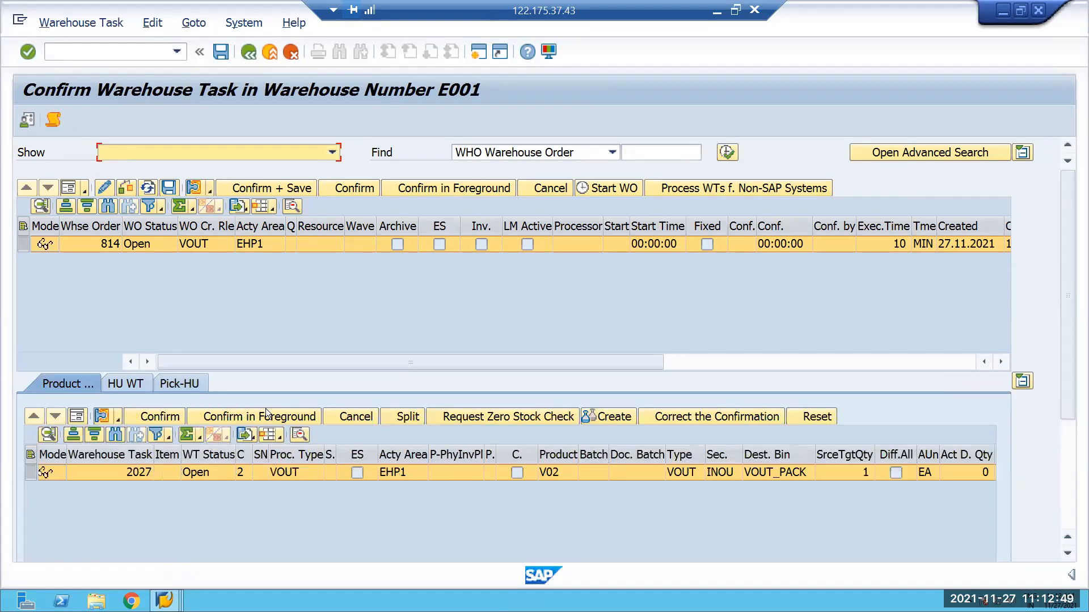
left_click(150, 423)
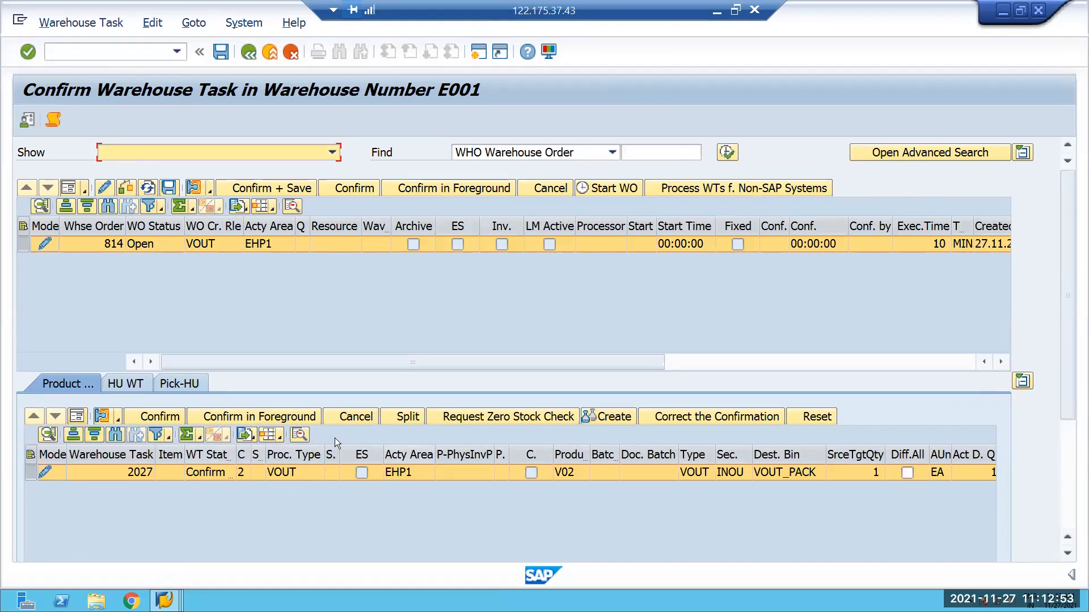
Show the V02 product task's details with destination HU 212120, and confirm and save the warehouse task.
left_click(77, 417)
left_click_drag(572, 534, 499, 524)
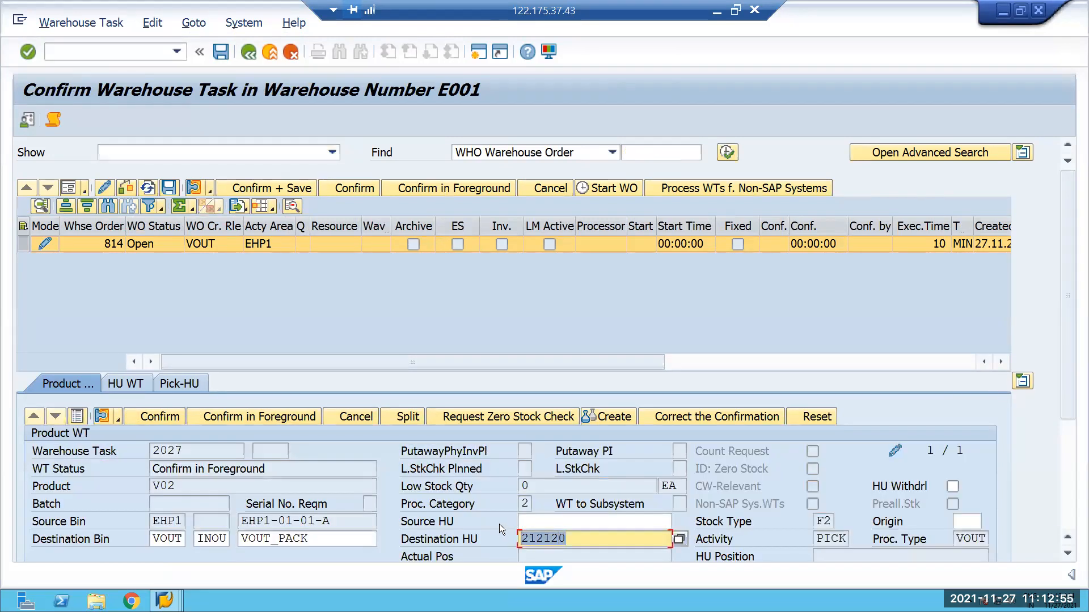
key("Return")
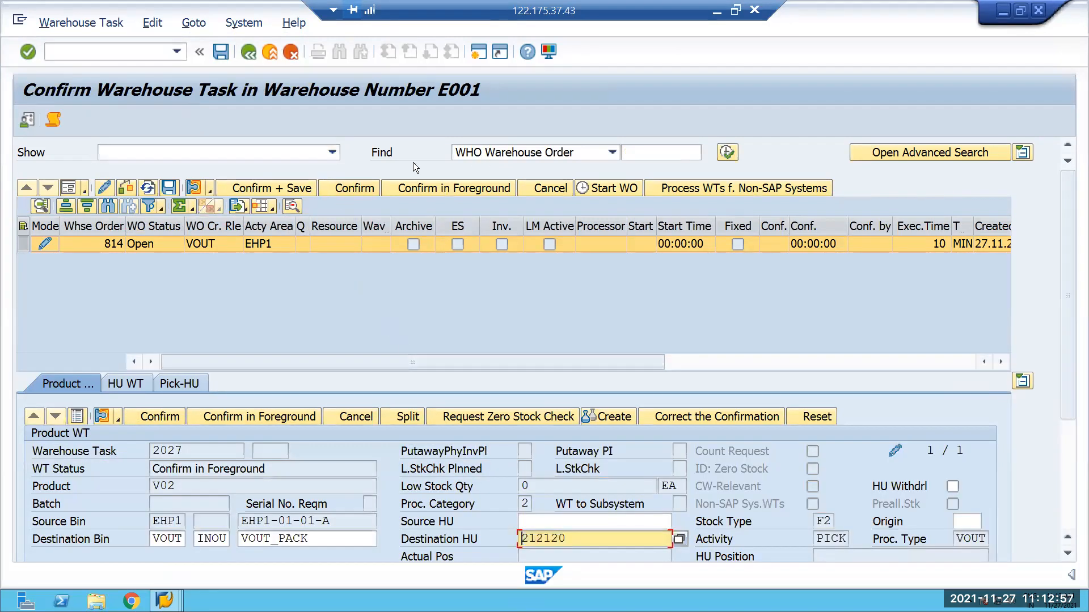
left_click(281, 188)
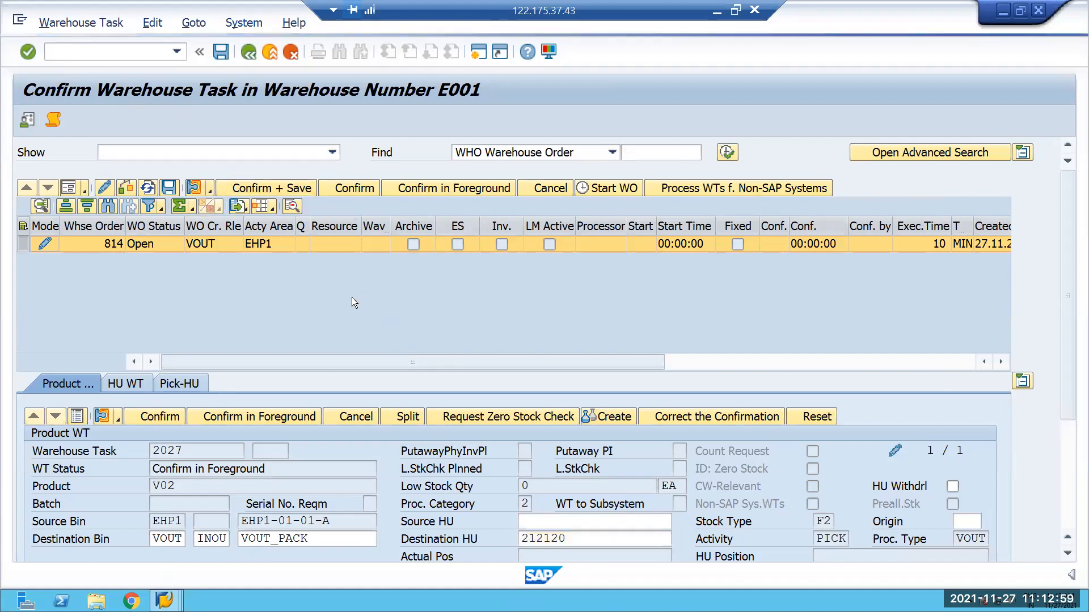
Search the Warehouse Management Monitor for the warehouse tasks of handling unit 212120.
left_click(170, 599)
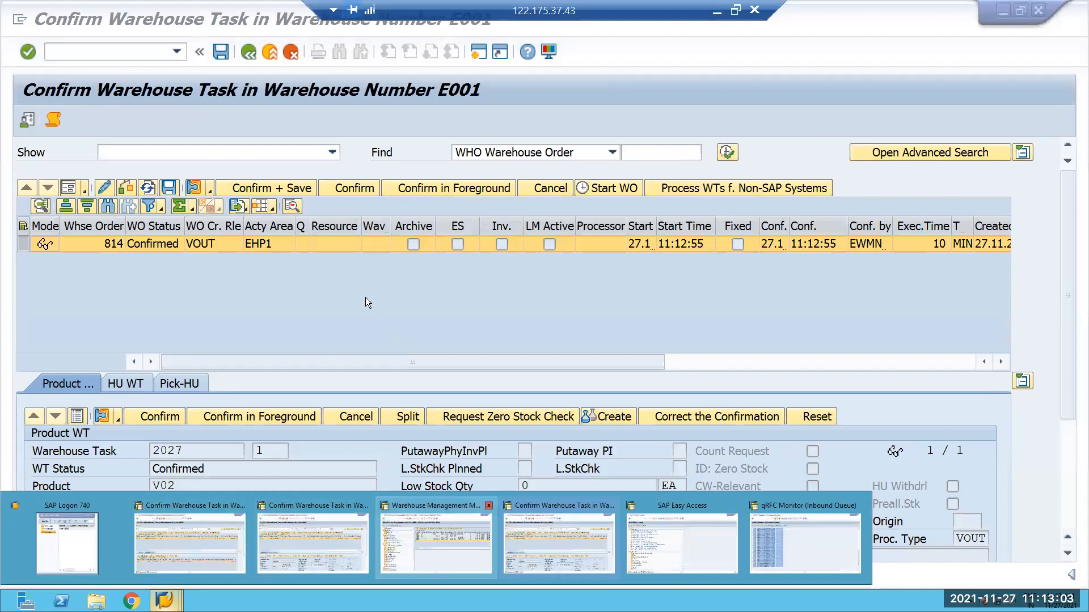
left_click(435, 543)
double_click(105, 351)
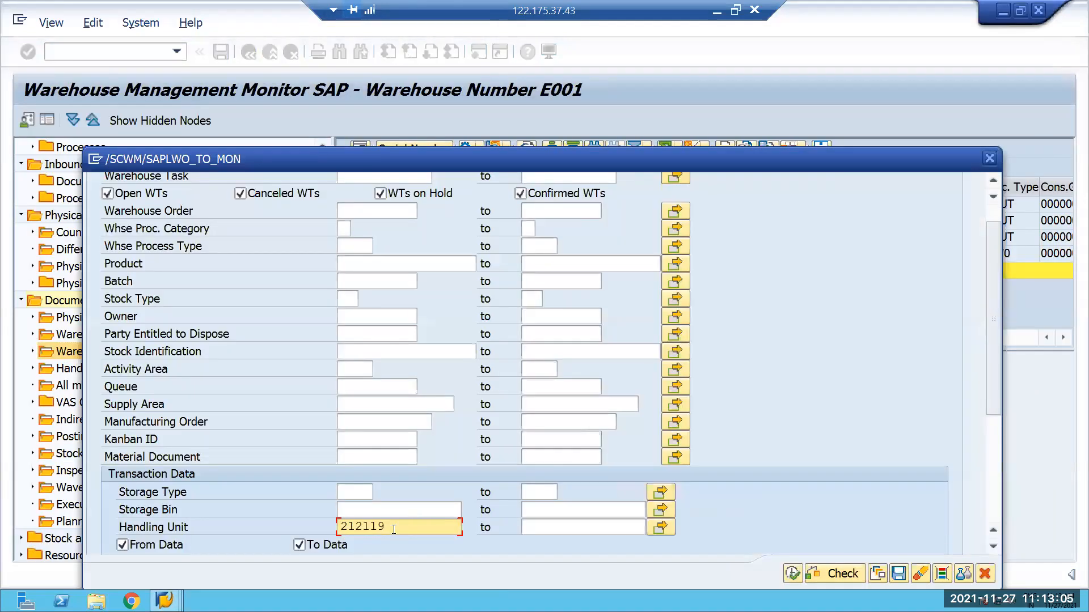
key("ctrl+a")
key("BackSpace")
type("212120")
left_click_drag(618, 154, 613, 36)
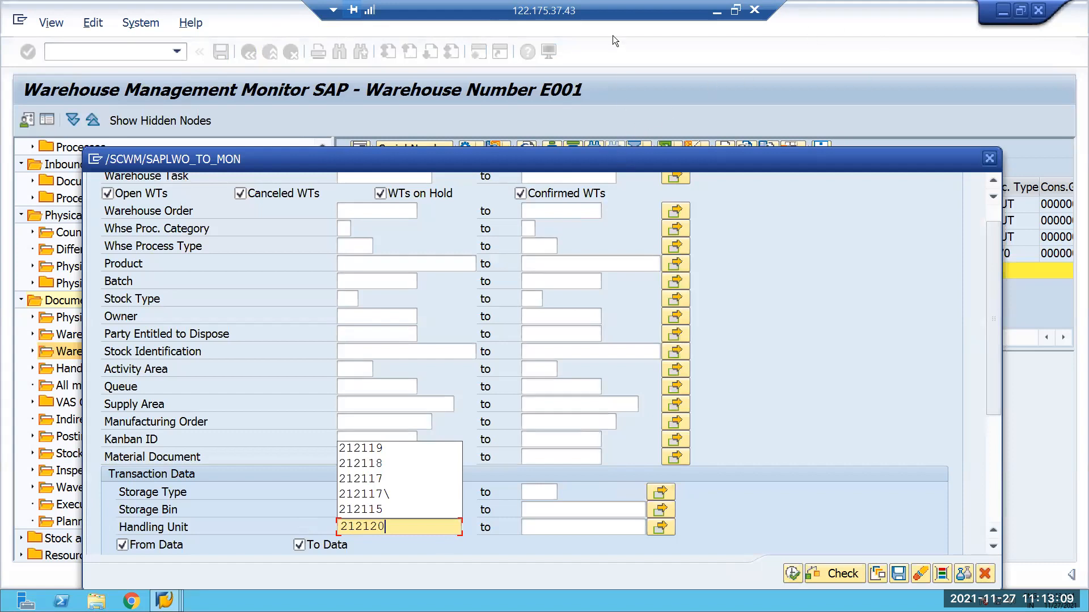
left_click(787, 454)
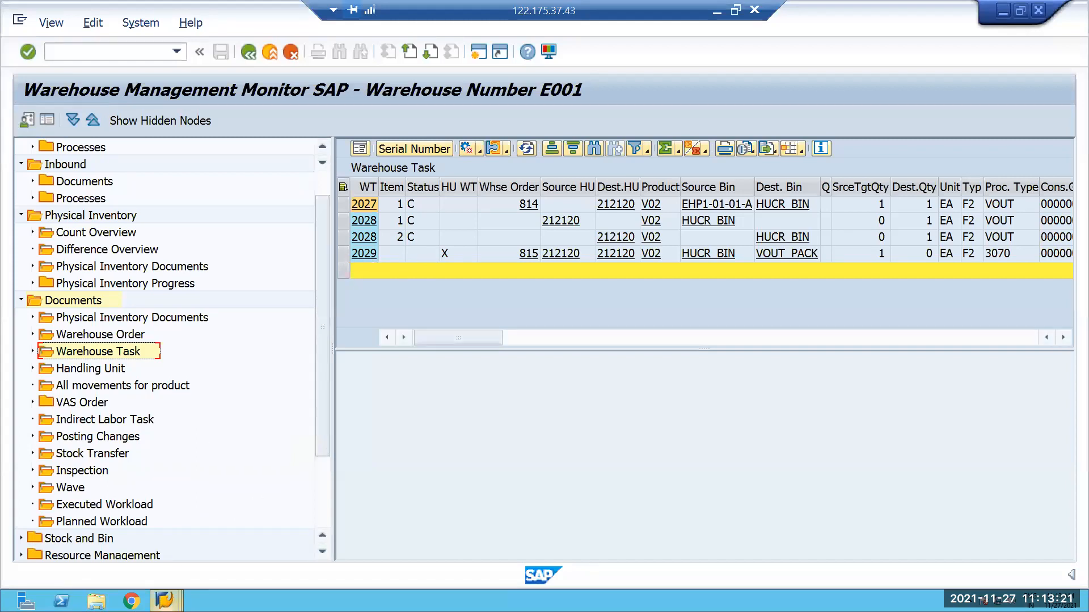
Switch to the SAP Easy Access session.
left_click(164, 600)
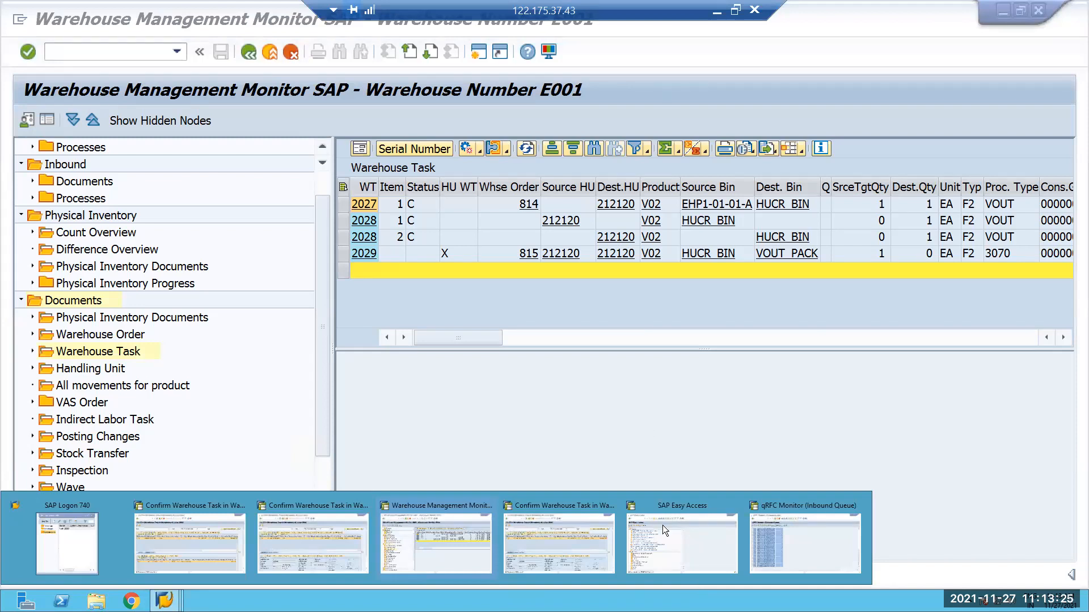
mouse_move(663, 525)
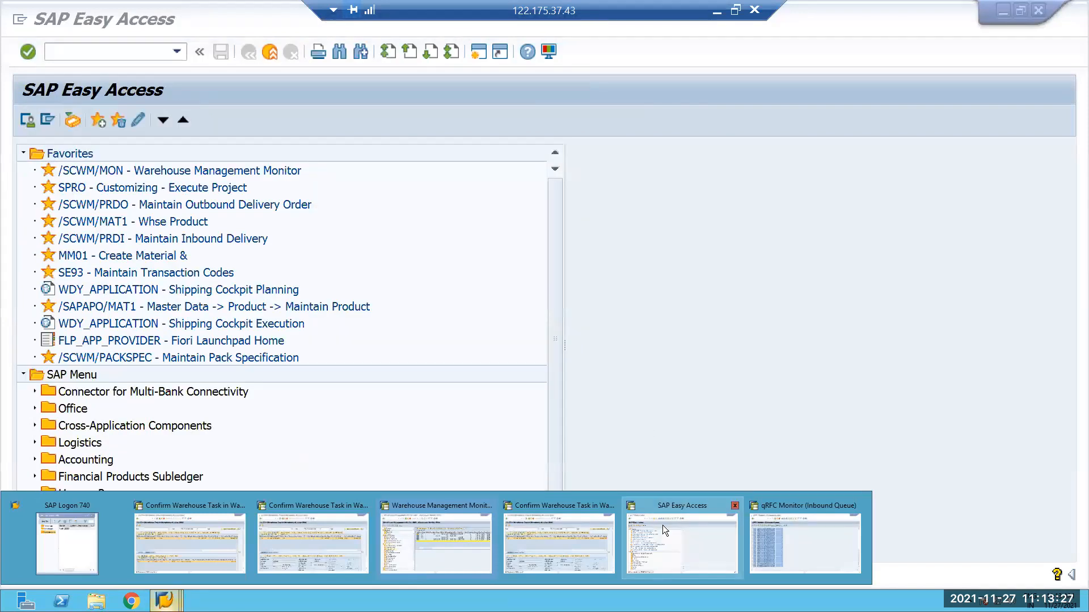
left_click(660, 523)
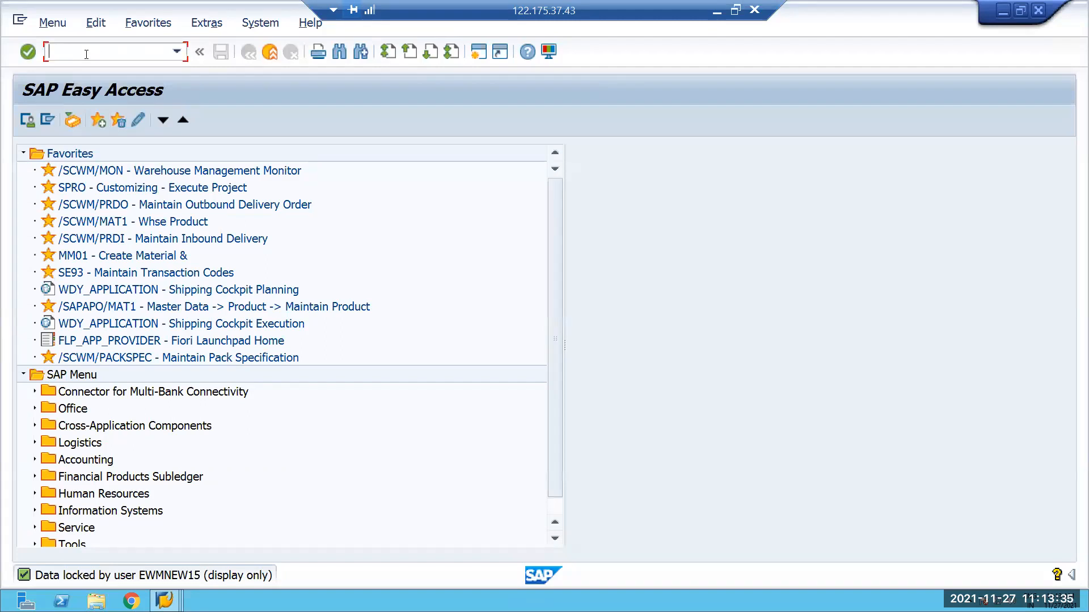
Try to start transaction /N/PACKSTDT.
type("/N/PACKSTDT")
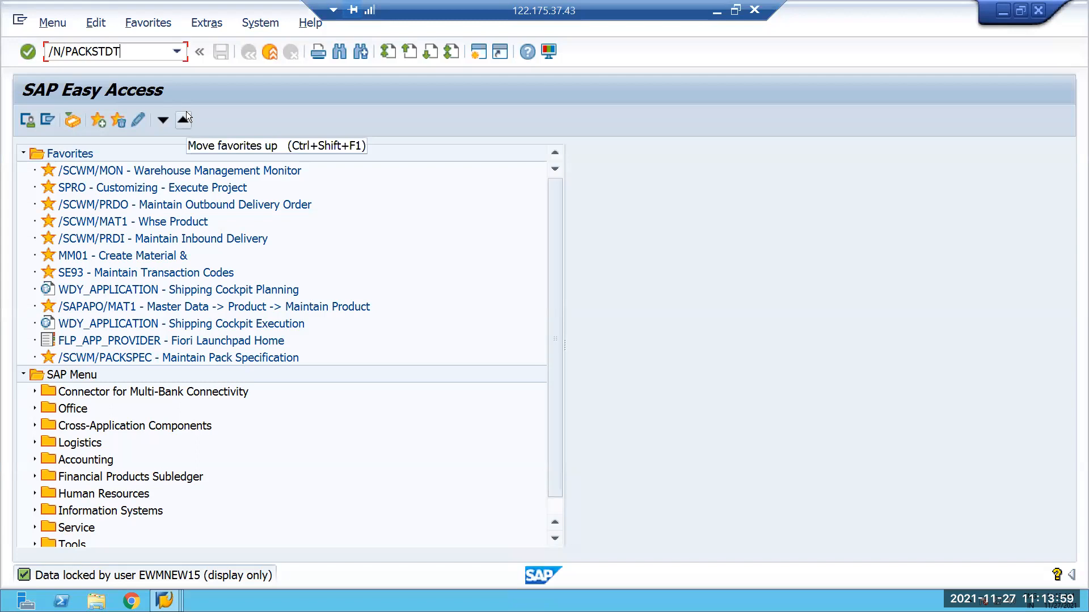
key("Return")
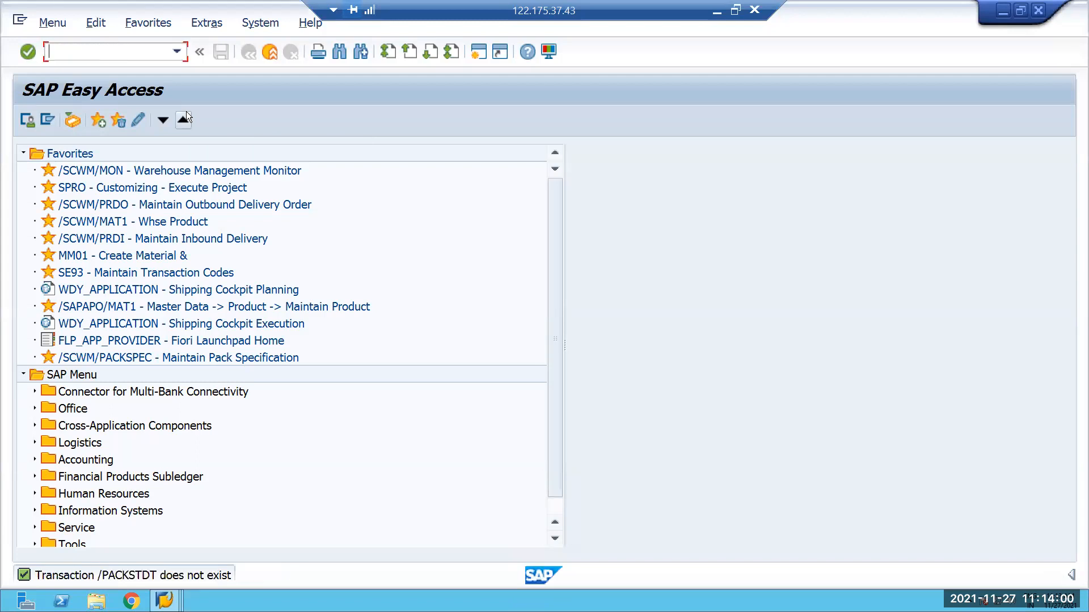
Open Work Center Determination in Goods Issue for warehouse E001 with transaction /N/SCWM/PACKSTDT and widen the storage type and storage section columns.
left_click(177, 51)
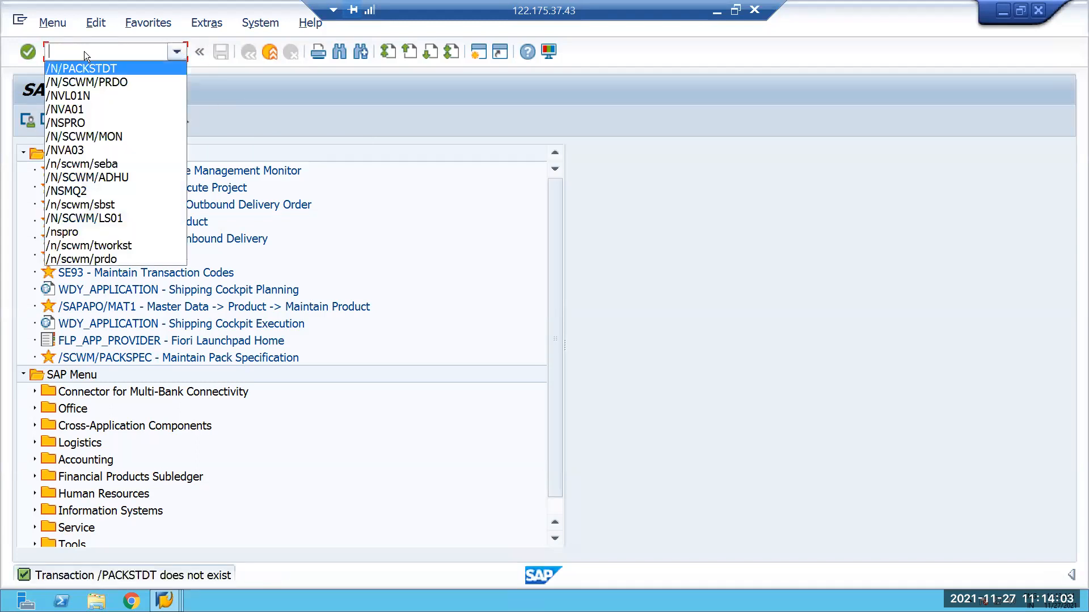
left_click(84, 51)
type("/N")
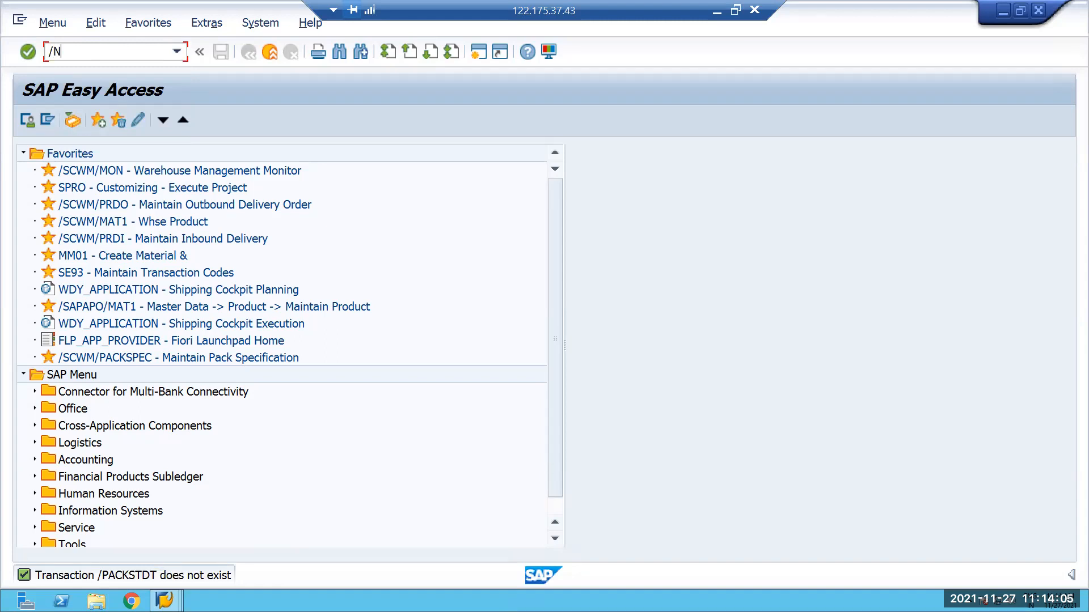
type("/SCWM/PACKS")
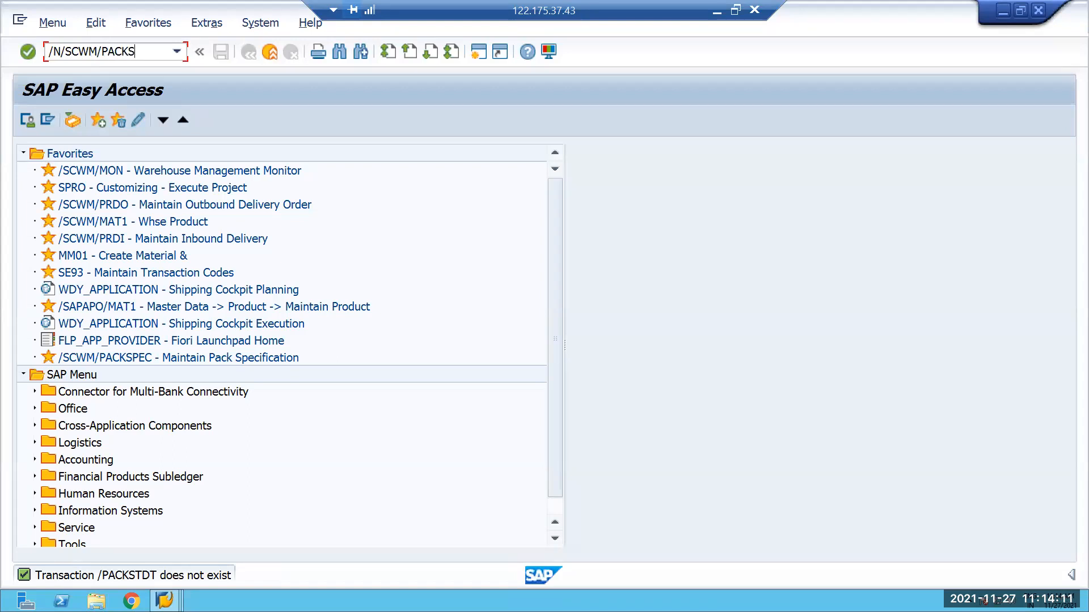
type("TDT")
key("Return")
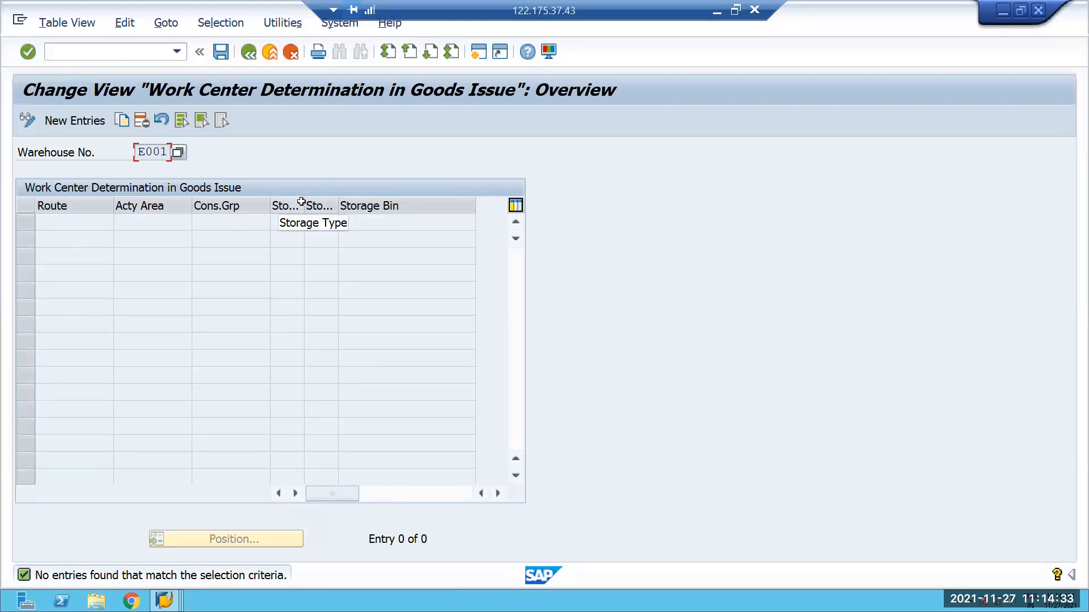
left_click_drag(304, 203, 382, 204)
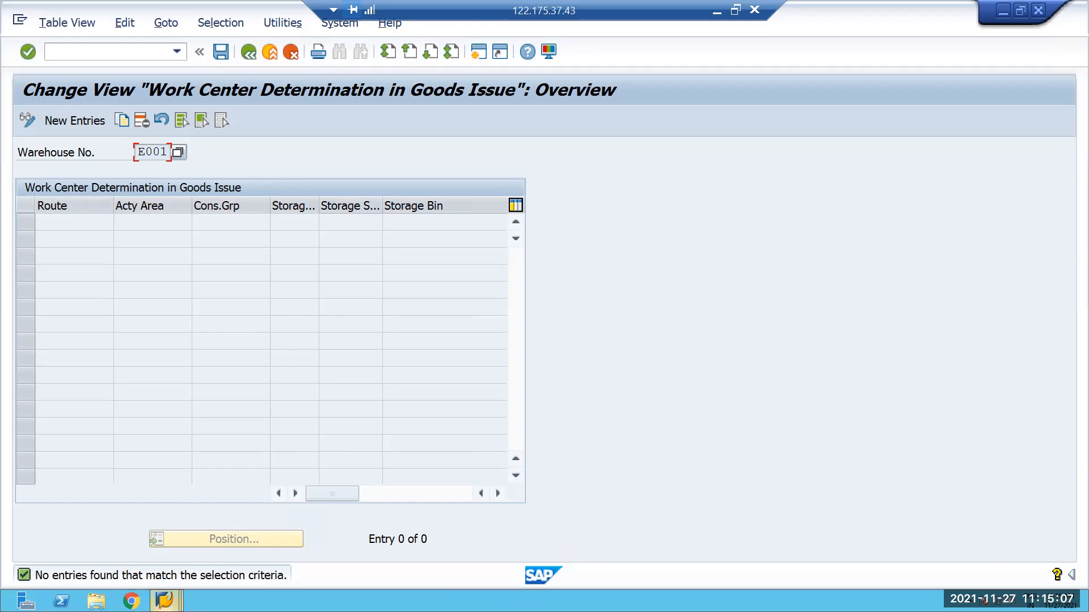
Open the SAP Reference IMG with transaction /NSPRO.
left_click(165, 602)
left_click(646, 528)
left_click(116, 50)
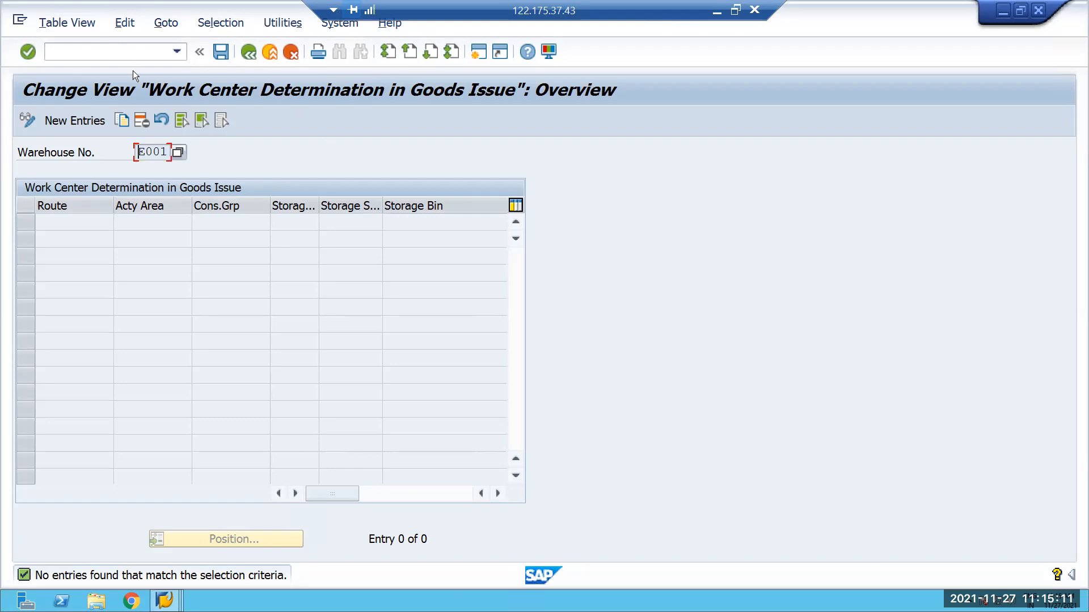
type("/NSPRO")
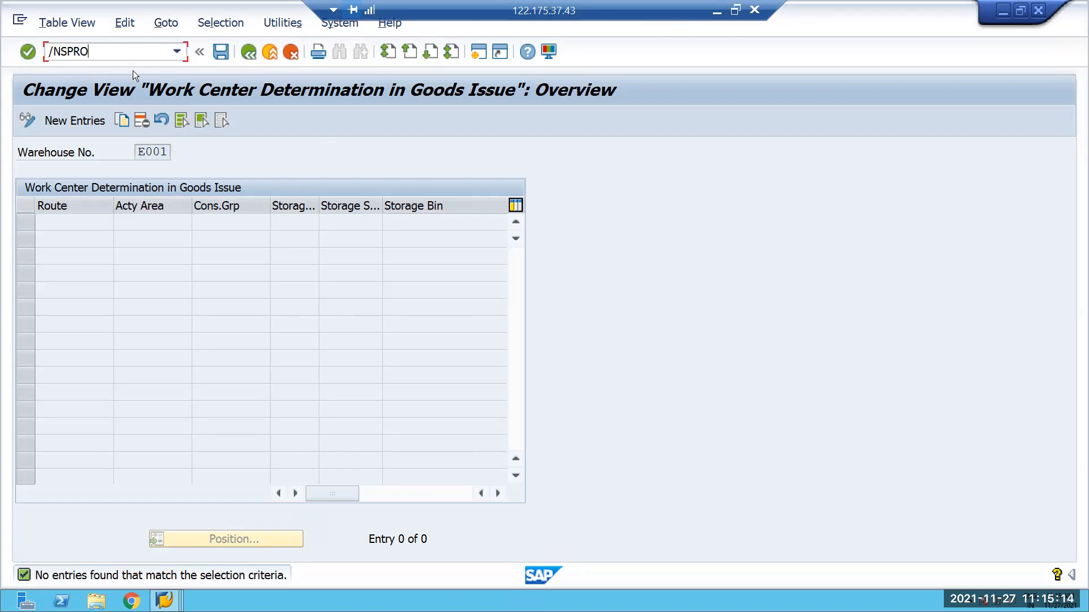
key("Return")
left_click(73, 124)
Open Define Process-Oriented Storage Control in the IMG structure under SCM Extended Warehouse Management, Extended Warehouse Management, Cross-Process Settings, Warehouse Task.
left_click_drag(1052, 241, 1050, 360)
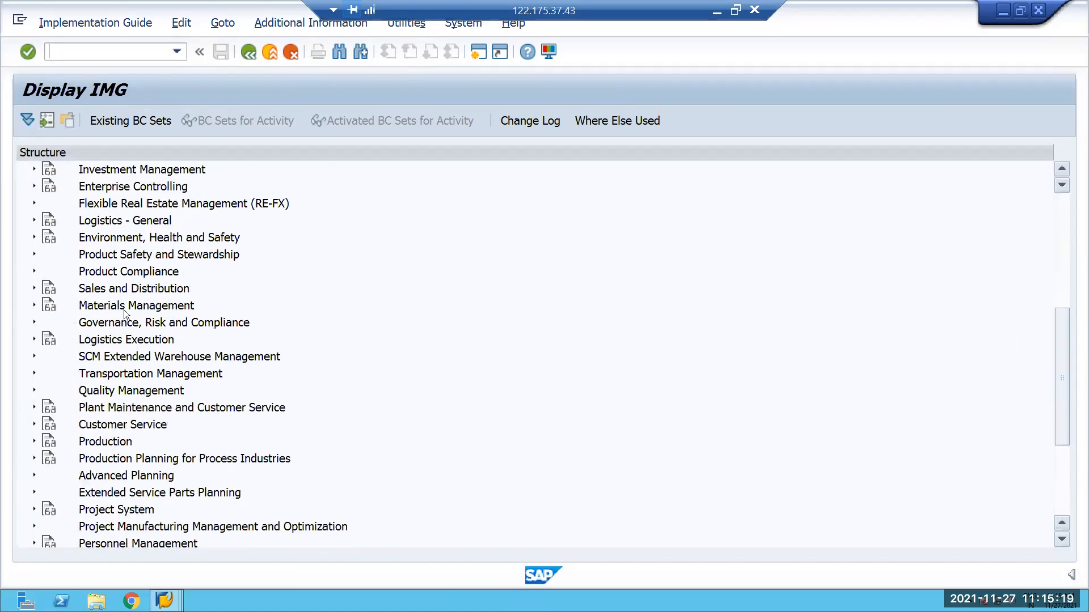
left_click(33, 357)
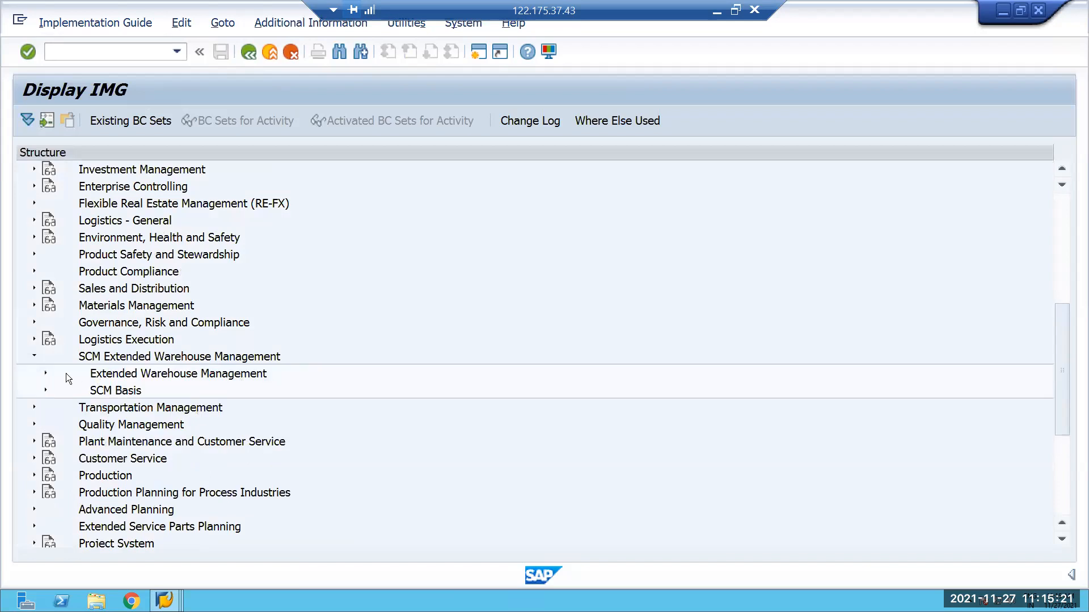
scroll(66, 373, "down", 1)
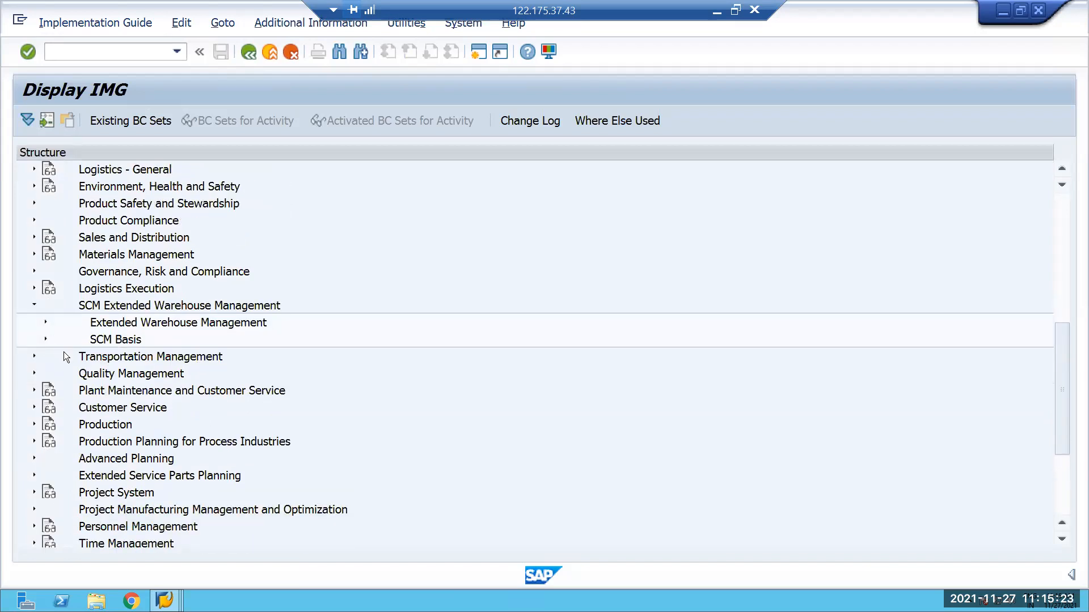
left_click(46, 323)
scroll(52, 369, "down", 1)
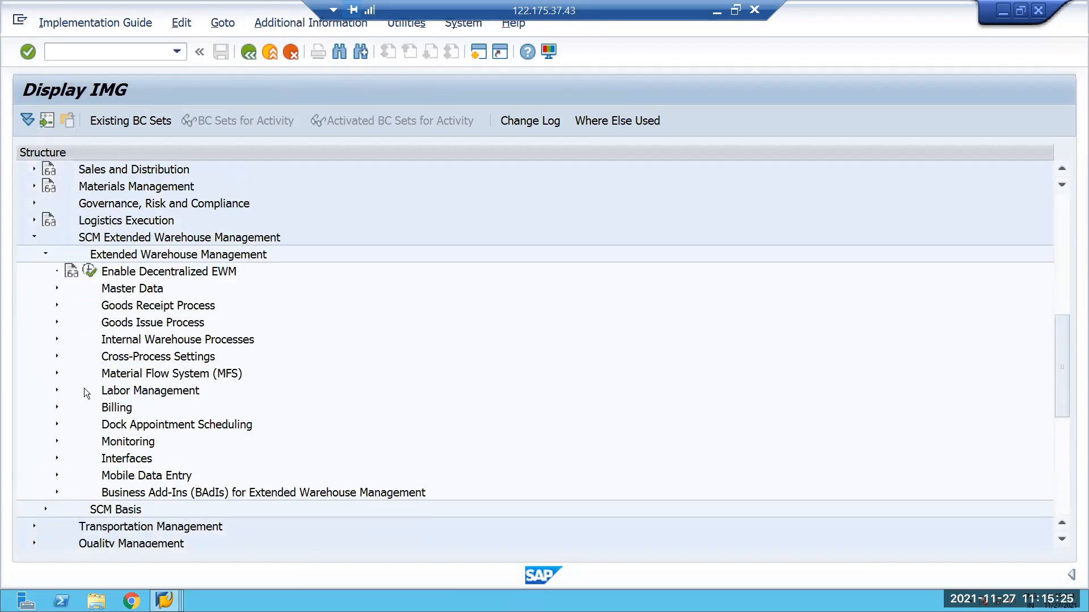
left_click(57, 356)
scroll(111, 347, "down", 1)
left_click(67, 306)
scroll(229, 354, "down", 1)
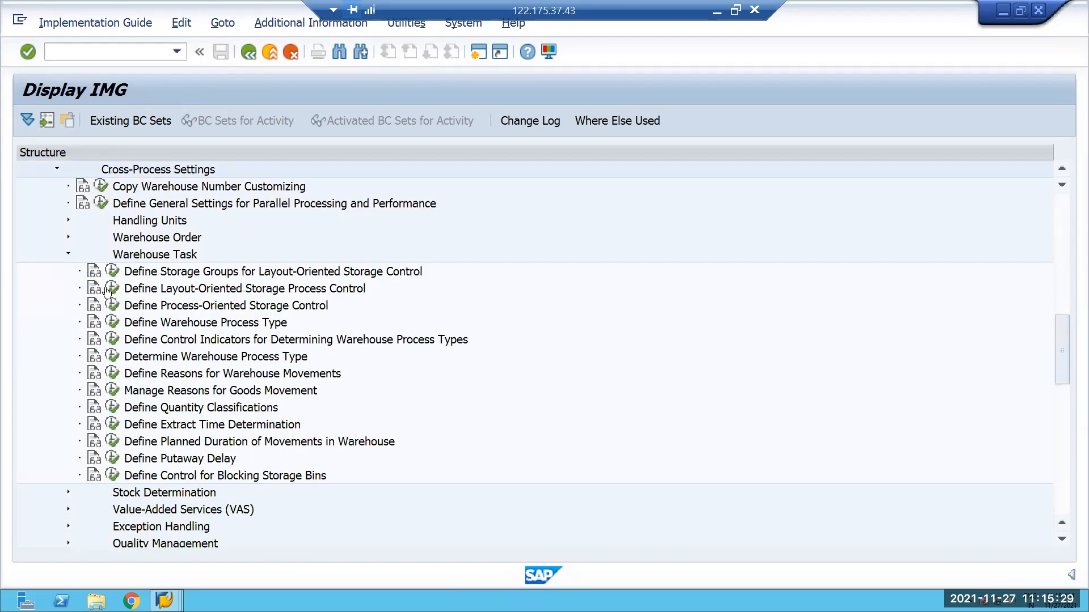
left_click(113, 305)
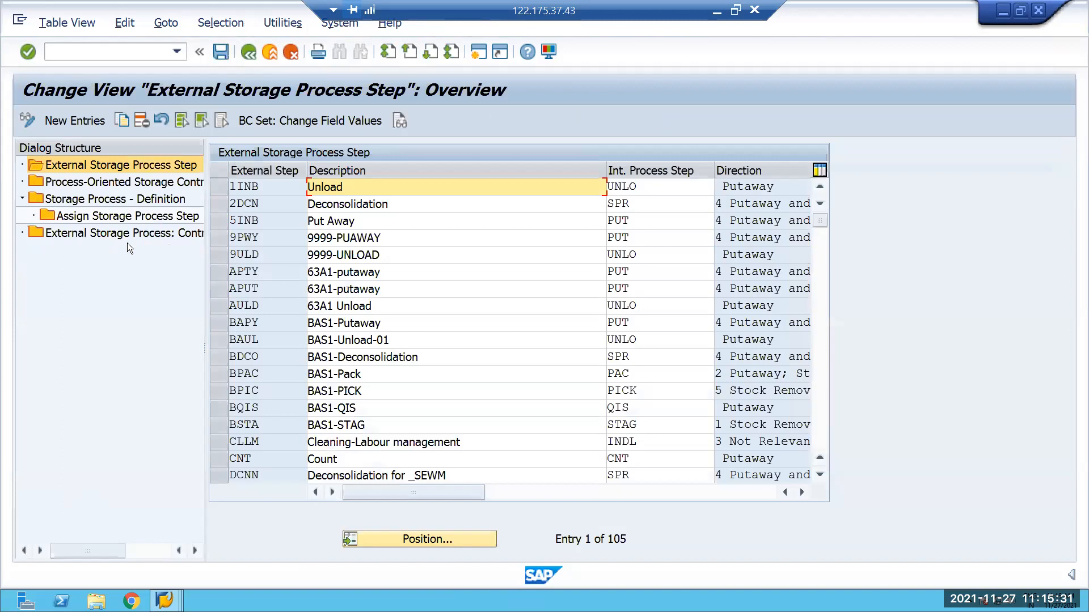
Find storage process VOUT of warehouse E001 in Storage Process - Definition and open its assigned storage process steps.
left_click(126, 204)
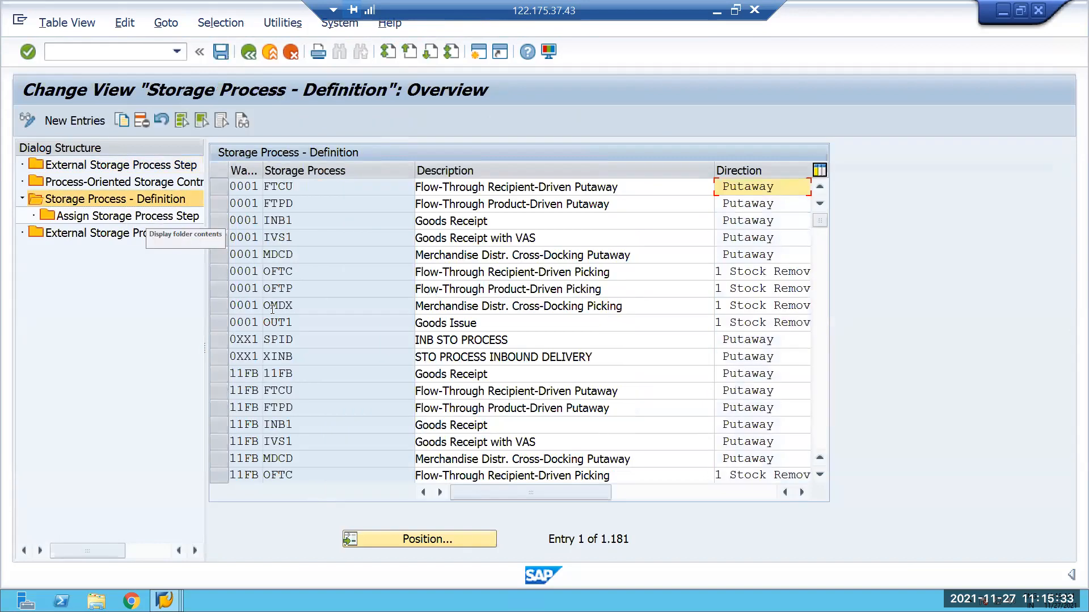
left_click(376, 534)
type("E00")
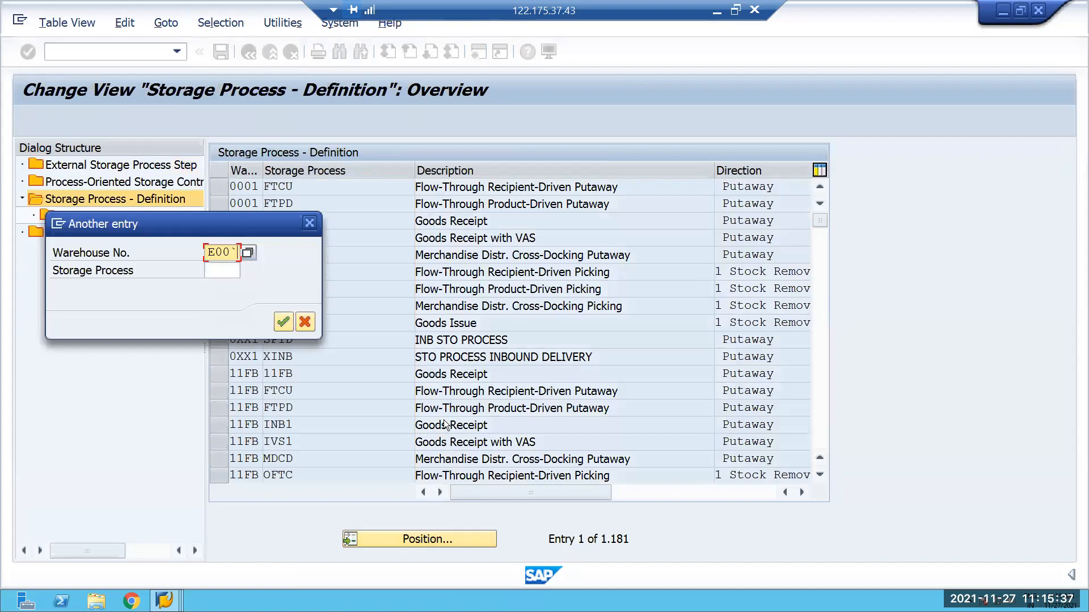
type("1")
left_click(216, 270)
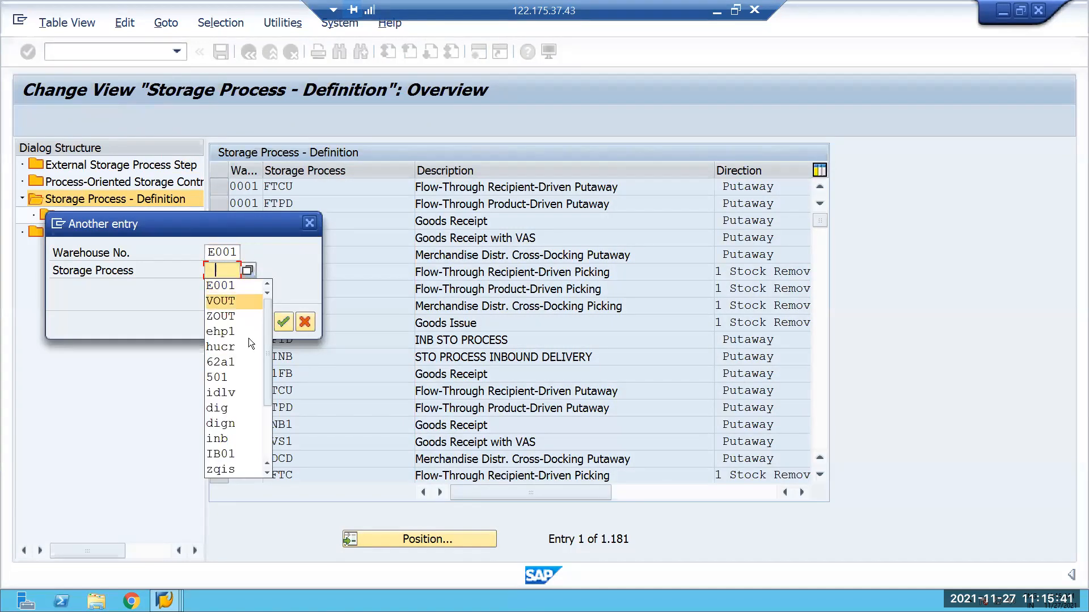
key("Return")
left_click(283, 321)
left_click(217, 186)
left_click(162, 217)
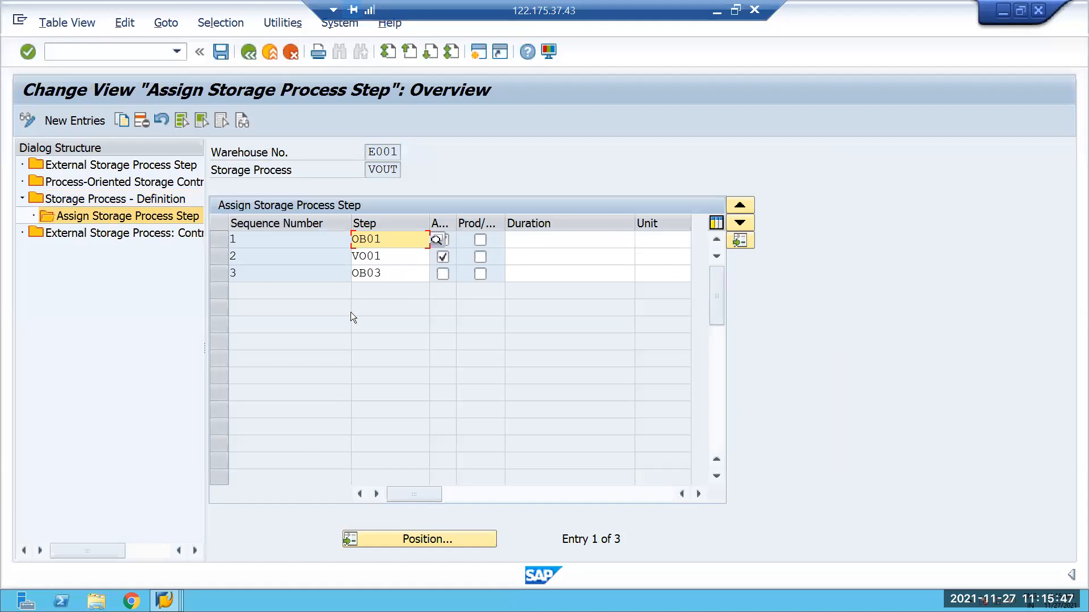
Display the field help for the automatic subsequent warehouse task indicator of sequence number 1 and maximize the help window.
left_click(542, 241)
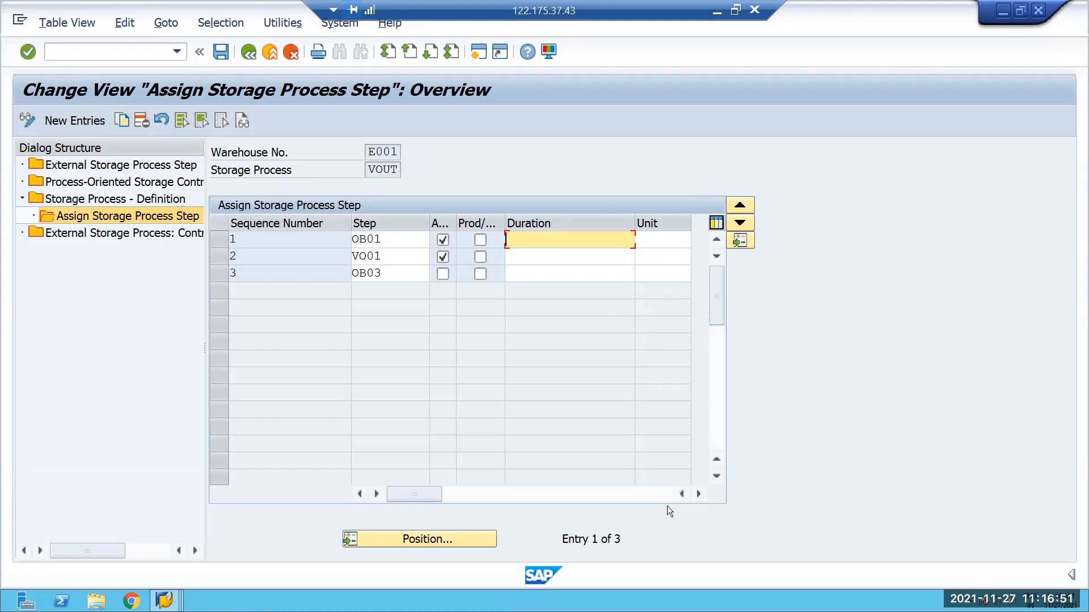
left_click(701, 493)
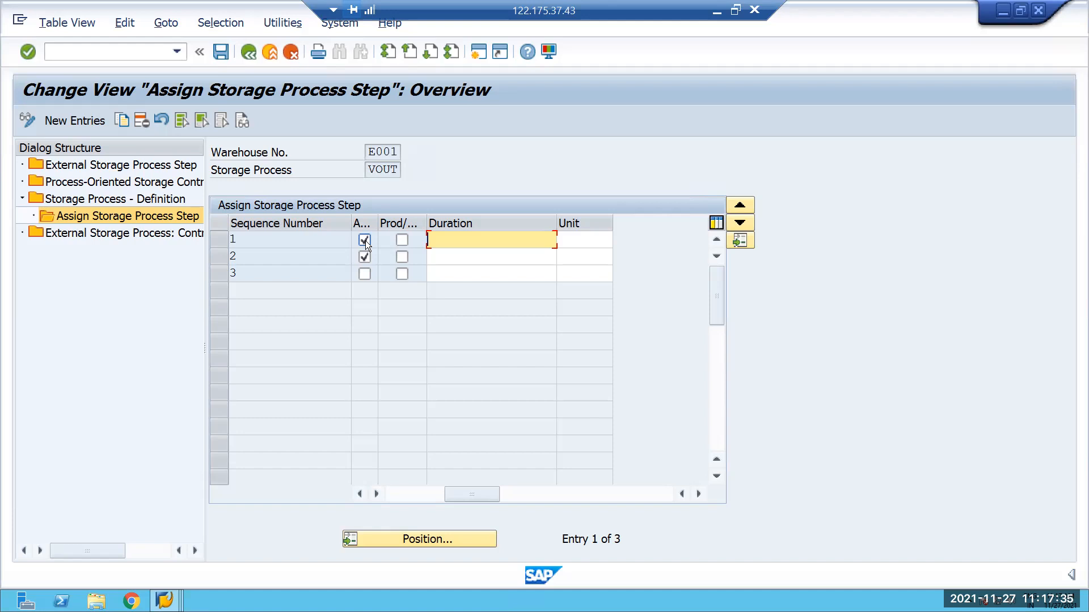
double_click(365, 241)
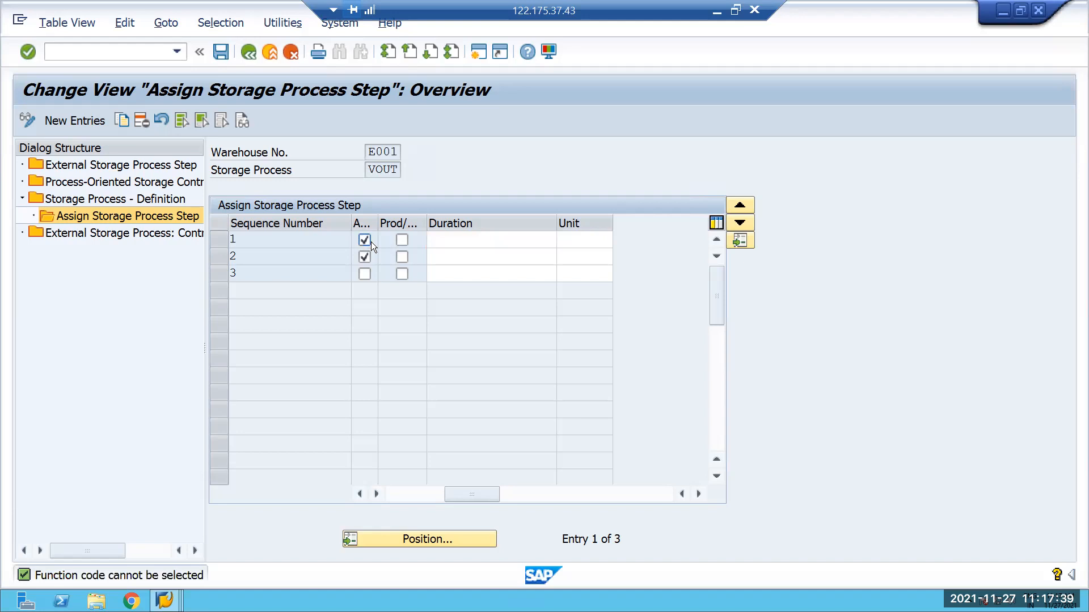
key("F1")
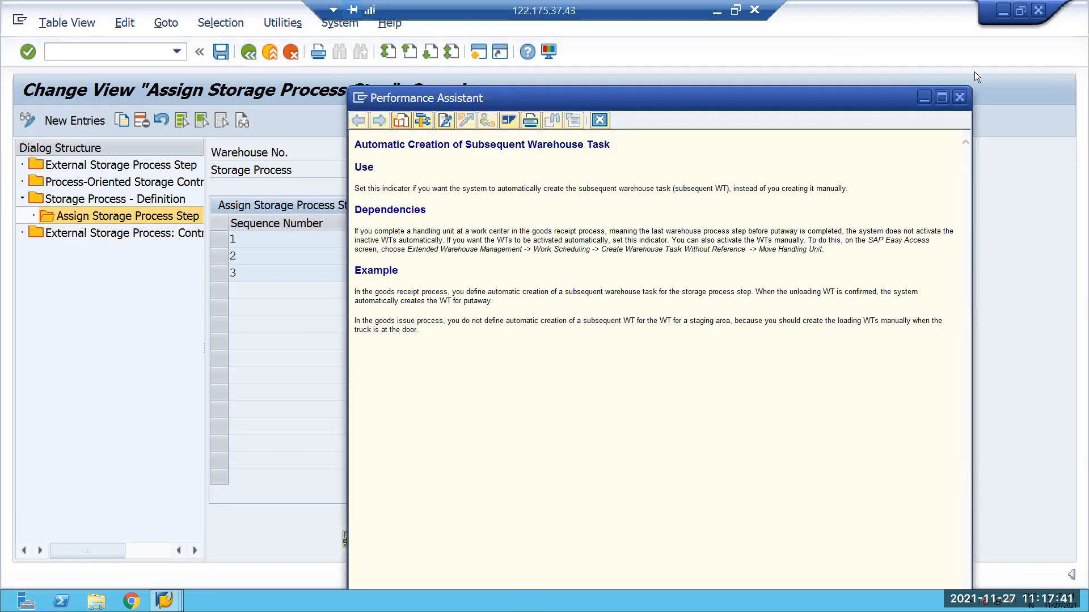
left_click(941, 98)
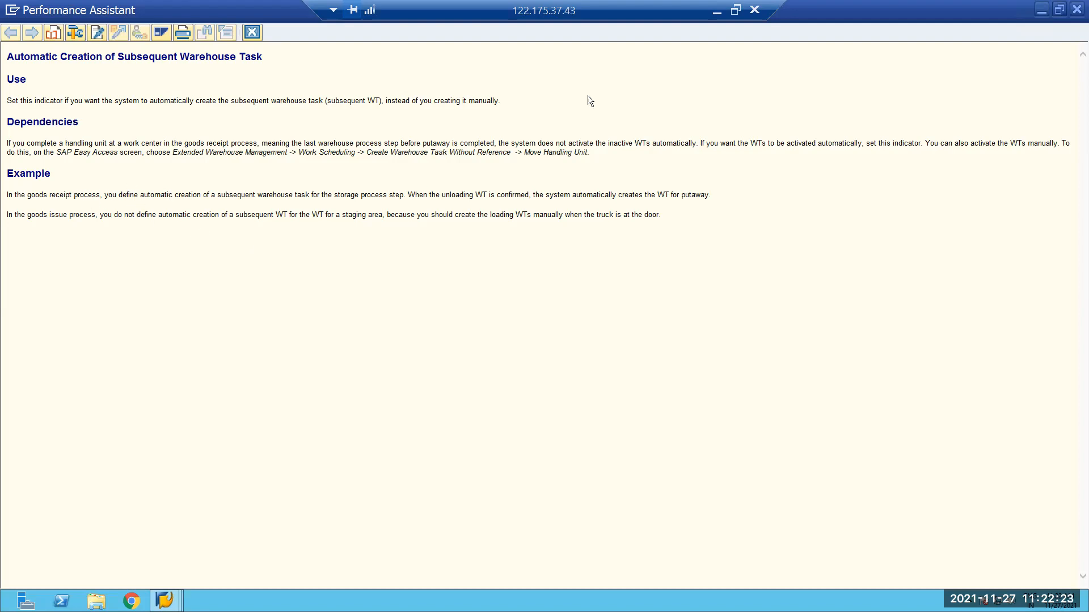
Return from the field help to Storage Process - Definition and view the direction options of storage process VOUT.
left_click(1077, 9)
left_click(250, 54)
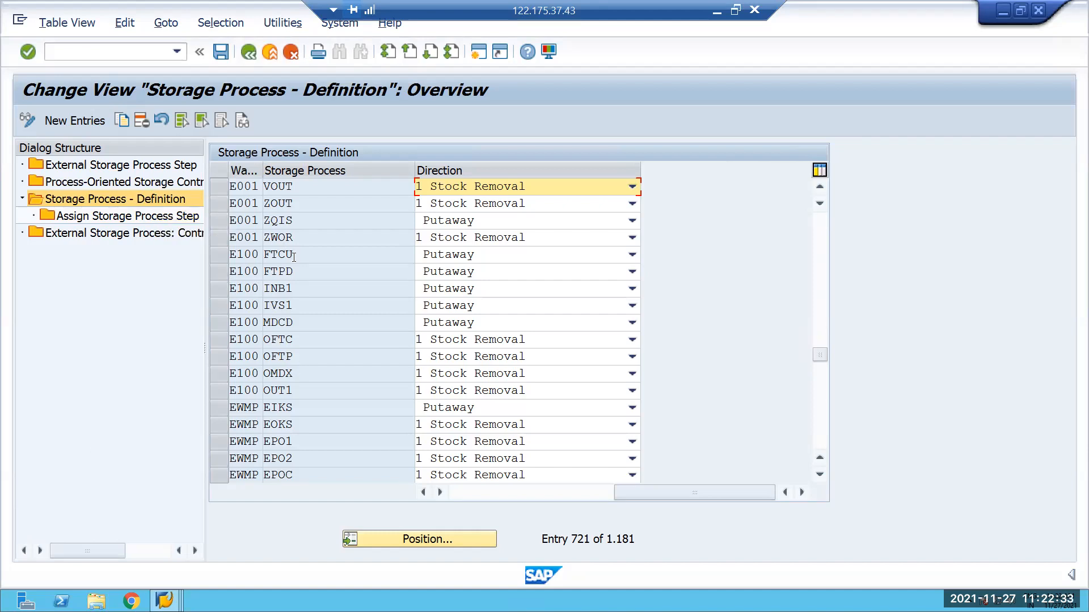
key("F4")
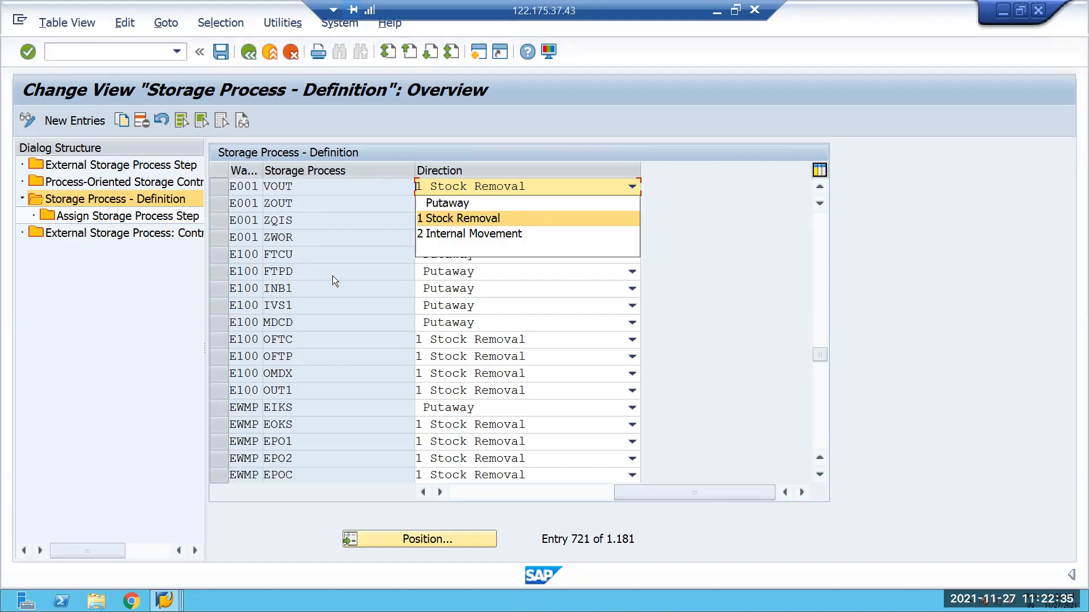
left_click(713, 280)
key("F4")
left_click(816, 187)
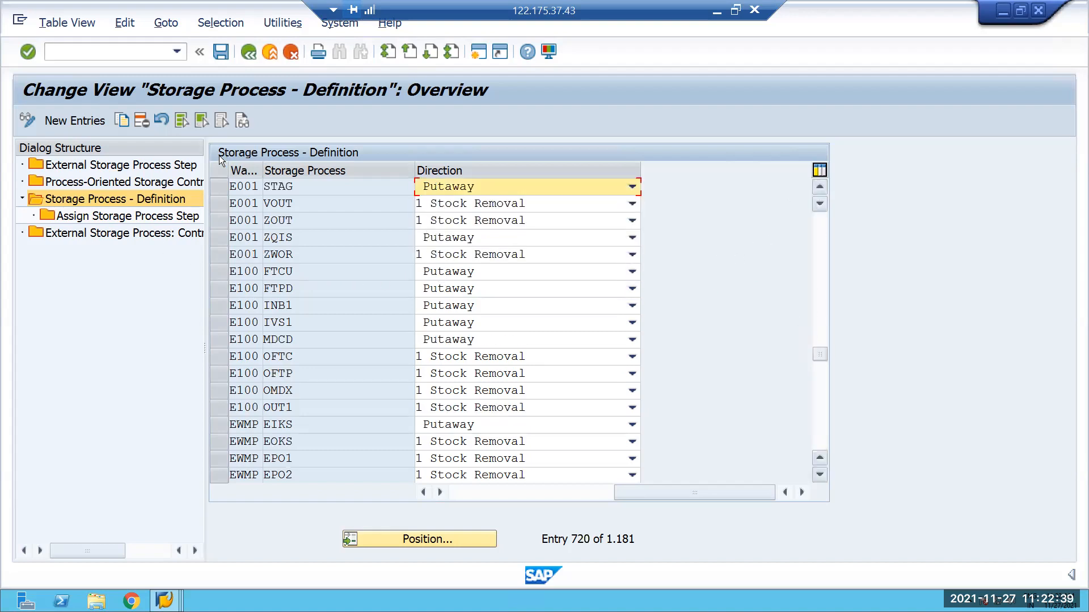
Open Process-Oriented Storage Control and position the list at the entries of warehouse E001.
left_click(141, 184)
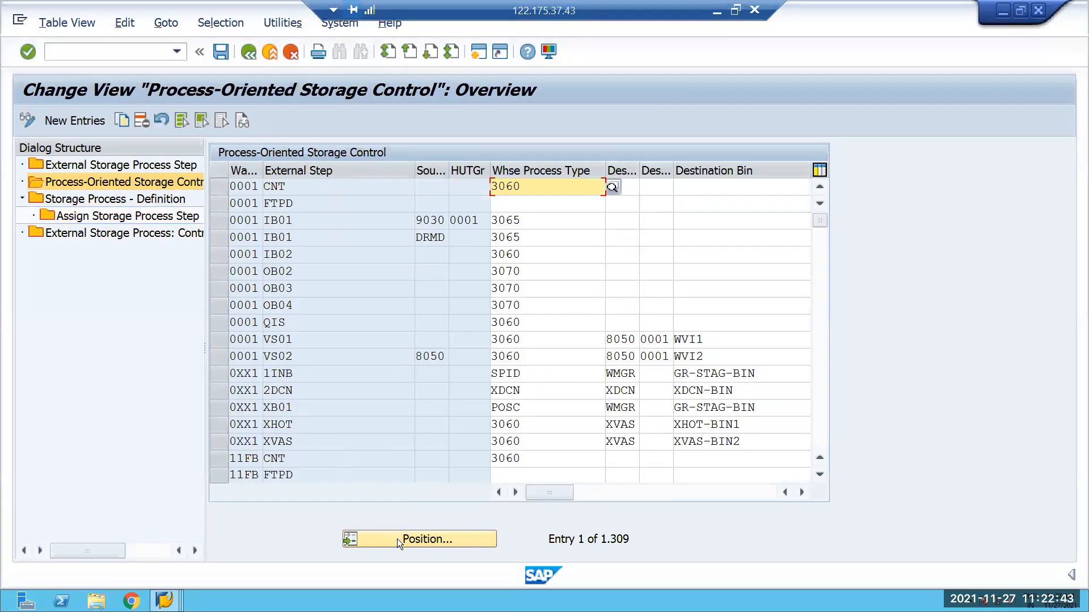
left_click(397, 538)
type("E001")
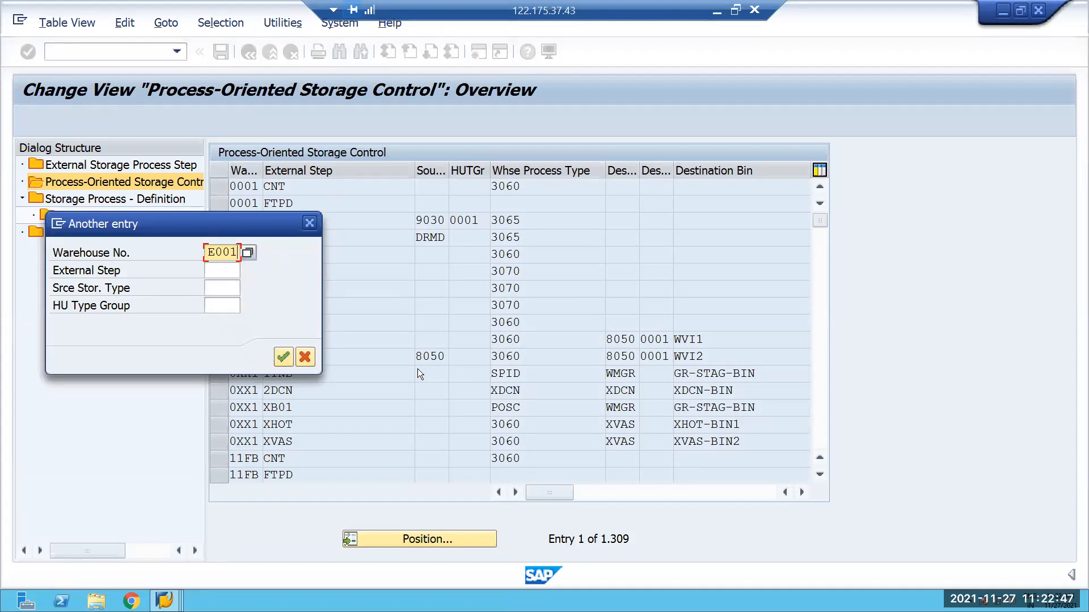
key("Tab")
key("Return")
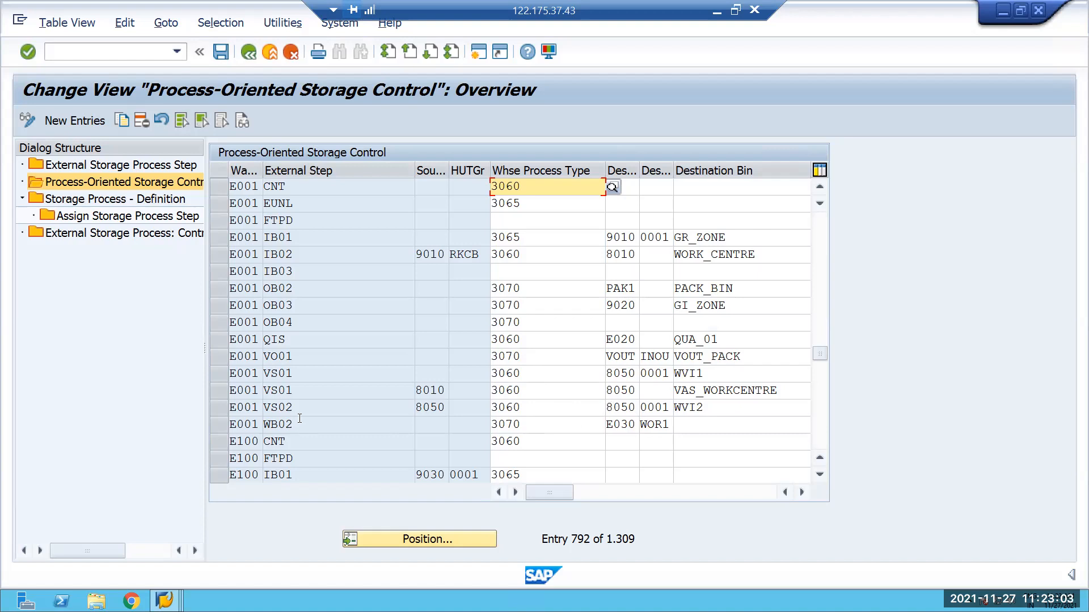
Examine external steps WB02 and IB02 of warehouse E001 for process type, destination data and rules-based indicator.
left_click(230, 424)
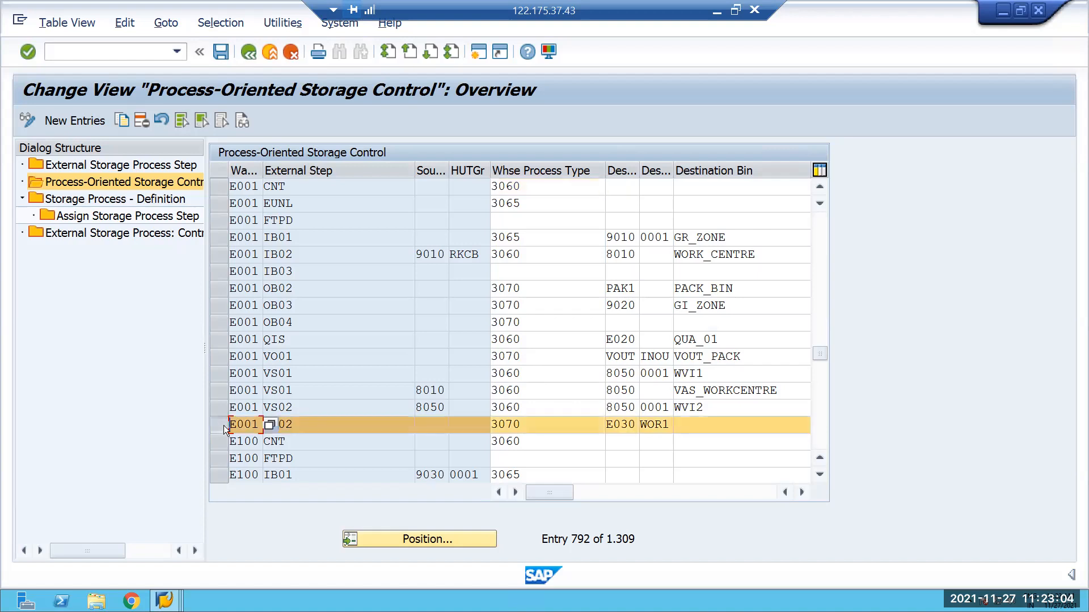
left_click(801, 491)
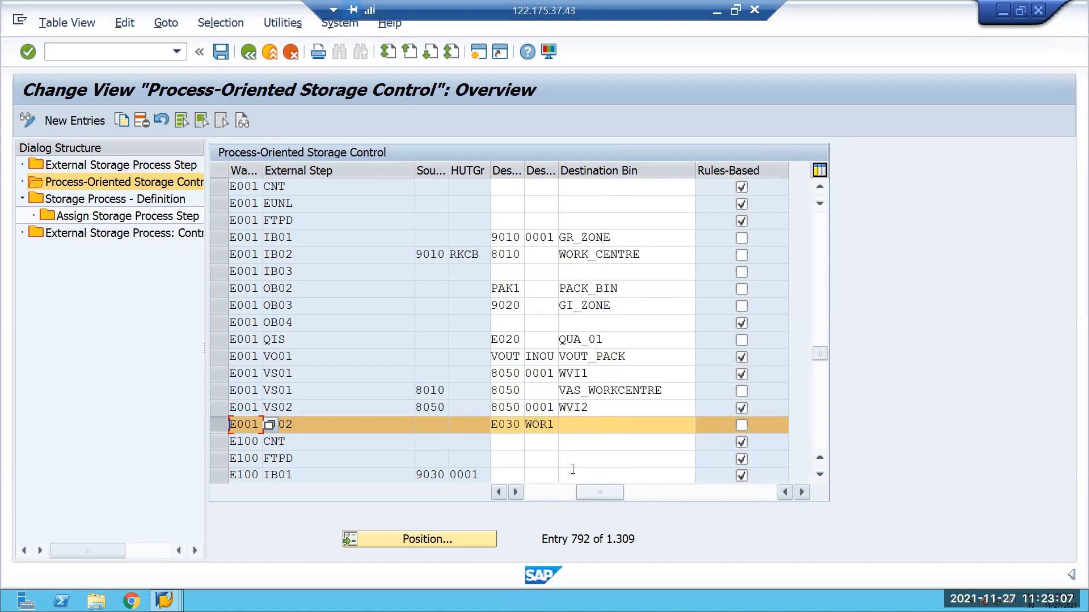
left_click(500, 491)
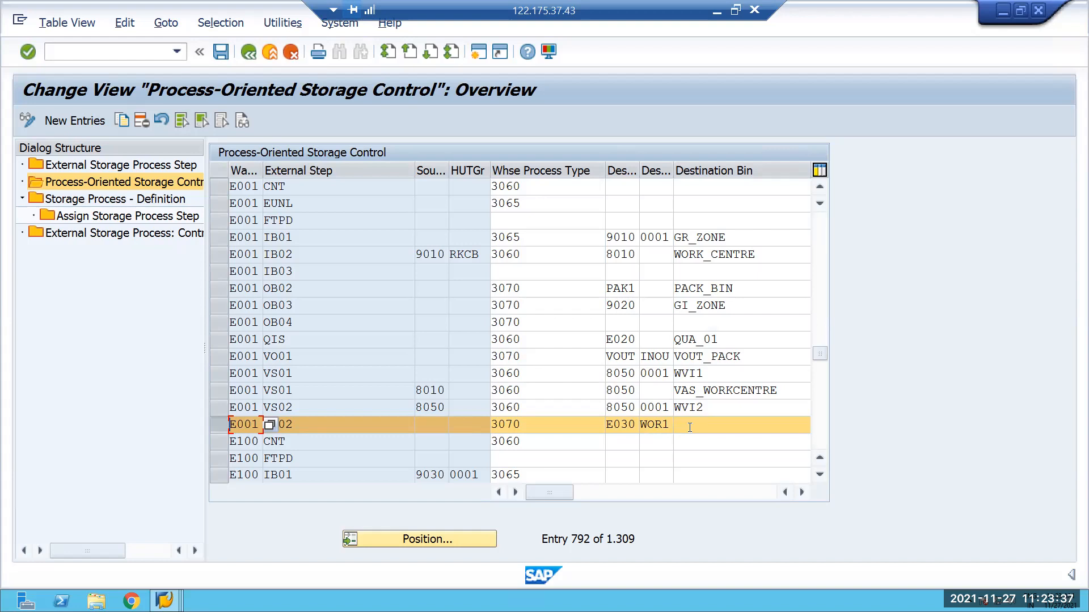
left_click(802, 491)
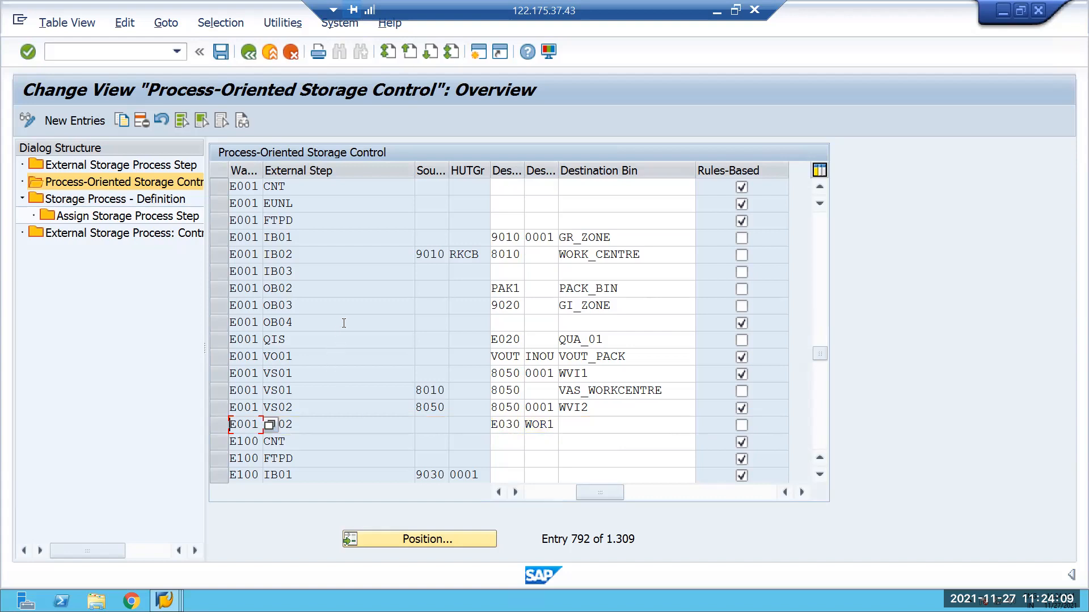
scroll(259, 305, "up", 1)
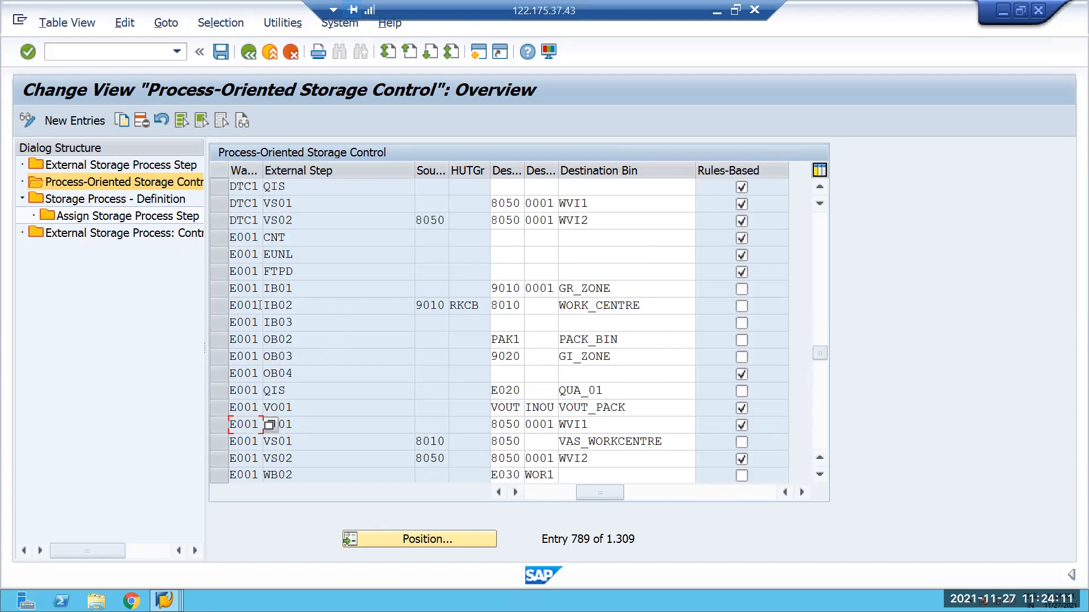
scroll(248, 309, "down", 1)
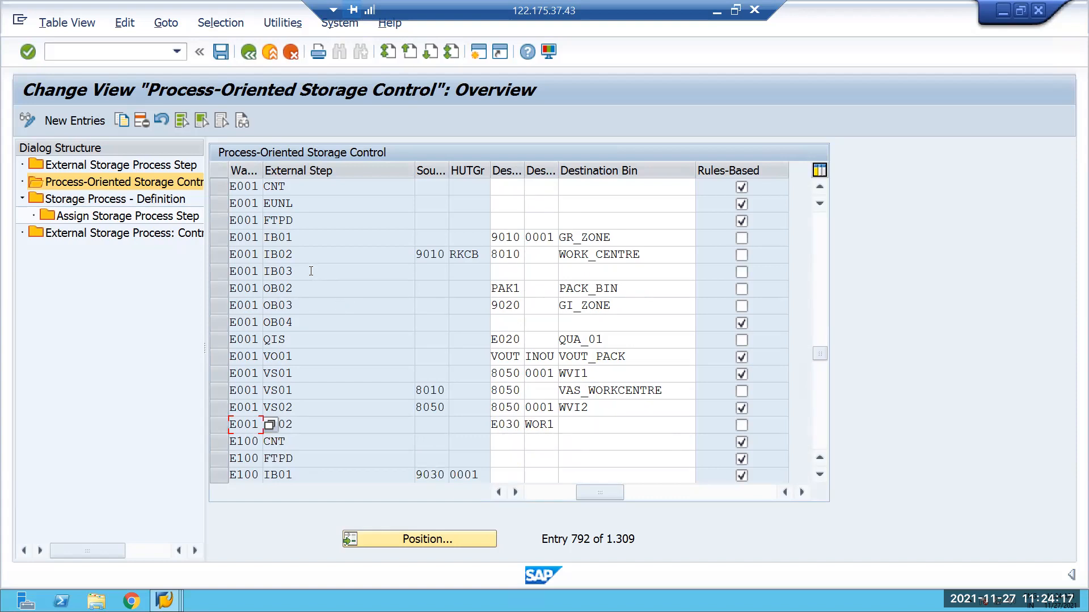
left_click(232, 256)
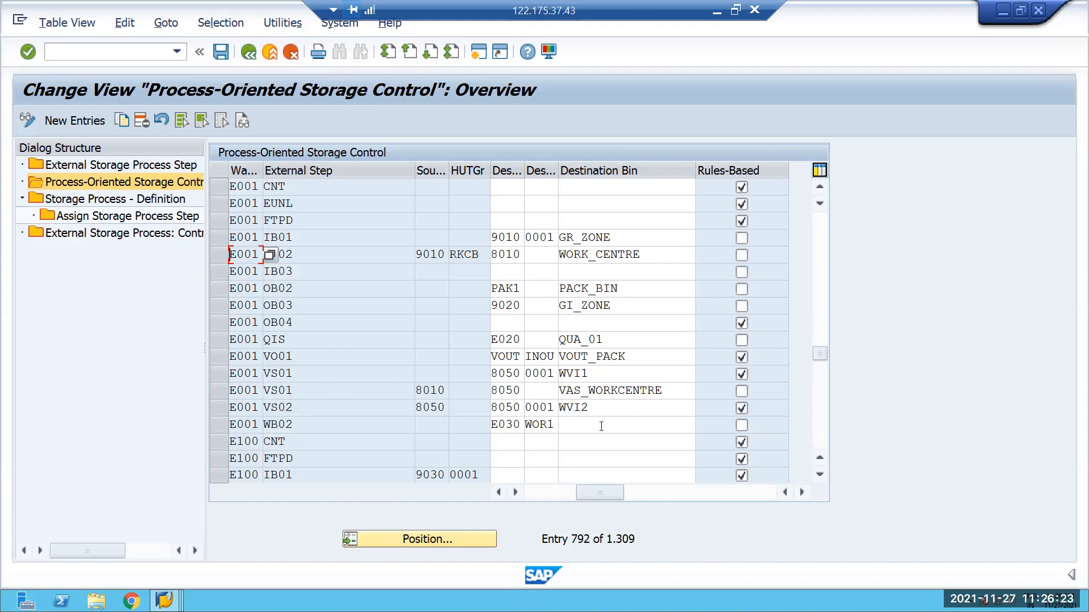
Open Work Center Determination in Goods Issue for warehouse E001 in a new session.
left_click(476, 52)
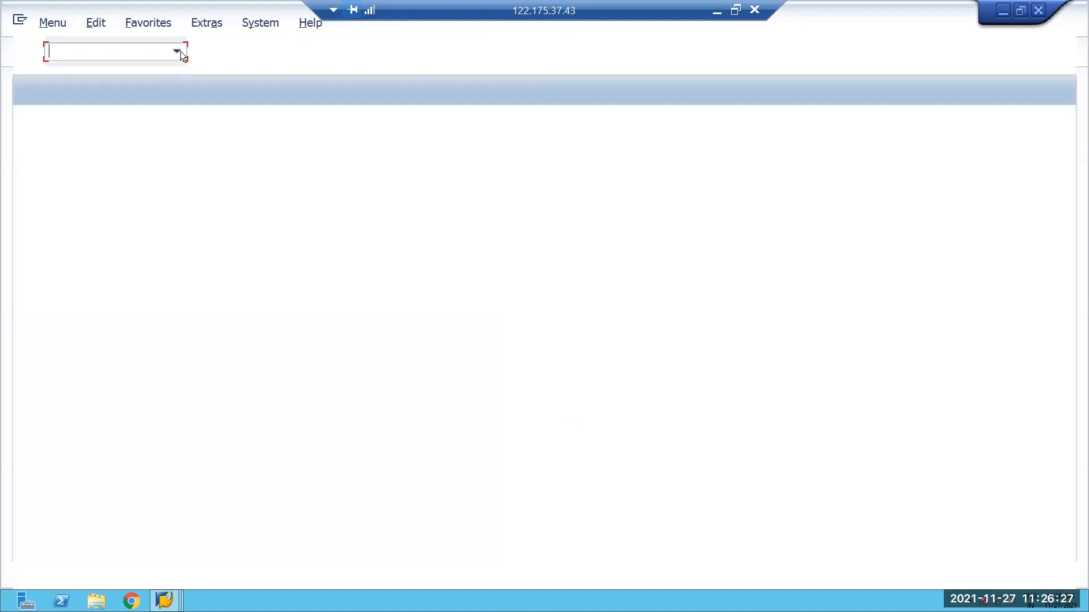
left_click(179, 51)
left_click(165, 80)
key("Return")
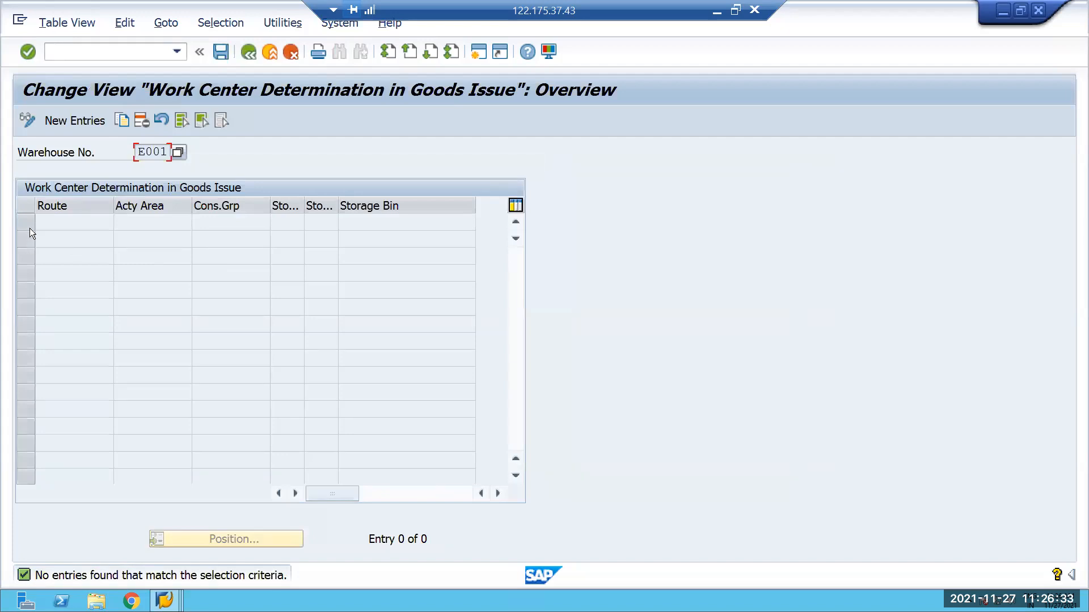
Start a new work center determination entry with storage type E030, Pack in Goods Issue with Mul Work Cen.
left_click(79, 120)
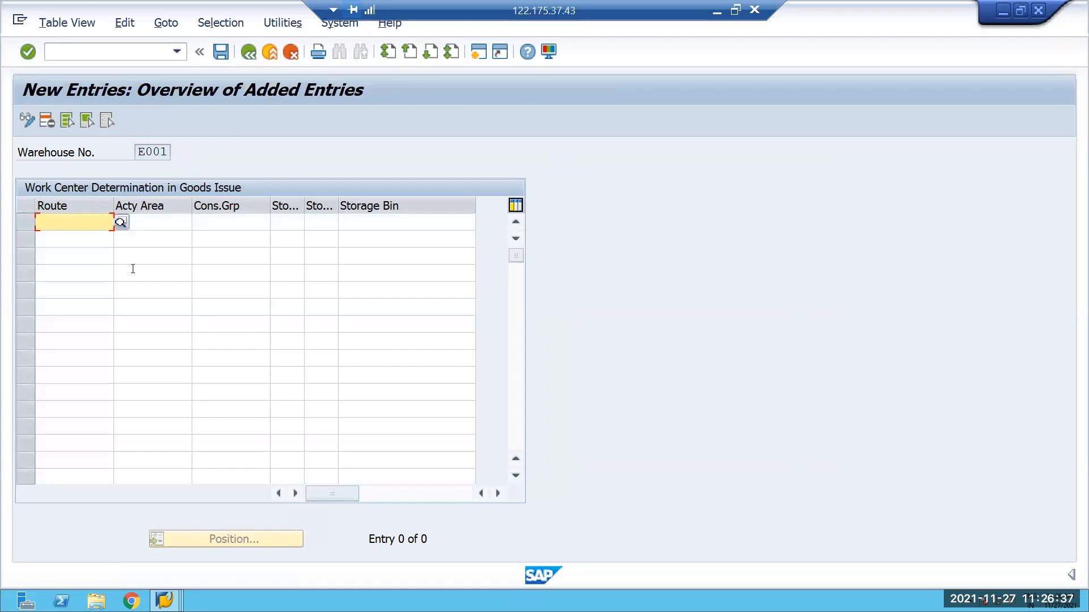
left_click(286, 221)
left_click(310, 223)
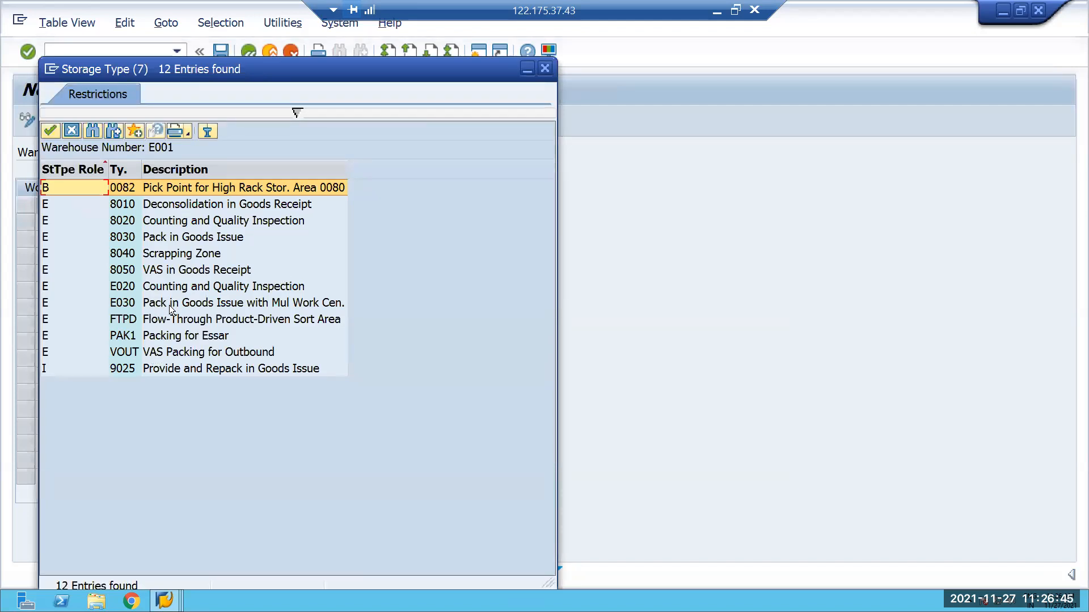
double_click(190, 305)
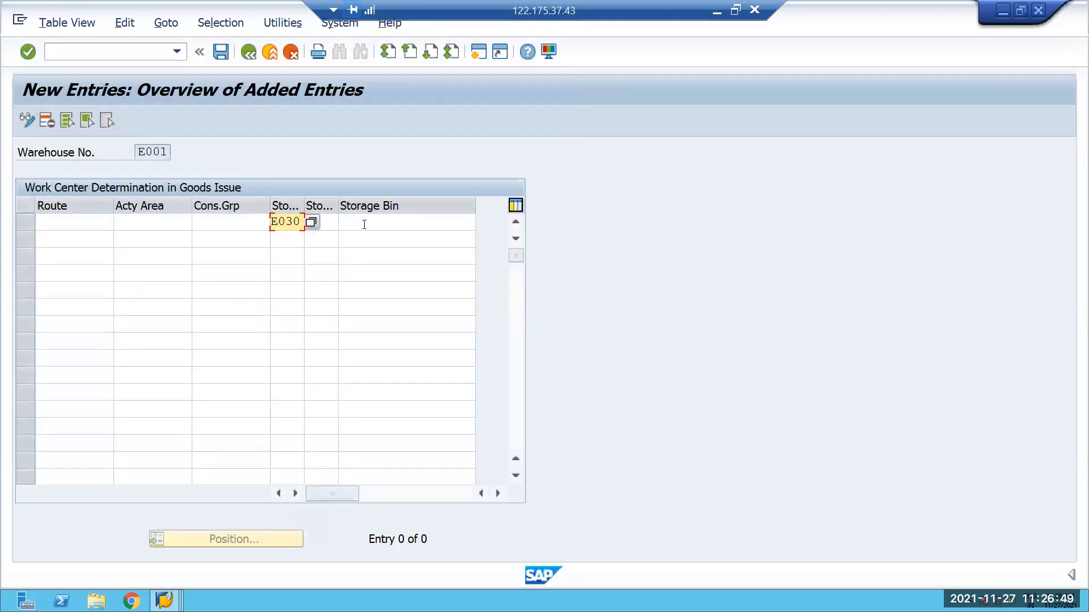
Look up the storage bins and storage sections available for storage type E030 without selecting any.
left_click(397, 223)
left_click(483, 223)
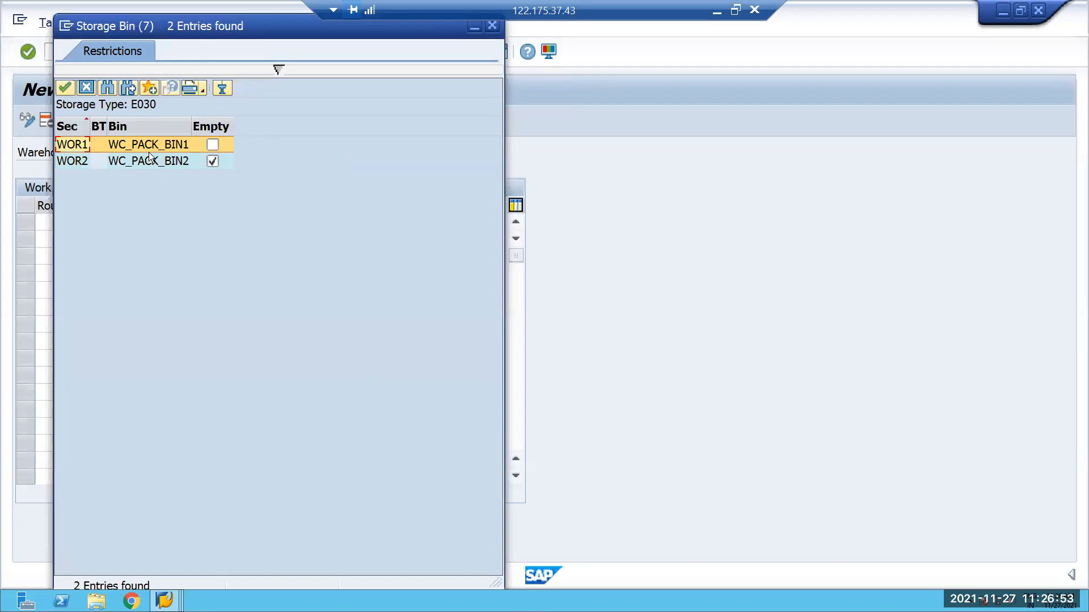
left_click(492, 27)
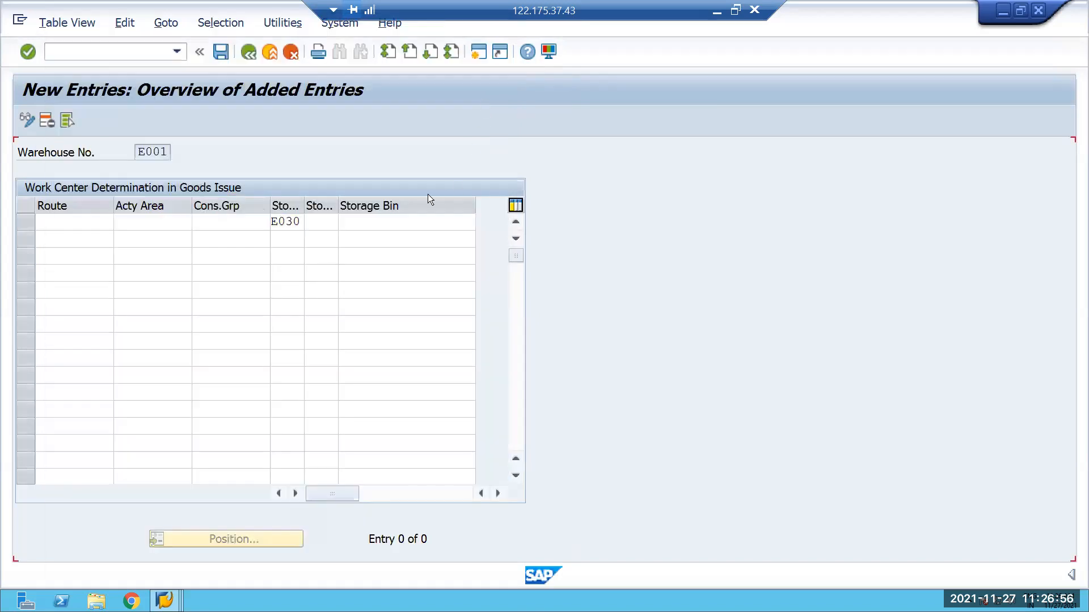
left_click(327, 226)
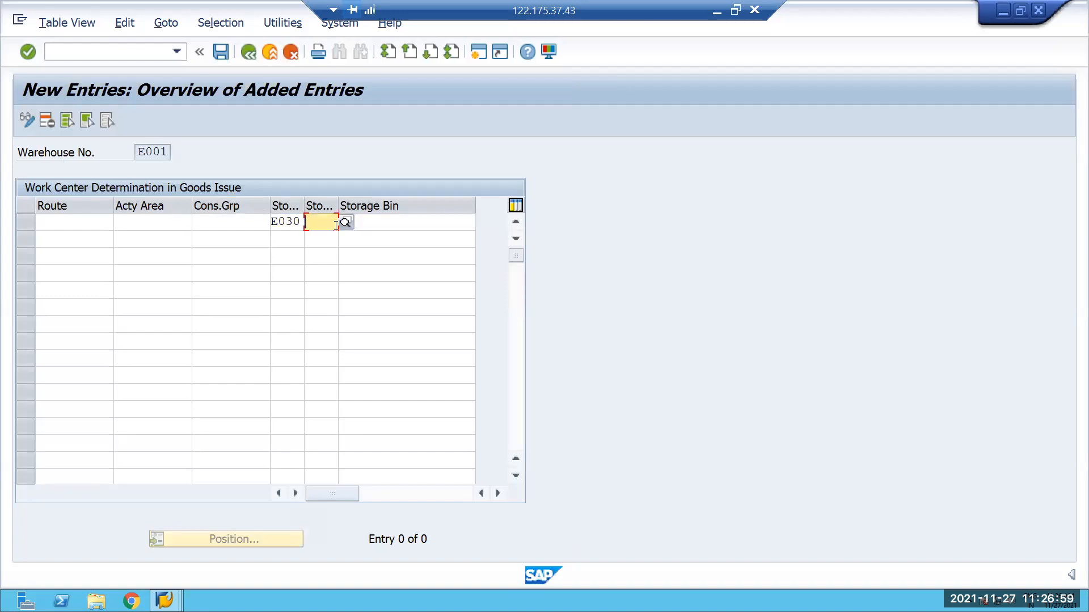
left_click(345, 225)
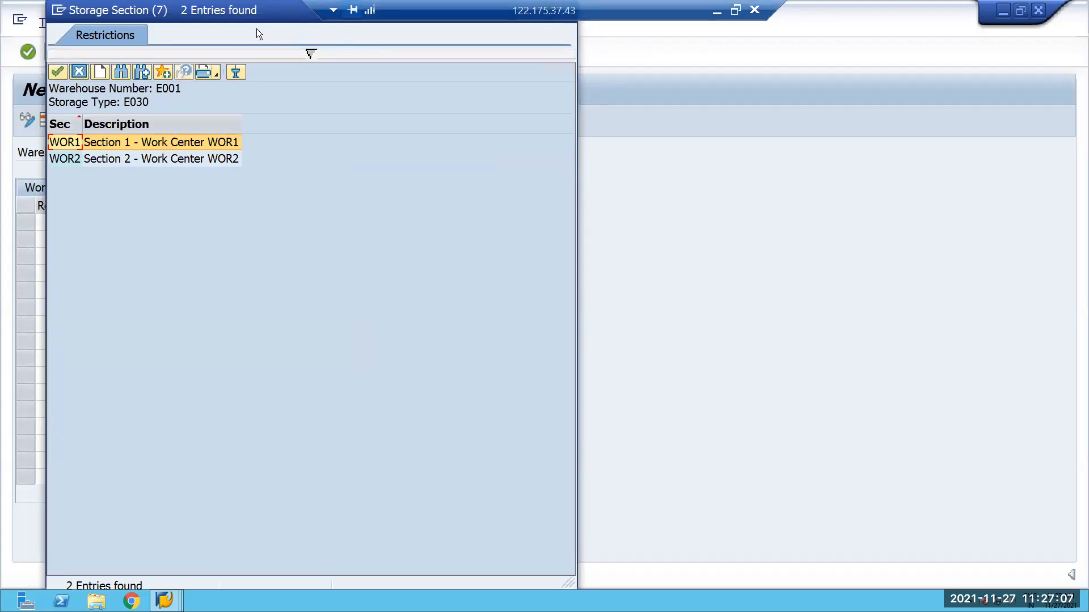
left_click_drag(251, 9, 516, 39)
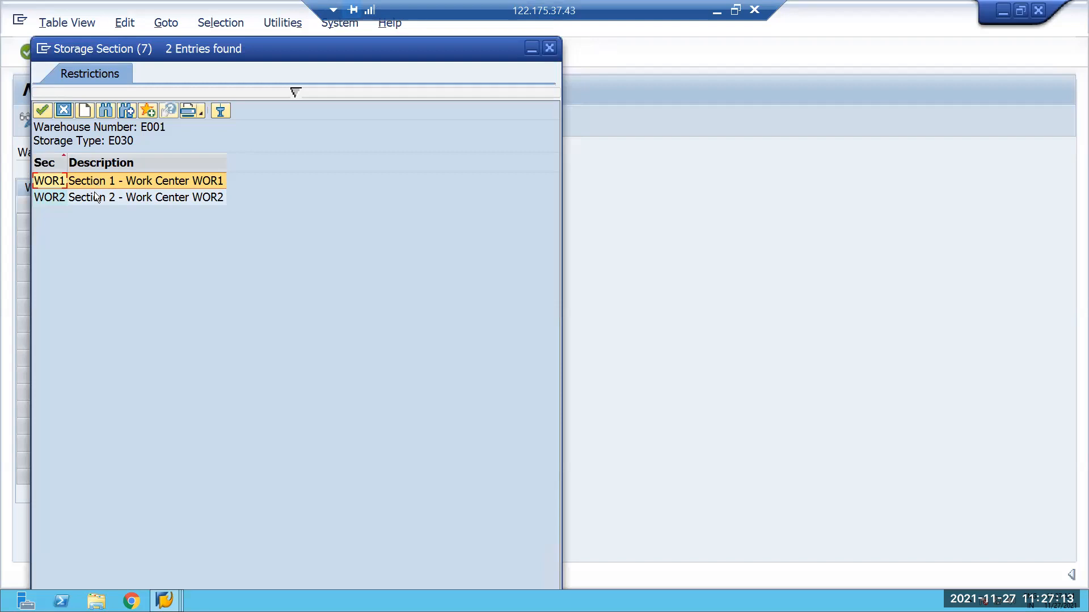
left_click(549, 47)
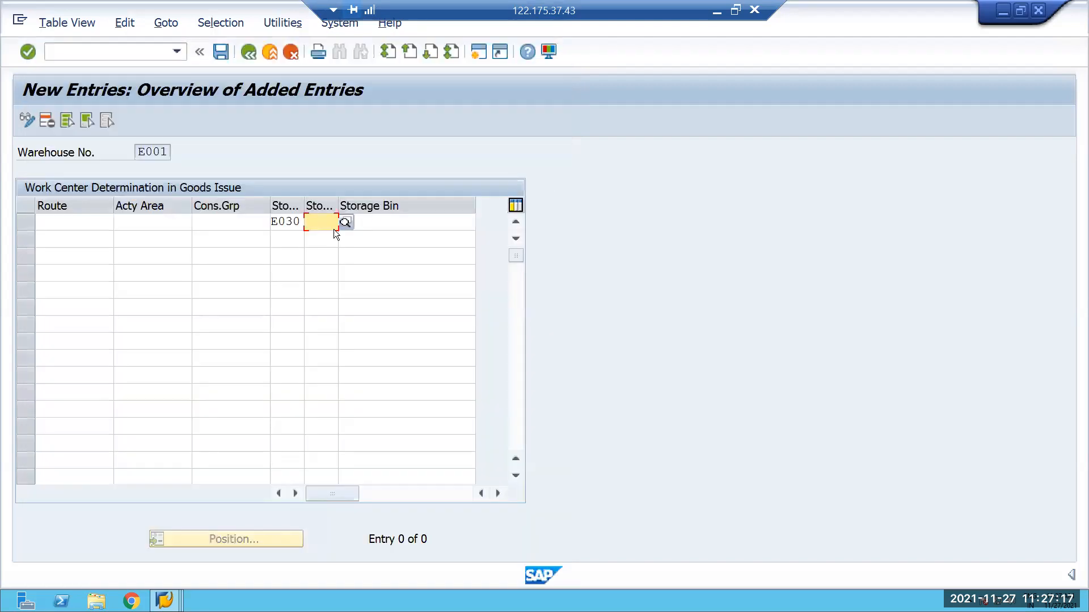
left_click(136, 222)
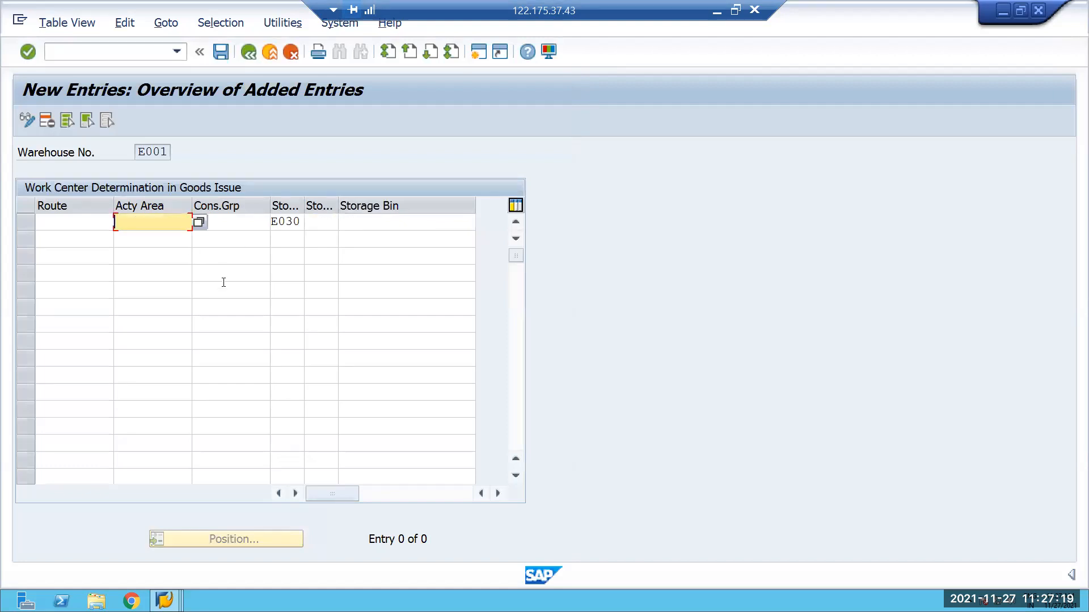
type("EHP1")
key("BackSpace")
key("BackSpace")
key("BackSpace")
key("BackSpace")
left_click(425, 327)
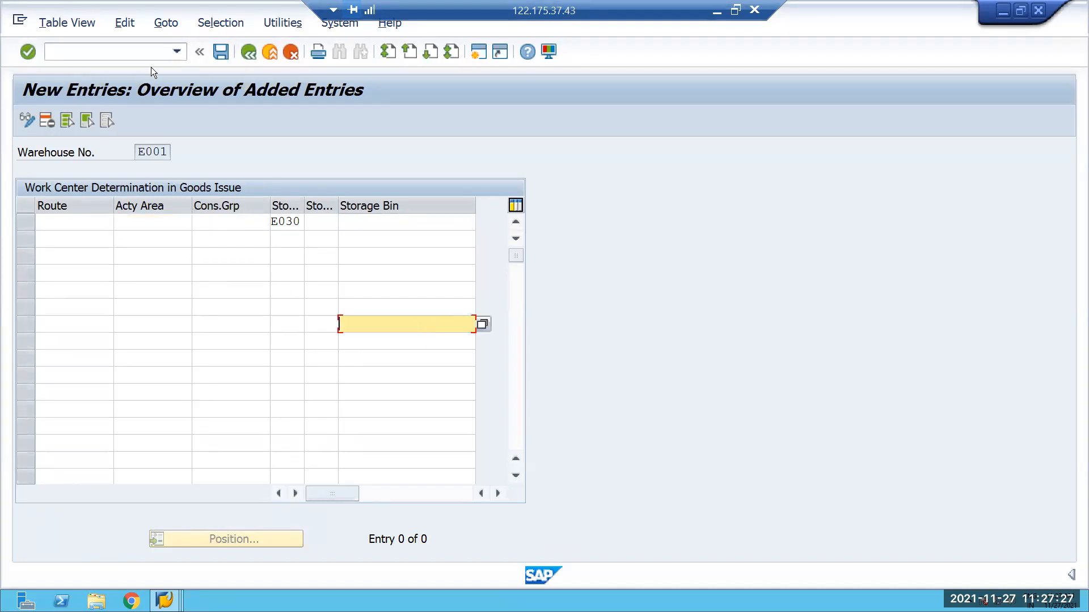
Try to save the E030 entry, set its storage section to WOR1 and validate it.
left_click(220, 52)
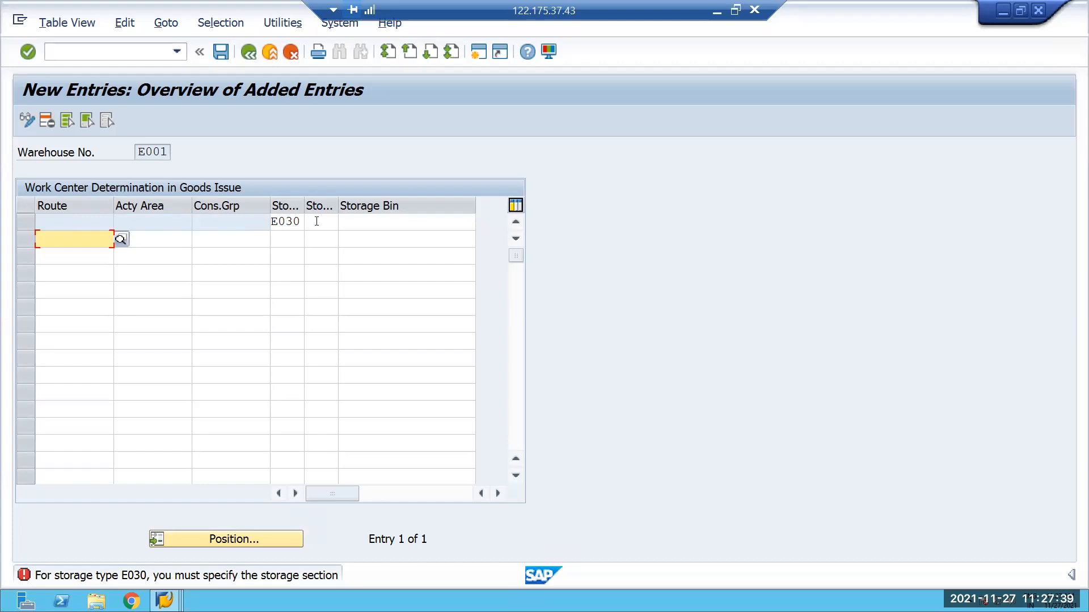
left_click(336, 222)
left_click(346, 223)
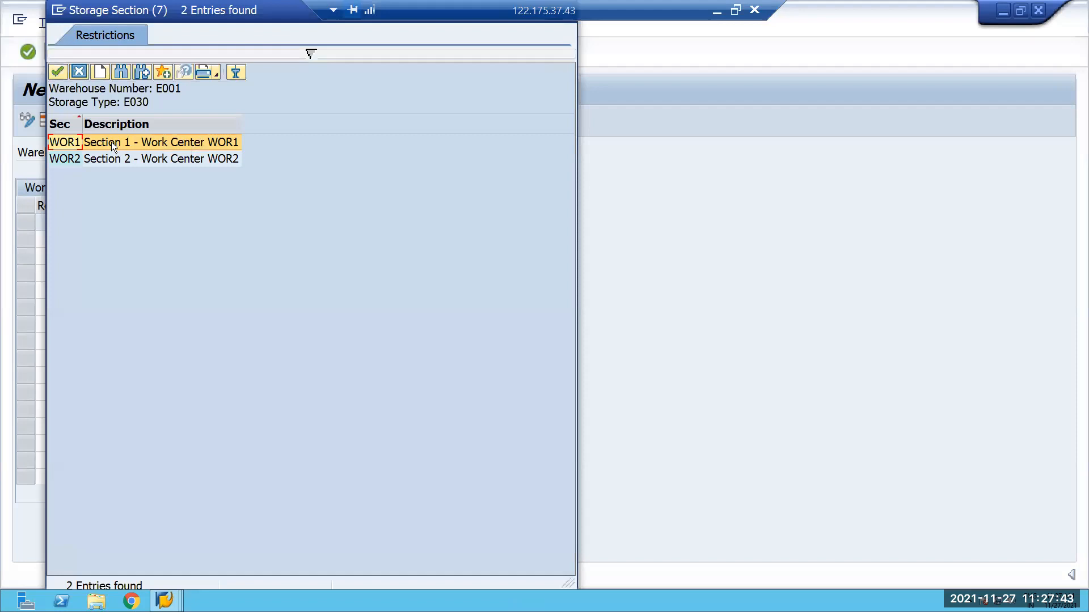
double_click(115, 141)
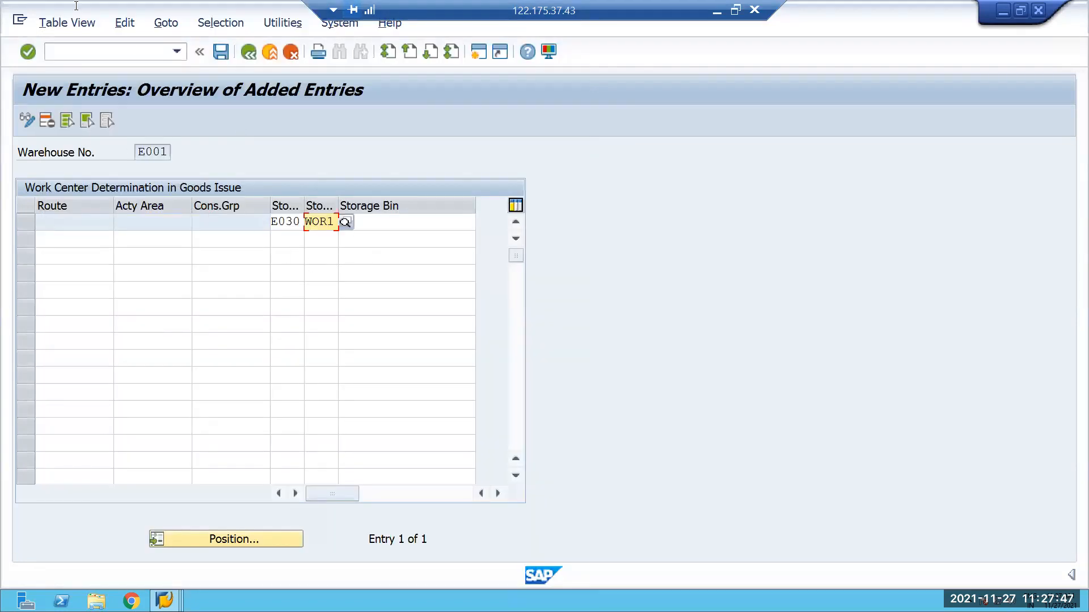
key("Return")
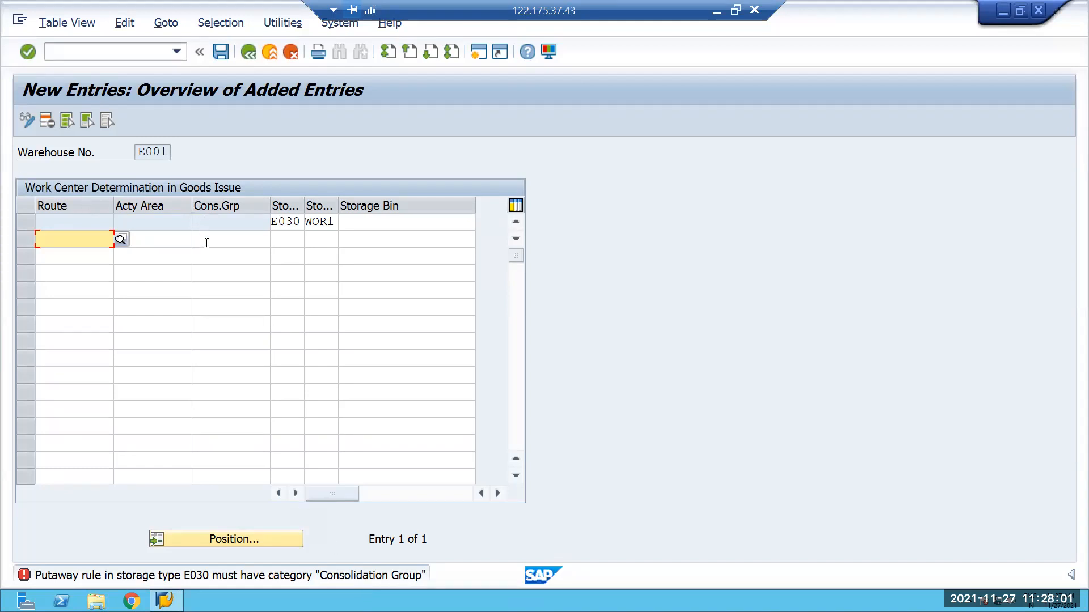
left_click(238, 240)
type("0000000")
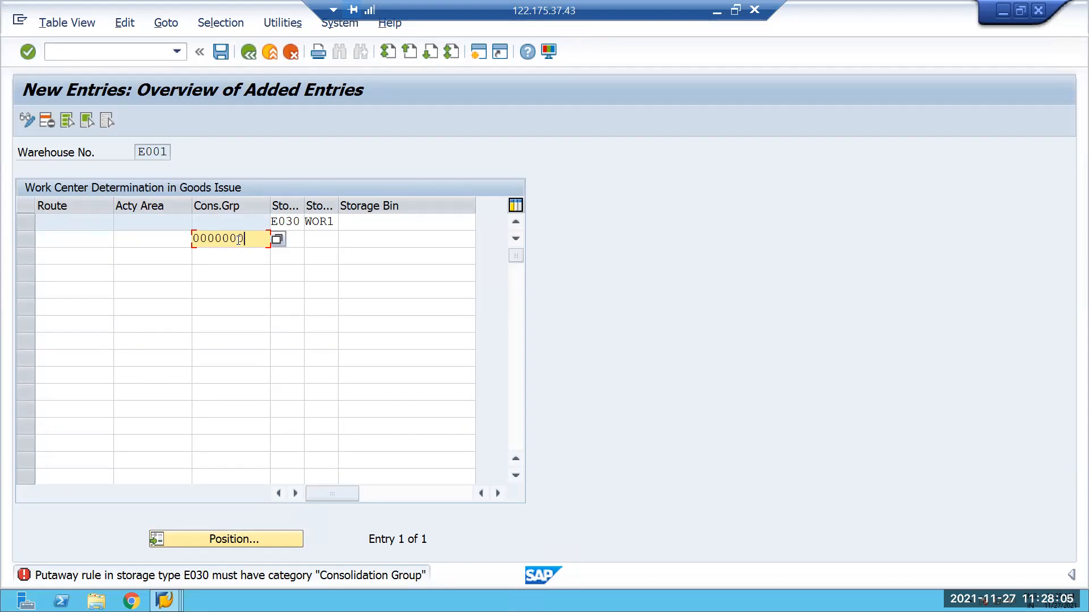
type("101")
left_click(299, 233)
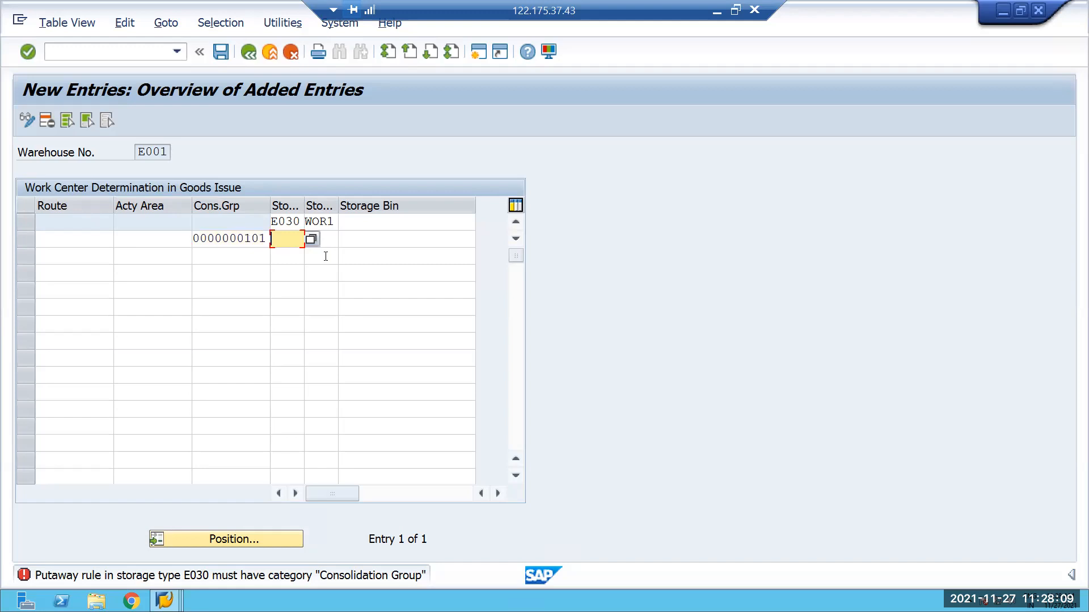
type("E030")
key("Tab")
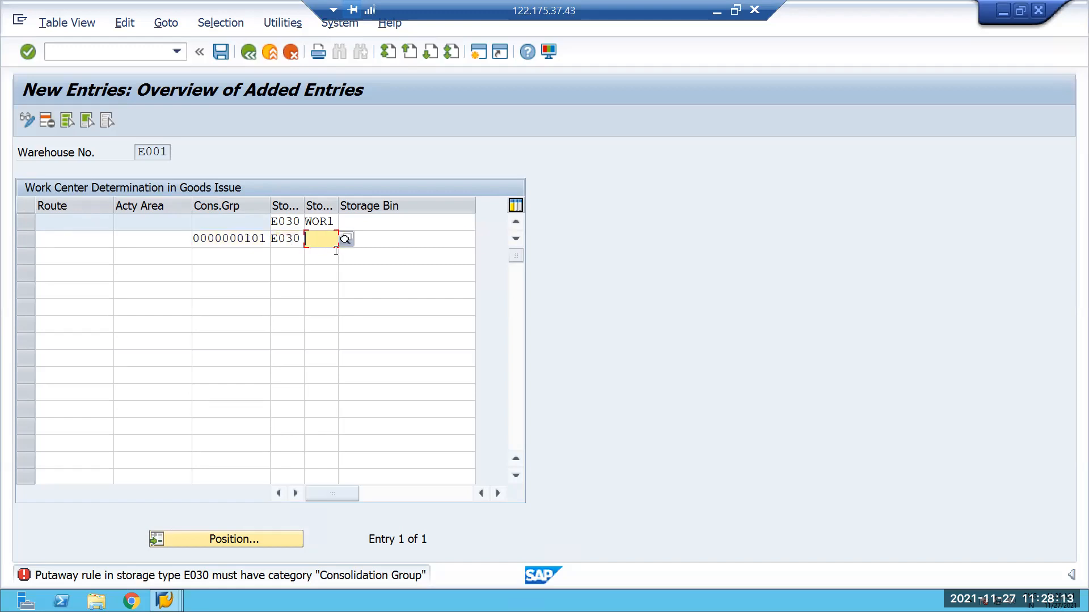
type("WOR1")
key("Return")
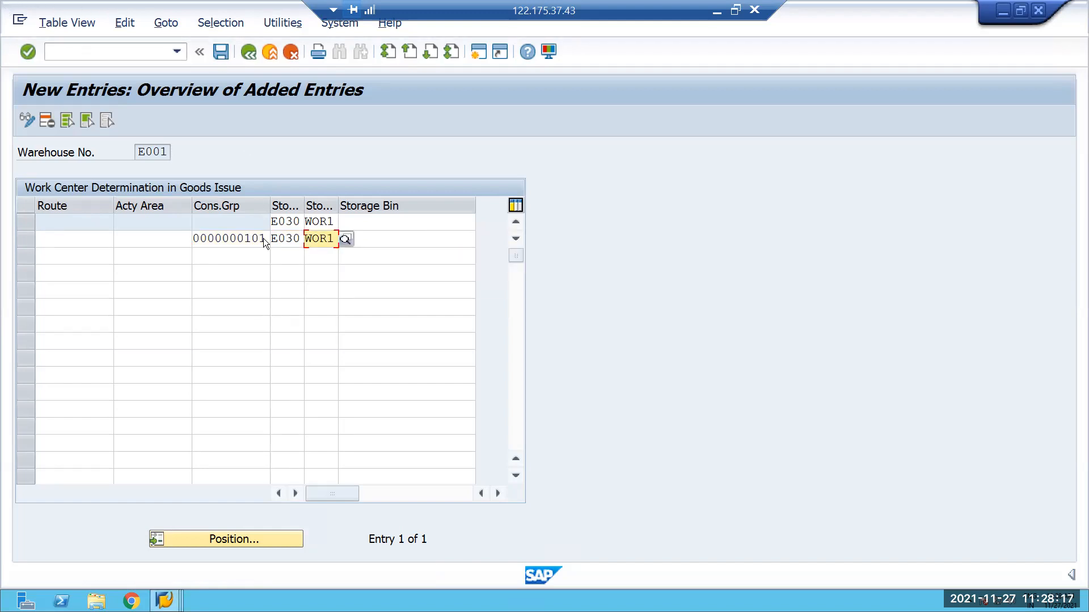
Delete the line without a consolidation group and try to save the remaining entry.
left_click(47, 120)
left_click(30, 221)
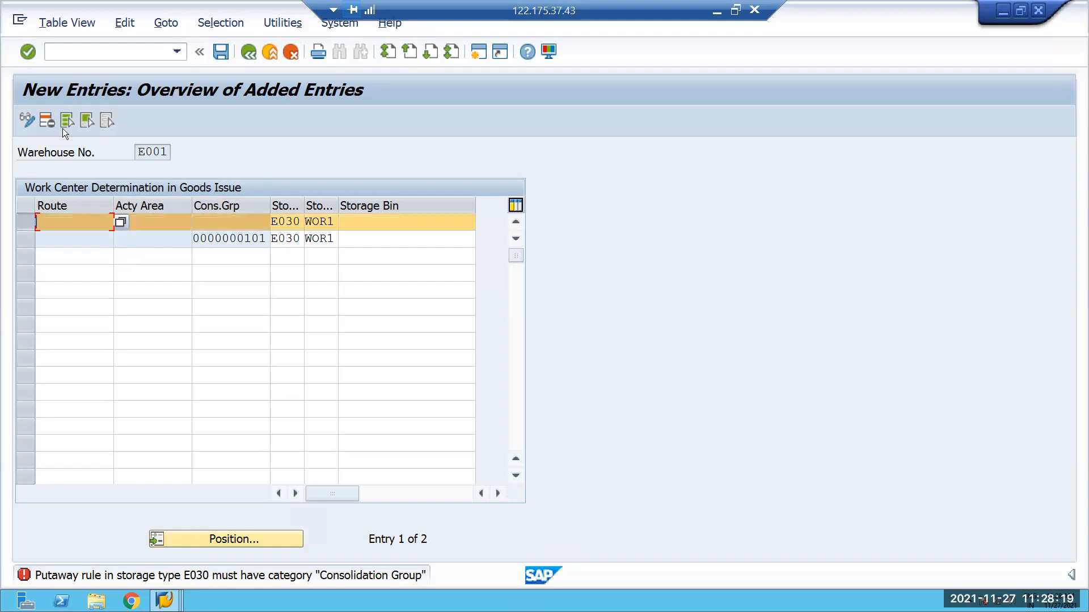
left_click(49, 120)
left_click(220, 50)
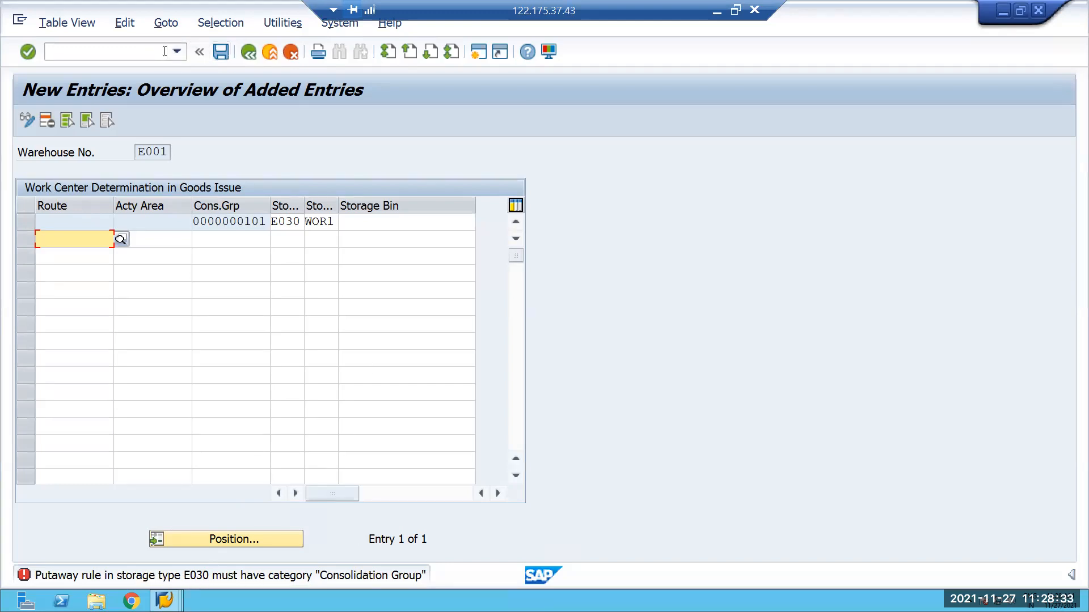
Open the SAP Reference IMG with transaction /NSPRO.
left_click(82, 54)
type("/NSPRO")
key("Return")
left_click(94, 121)
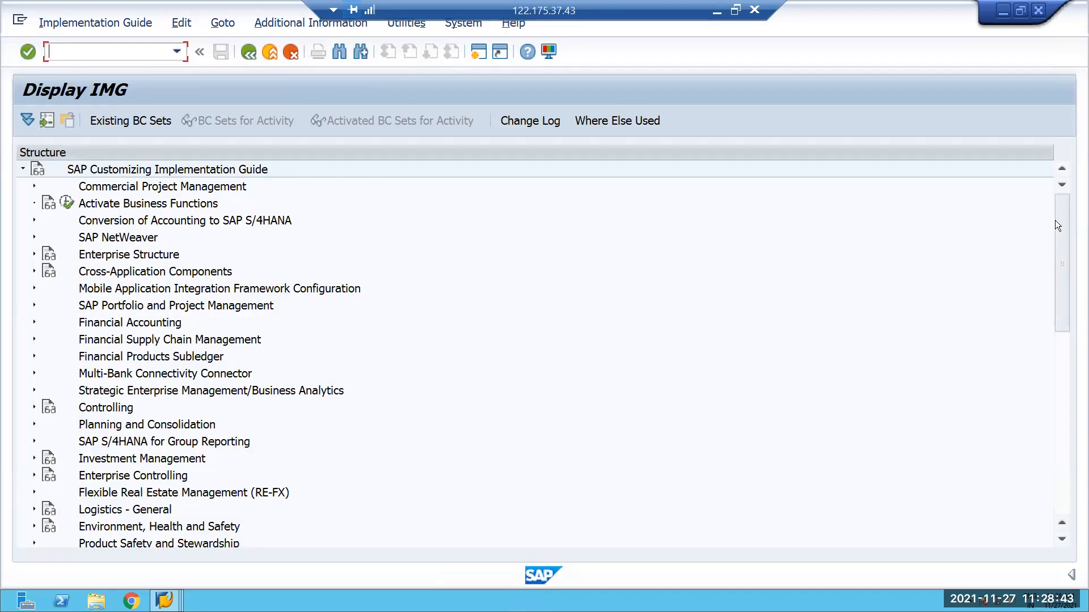
Expand SCM Extended Warehouse Management in the IMG structure.
scroll(1060, 227, "down", 4)
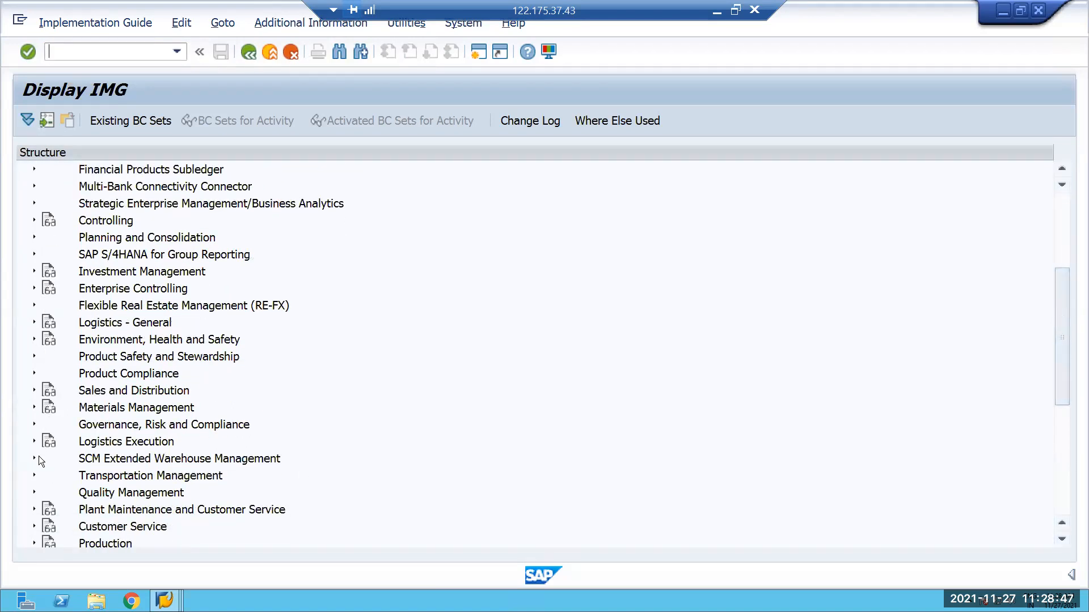
double_click(120, 459)
scroll(198, 377, "down", 1)
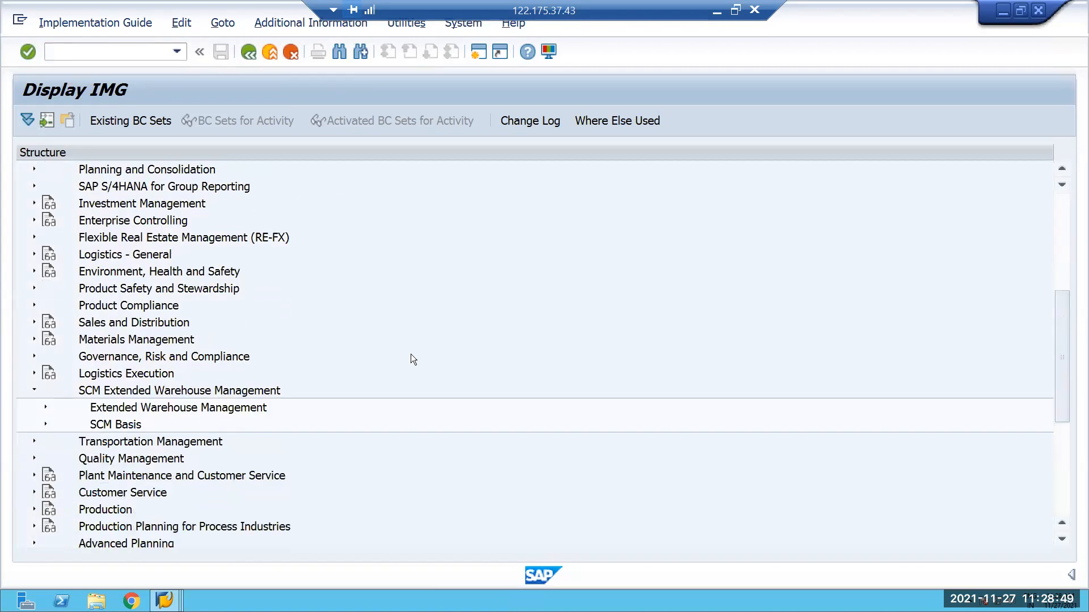
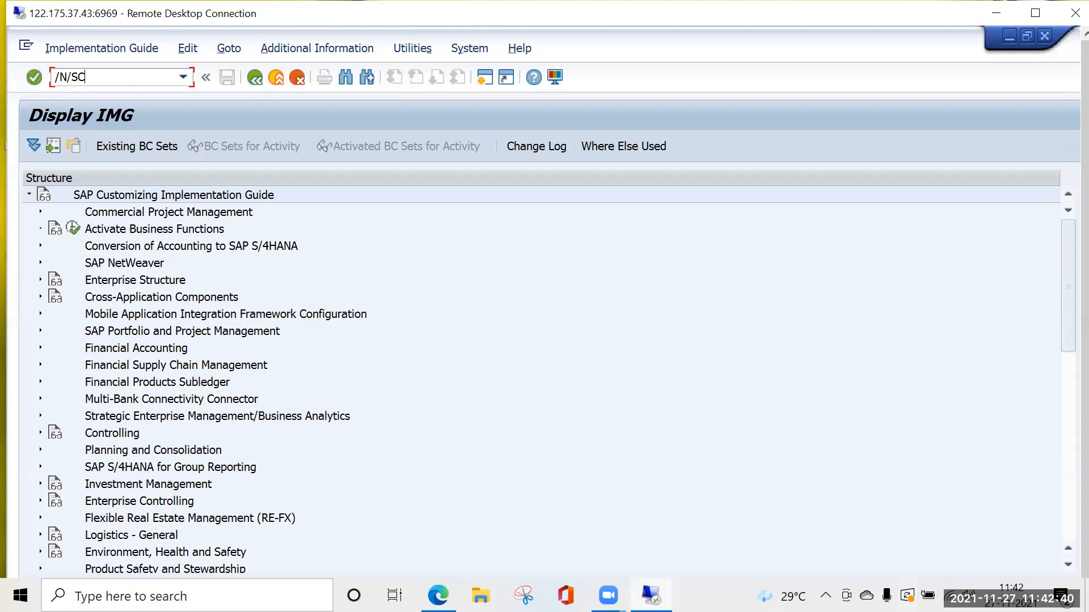
Open outbound delivery order maintenance with /N/SCWM/PRDO and find the most recent delivery order from the search history.
type("PRDO")
key("Return")
left_click(661, 178)
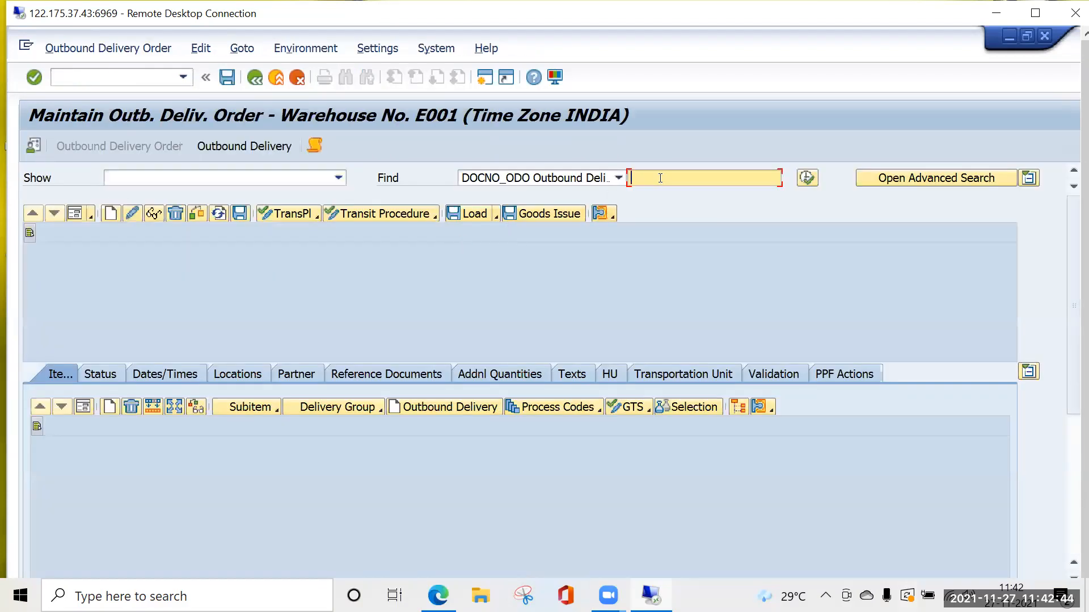
left_click(661, 193)
left_click(806, 178)
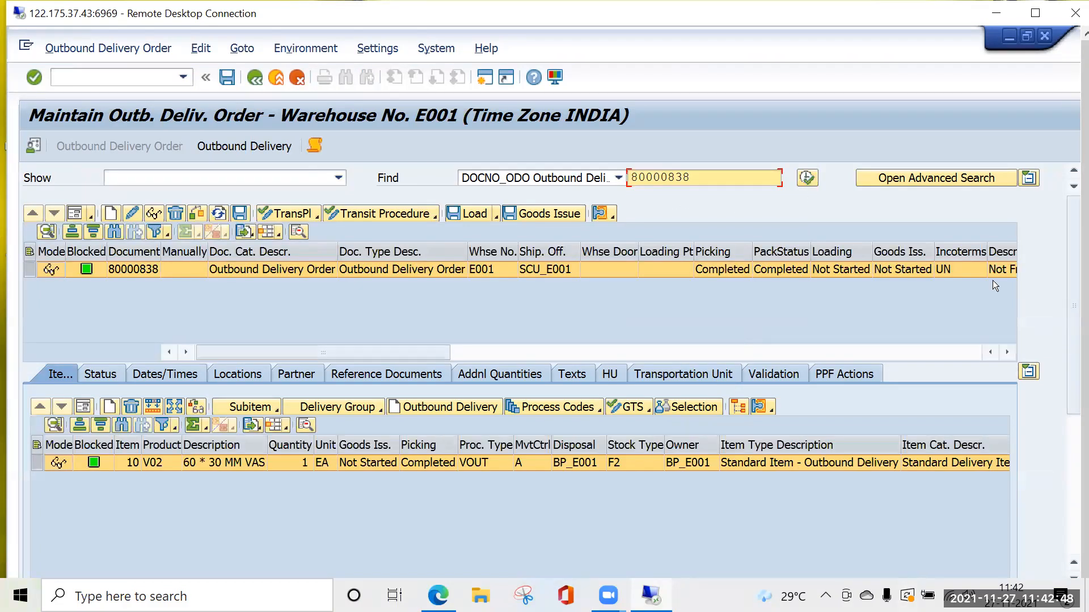
Replace the search value with the older delivery order listed just below the 786 entry in the history and find it.
mouse_move(1073, 248)
left_mouse_down()
mouse_move(1077, 261)
mouse_move(1077, 227)
left_mouse_up()
key("ctrl+a")
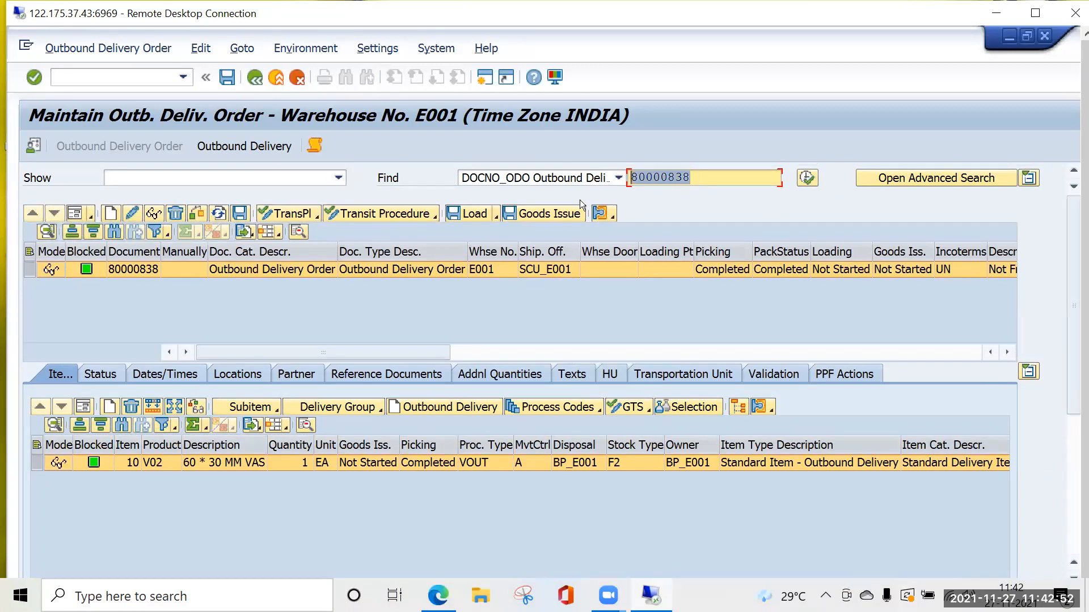
key("BackSpace")
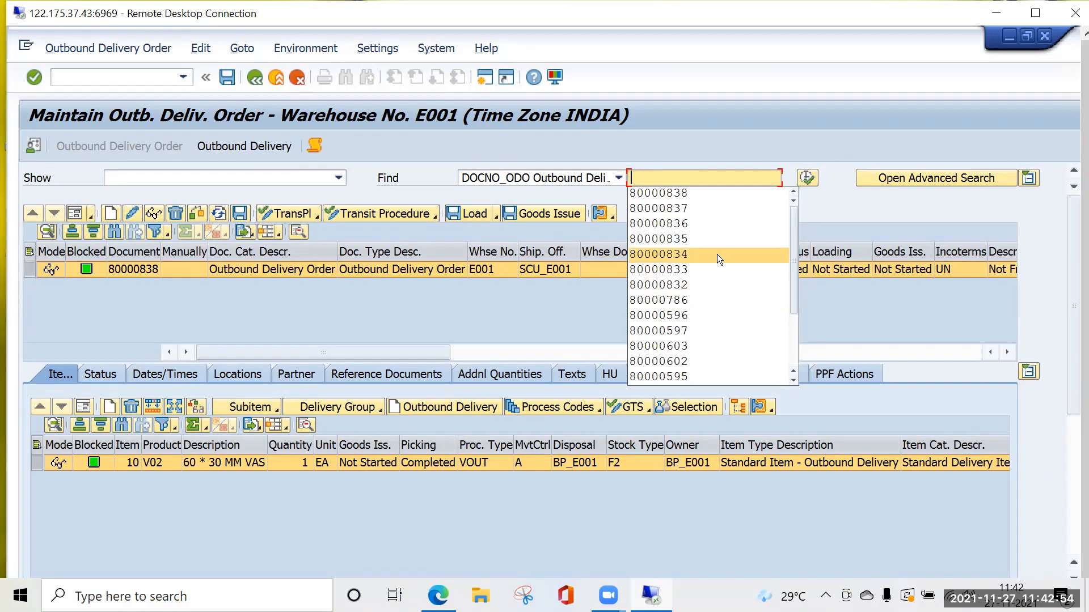
left_click(677, 316)
left_click(808, 180)
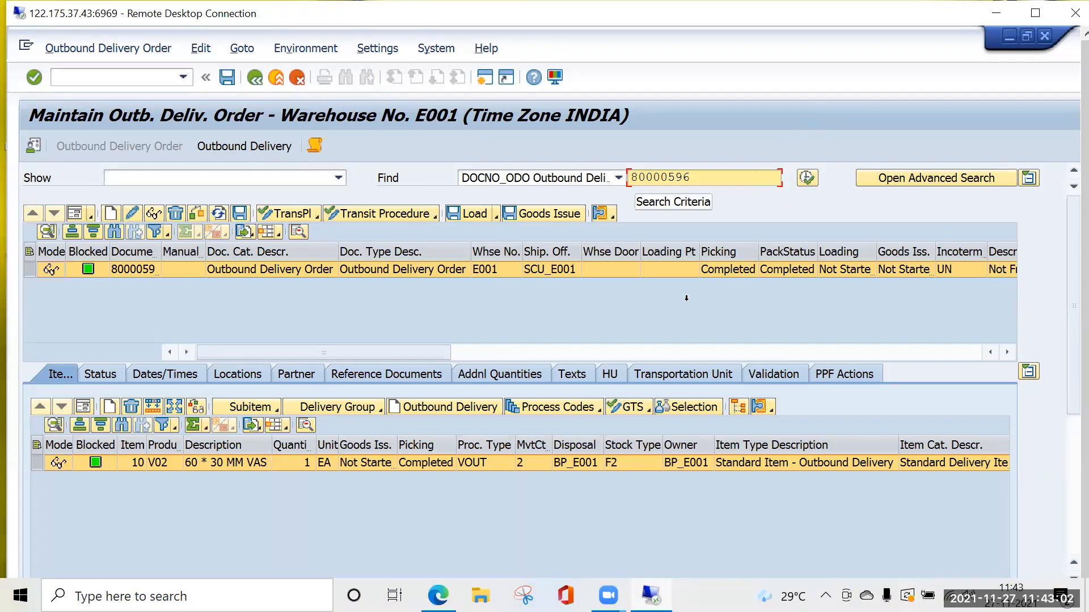
Show item 10 in form view and examine its movement data, especially the Sls Order/Proj. and Sls Order Item fields.
left_click(83, 407)
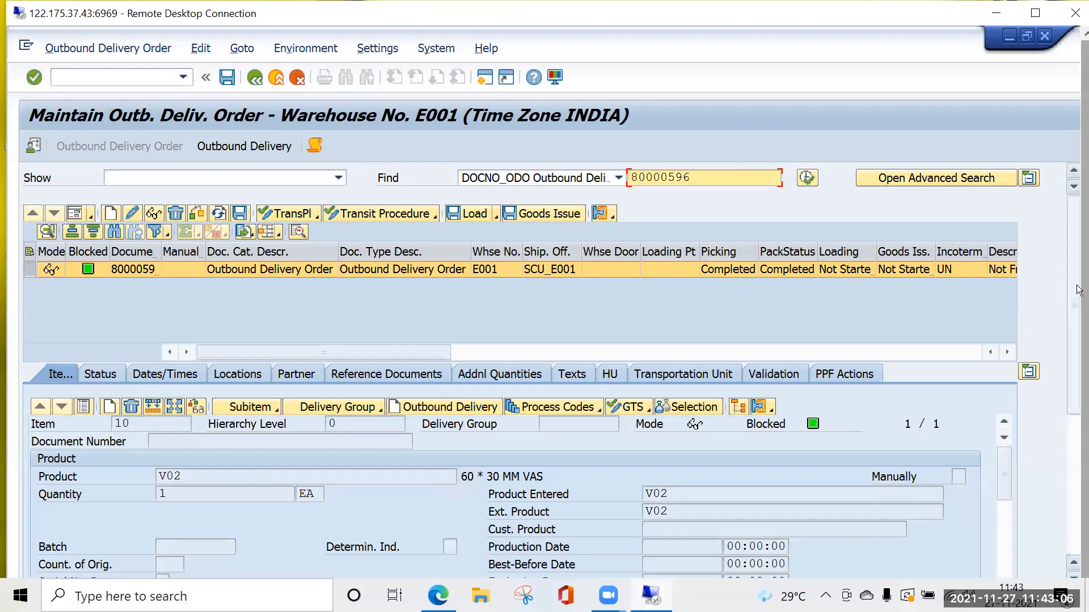
scroll(1074, 365, "down", 3)
scroll(1074, 366, "down", 1)
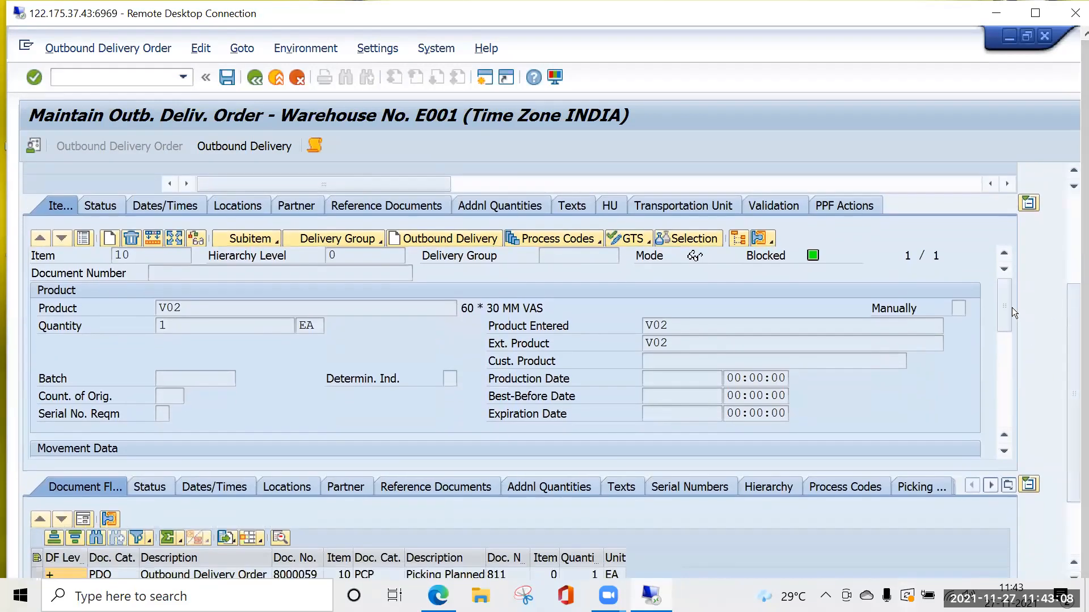
left_click_drag(1004, 317, 1008, 356)
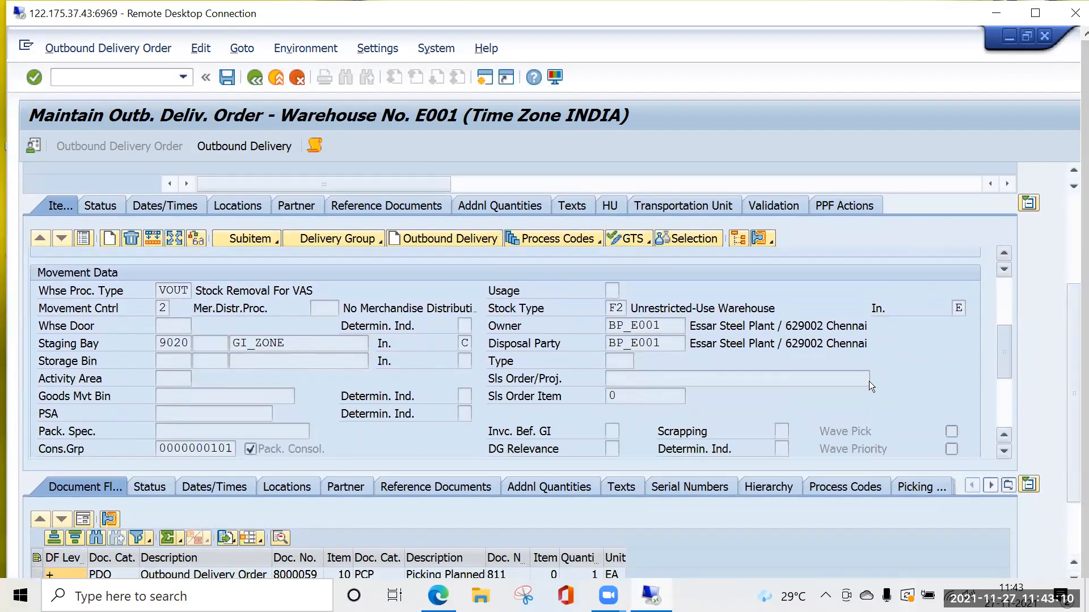
left_click(622, 378)
key("Tab")
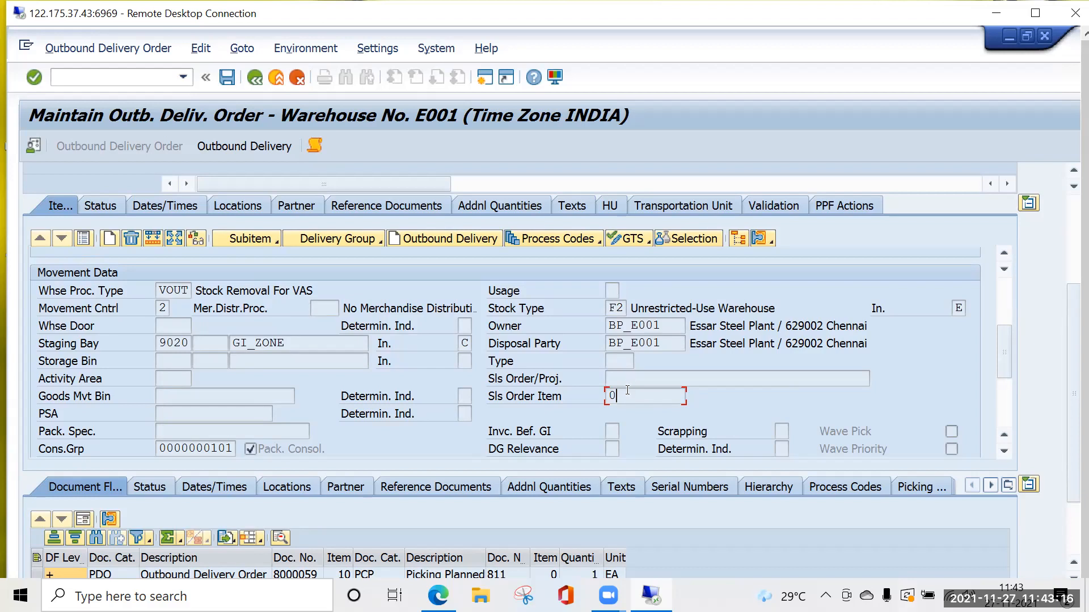
left_click(617, 379)
scroll(899, 340, "up", 5)
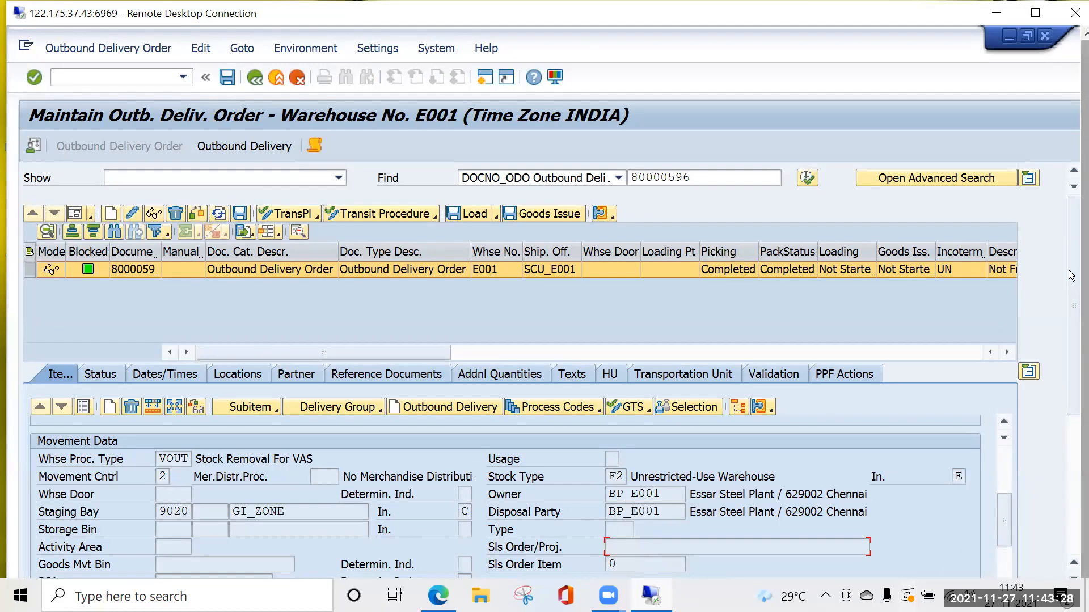
left_click_drag(1074, 261, 1076, 284)
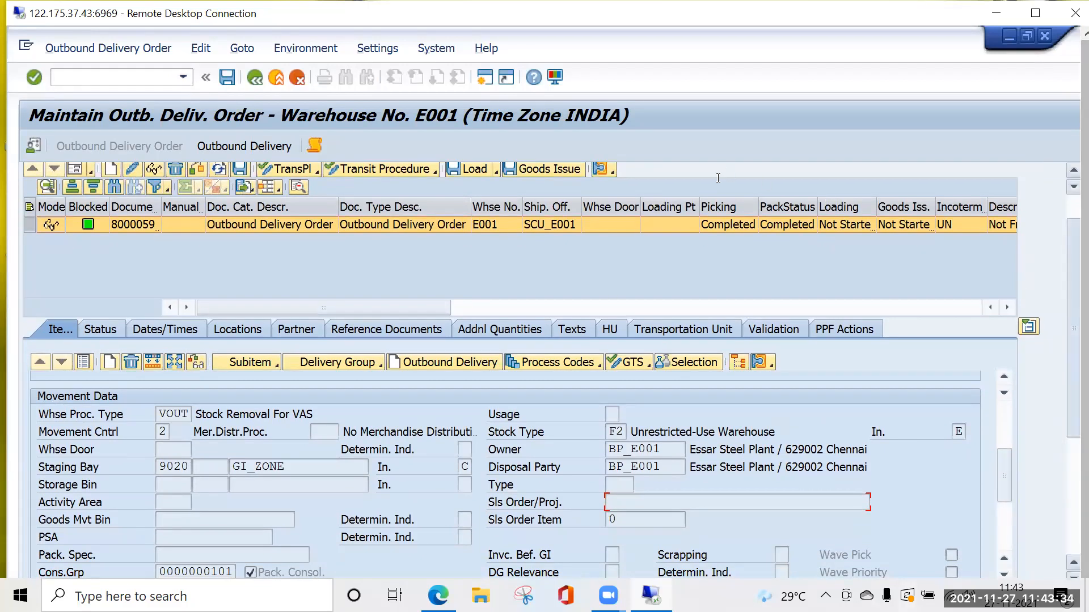
scroll(569, 179, "up", 3)
key("BackSpace")
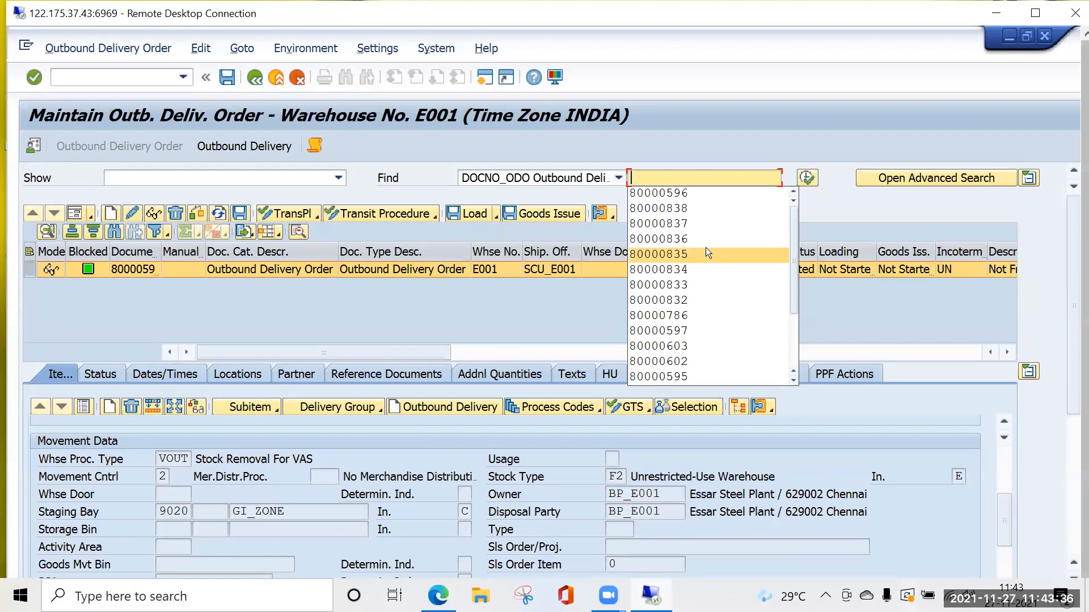
scroll(707, 256, "up", 3)
left_click(697, 136)
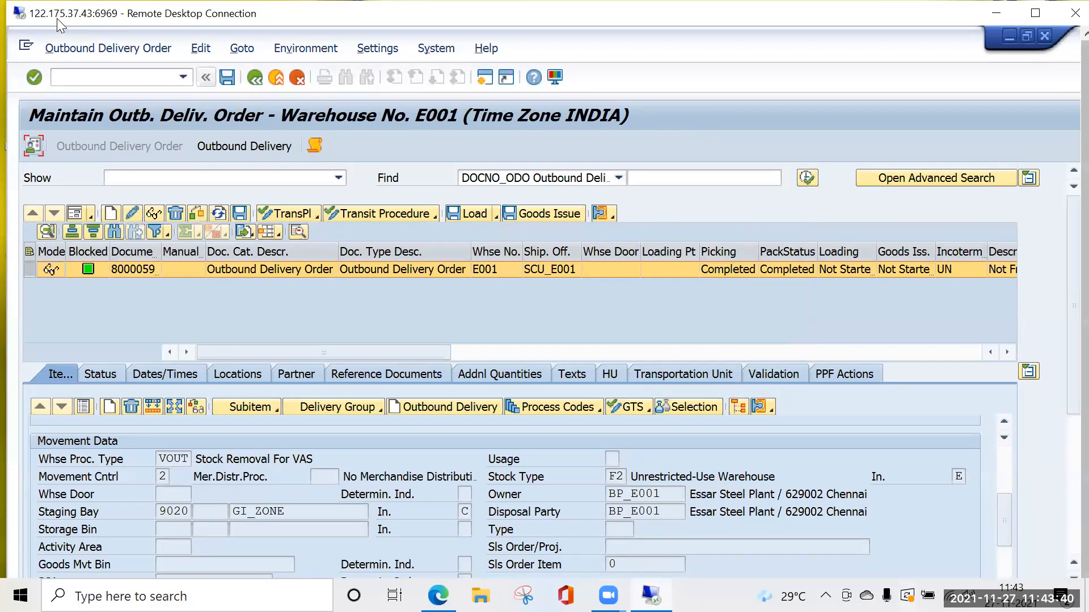
Open the warehouse management monitor with /N/SCWM/MON, collapse Physical Inventory and expand the outbound Documents node.
left_click(82, 80)
type("/N/SCWM/MON")
key("Return")
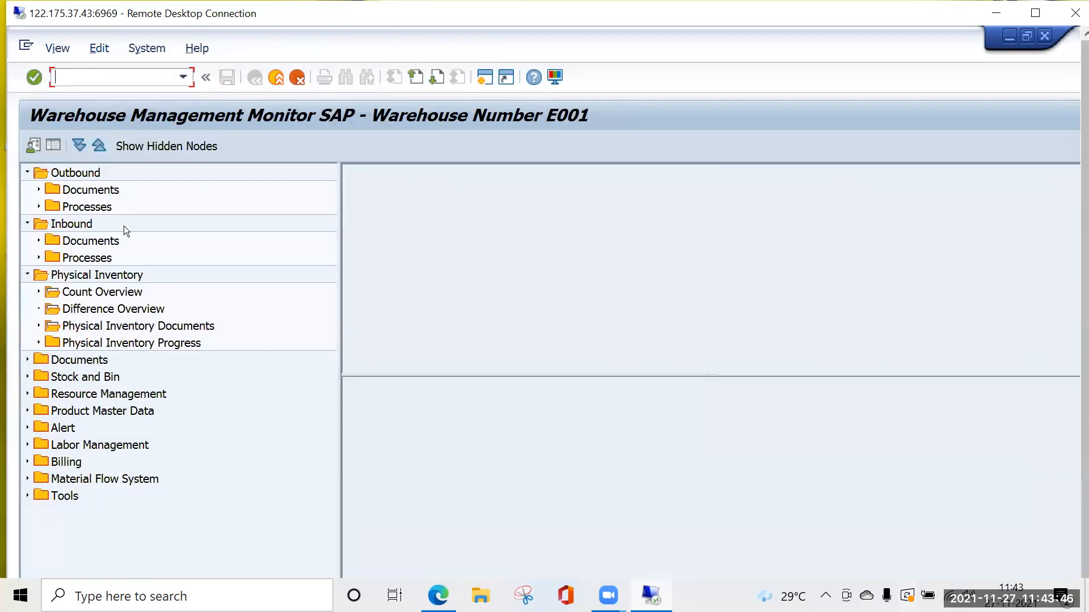
left_click(28, 275)
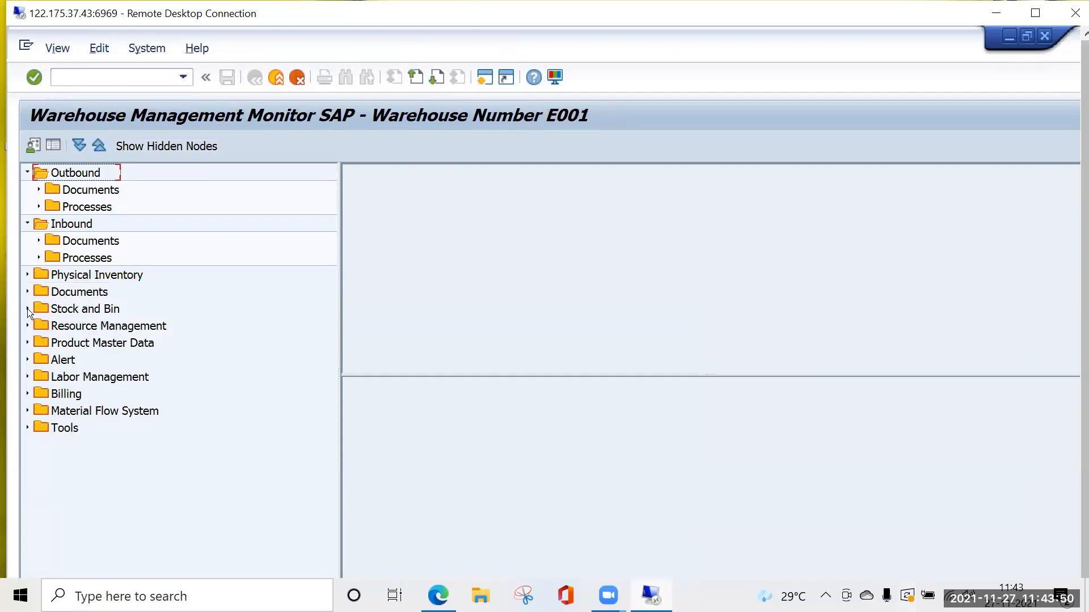
left_click(39, 190)
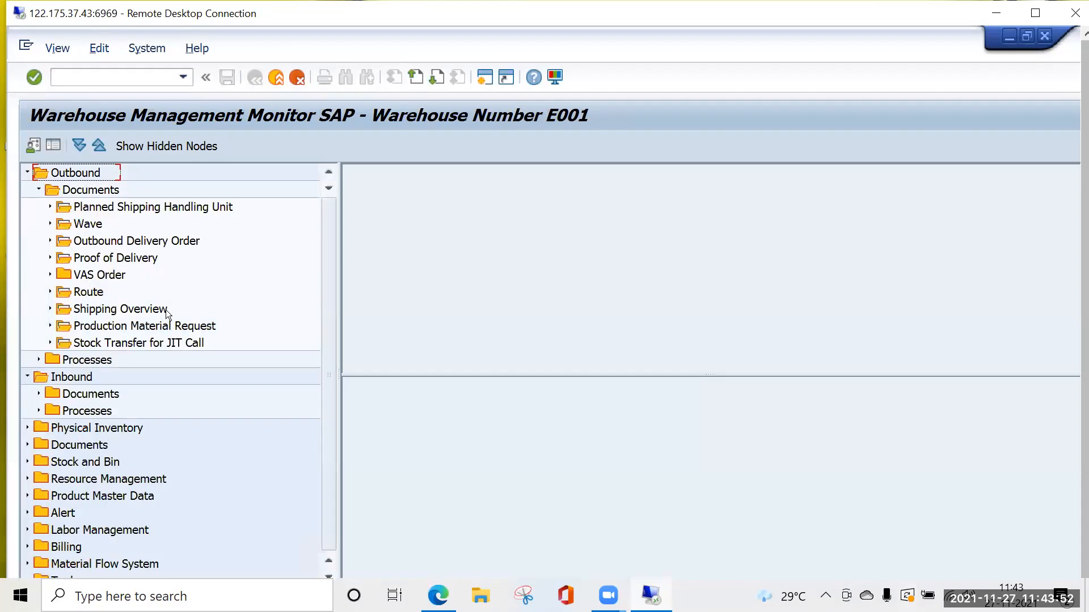
double_click(152, 242)
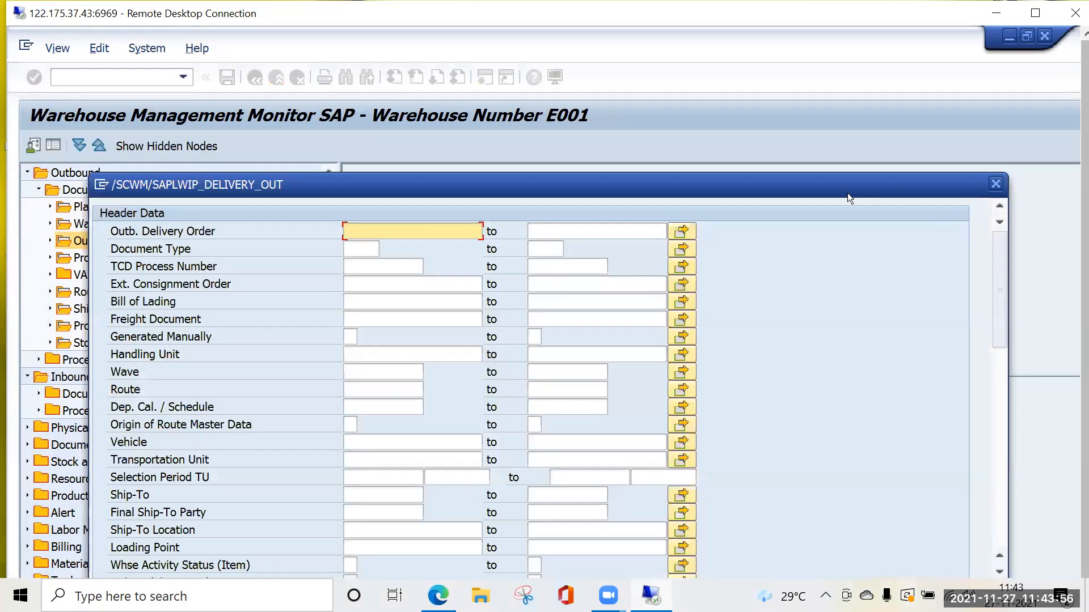
left_click_drag(806, 185, 805, 113)
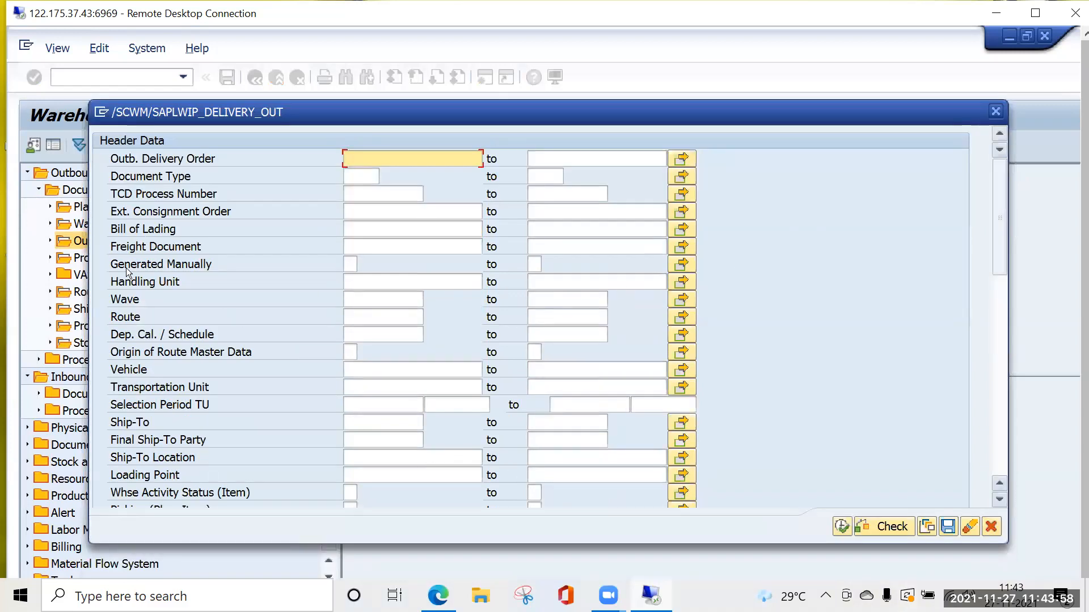
key("Escape")
List all Outbound Delivery Order Items under Outbound Delivery Order without entering any selection criteria.
left_click(49, 241)
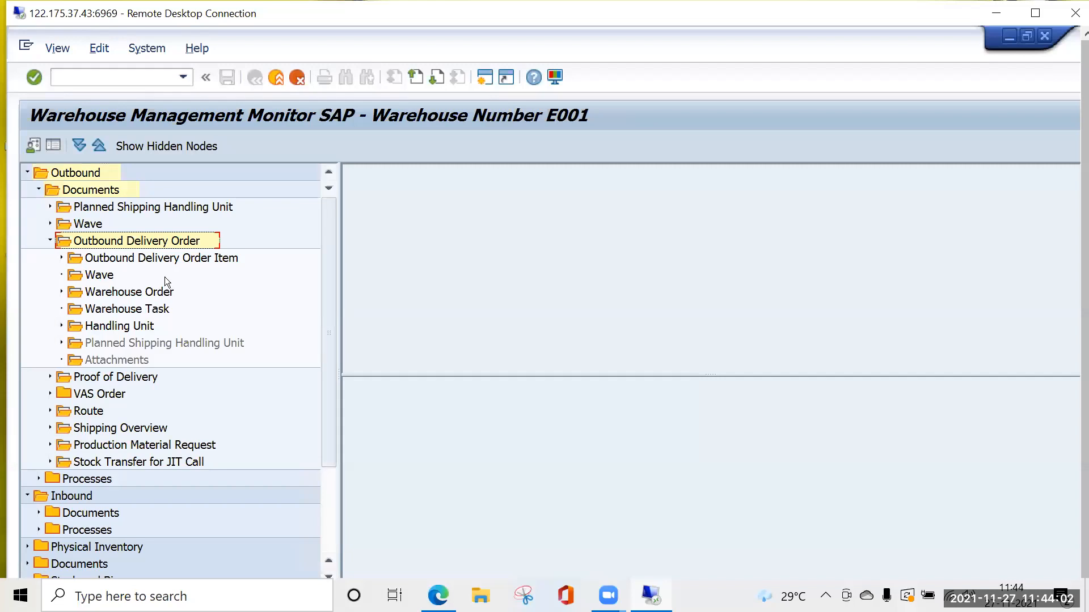
double_click(161, 261)
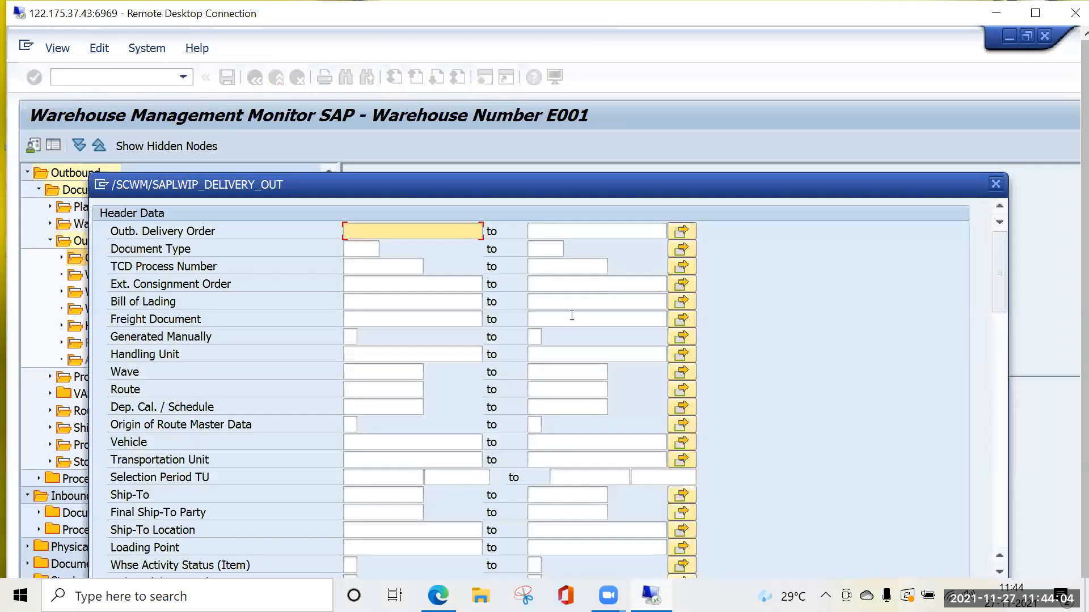
left_click_drag(831, 178, 845, 75)
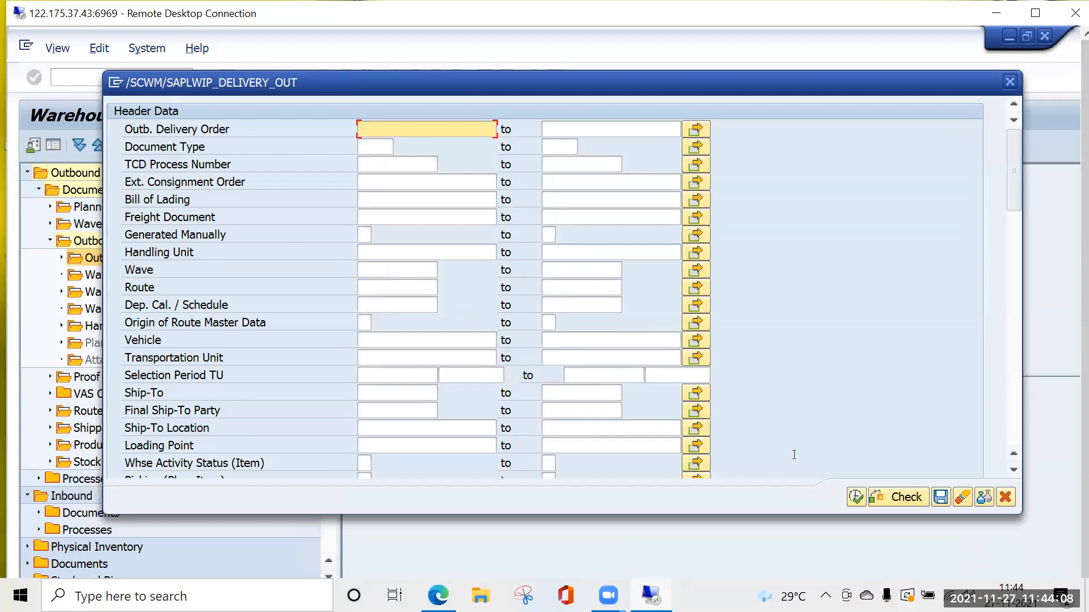
left_click(855, 497)
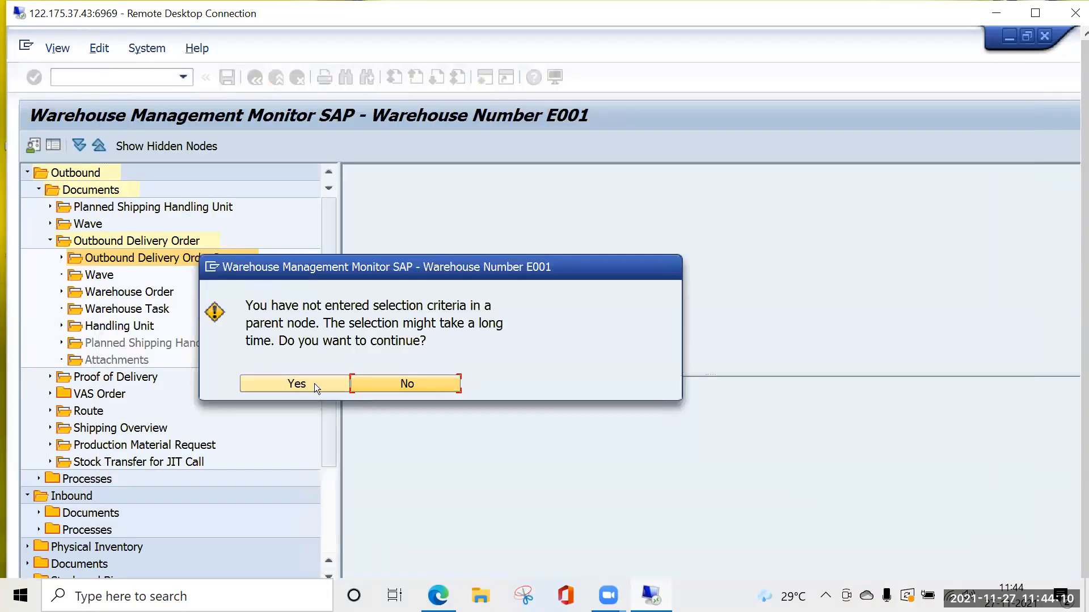
key("Return")
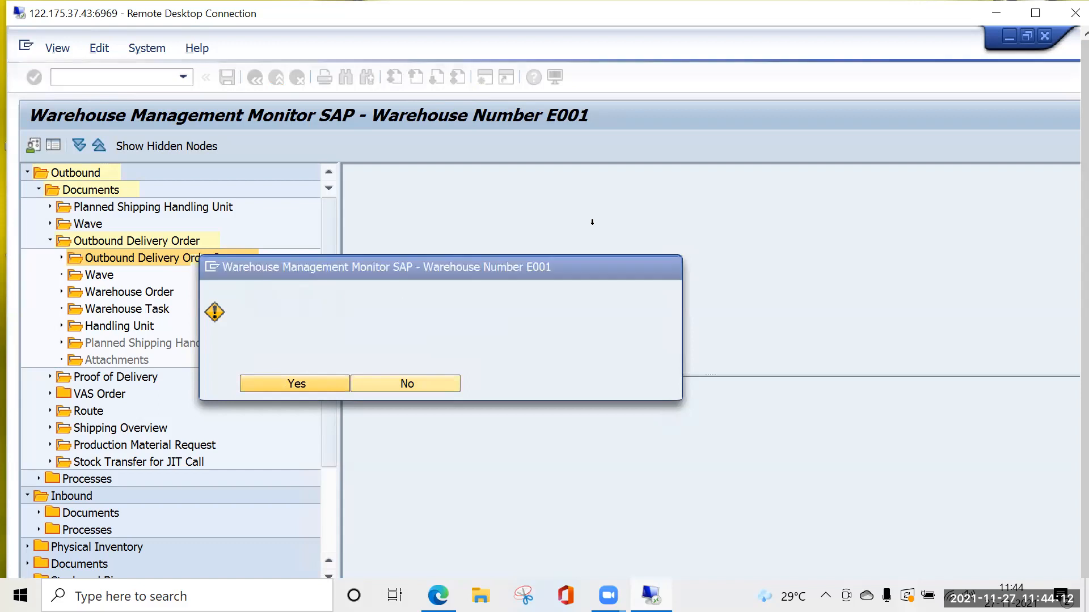
Examine the item list's columns across to the consolidation group and Sales Order/Project columns.
left_click(1050, 364)
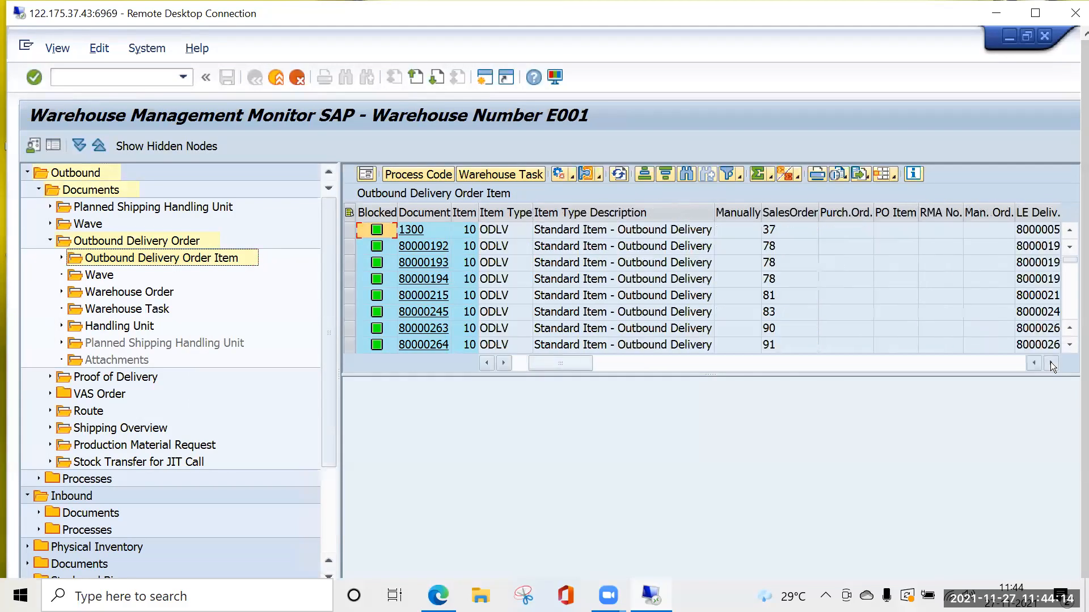
left_click(1050, 364)
left_click(1050, 364)
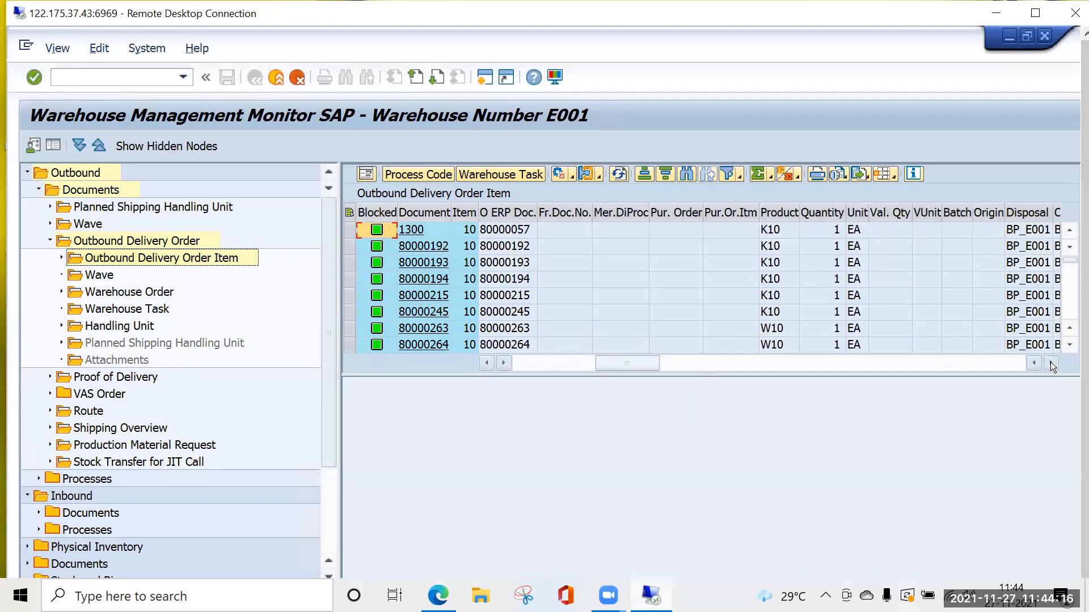
left_click(1050, 363)
left_click(1050, 363)
left_click(1051, 364)
left_click(1051, 363)
left_click(1051, 363)
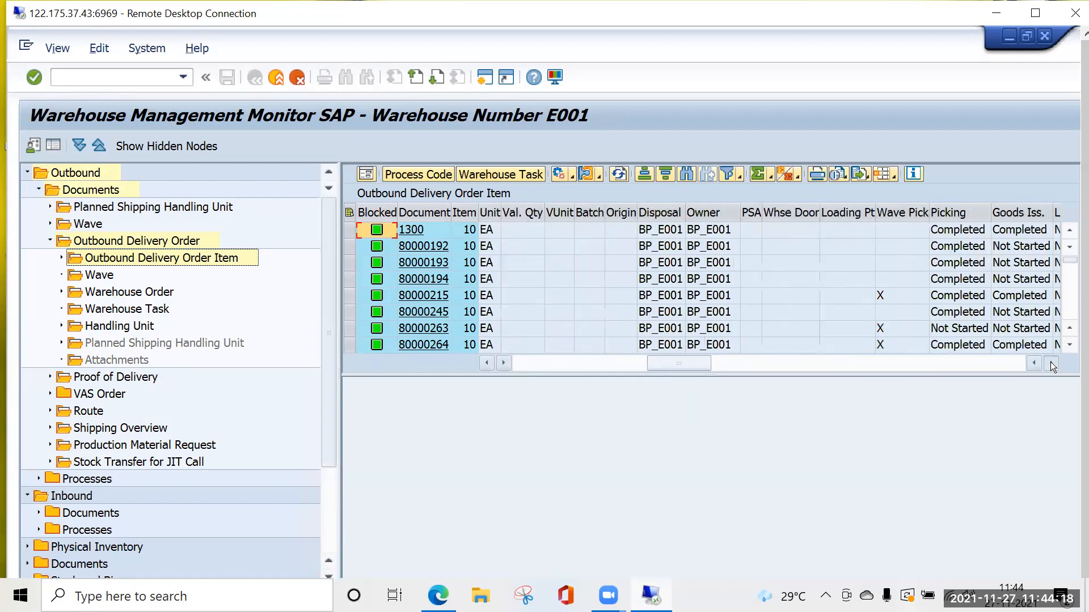
left_click(1050, 363)
left_click(1051, 363)
left_click(1050, 363)
left_click(1050, 362)
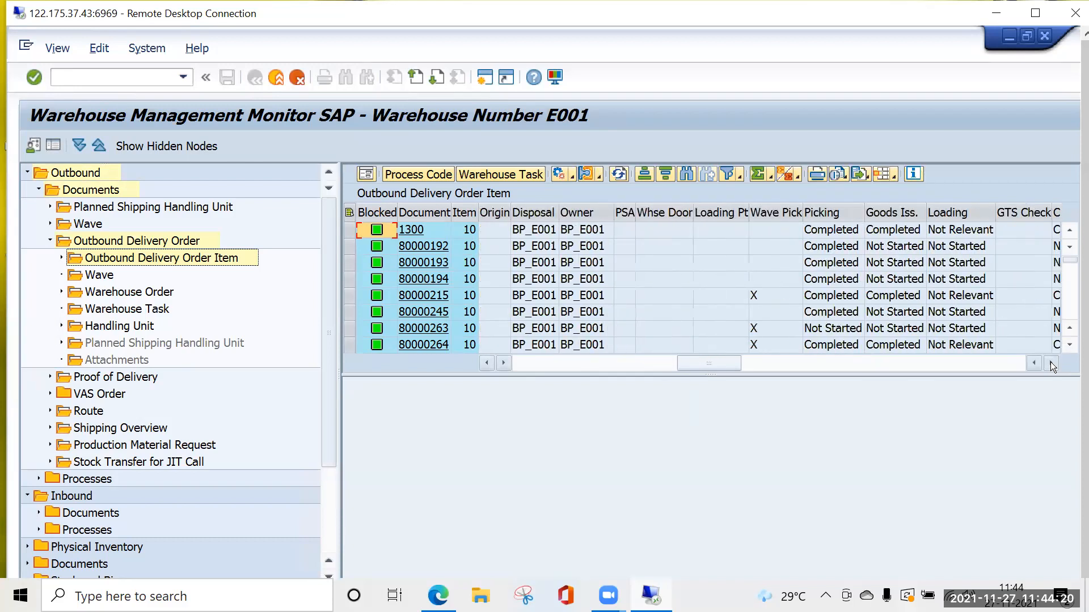
left_click(1050, 364)
left_click(1050, 363)
left_click(1051, 363)
left_click(1051, 363)
left_click(1050, 363)
left_click(1051, 363)
left_click(1050, 363)
left_click(1050, 364)
left_click(1051, 363)
left_click(1051, 363)
left_click(1051, 364)
left_click(1050, 364)
left_click(1050, 364)
left_click(1050, 363)
left_click(1050, 363)
left_click(1051, 363)
left_click(1050, 364)
left_click(1051, 363)
left_click(1051, 363)
left_click(1050, 363)
left_click(1050, 363)
left_click(1051, 363)
left_click(1050, 363)
left_click(1051, 363)
left_click(1050, 364)
left_click(1050, 363)
left_click(1050, 363)
left_click(1050, 363)
left_click(1050, 364)
left_click(1051, 363)
left_click(1050, 364)
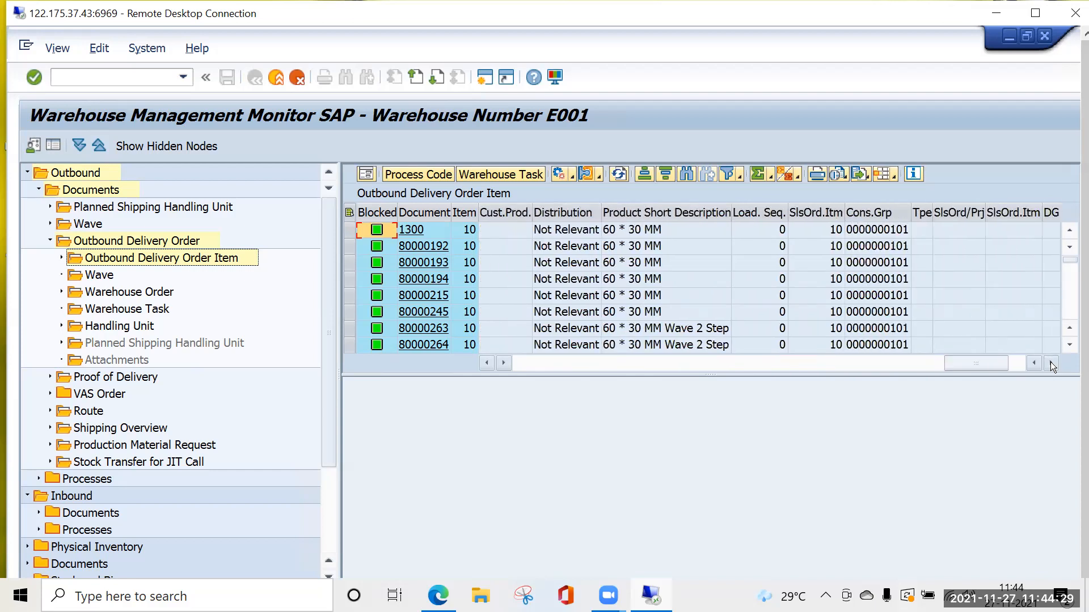
left_click(958, 214)
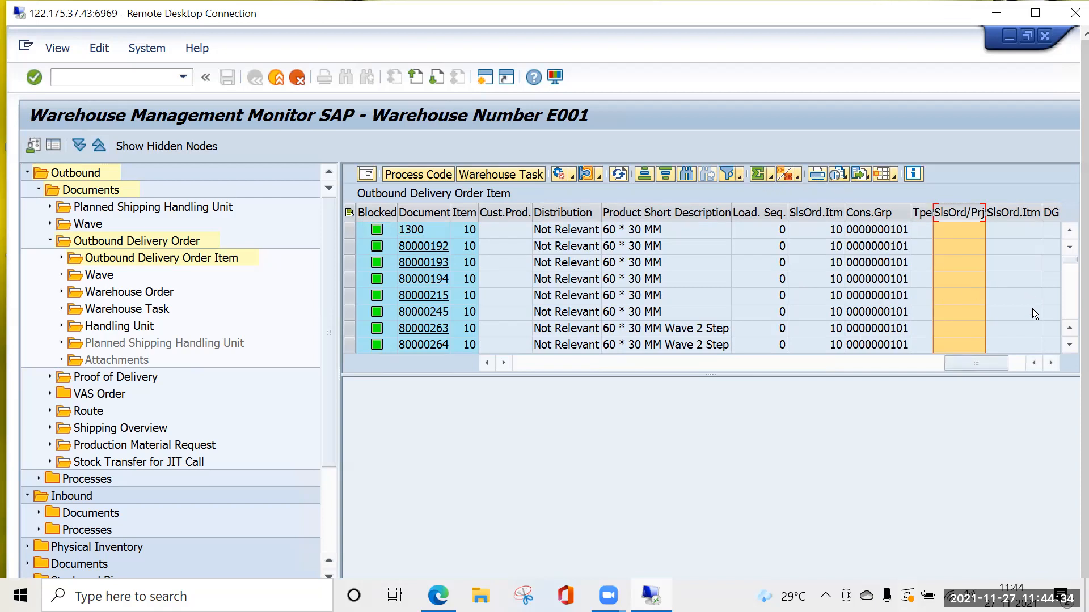
left_click(974, 232)
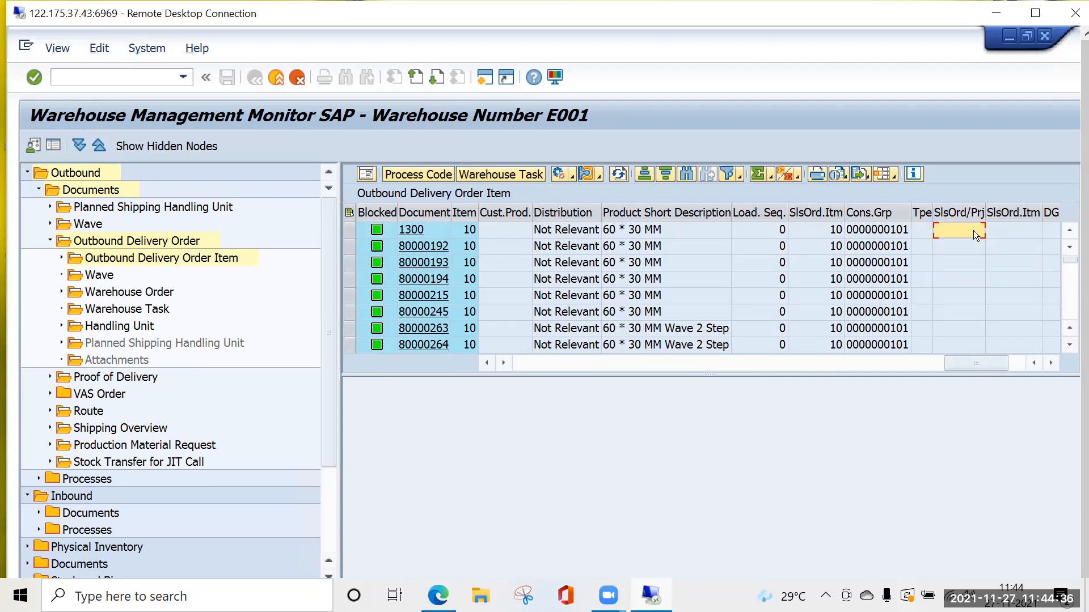
Start a filter on the Sales Order/Project column and look up its available values without choosing one.
right_click(970, 233)
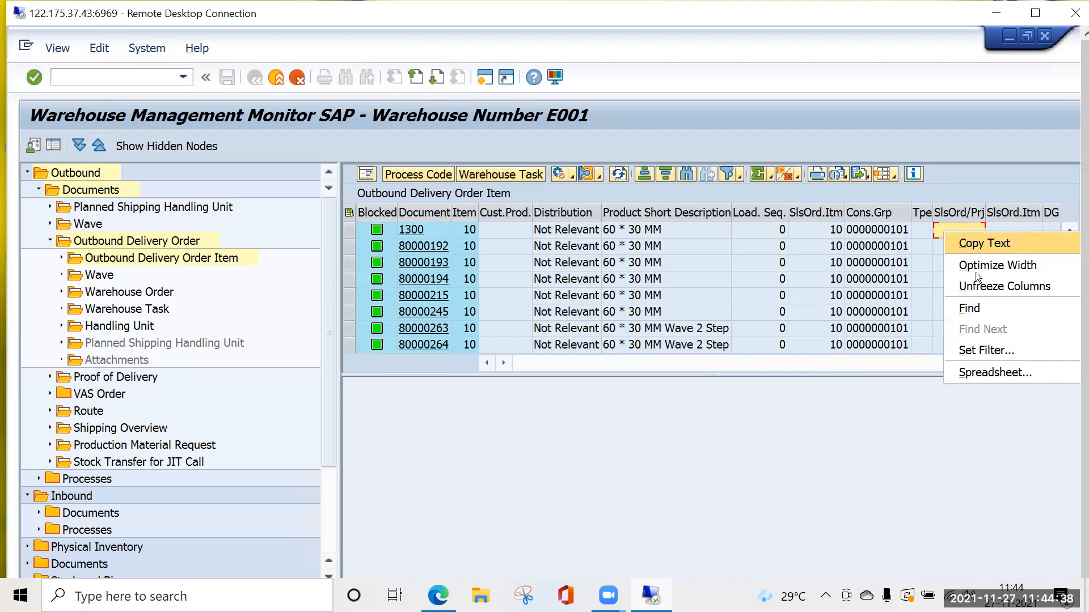
left_click(987, 350)
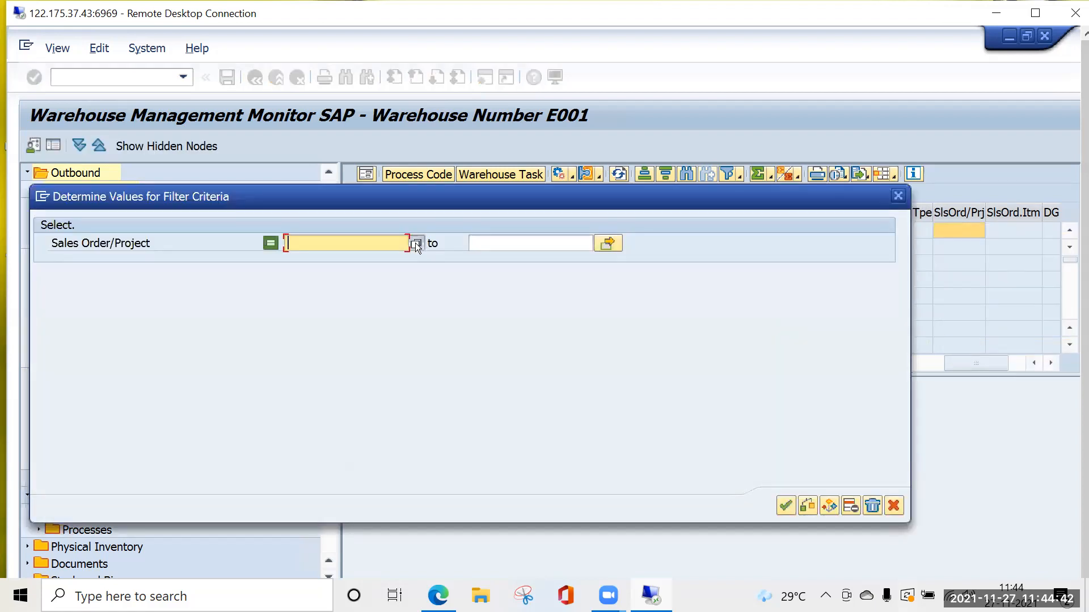
left_click(415, 244)
left_click(468, 197)
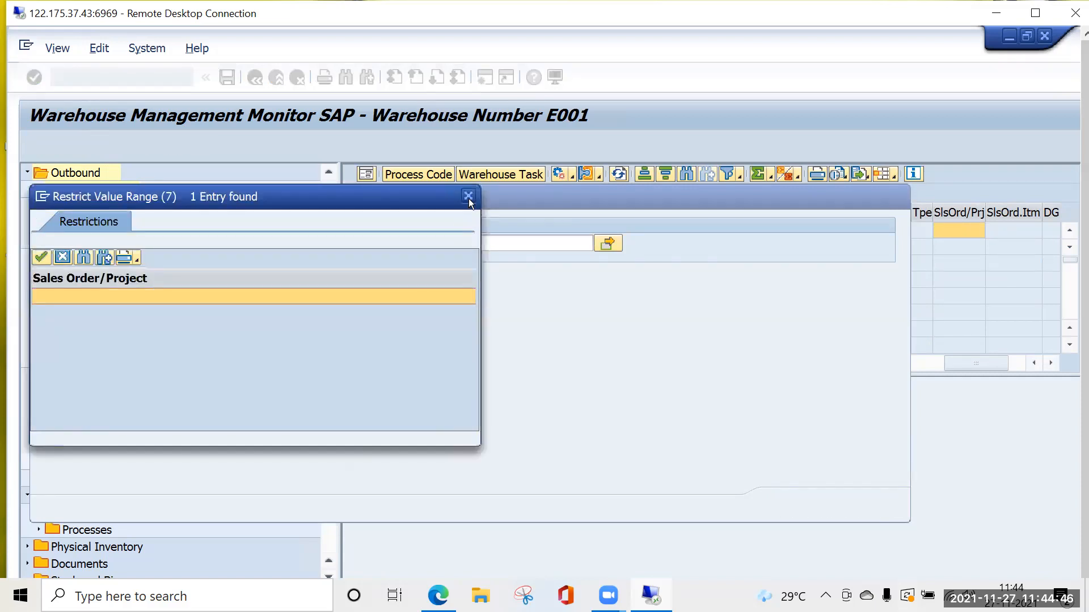
left_click(469, 197)
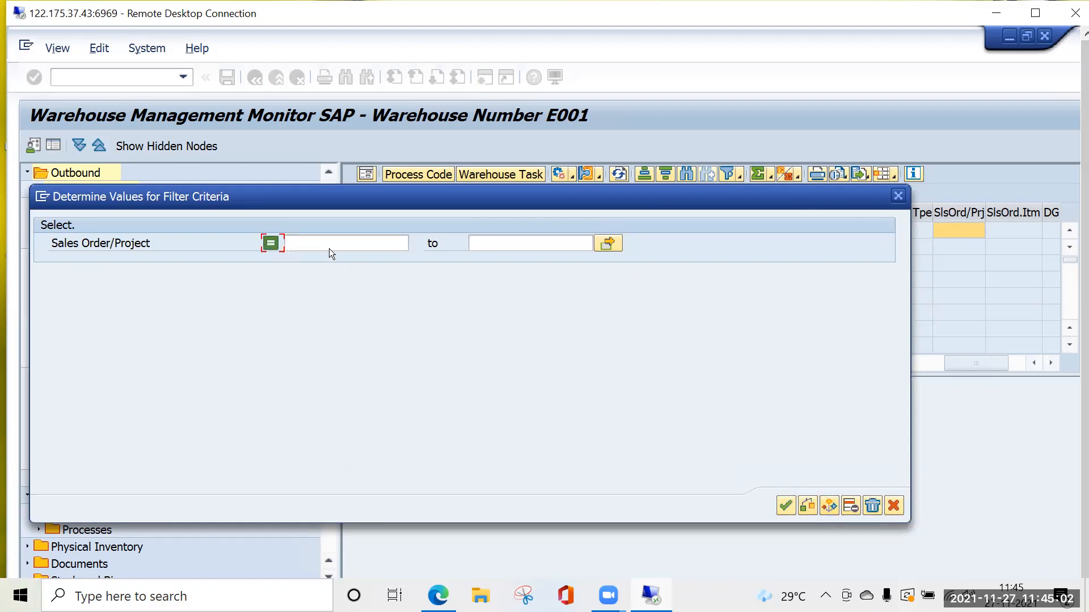
Set the Sales Order/Project filter option to Not Equal To with an empty value and apply the filter.
left_click(375, 245)
right_click(374, 246)
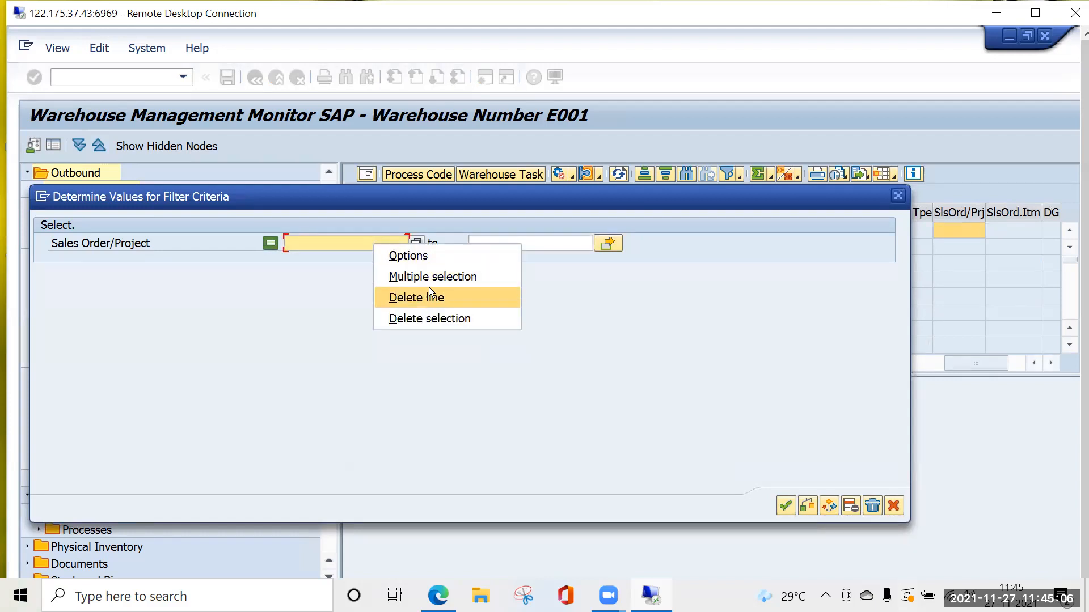
left_click(410, 255)
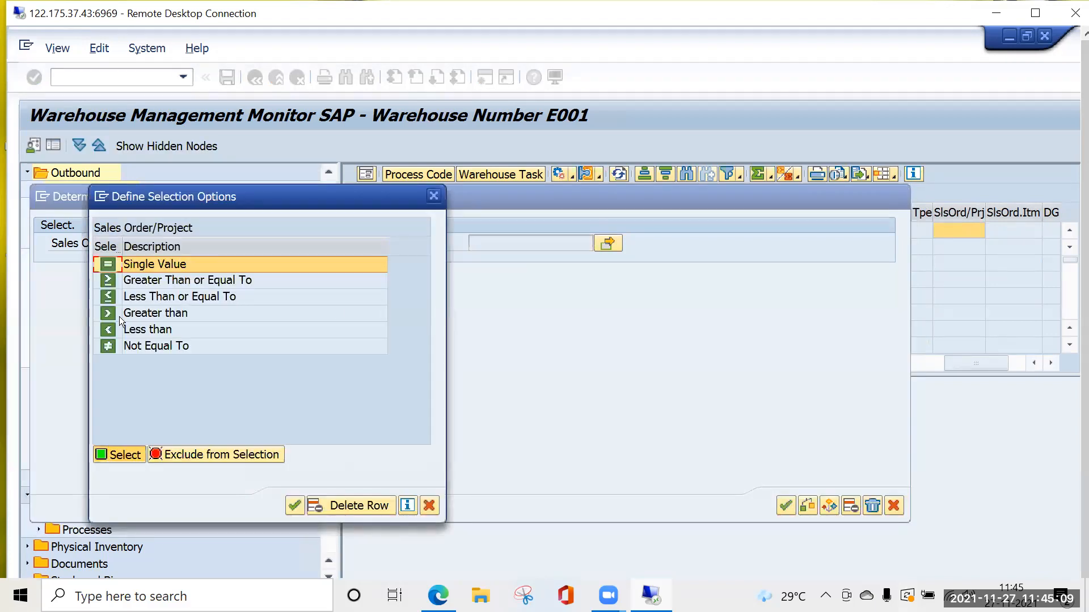
left_click(144, 346)
left_click(295, 504)
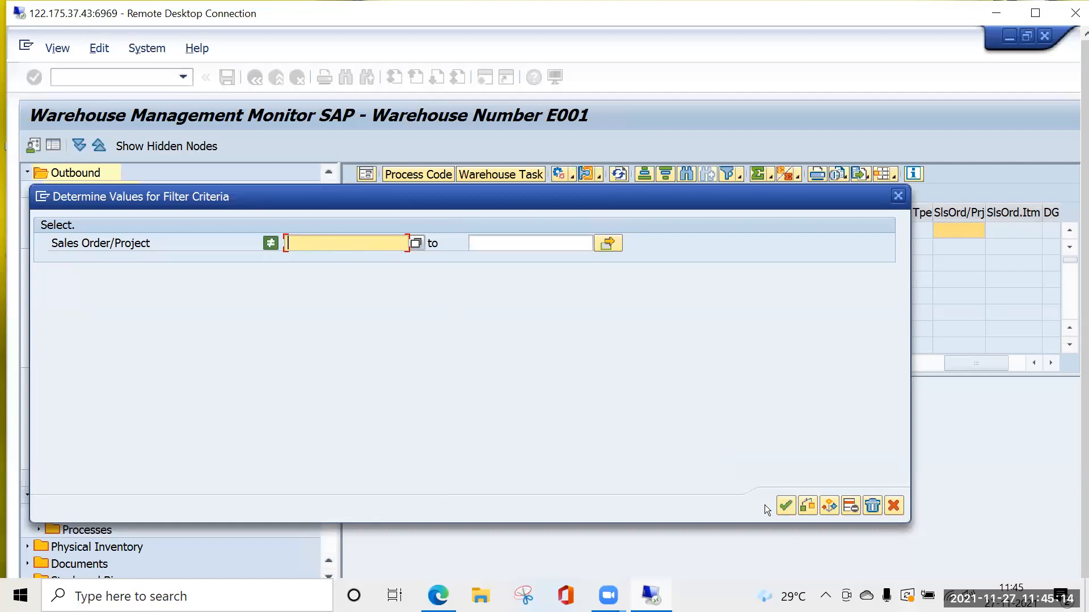
left_click(775, 495)
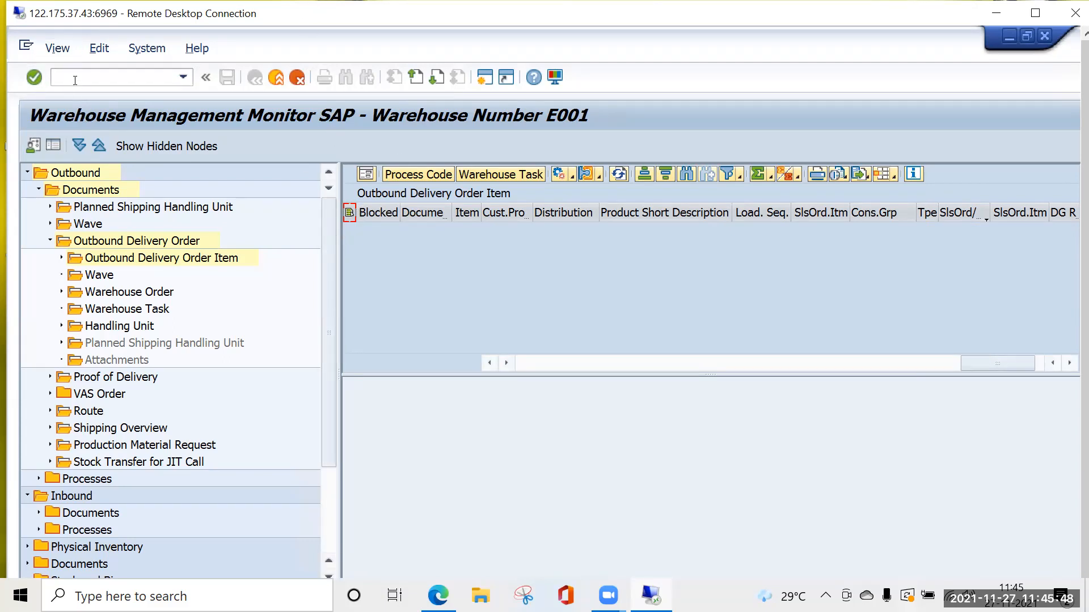
Leave the warehouse monitor and call the goods movement transaction with /NMIGO.
type("/NMIGO\\")
key("Return")
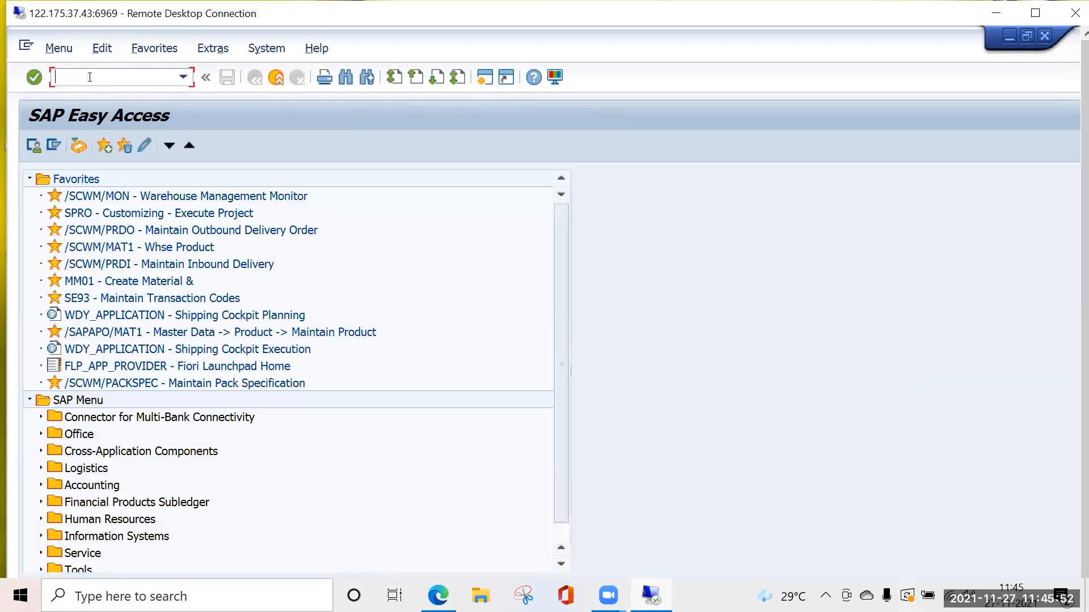